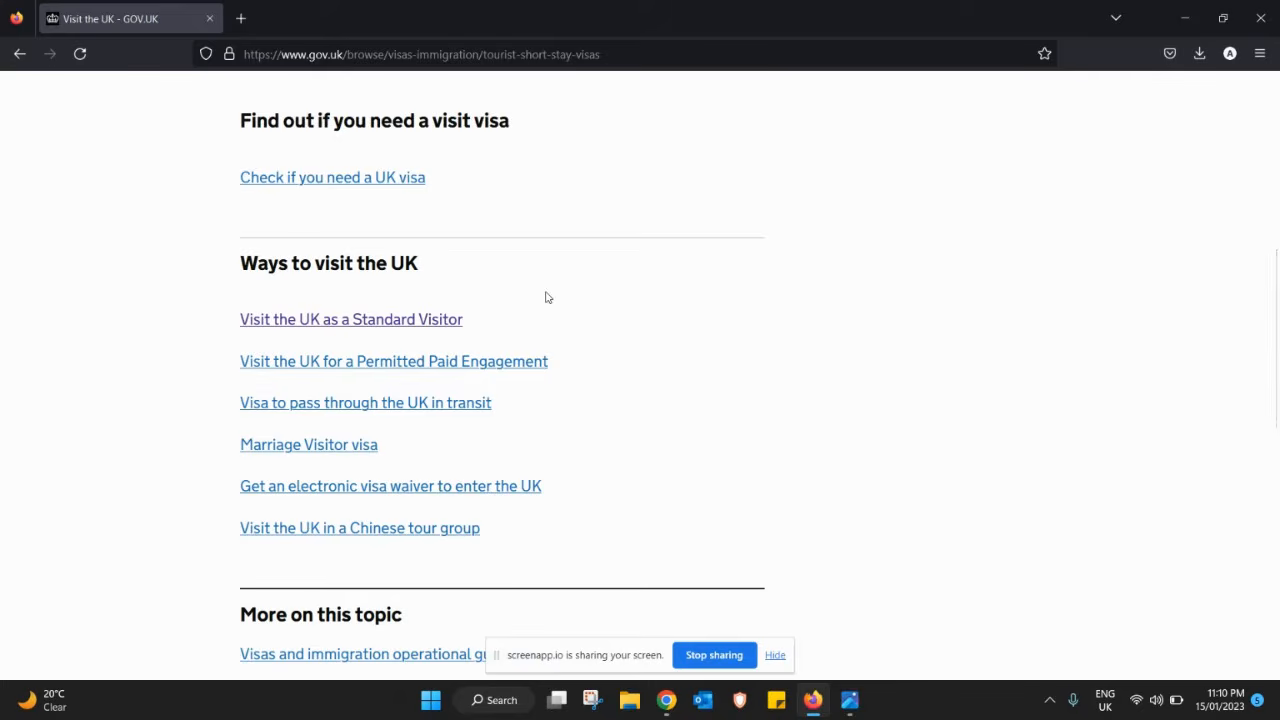
- Open the 'Visit the UK as a Standard Visitor' guide at its 'Apply for a Standard Visitor visa' section
click(427, 326)
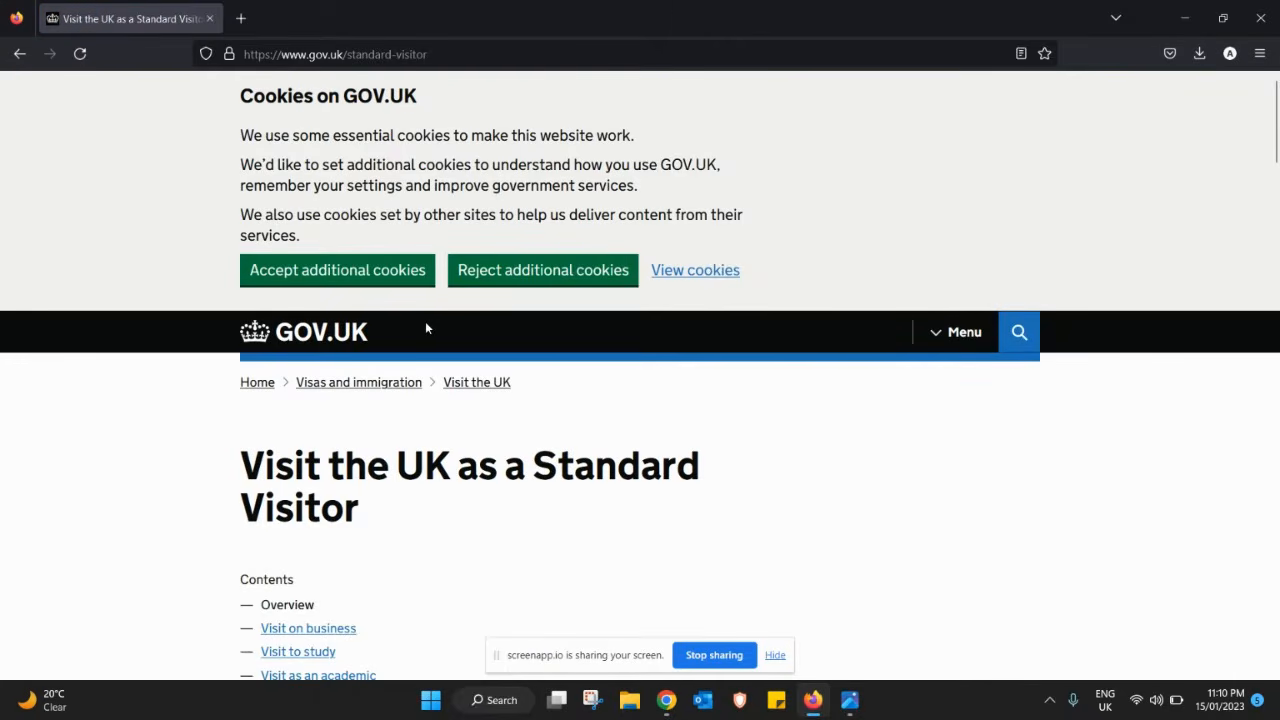
scroll(425, 327, down, 4)
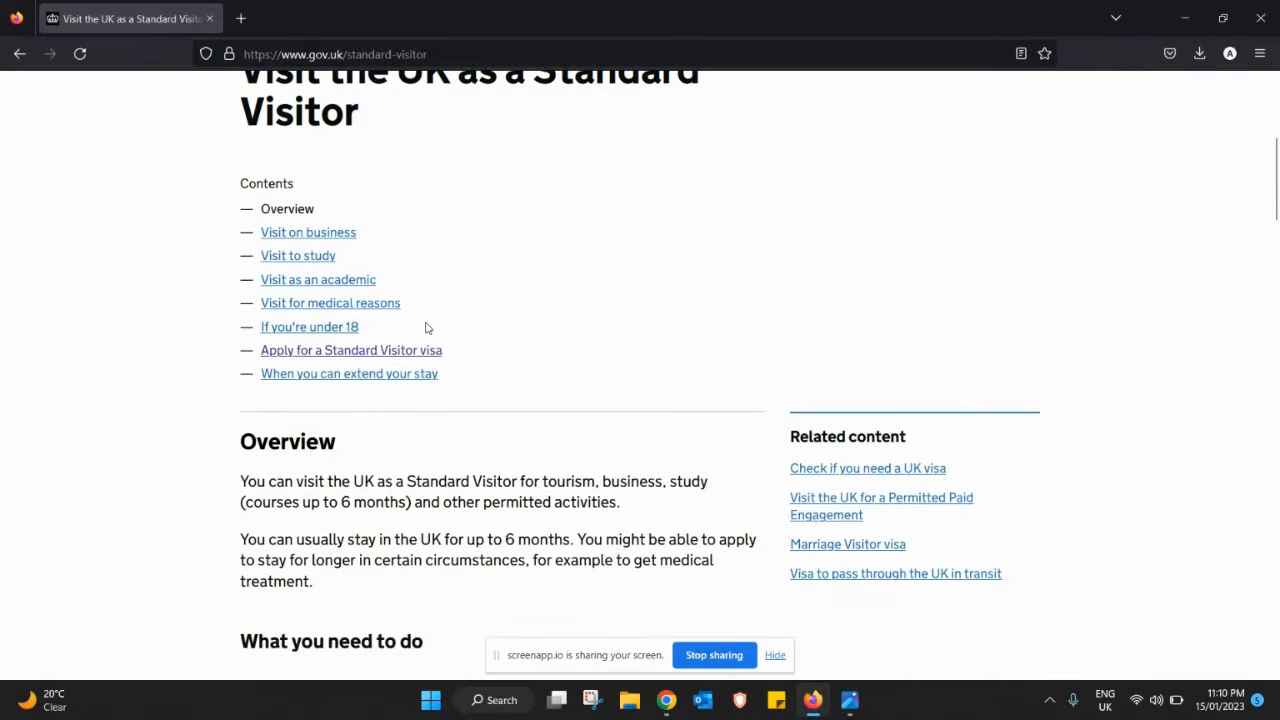
scroll(428, 328, down, 1)
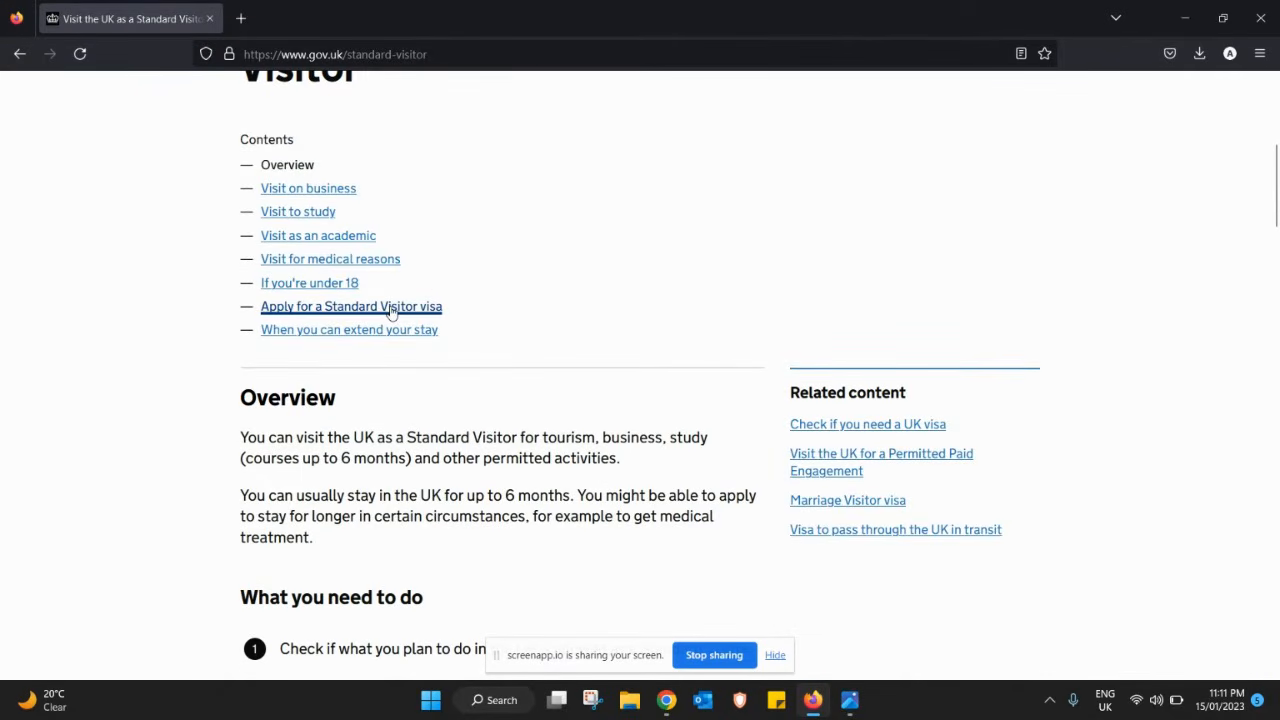
click(391, 310)
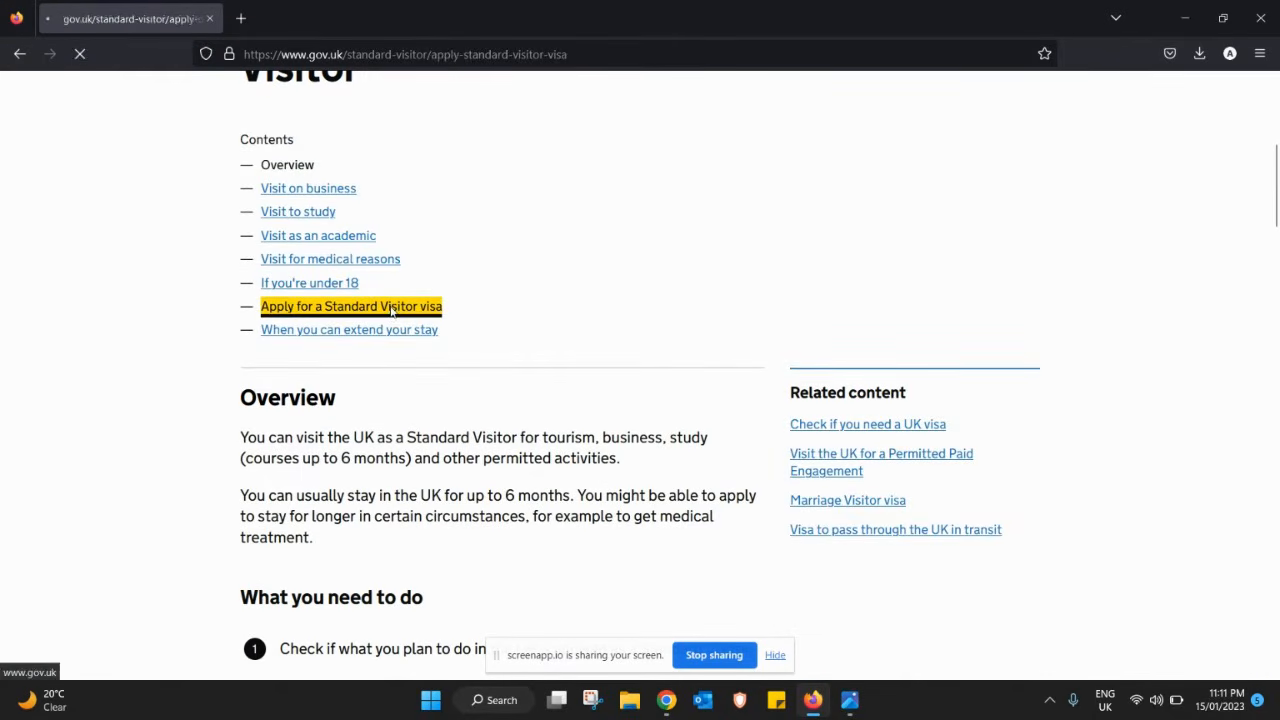
scroll(391, 310, down, 5)
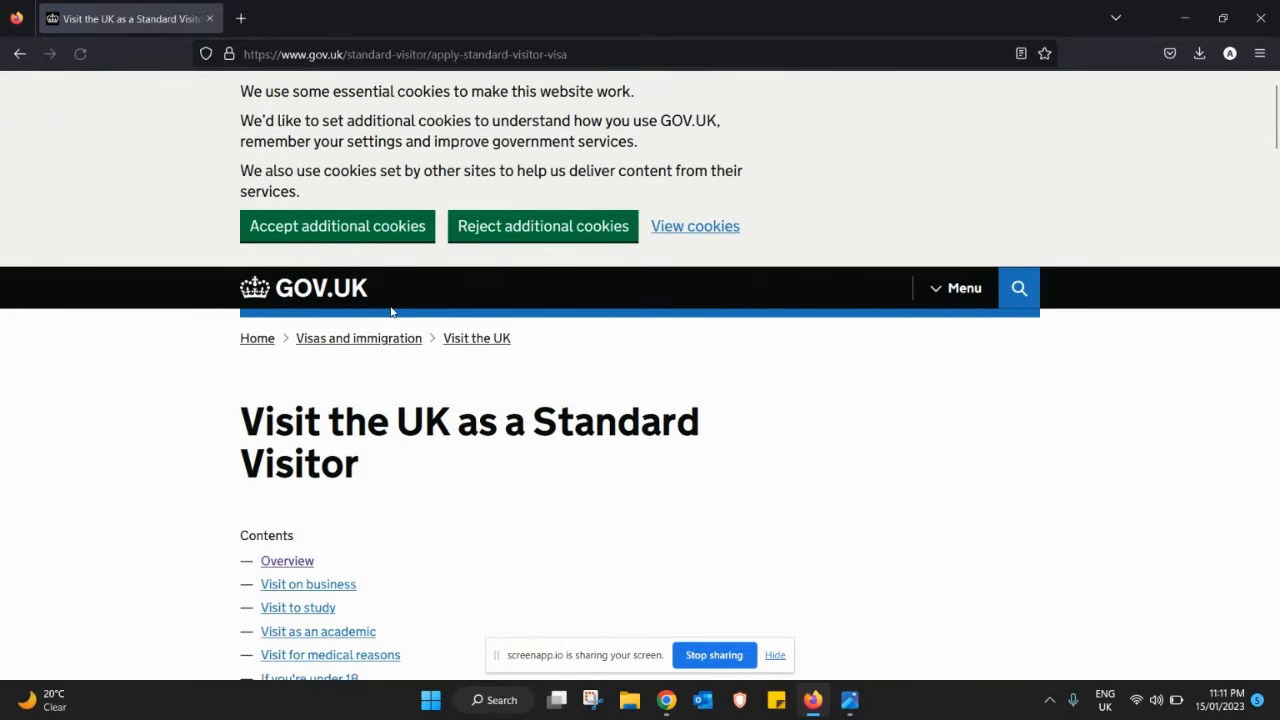
scroll(391, 308, down, 4)
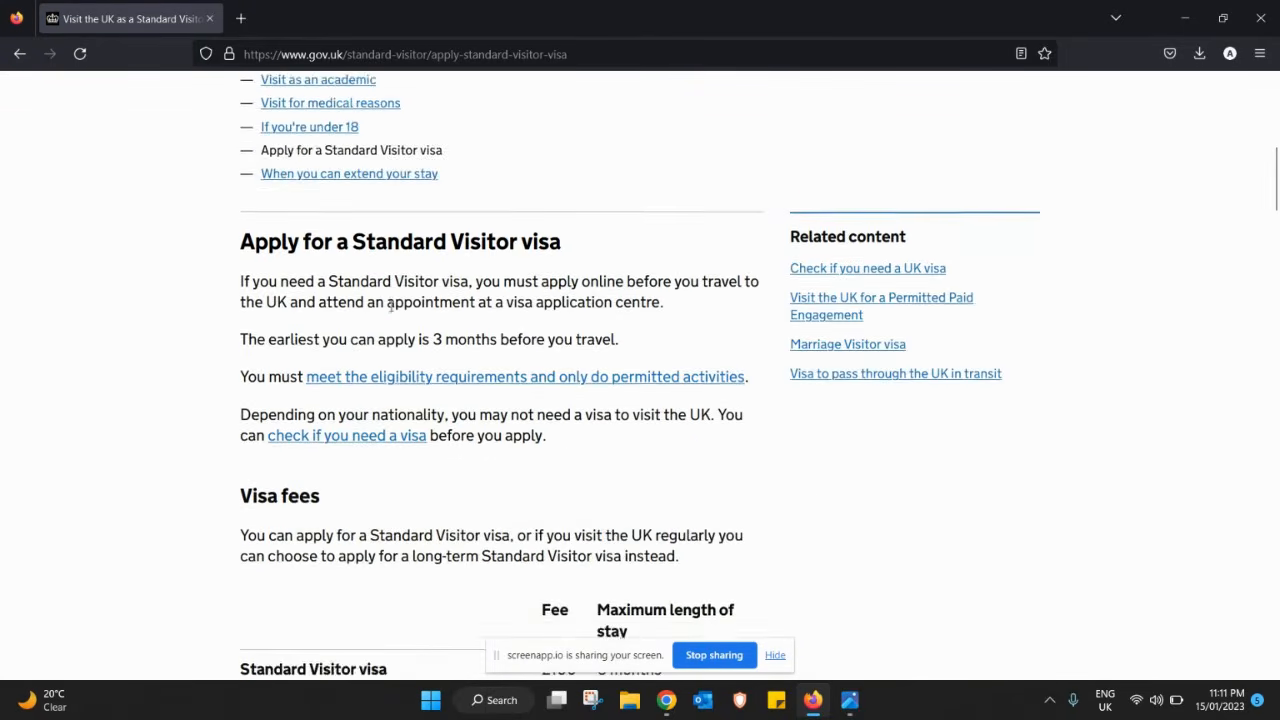
scroll(391, 308, down, 1)
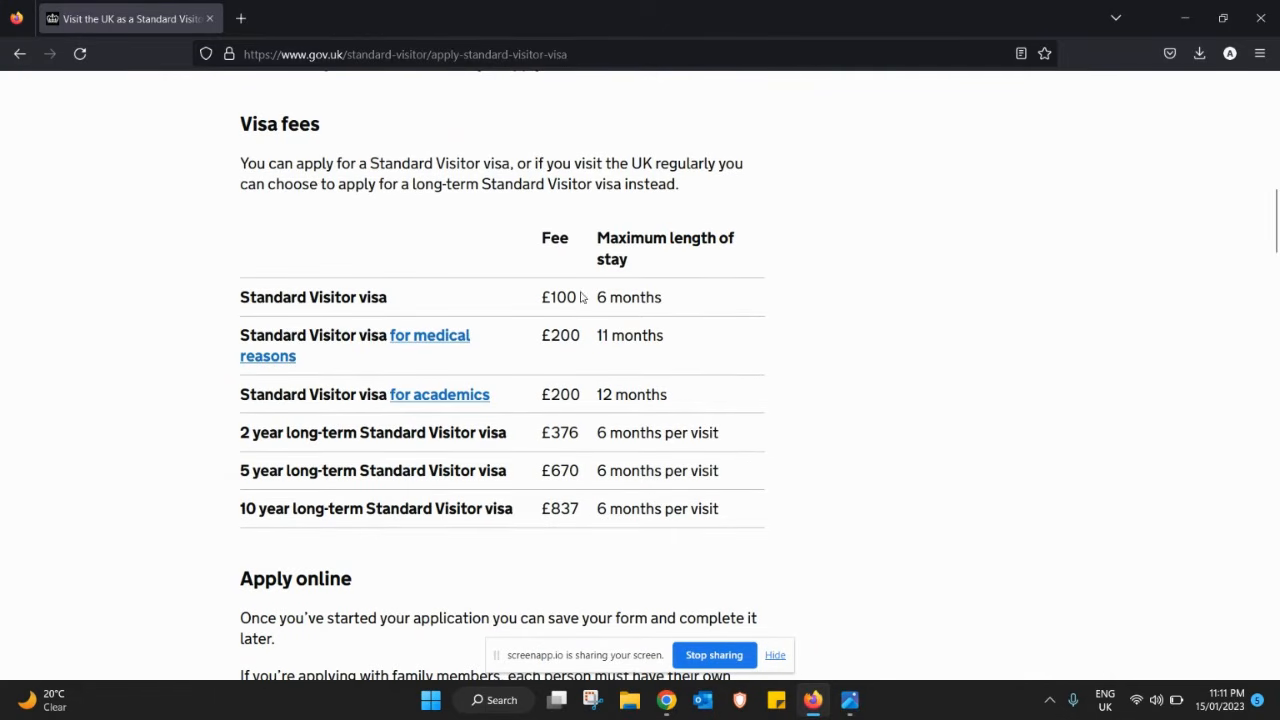
drag(243, 300, 657, 296)
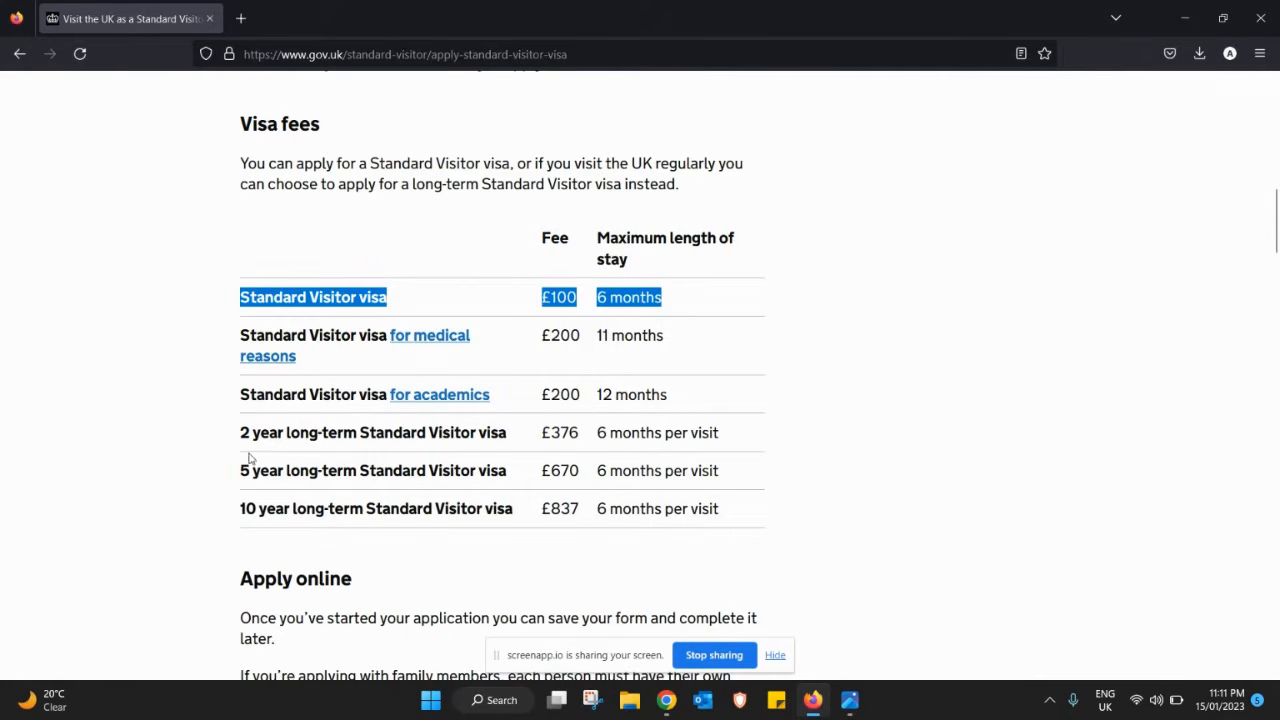
drag(236, 441, 360, 448)
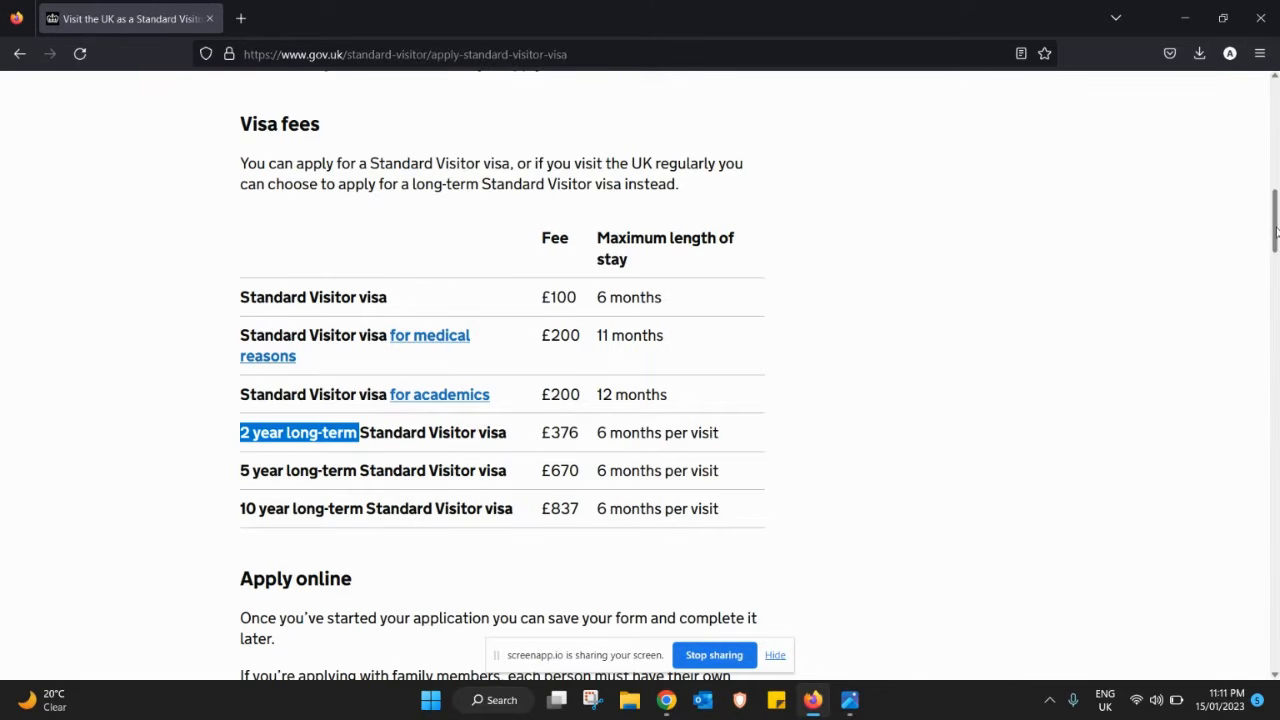
drag(1274, 235, 1274, 280)
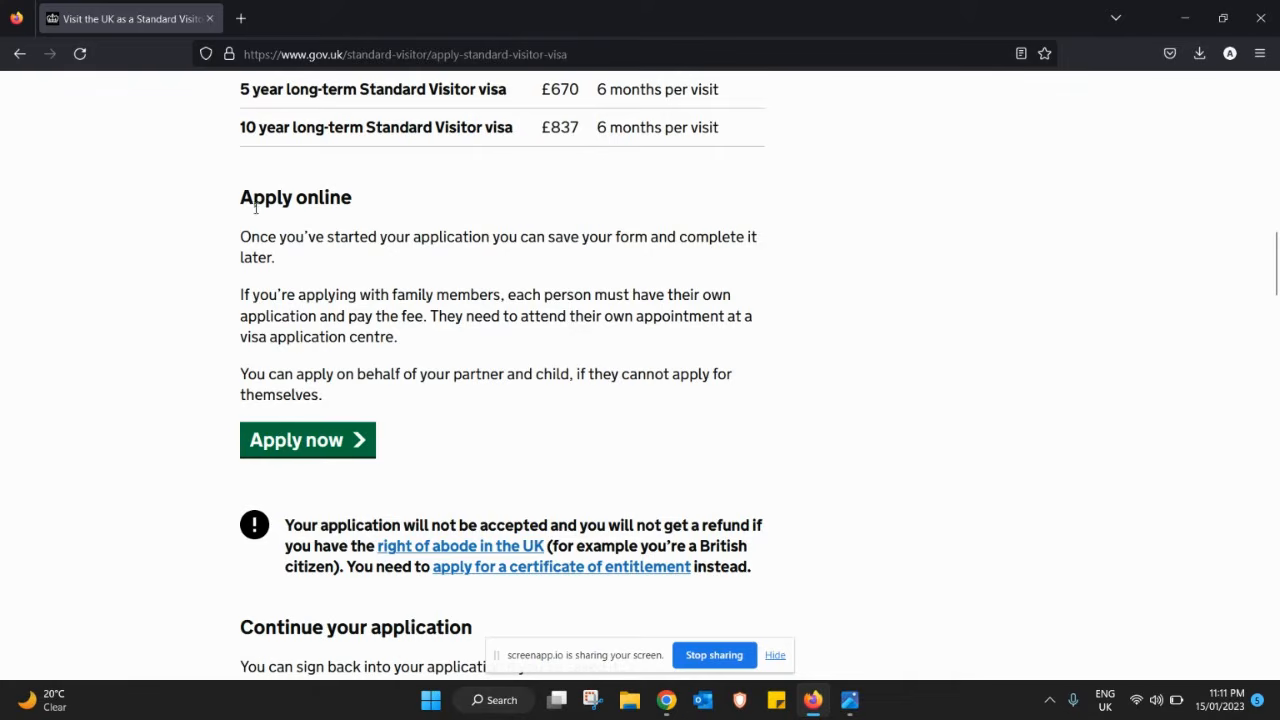
- Start the online application and choose English as the application language
click(327, 450)
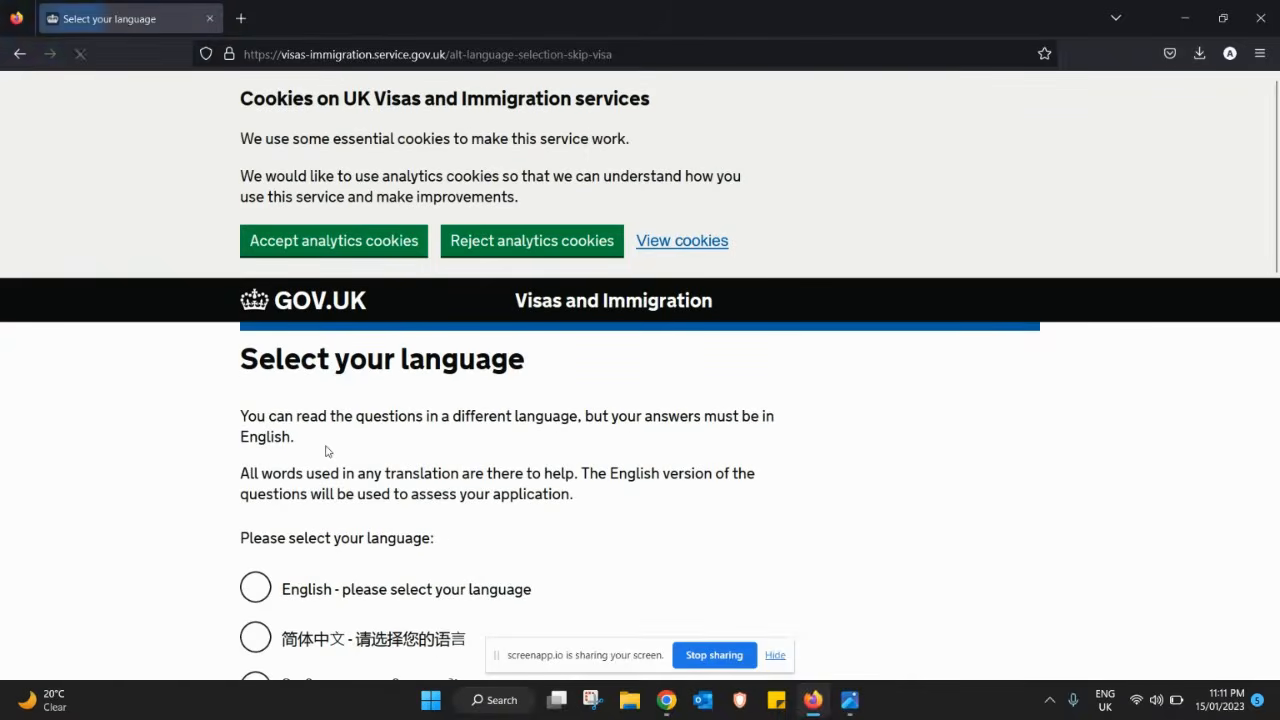
scroll(249, 455, down, 3)
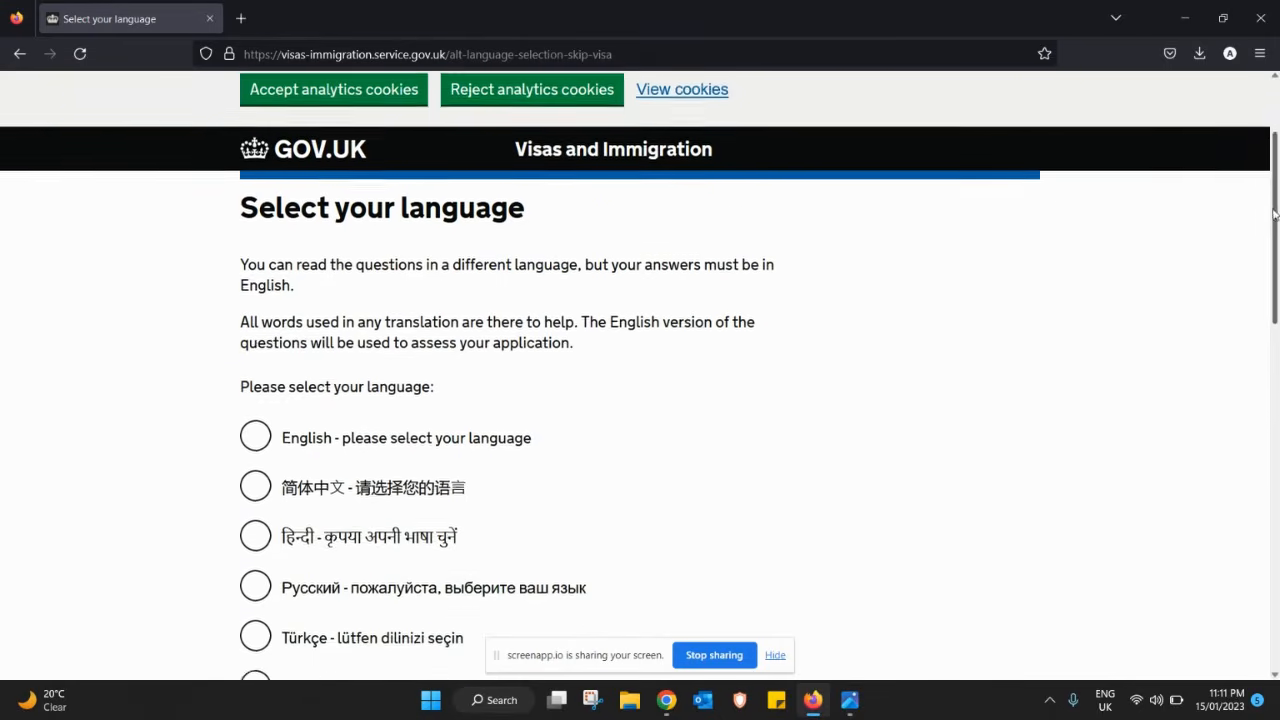
click(255, 405)
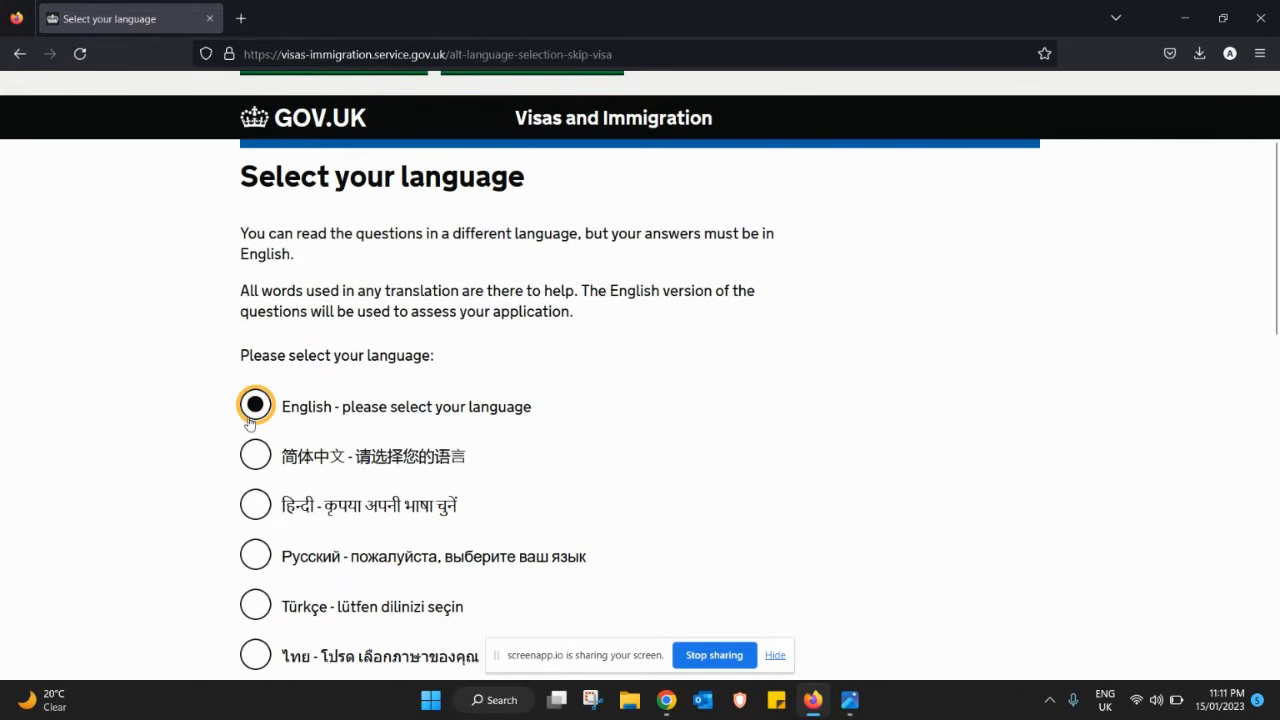
drag(1276, 220, 1278, 507)
click(252, 562)
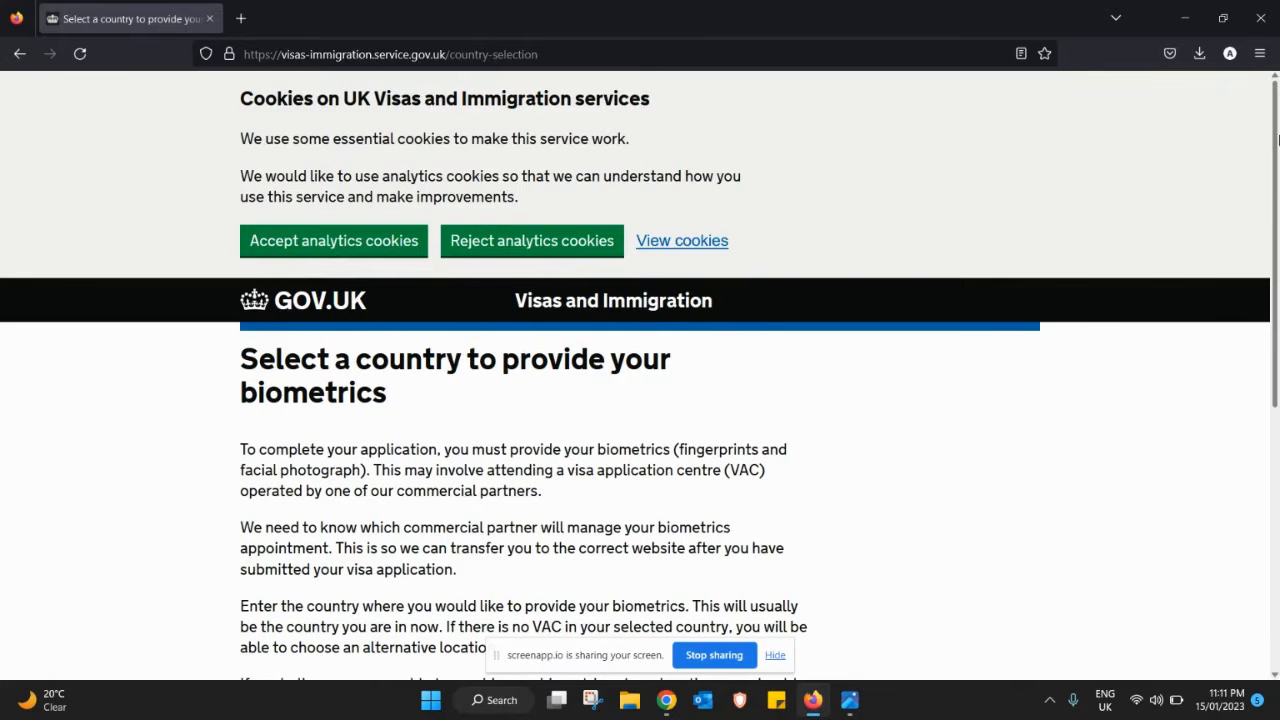
- Enter United Arab Emirates as the biometrics country and submit it
drag(1277, 148, 1277, 320)
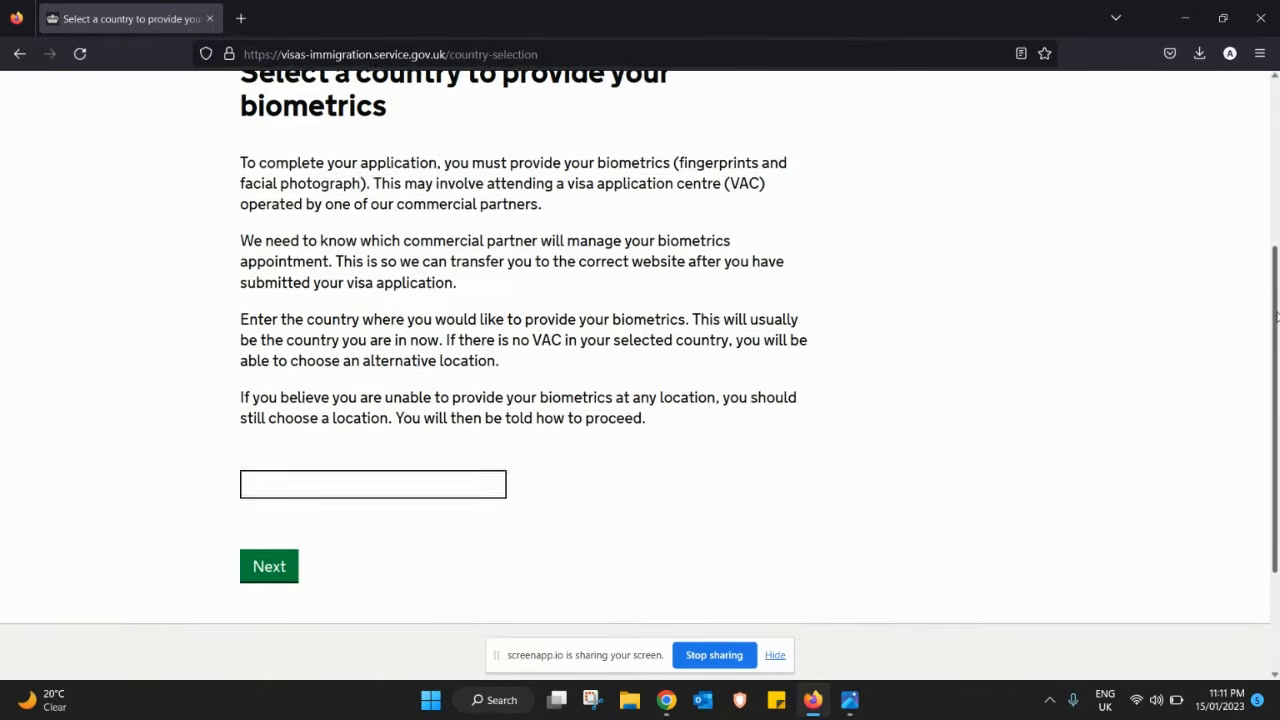
click(436, 478)
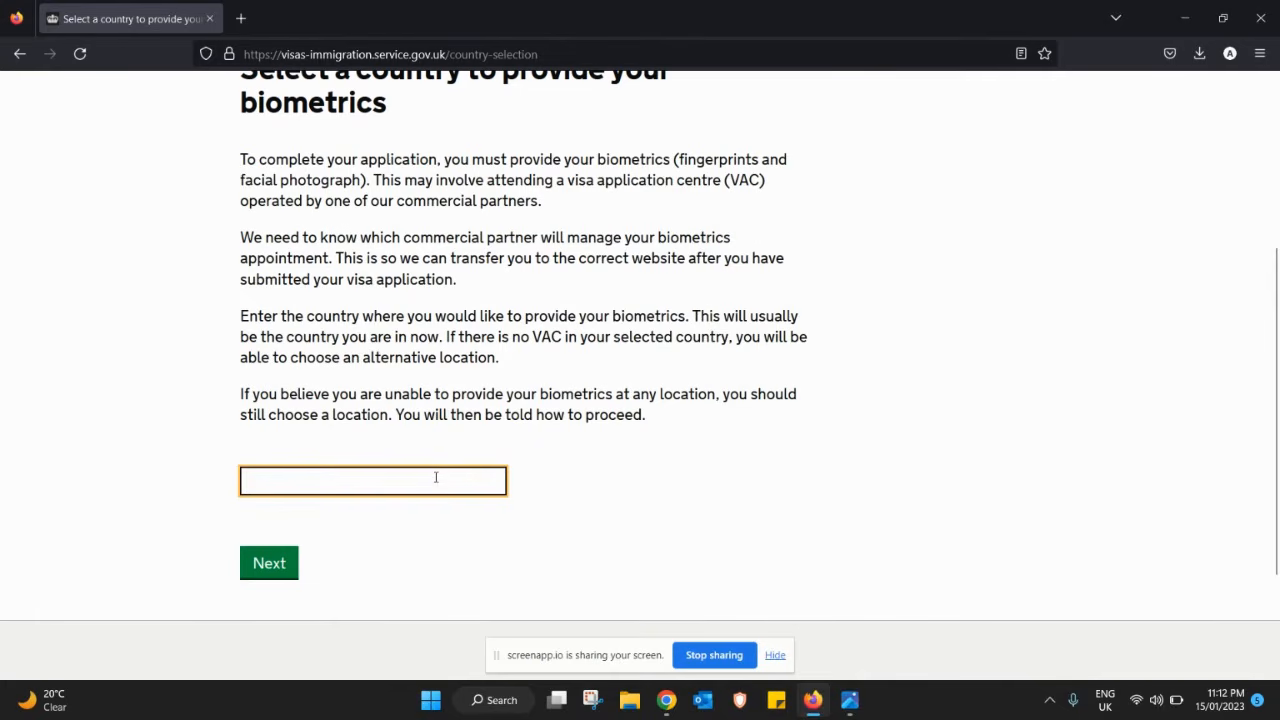
text(unite)
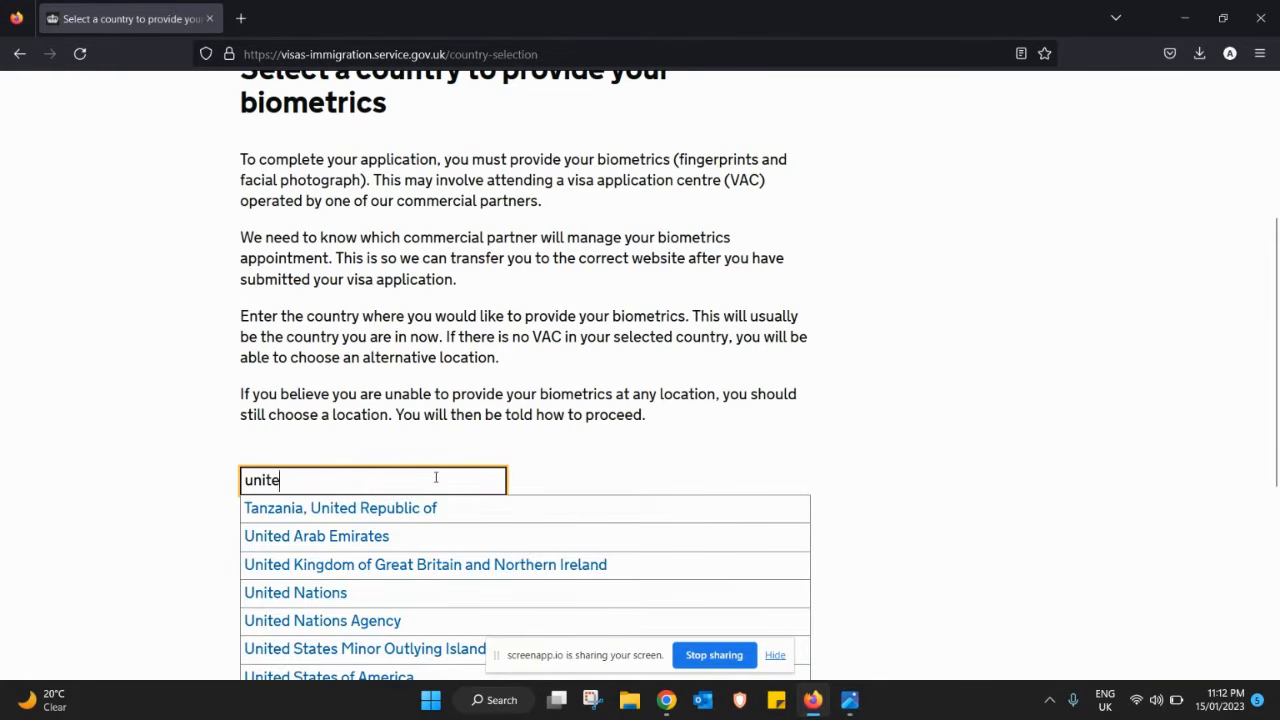
click(341, 538)
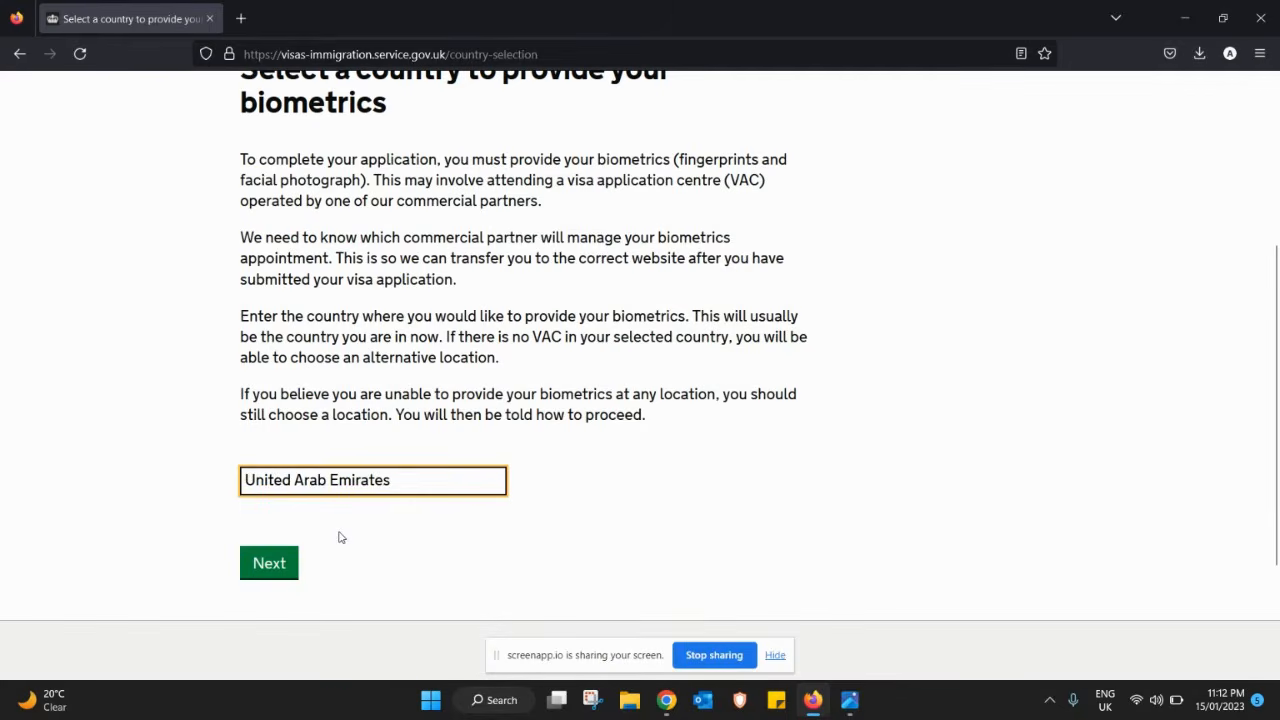
click(270, 563)
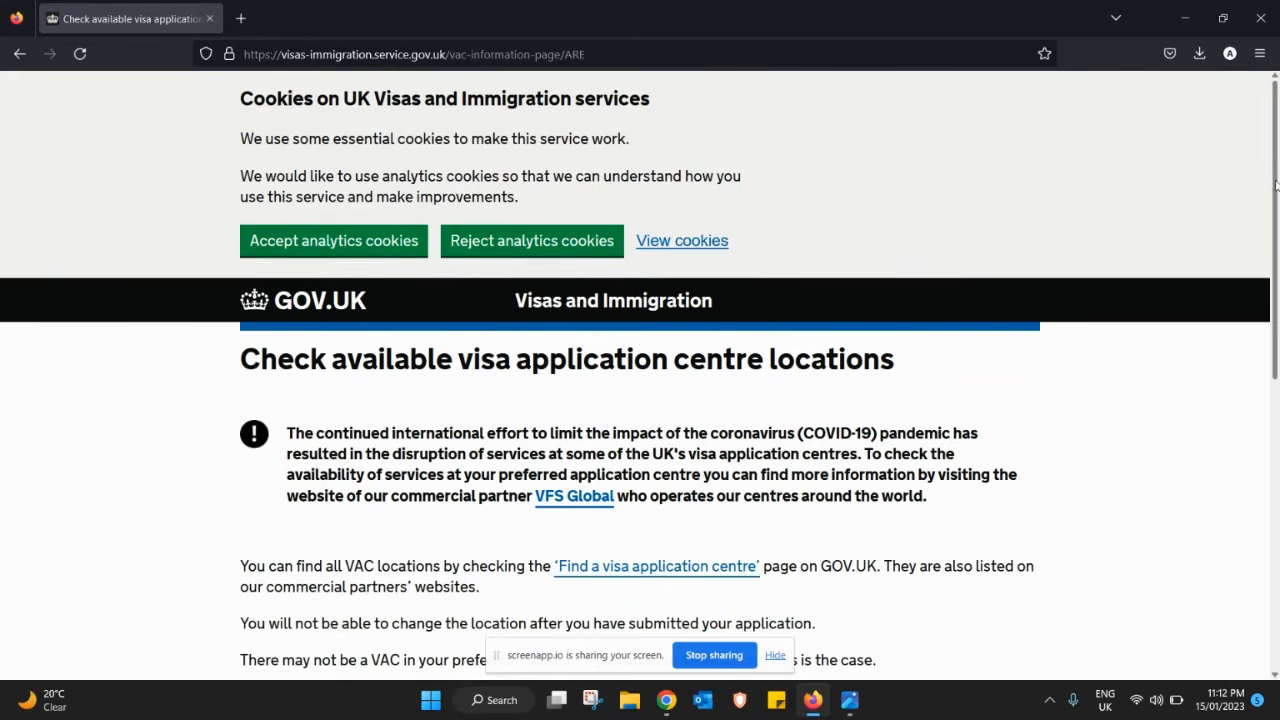
- Confirm the biometrics location has been identified and continue
drag(1276, 185, 1271, 402)
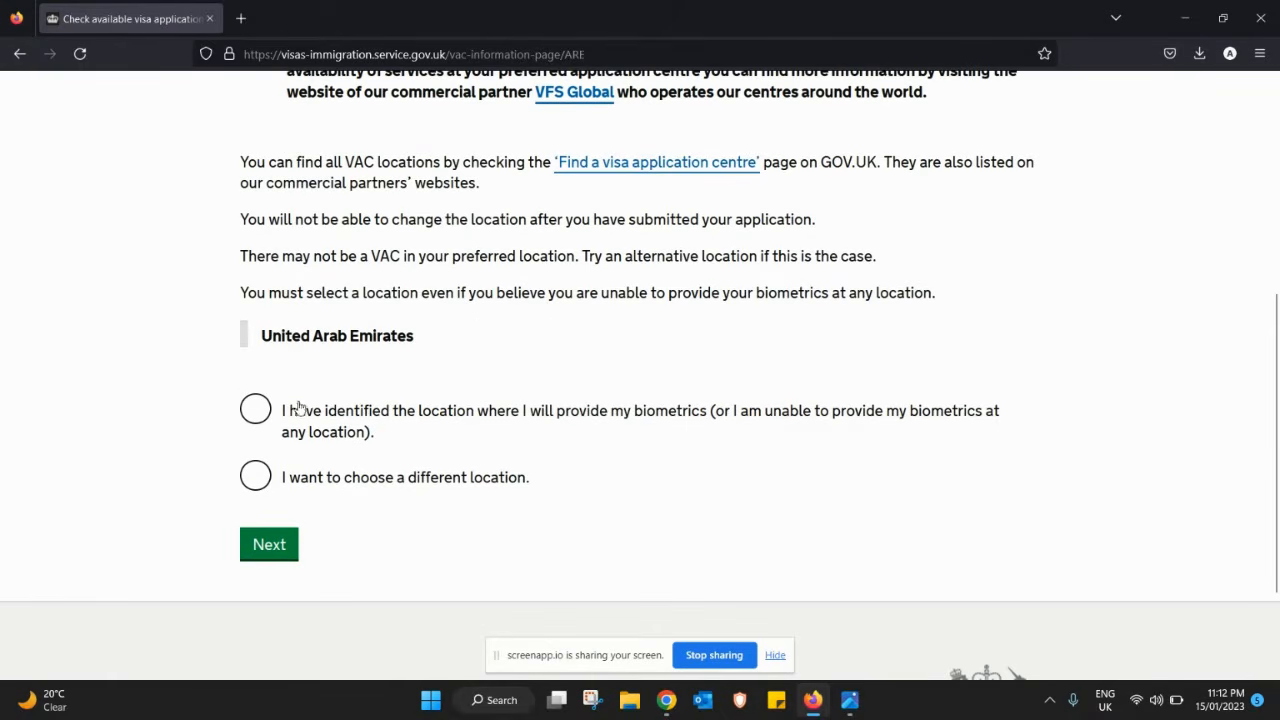
click(265, 413)
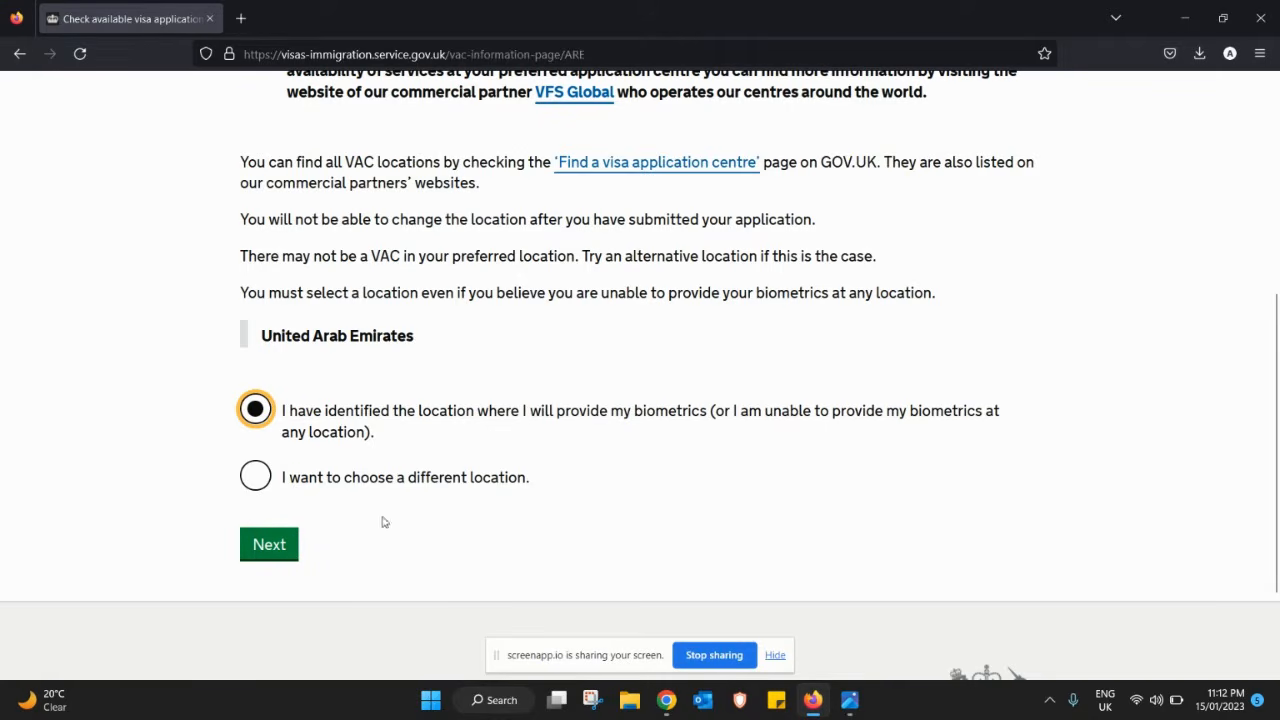
click(291, 545)
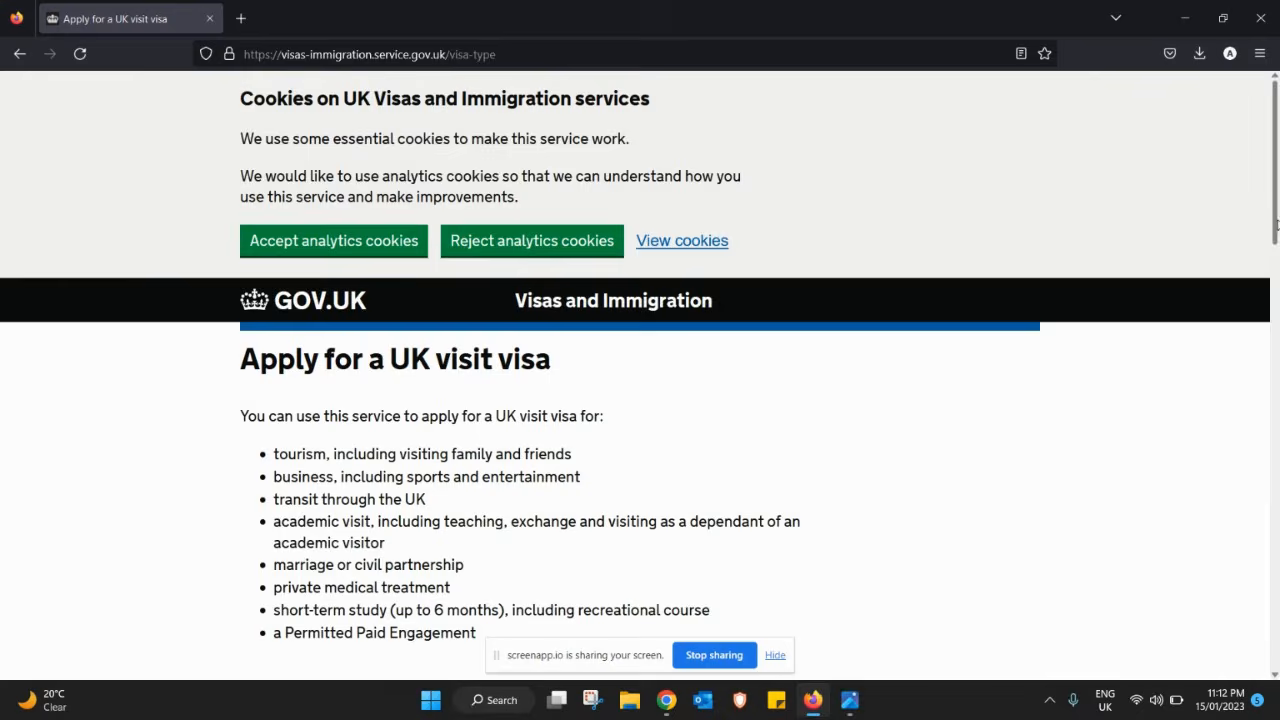
- Start the UK visit visa application
drag(1274, 225, 1277, 667)
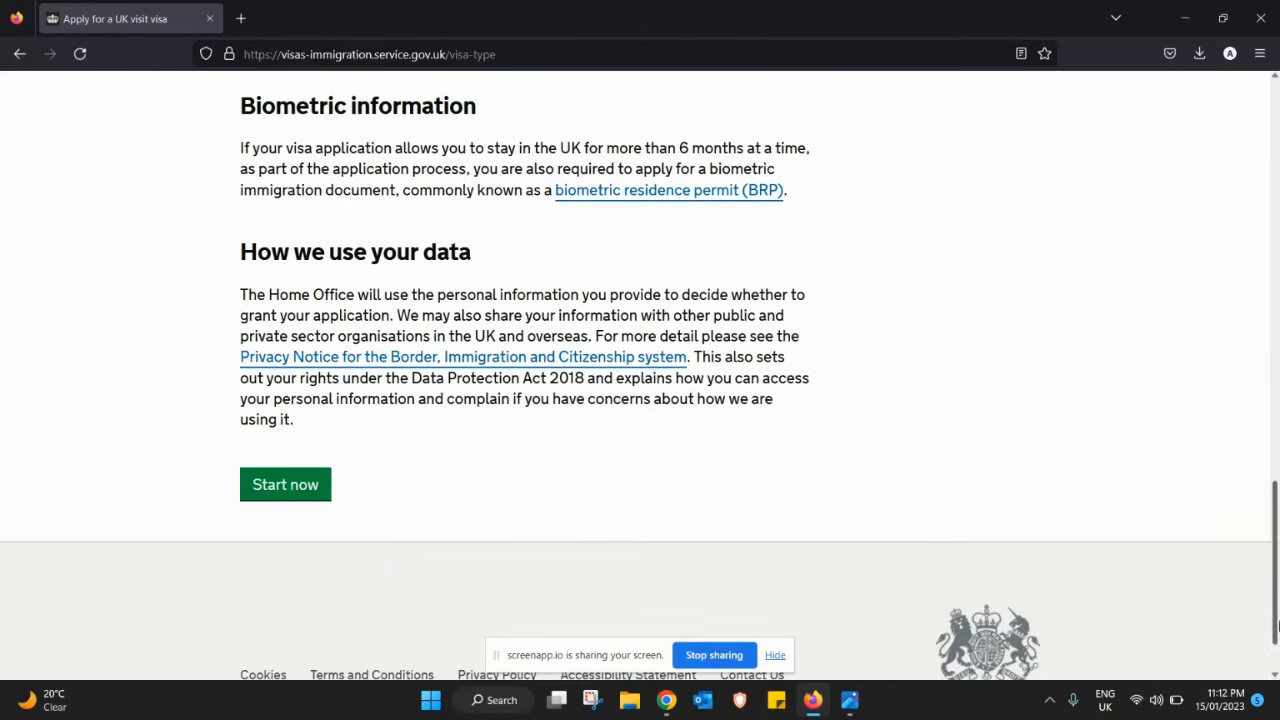
click(286, 488)
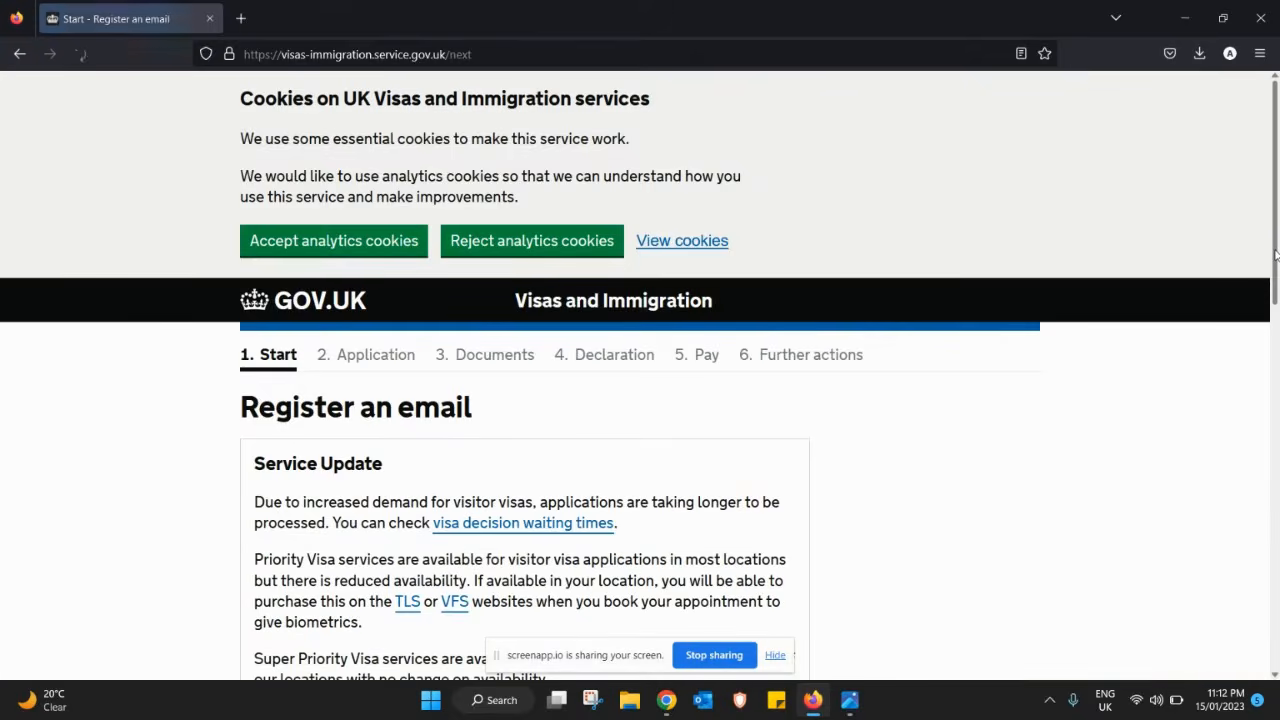
drag(1275, 255, 1276, 498)
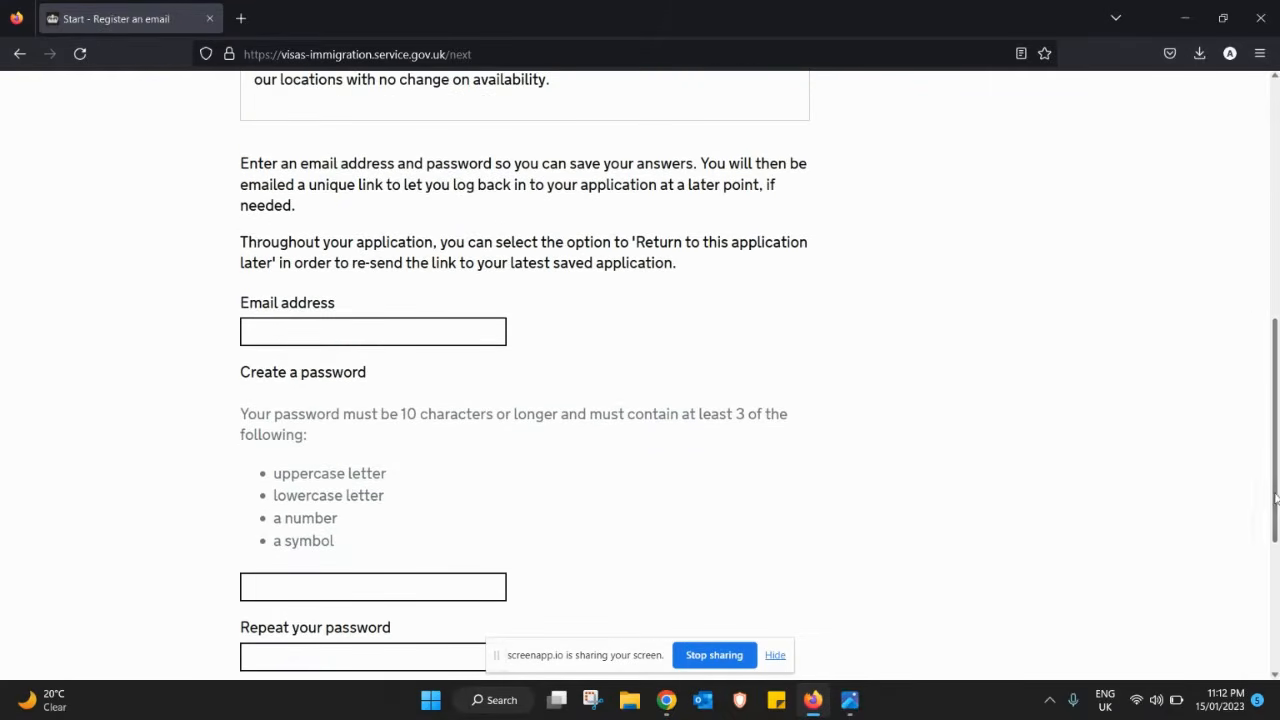
- Enter the applicant's e-mail address in the email field, correcting its ending
click(470, 327)
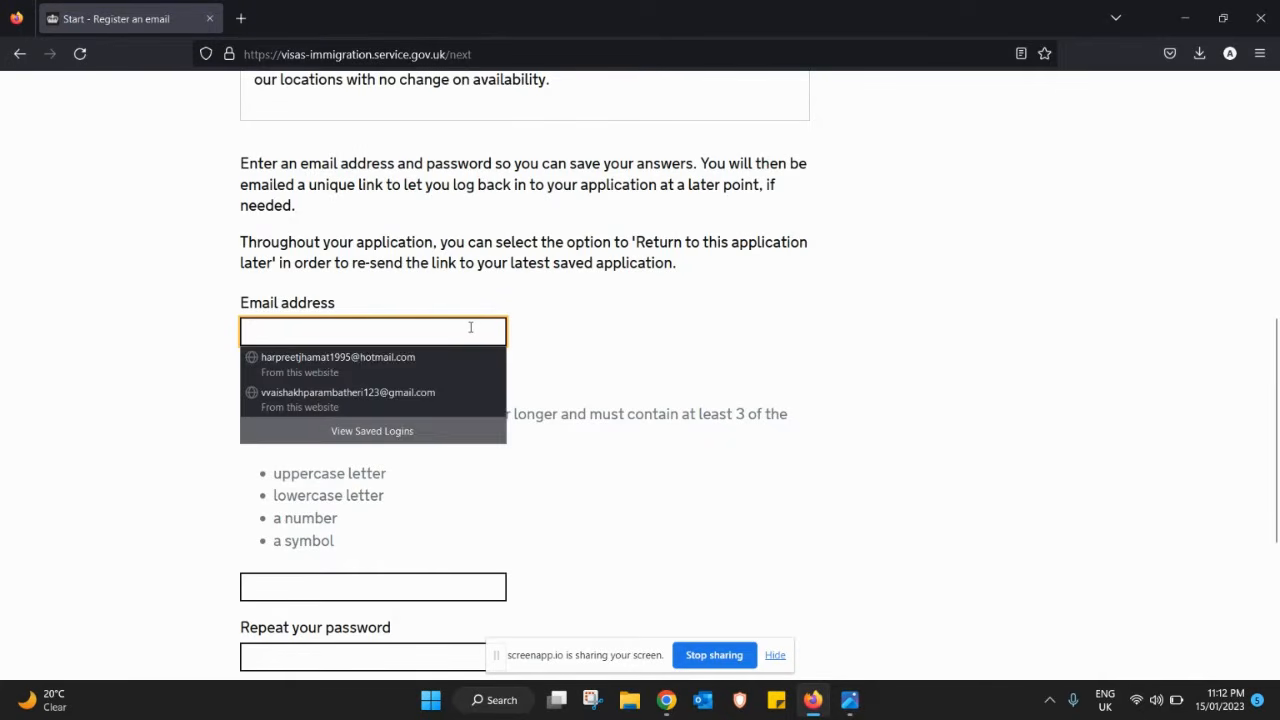
click(470, 327)
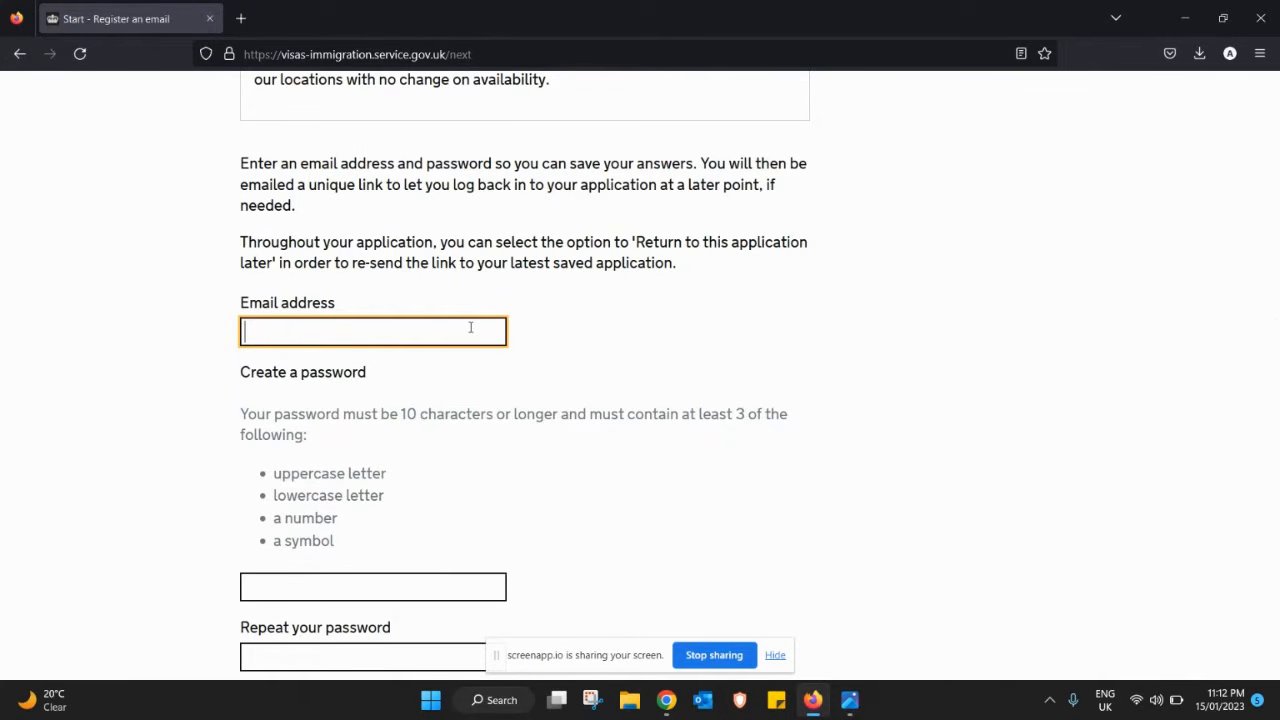
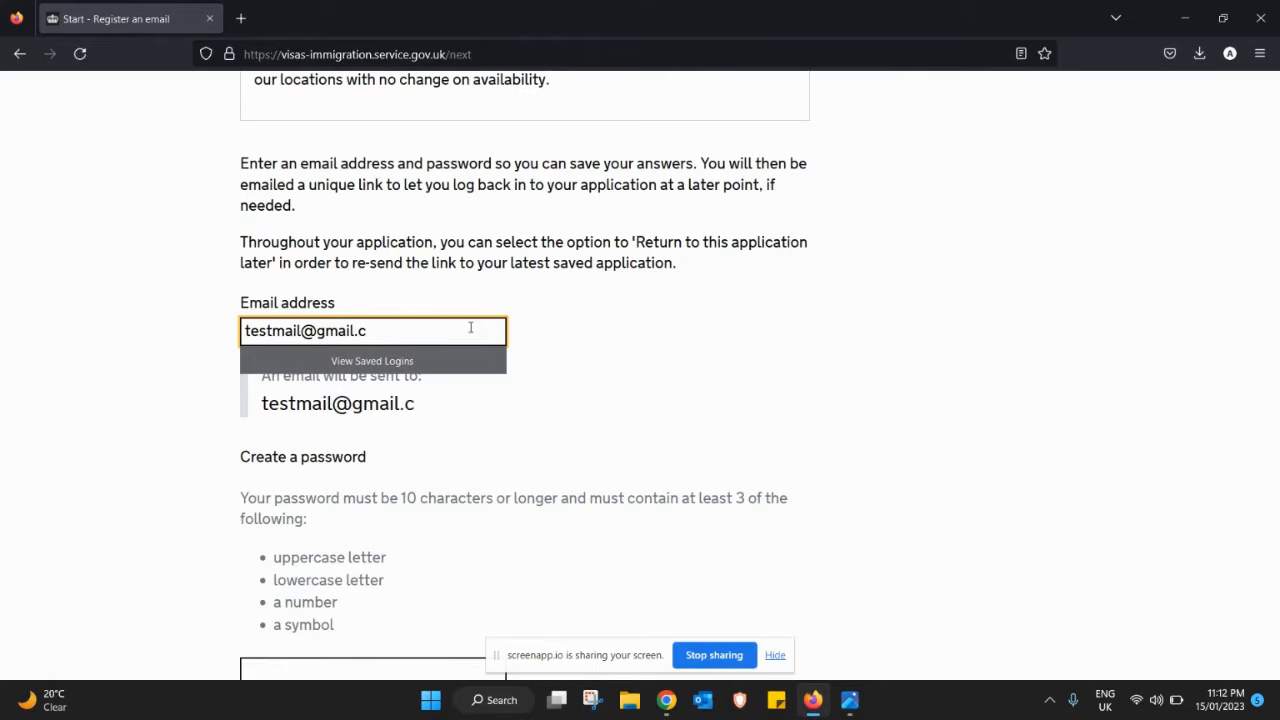
key(Tab)
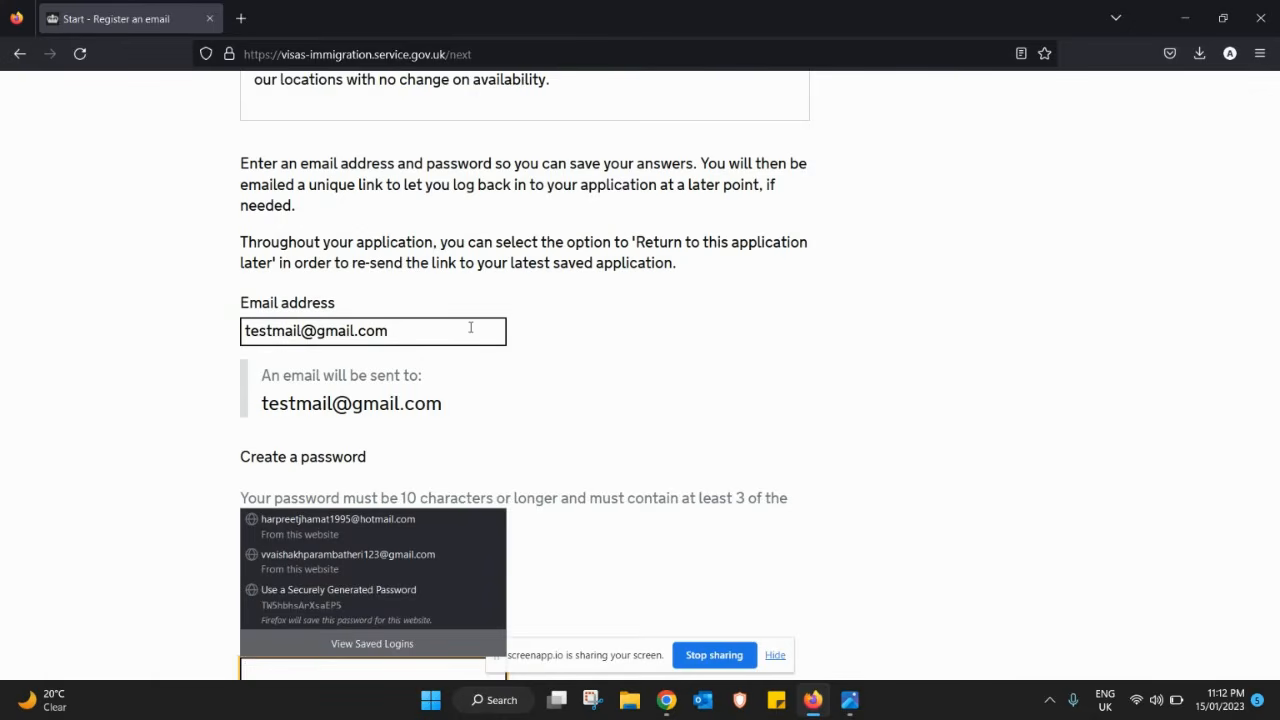
click(762, 379)
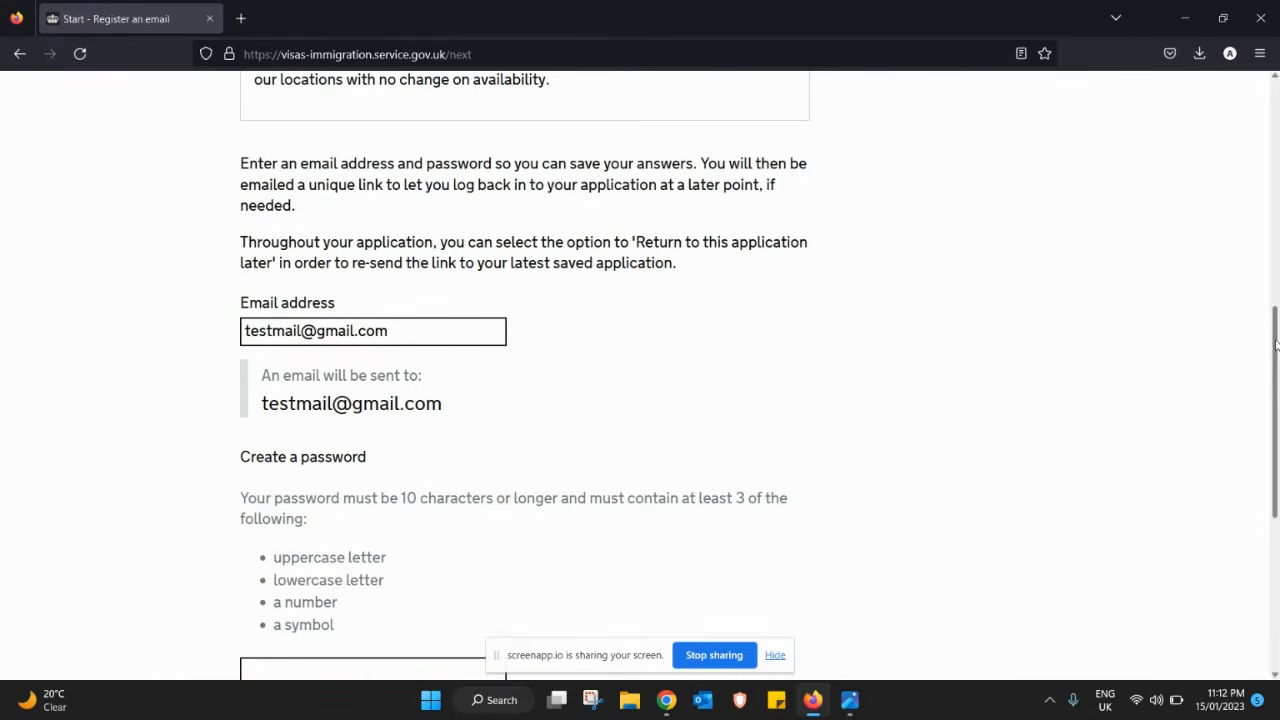
- Enter a new 10-character password twice and submit the registration
drag(1276, 345, 1266, 454)
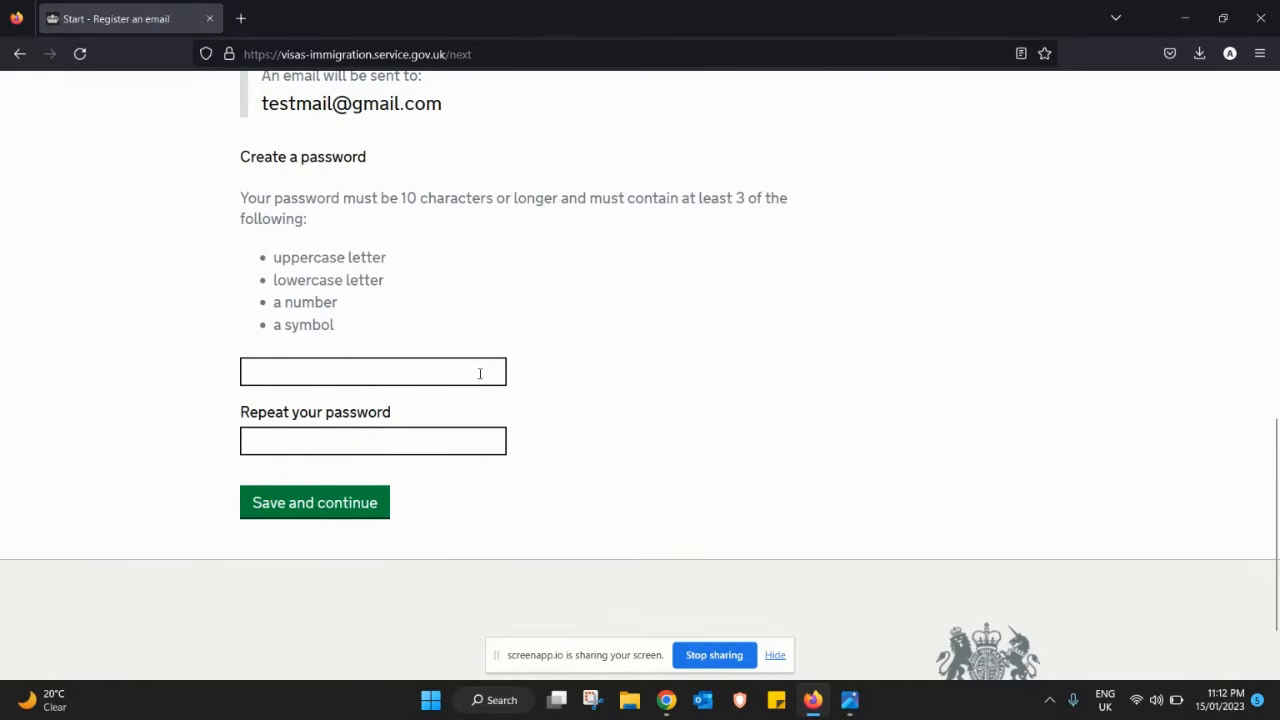
click(480, 373)
text(a)
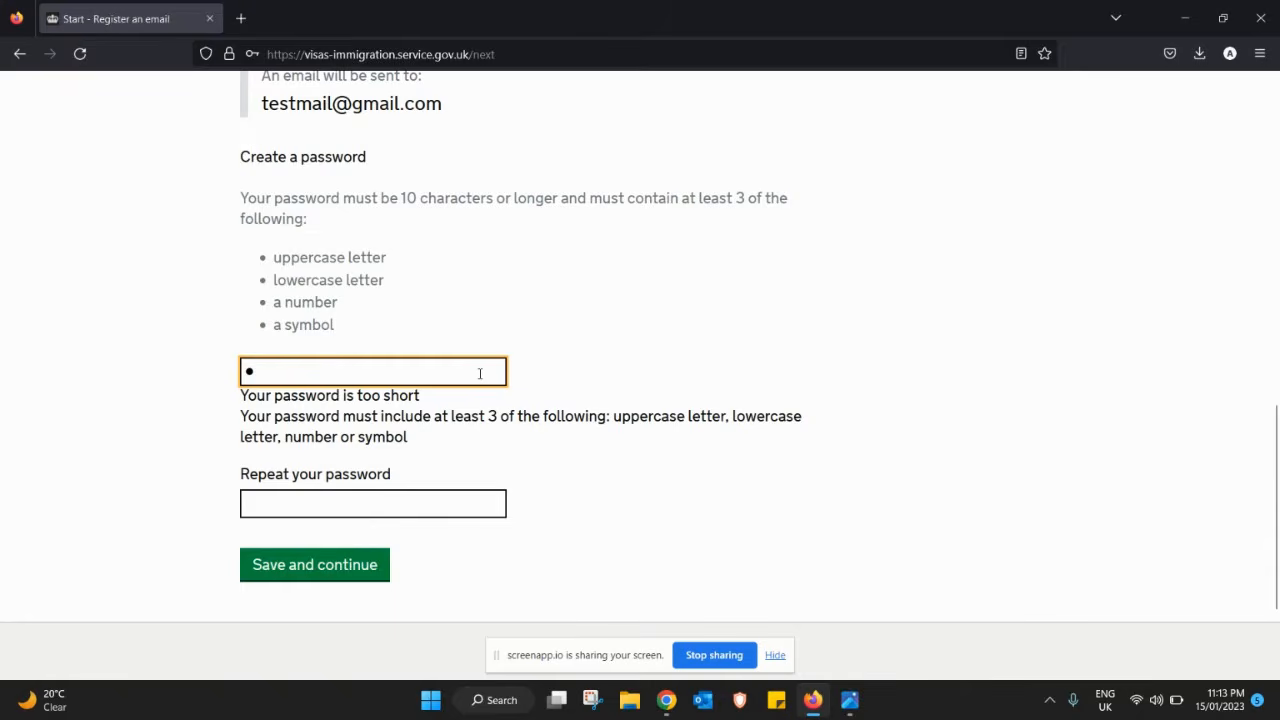
text(bcdefgh)
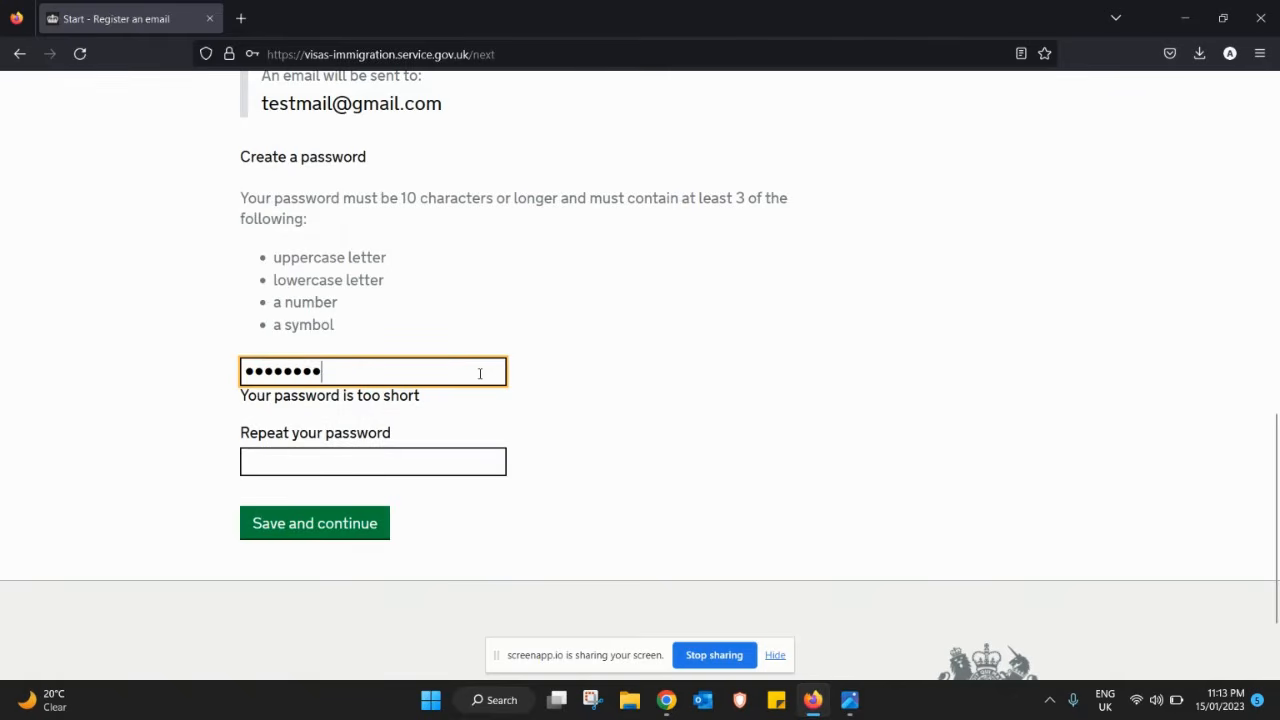
text(ij)
key(Tab)
text(abcd)
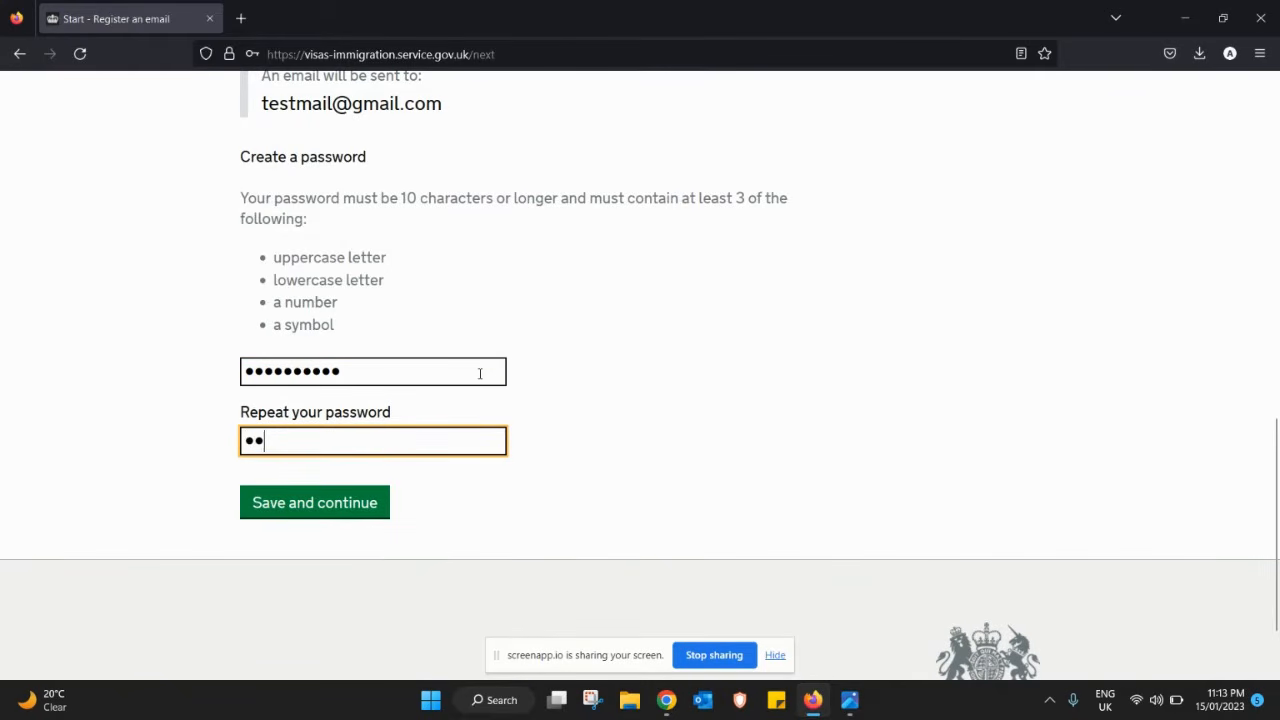
text(efghij)
click(324, 508)
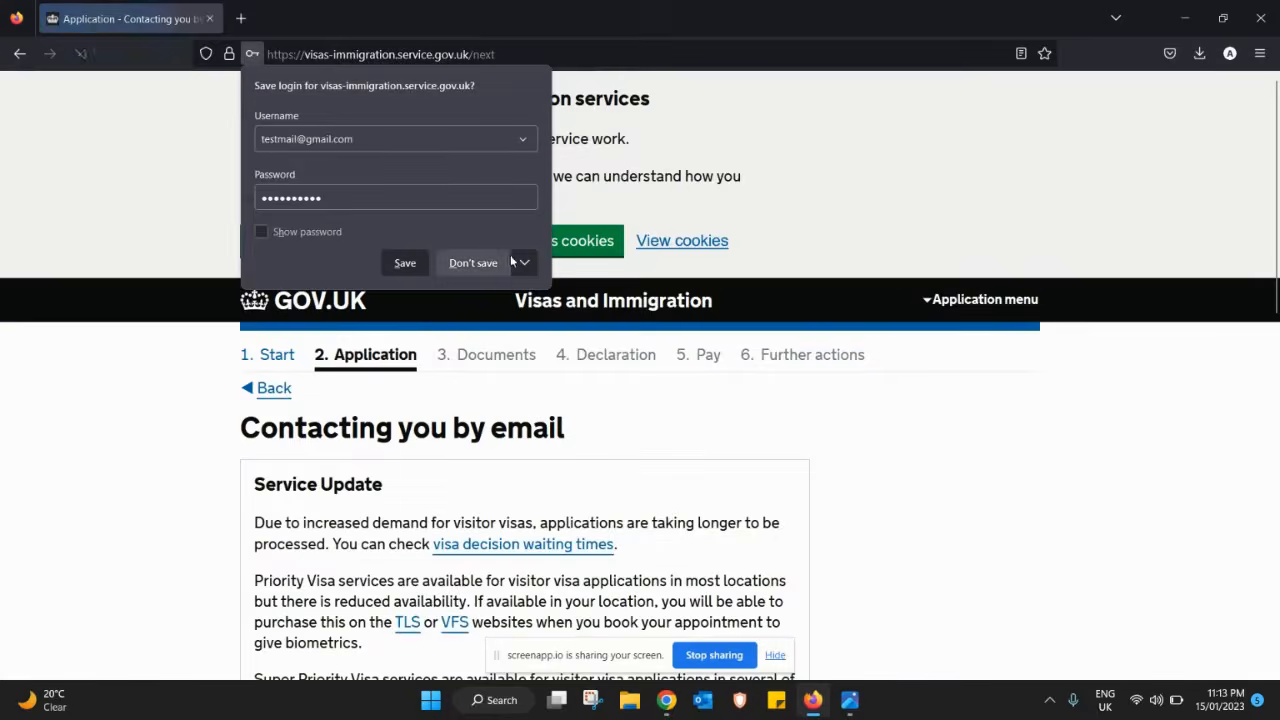
- Decline saving the login and state the e-mail address belongs to you
click(447, 263)
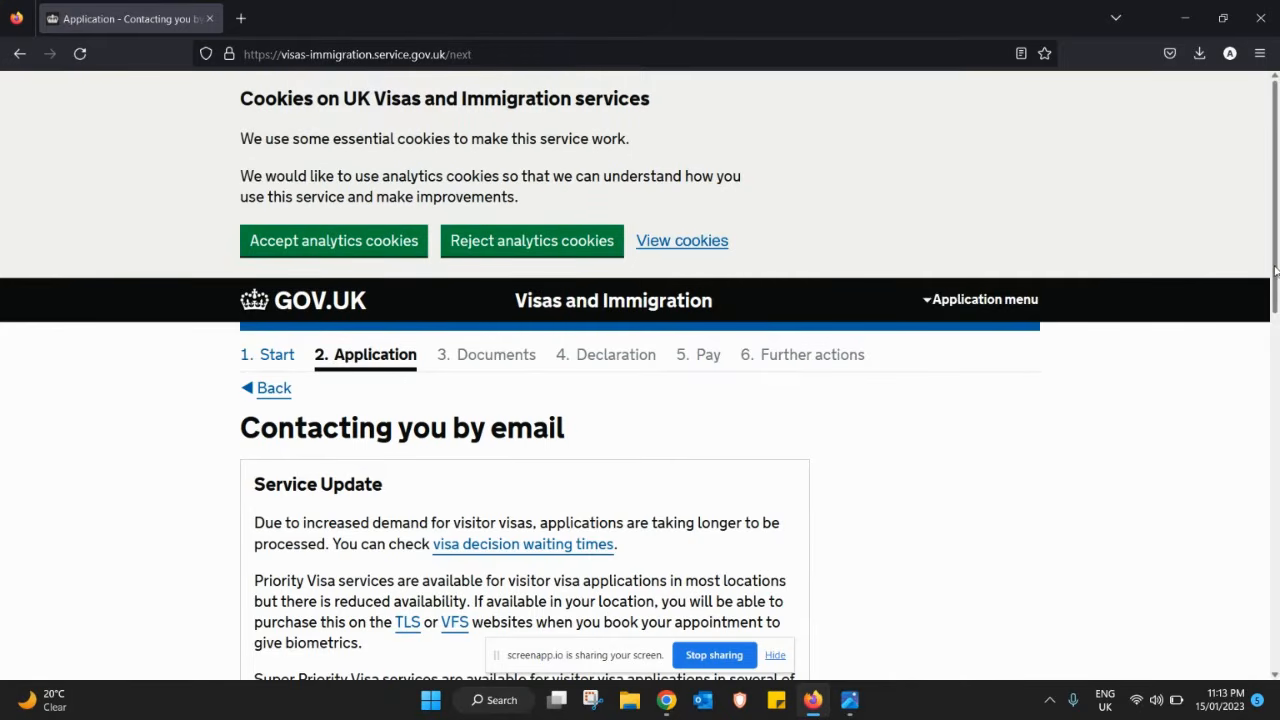
drag(1275, 270, 1271, 481)
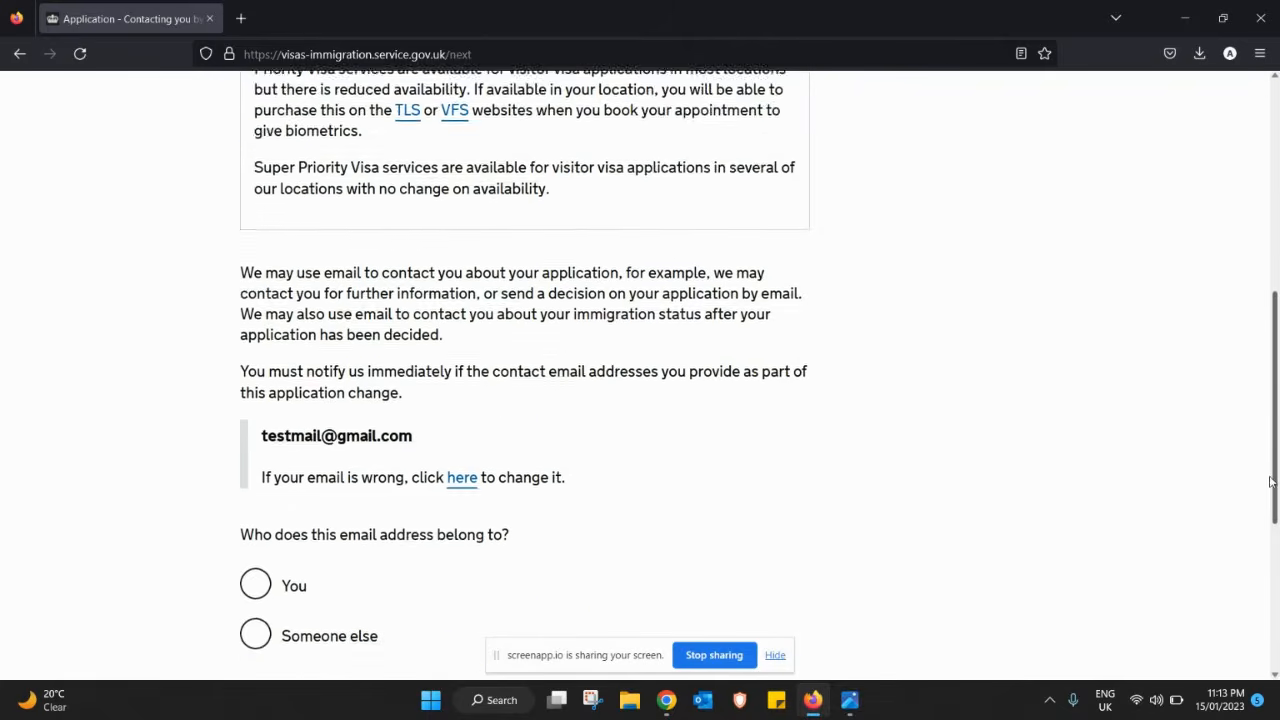
scroll(1009, 486, down, 3)
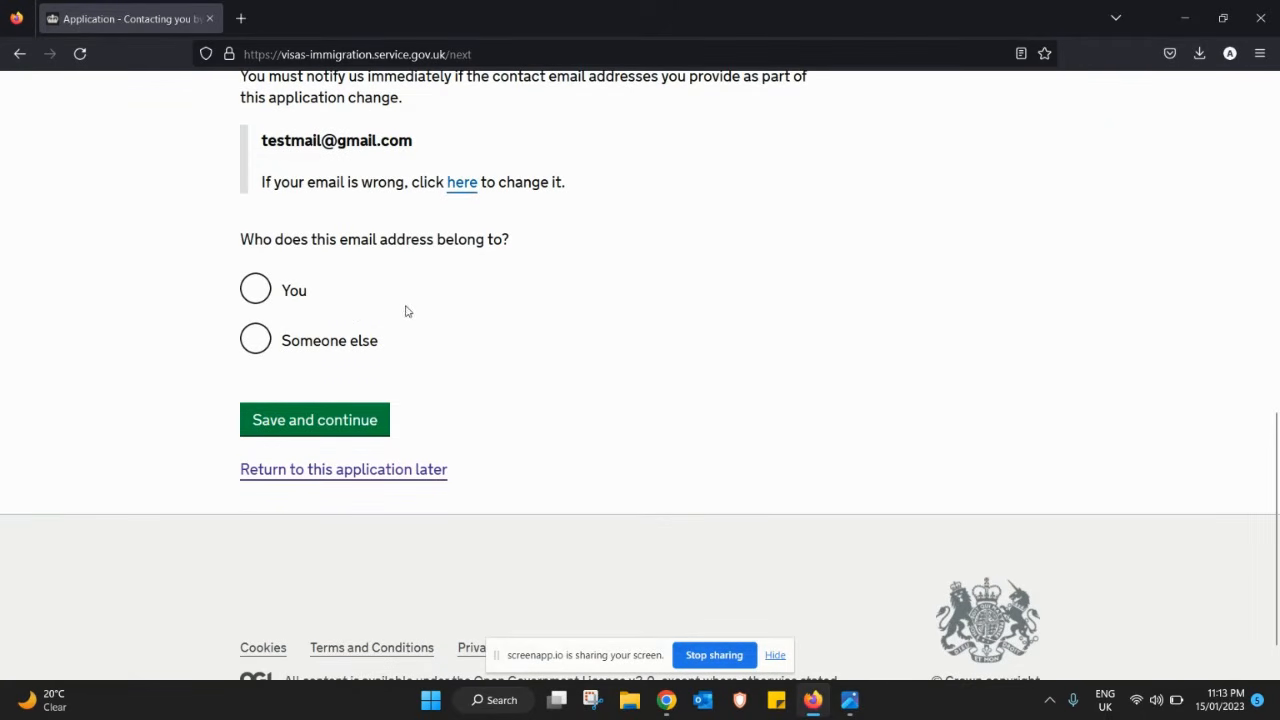
click(257, 290)
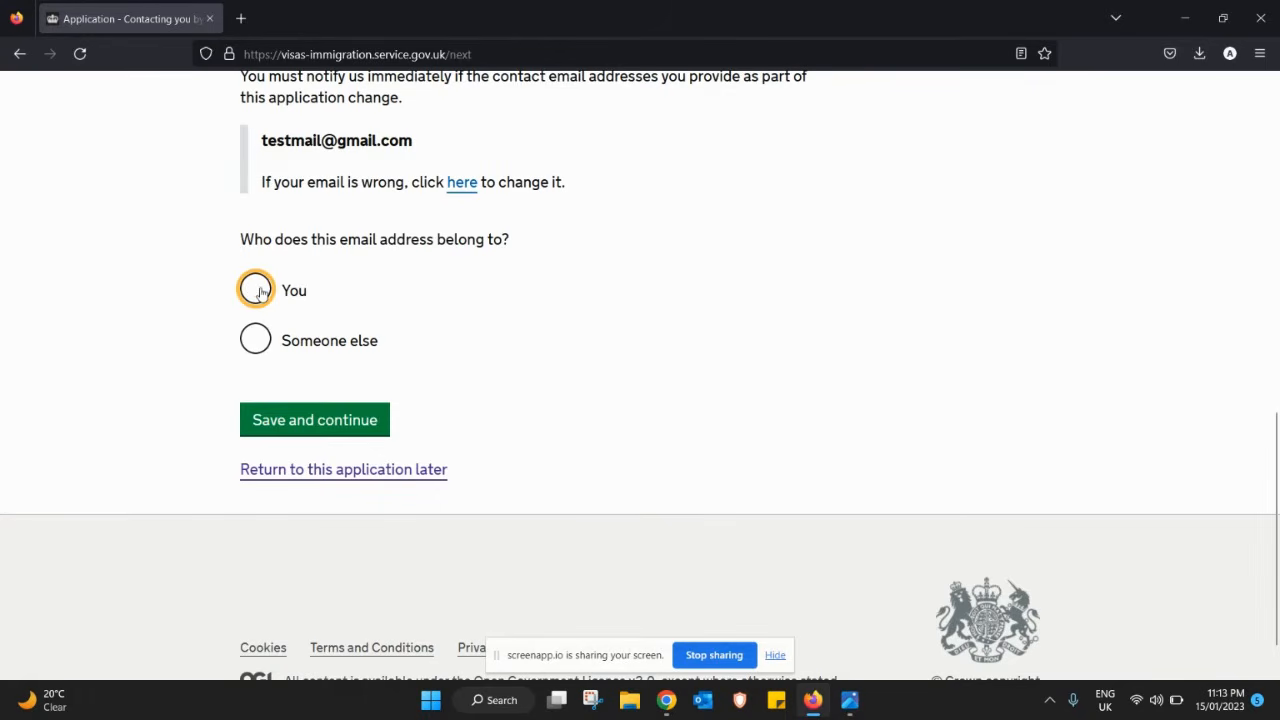
click(339, 428)
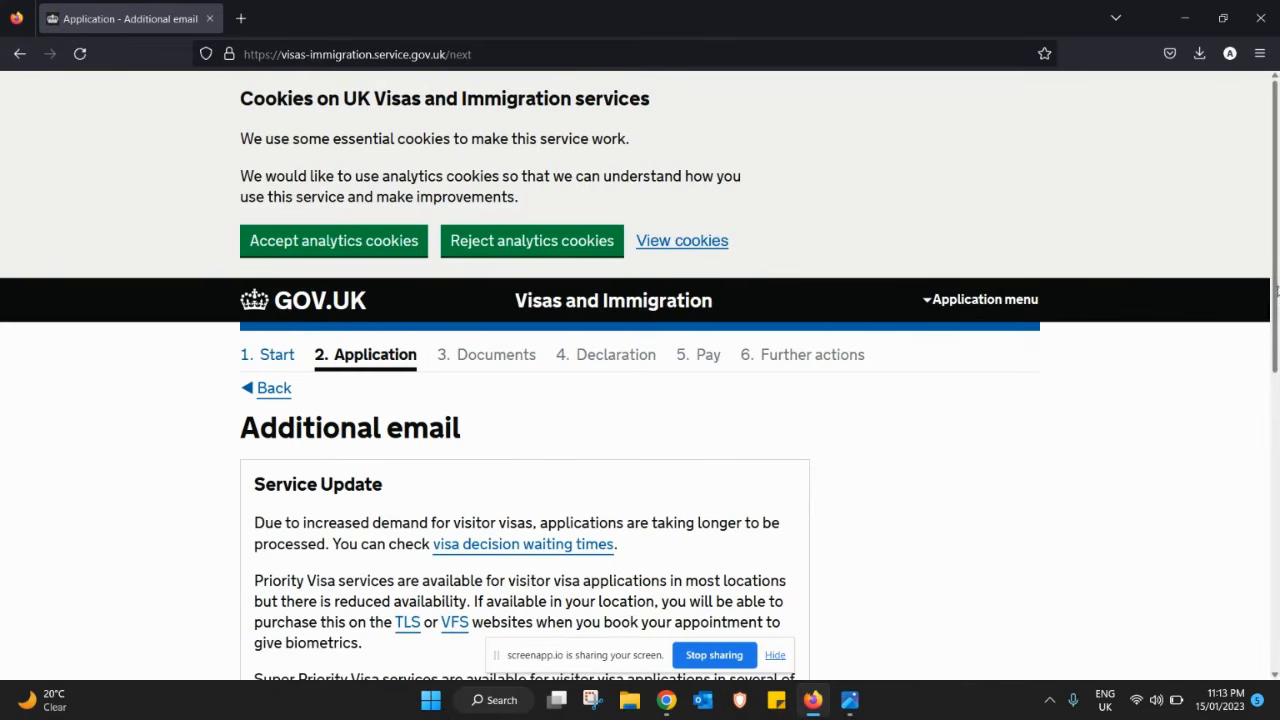
- Answer No to having another e-mail address and save
drag(1276, 290, 1278, 511)
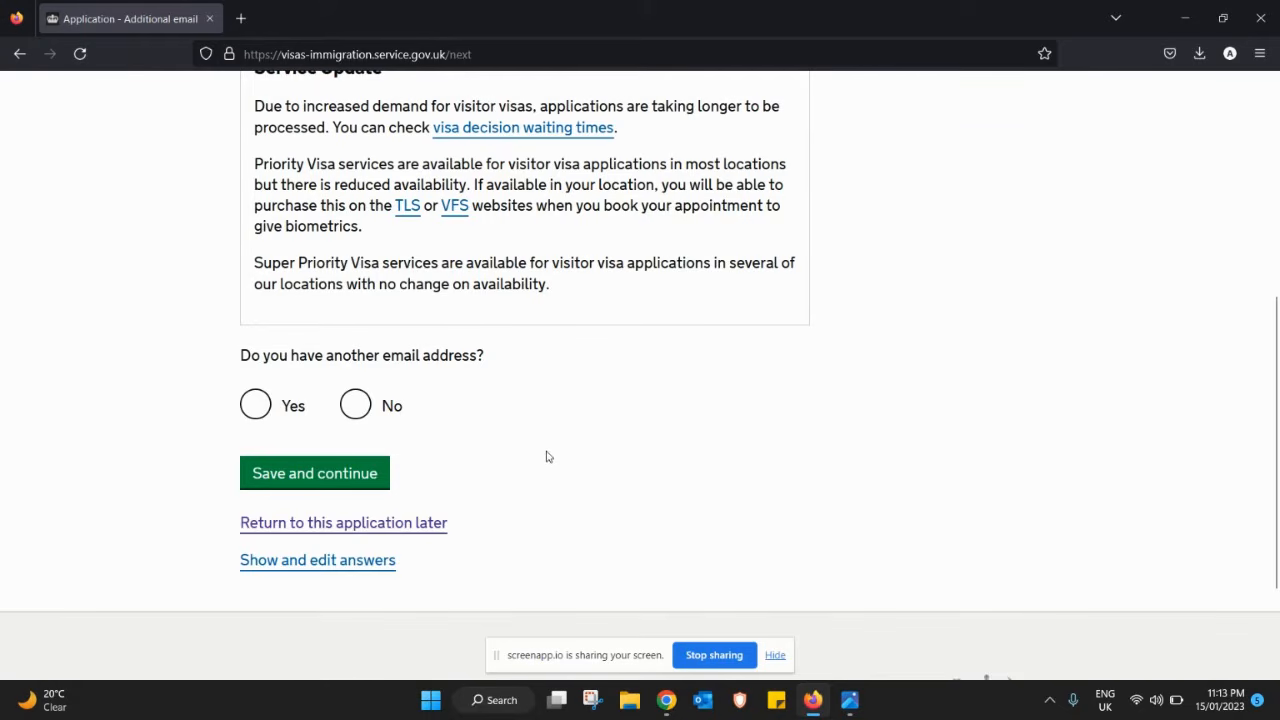
click(355, 406)
click(314, 472)
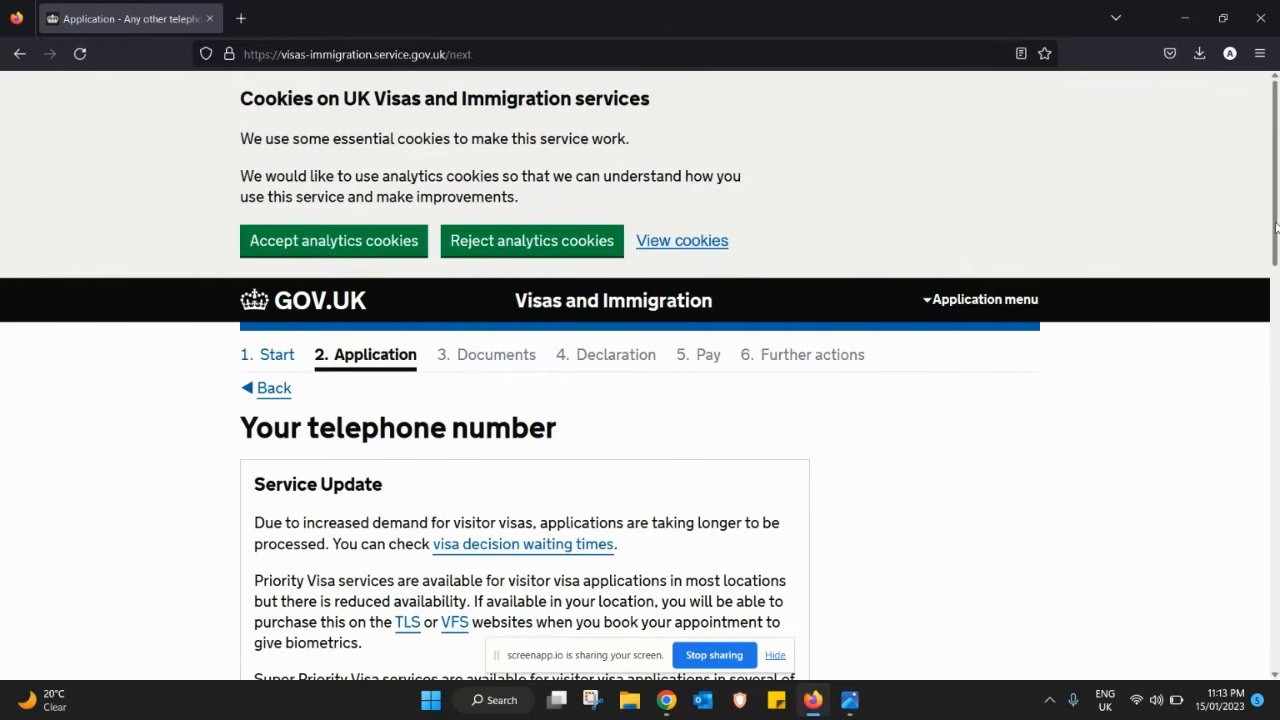
- Enter the applicant's phone number with 00 prefix, marked as mobile and for use outside the UK
drag(1276, 228, 1277, 477)
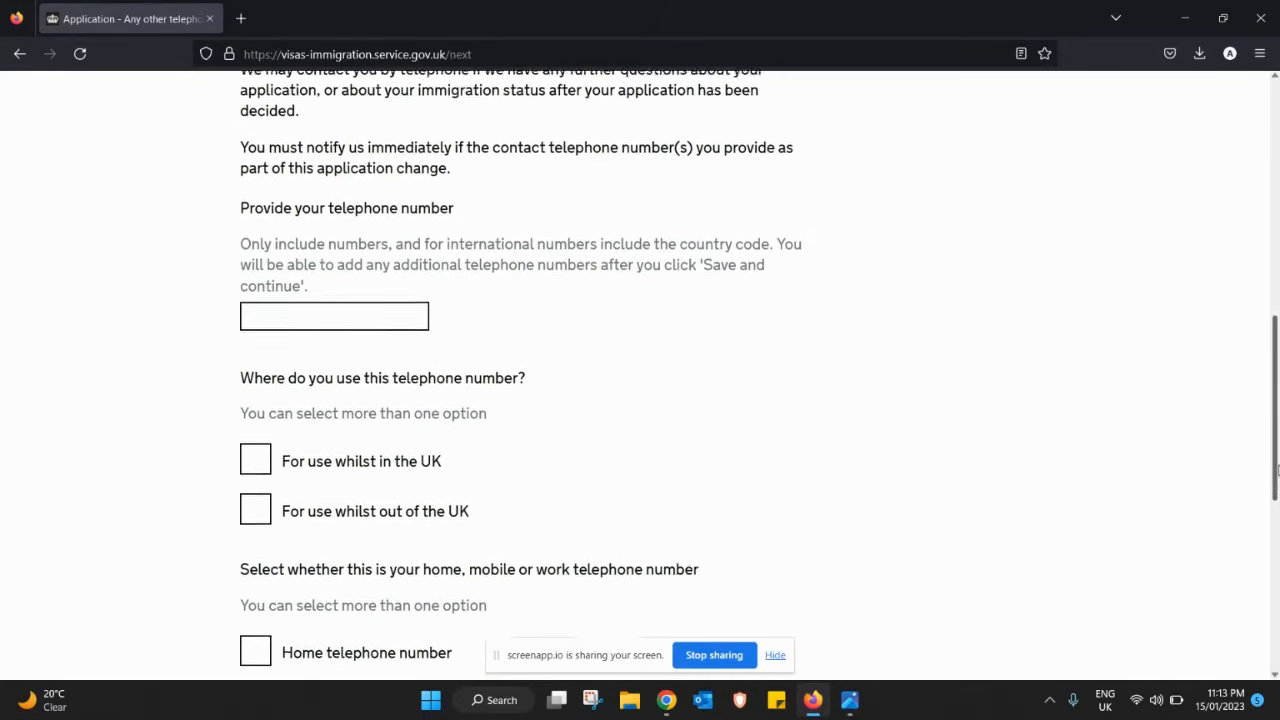
click(373, 290)
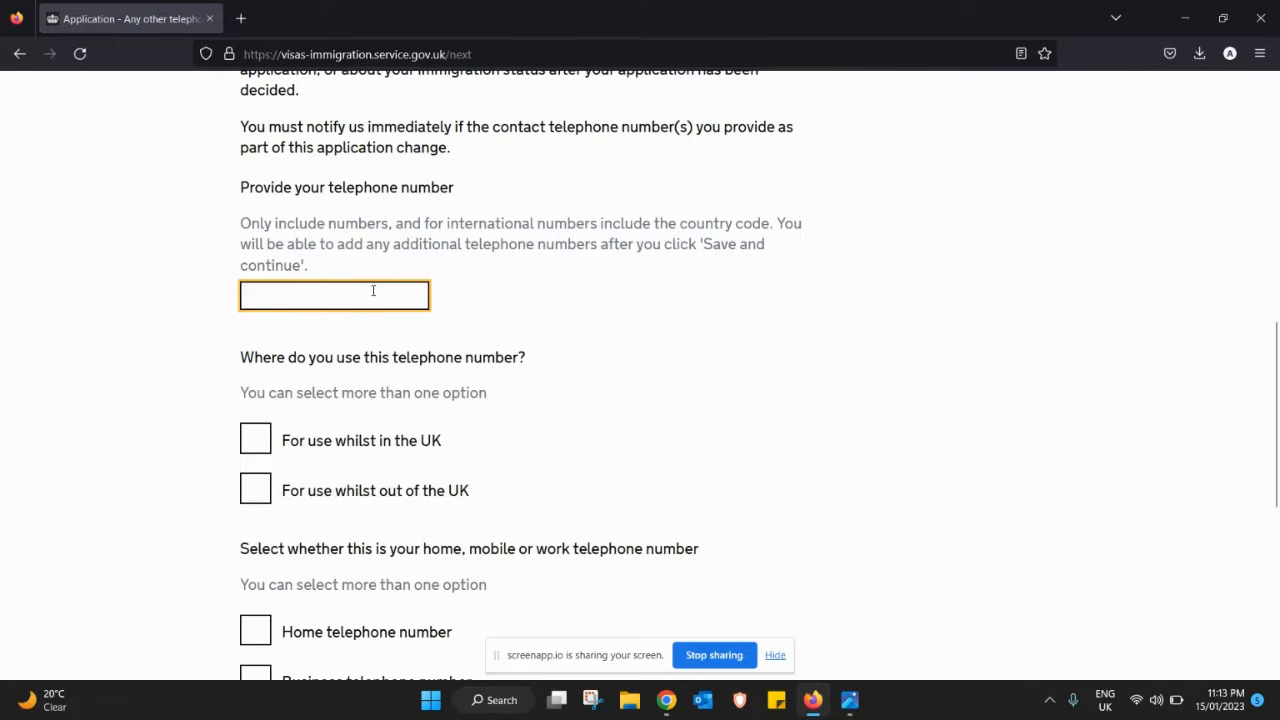
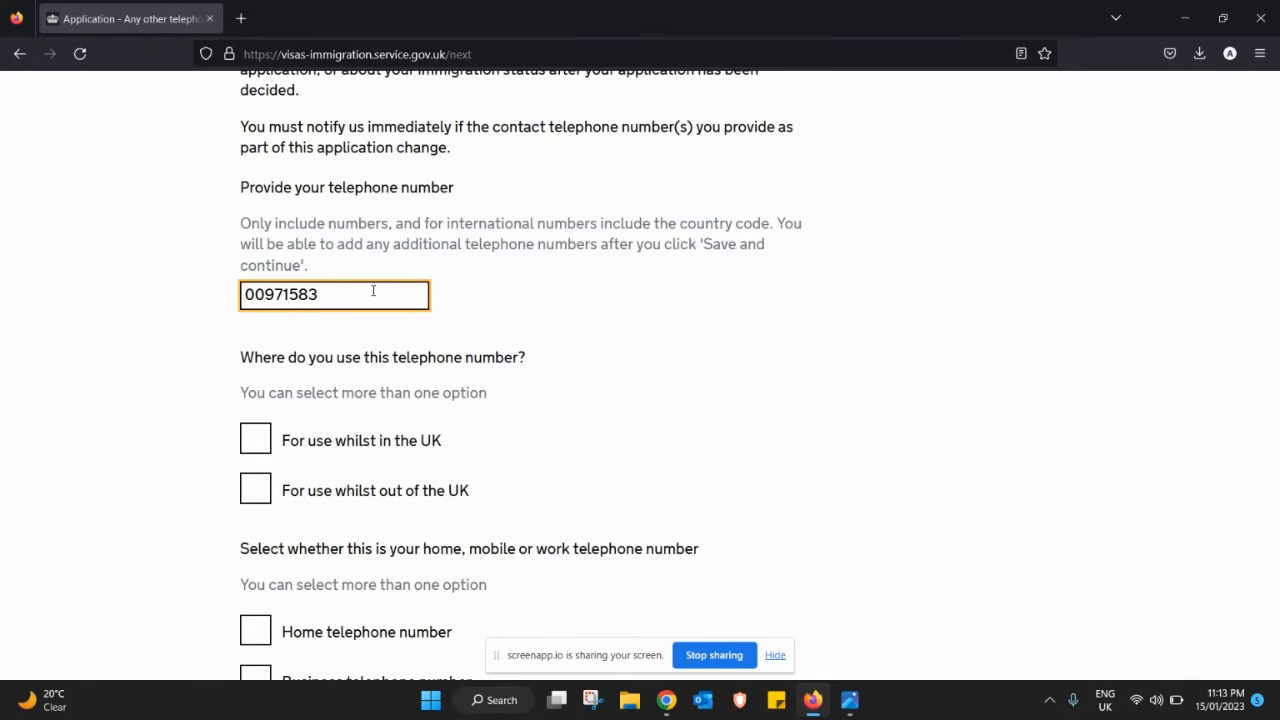
click(258, 490)
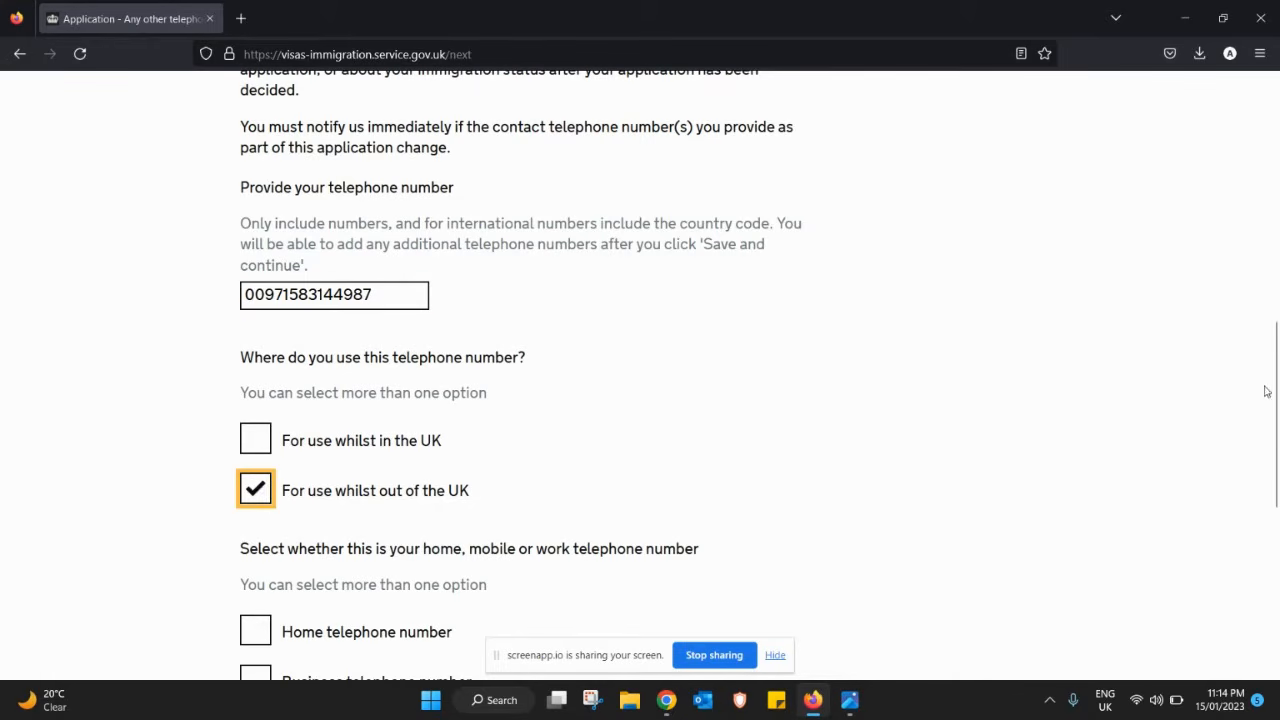
drag(1268, 391, 1276, 490)
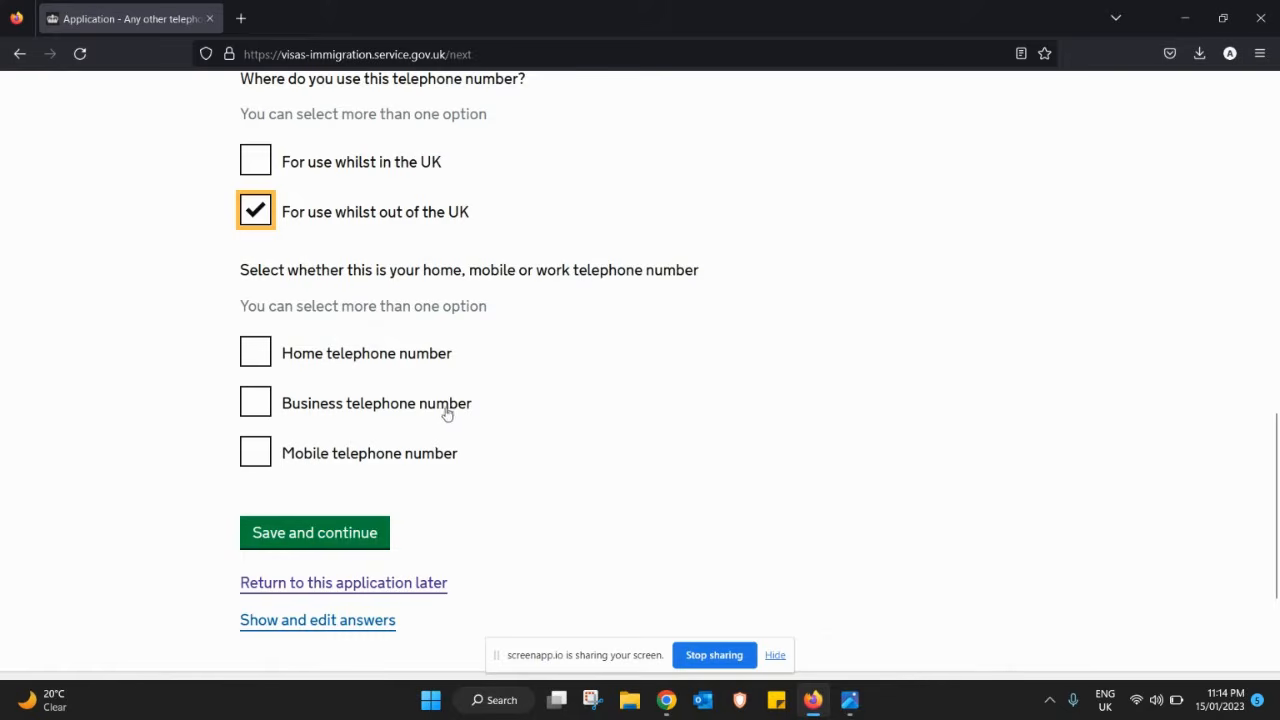
click(263, 458)
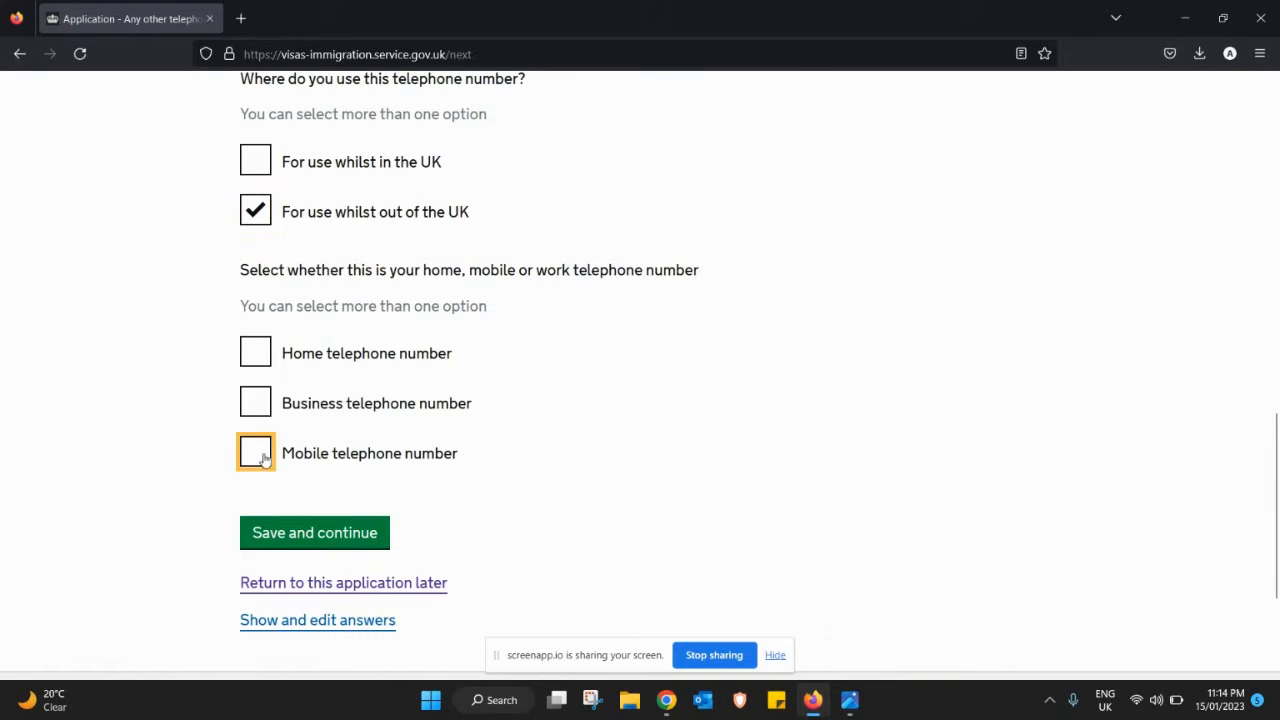
click(299, 537)
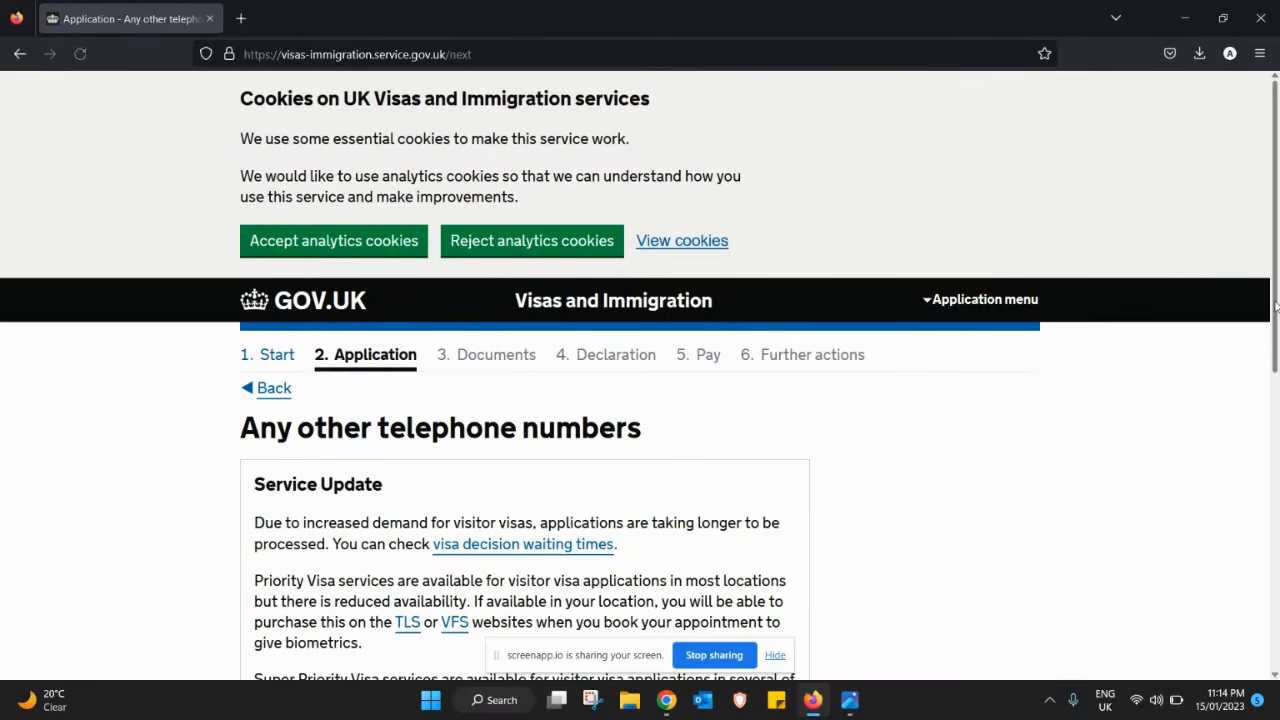
drag(1277, 314, 1278, 513)
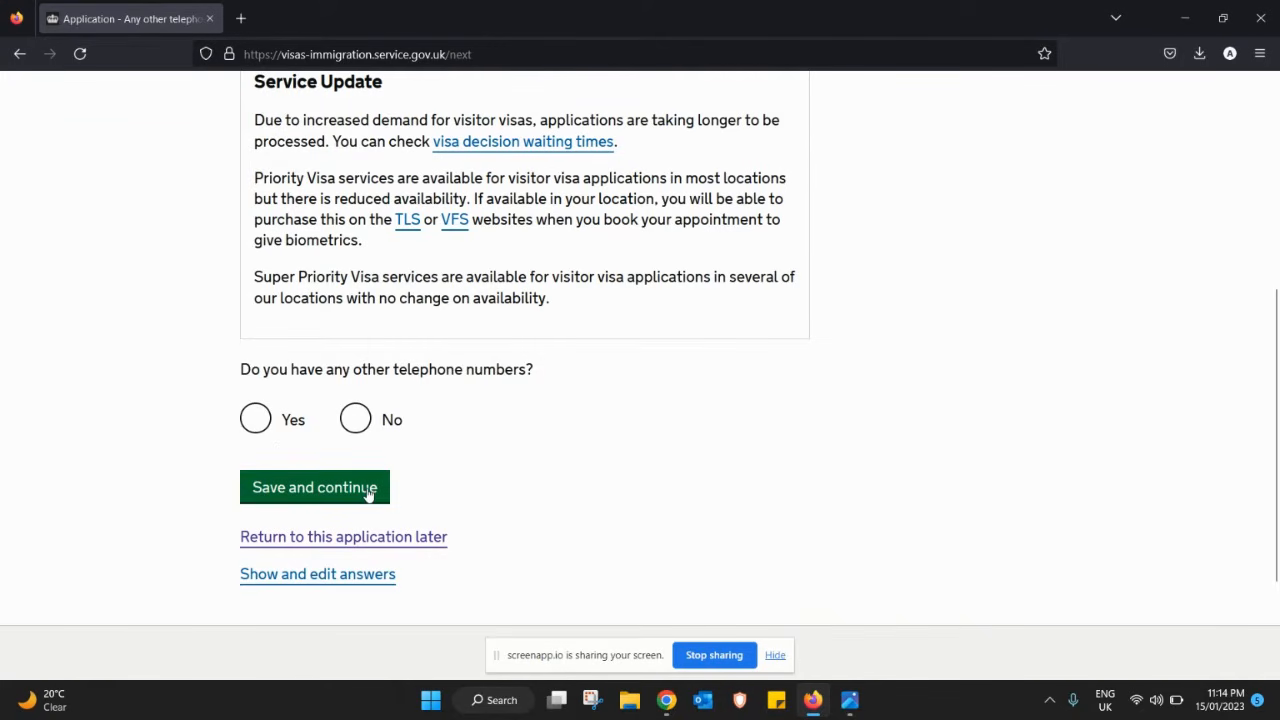
- Answer No to having other telephone numbers and save
click(352, 425)
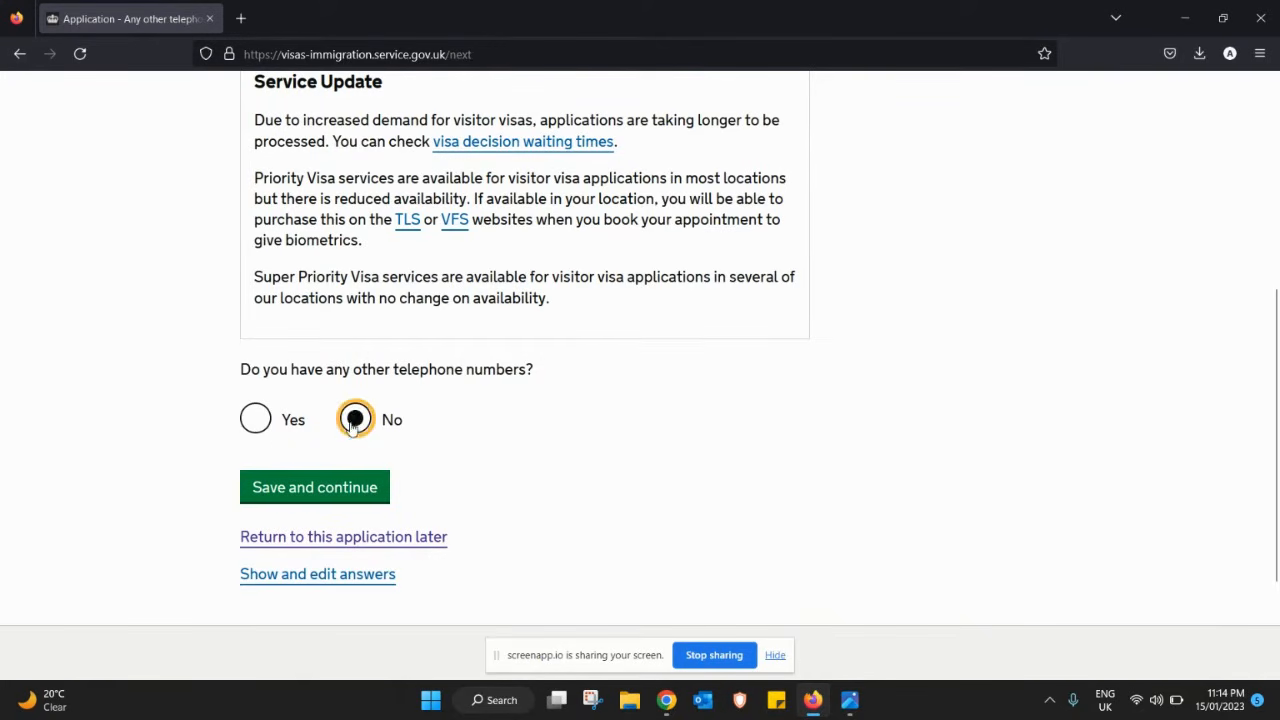
click(329, 488)
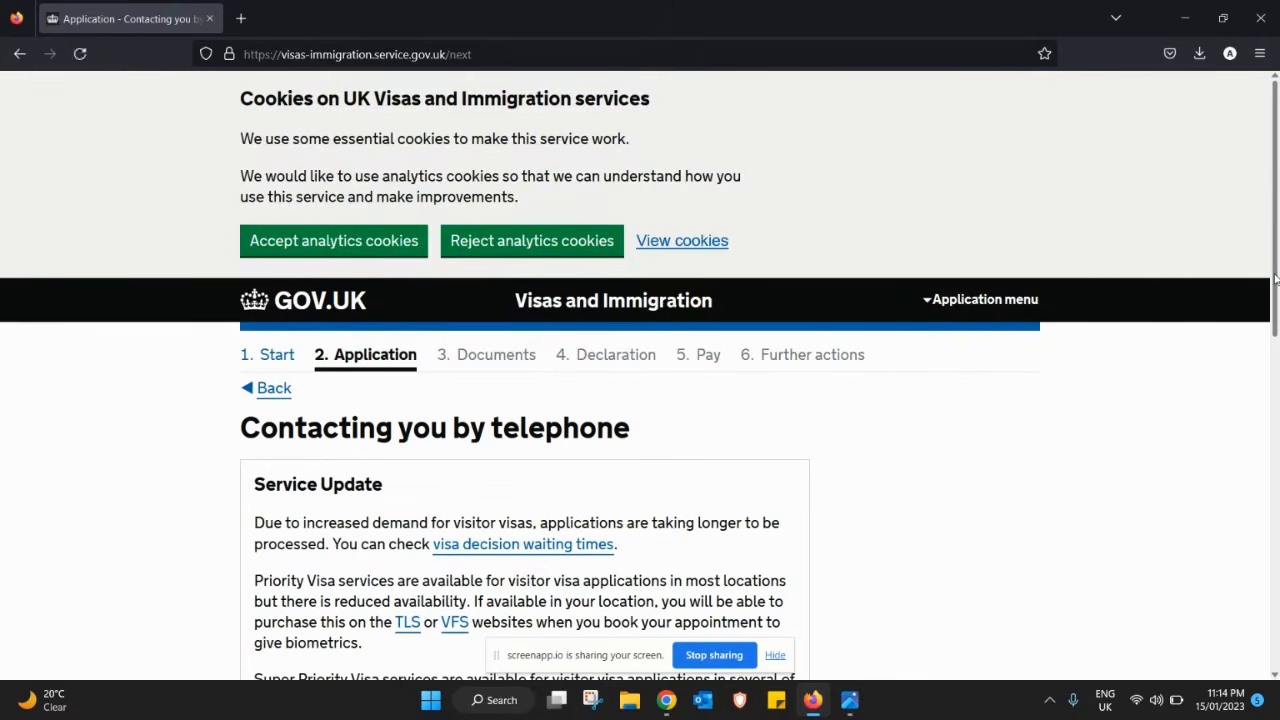
drag(1275, 280, 1277, 486)
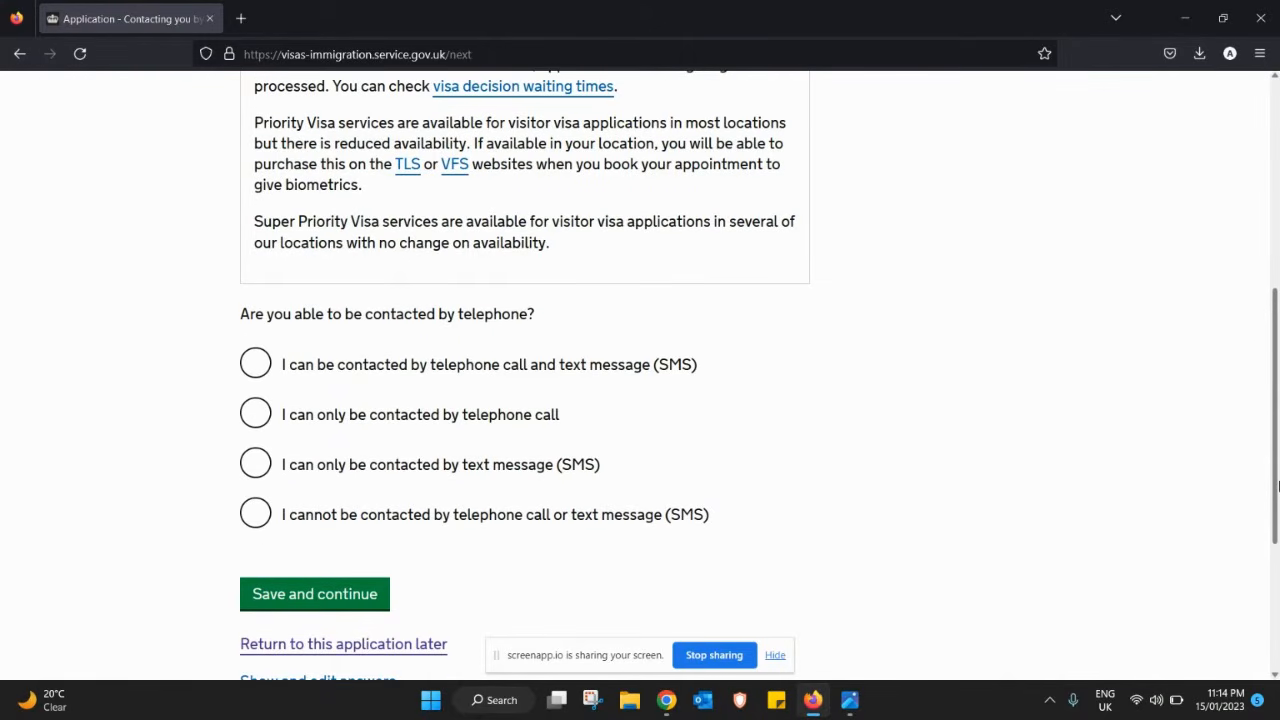
- Choose contact by both telephone call and text message (SMS) and save
drag(1278, 486, 1278, 504)
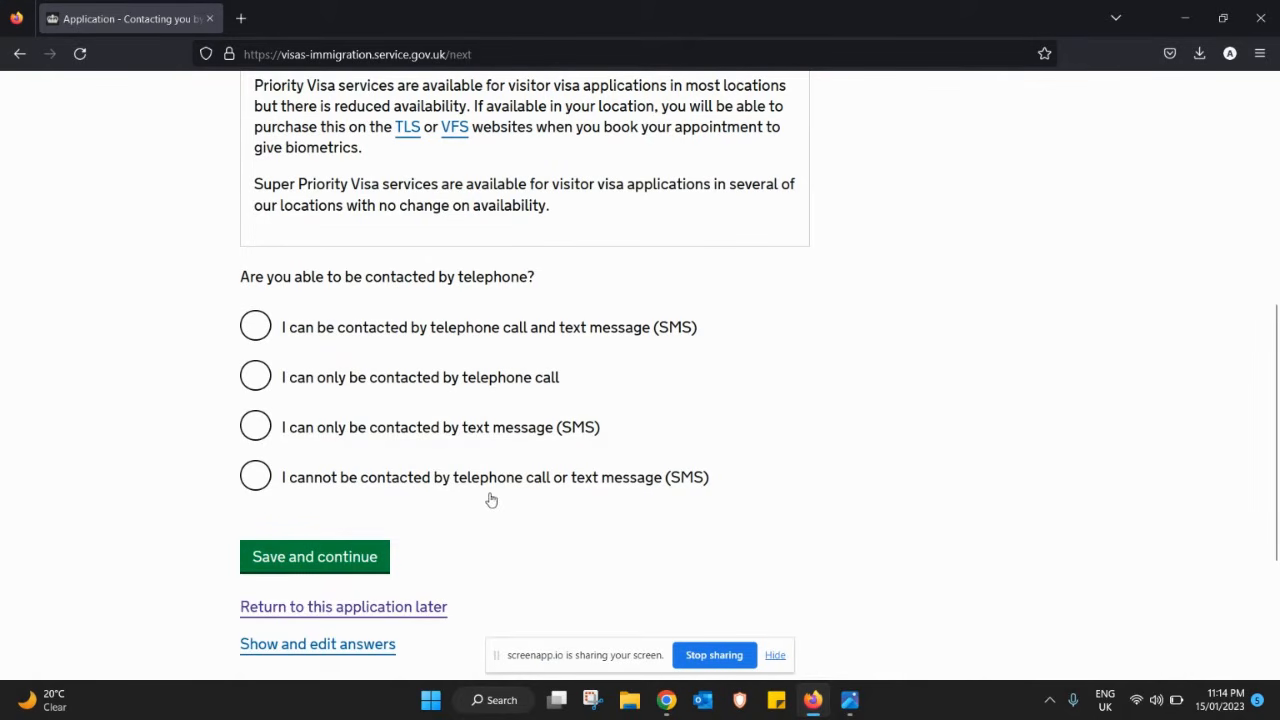
click(258, 336)
click(360, 563)
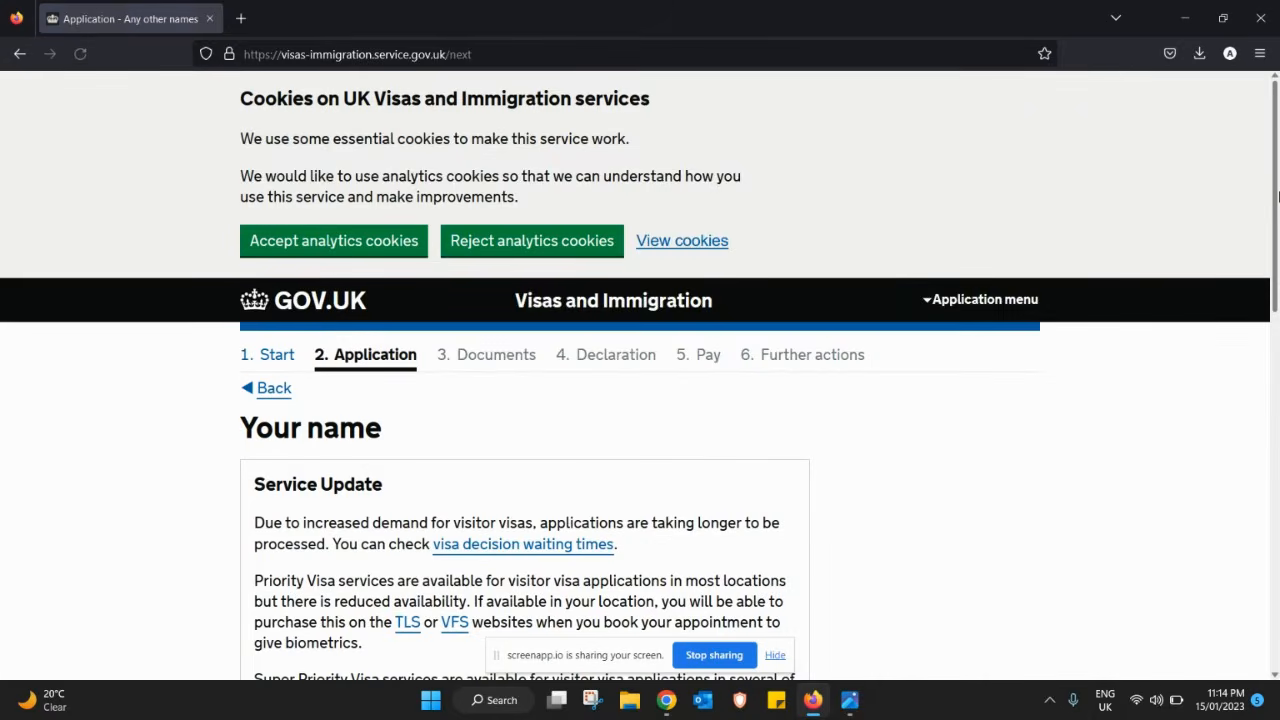
- Enter the applicant's given name and family name, fixing a typo, and save
drag(1275, 190, 1268, 474)
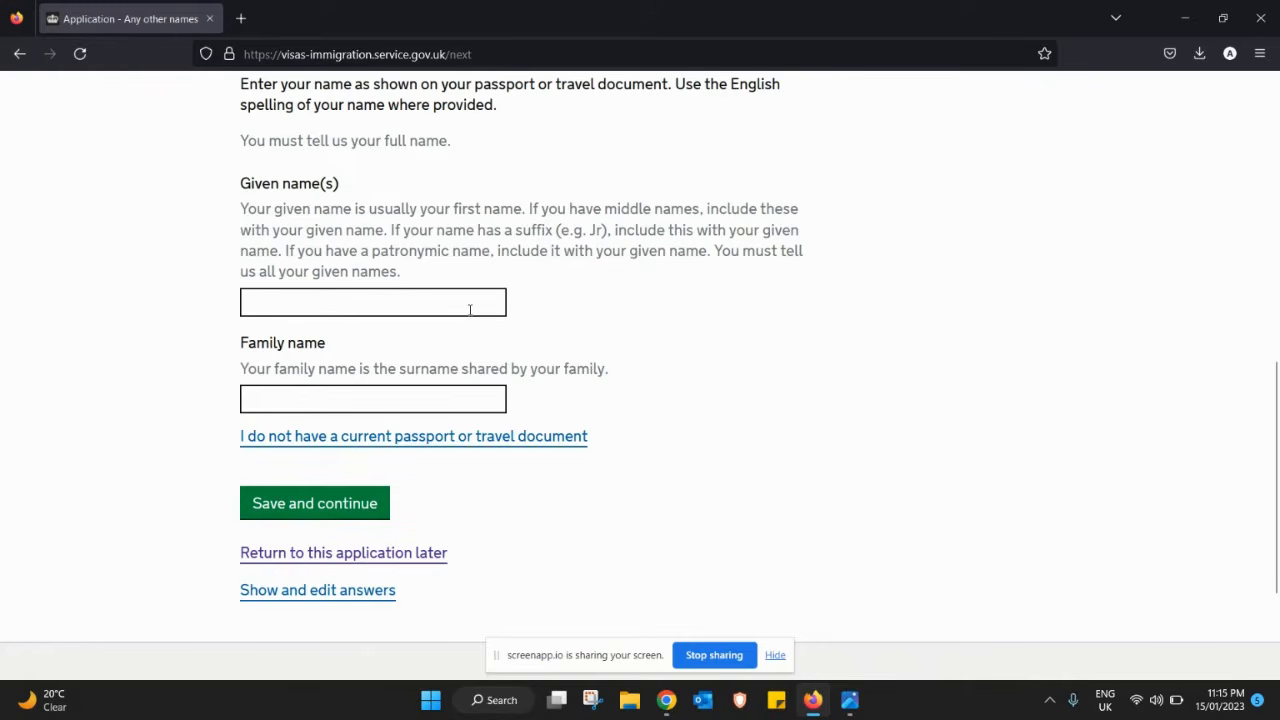
click(469, 309)
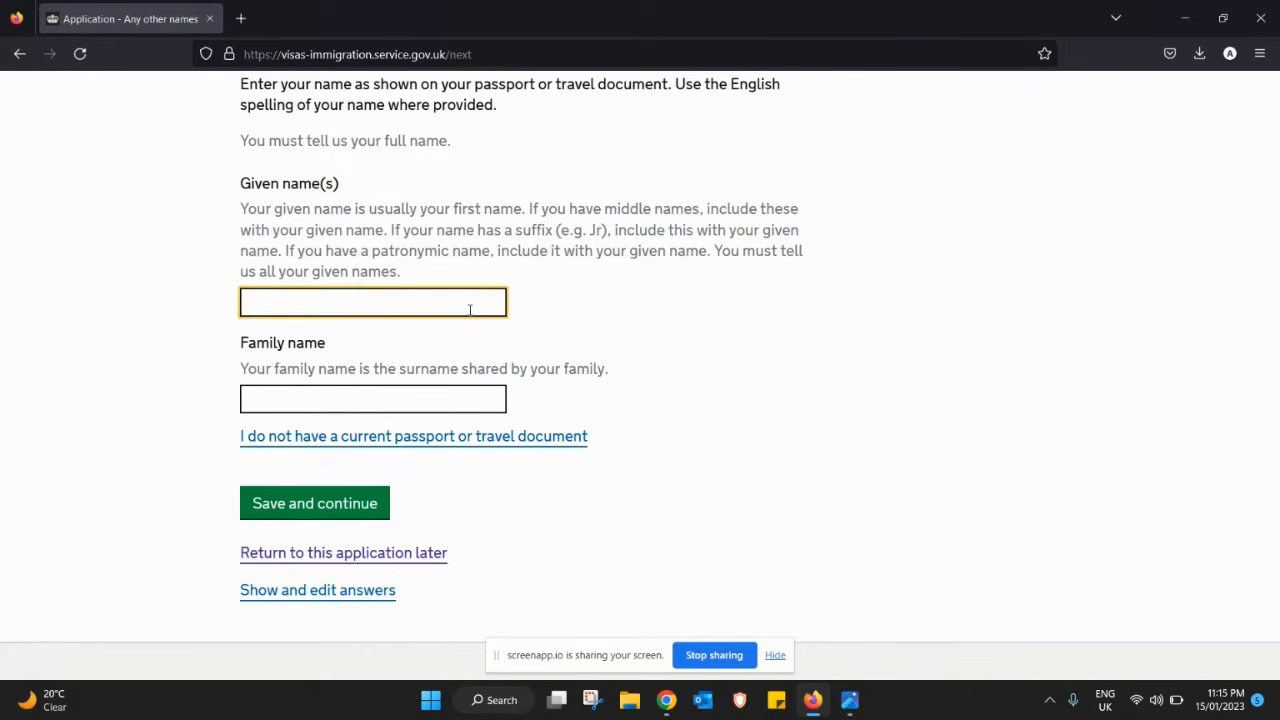
key(Tab)
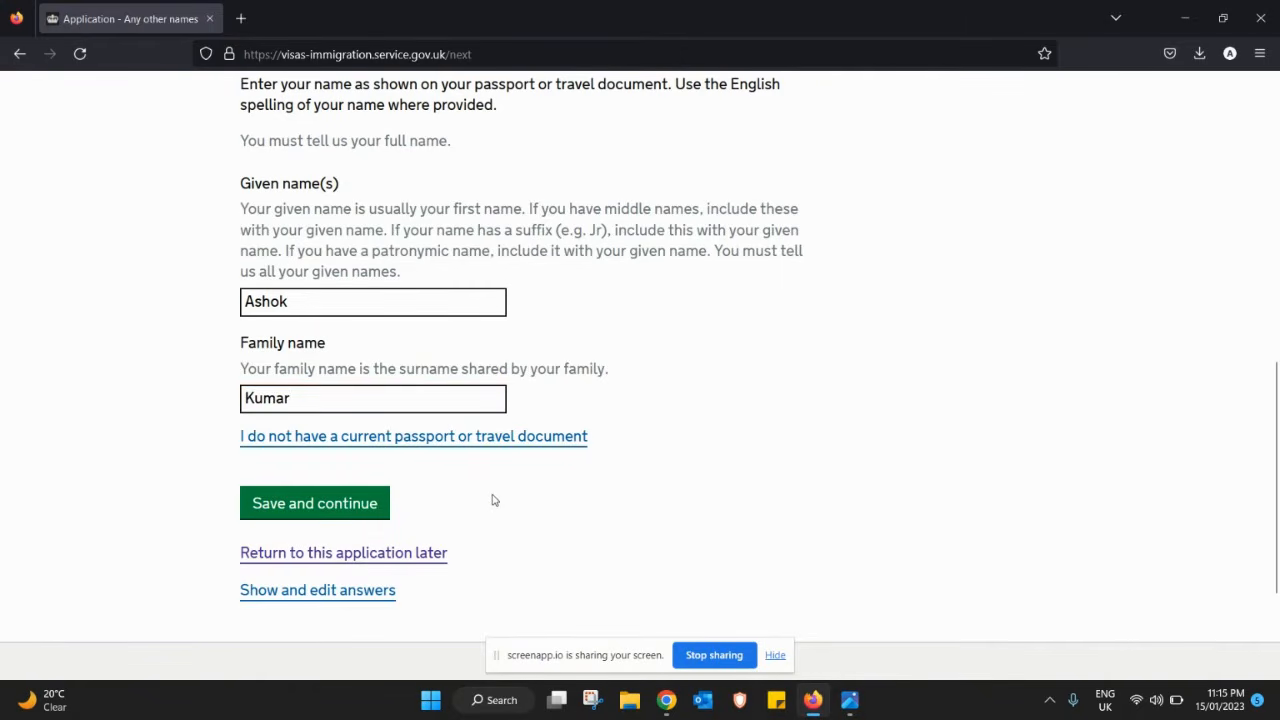
click(384, 515)
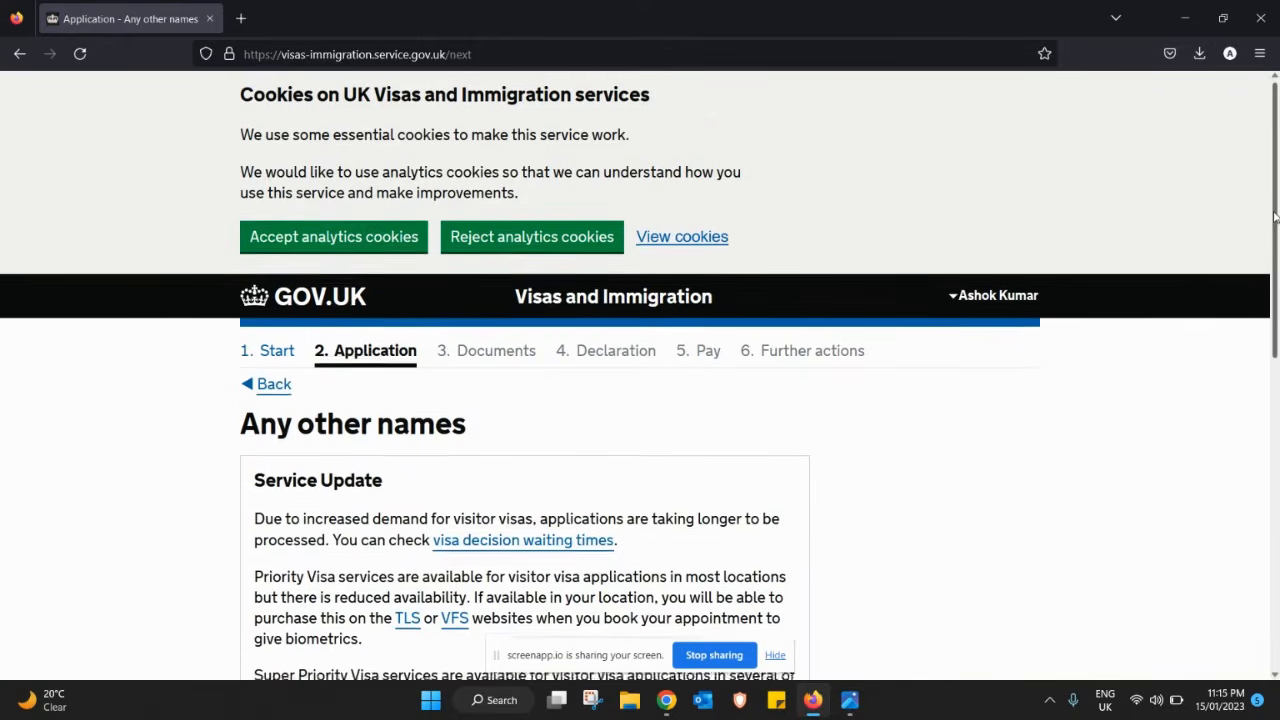
- Answer No to ever being known by another name and save the answer
drag(1275, 217, 1276, 468)
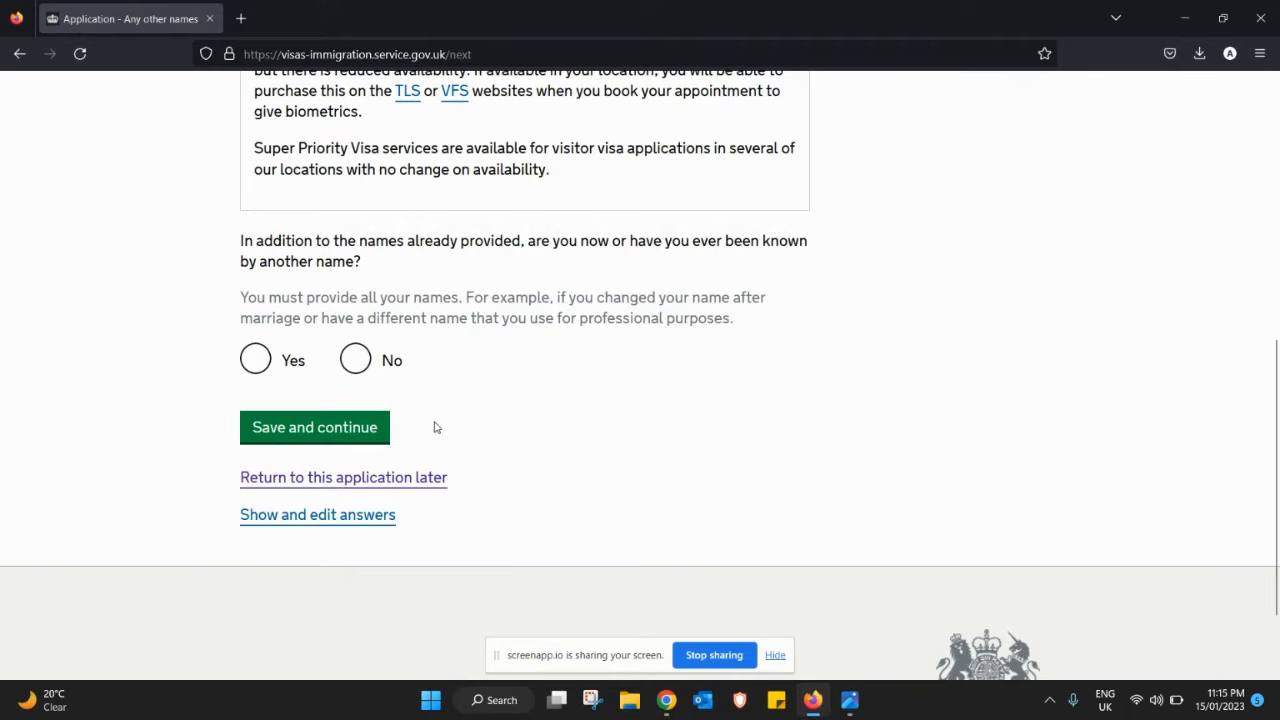
click(361, 360)
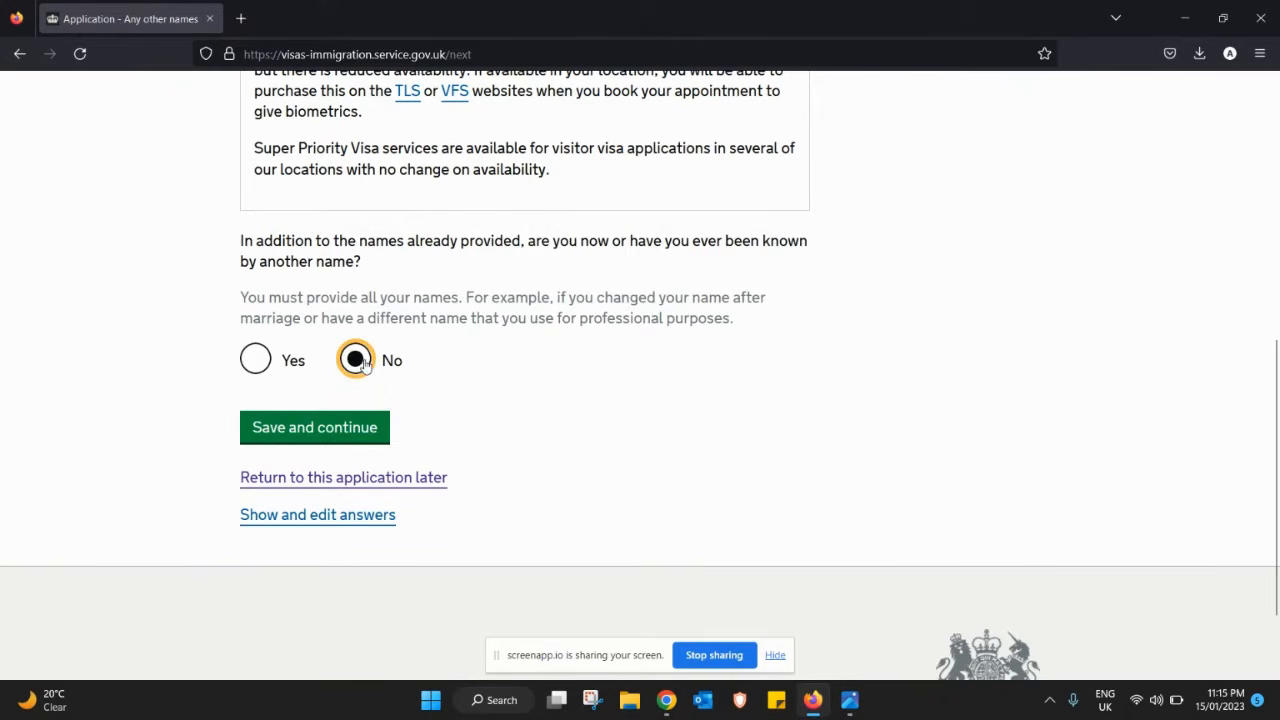
click(320, 427)
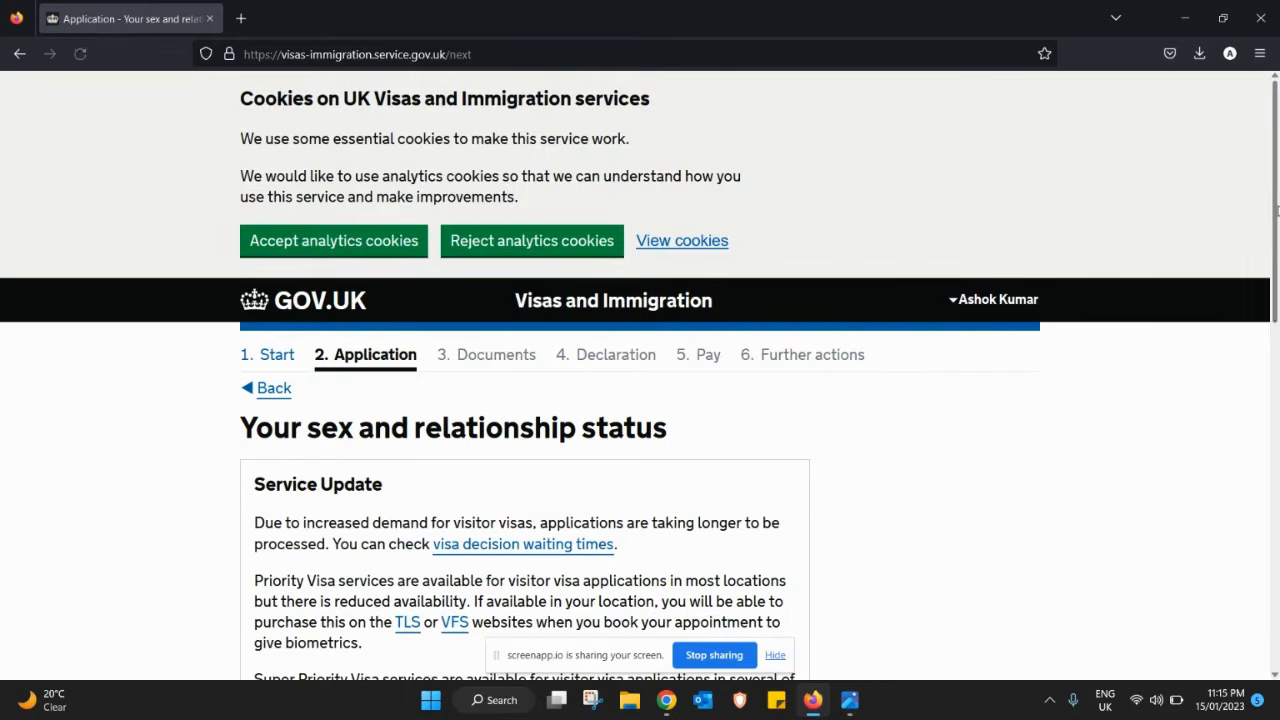
drag(1277, 211, 1276, 412)
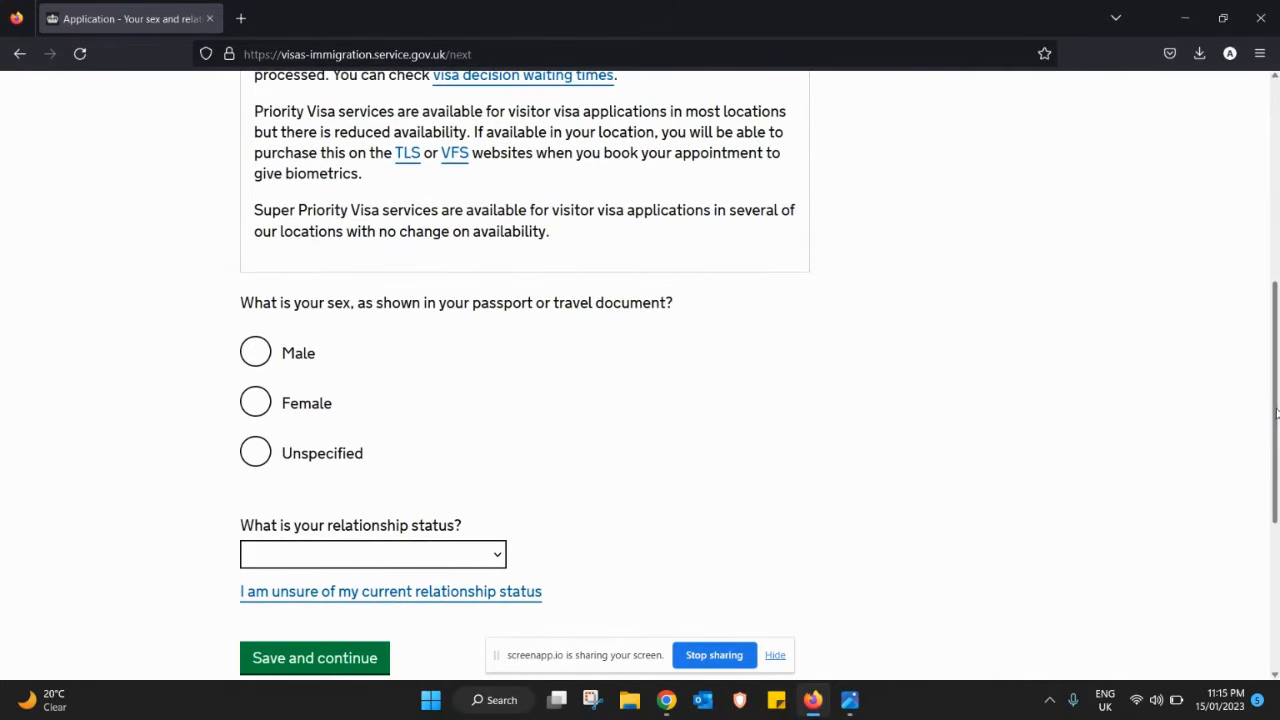
- Set sex to Male and relationship status to 'Married or a civil partner', then save
click(254, 351)
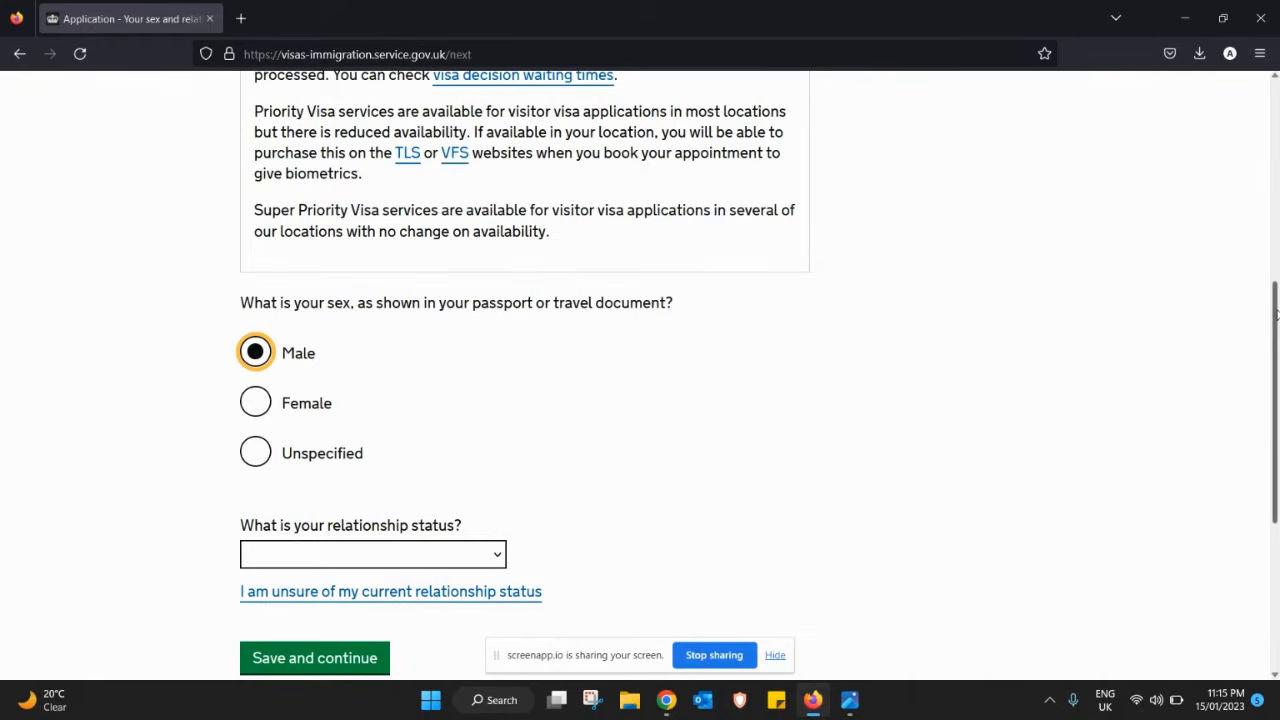
scroll(1275, 315, down, 3)
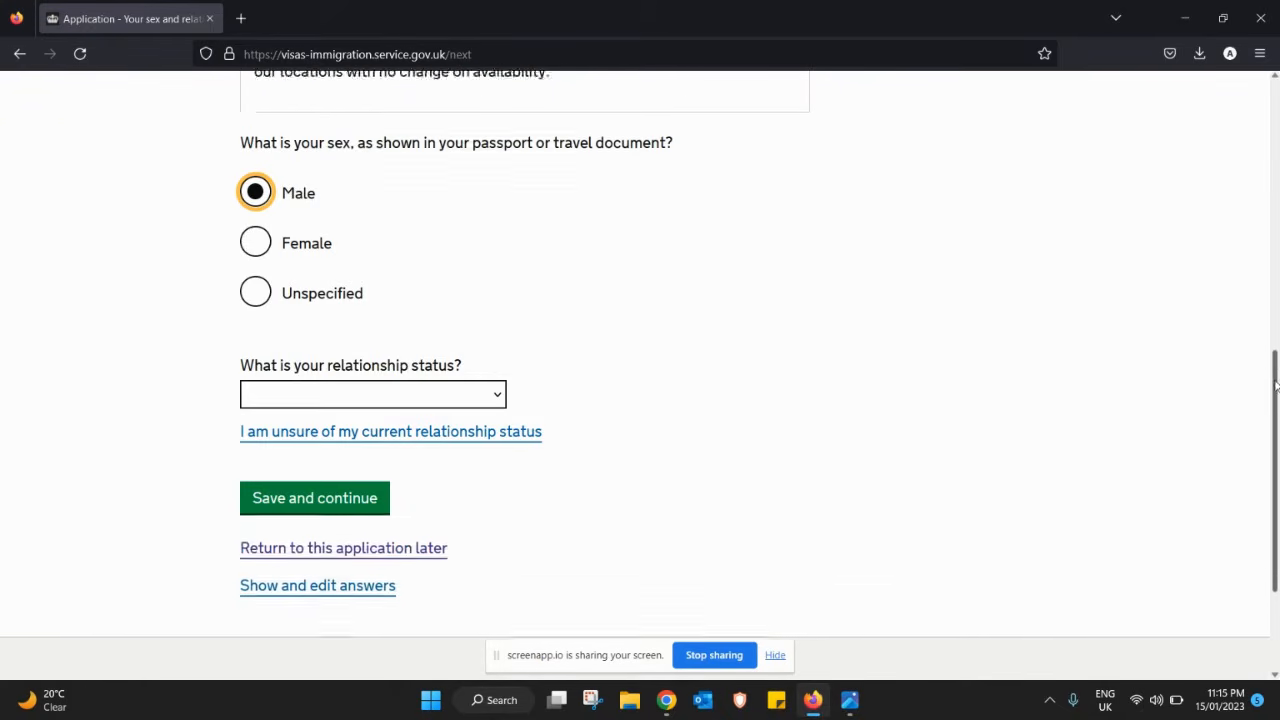
click(465, 388)
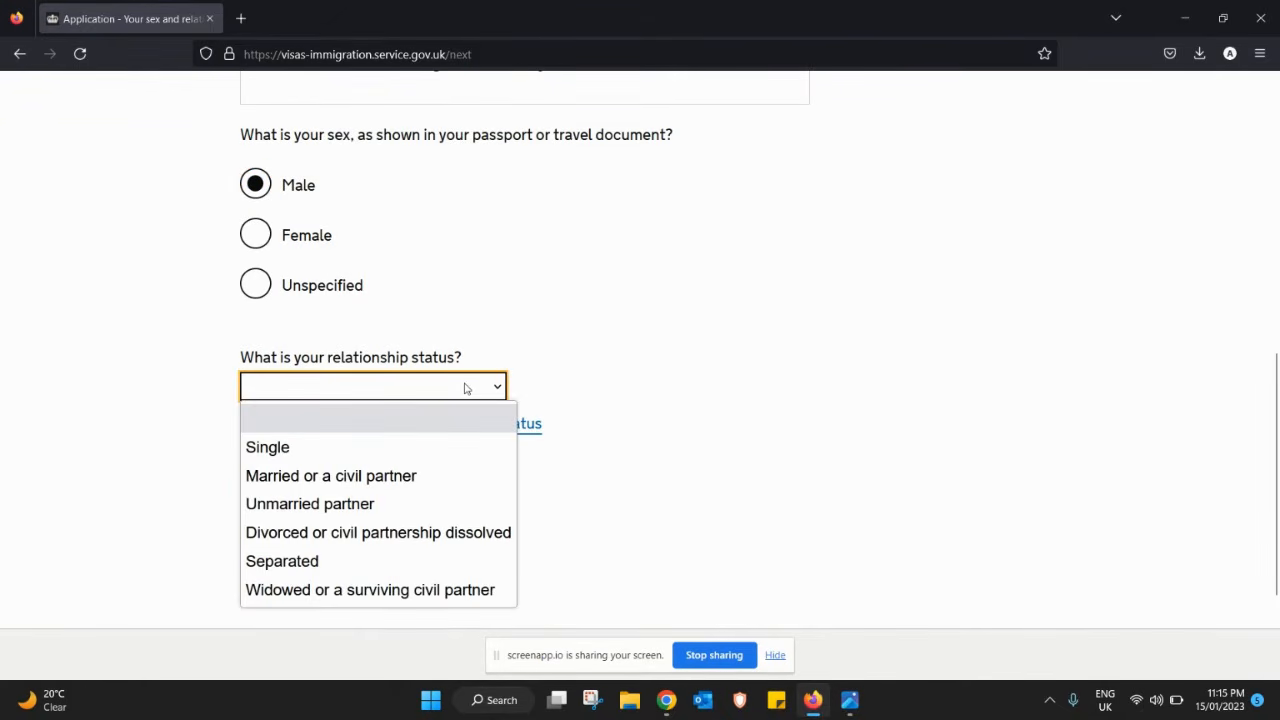
click(348, 478)
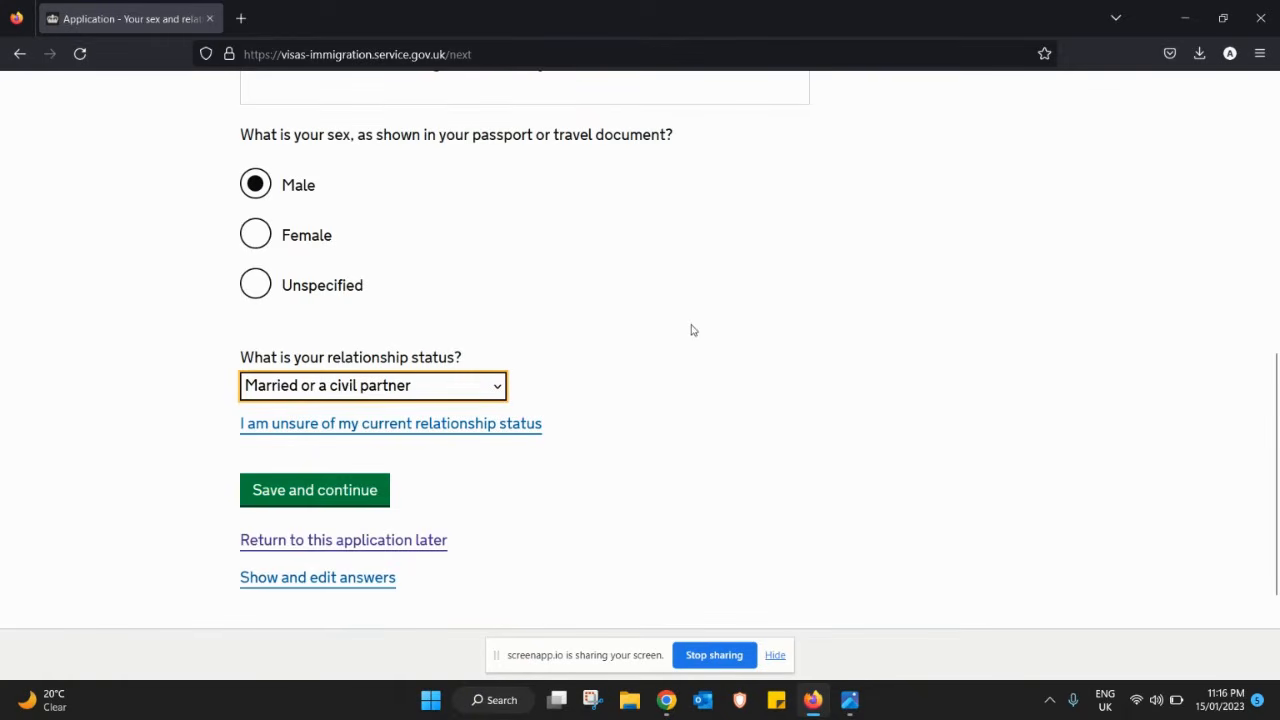
click(349, 497)
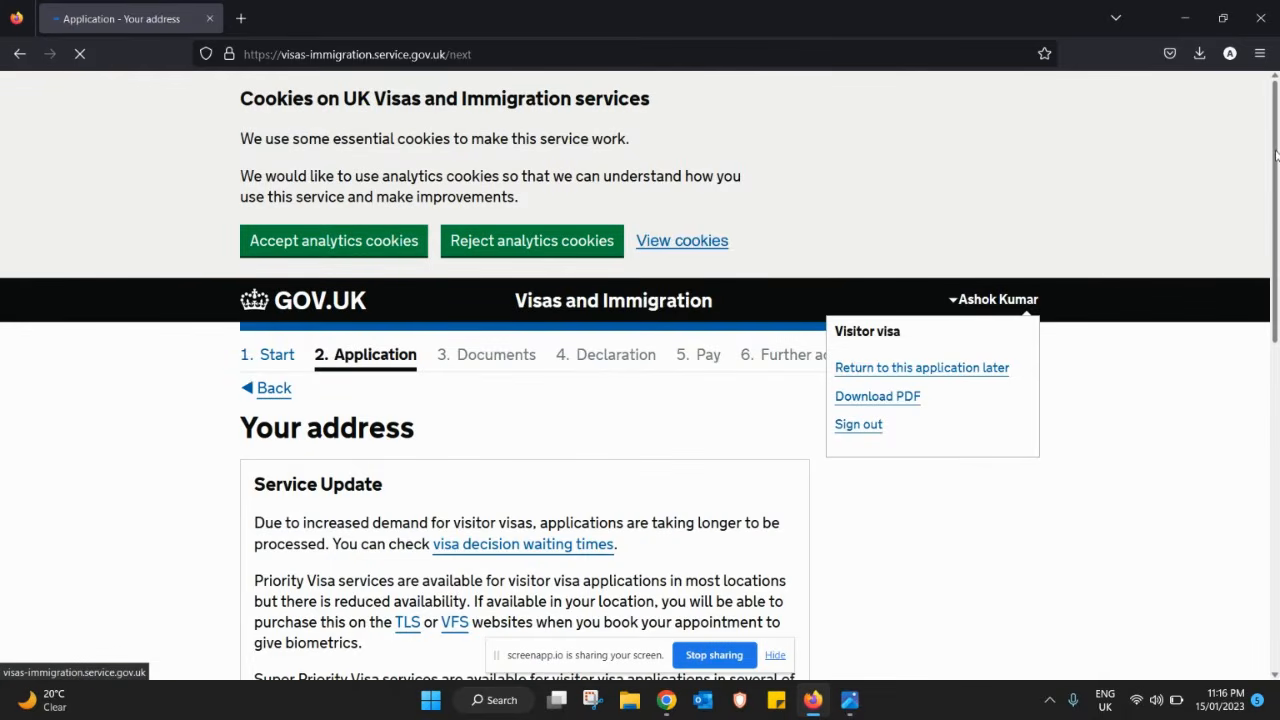
- Fill in address lines 'Test' and 'AB', town Sharjah, and the suggested region
drag(1277, 164, 1277, 410)
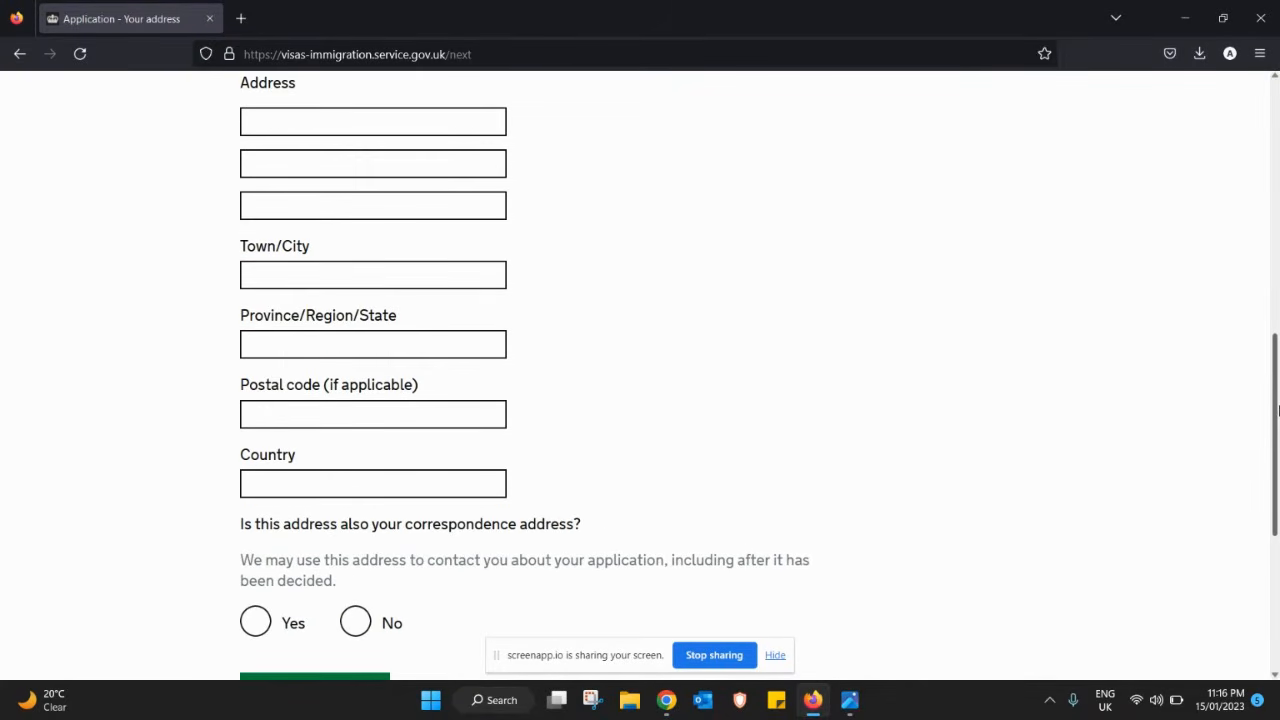
click(396, 127)
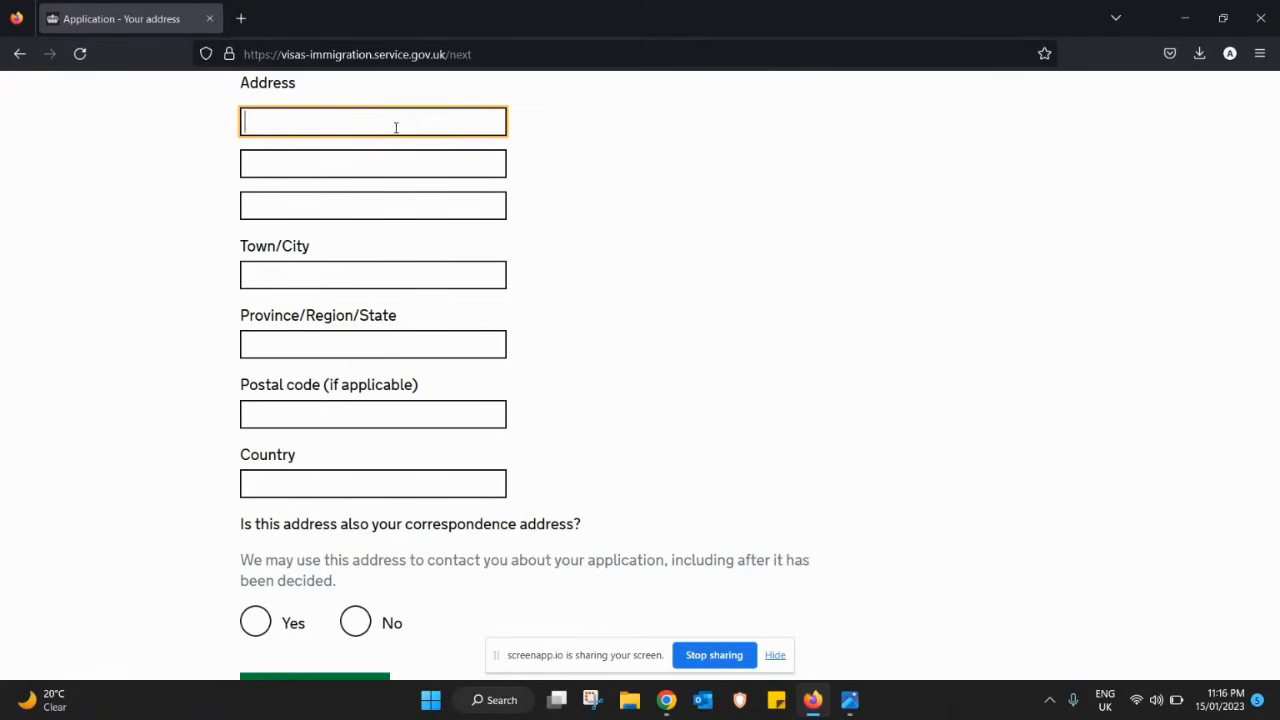
text(Test)
key(Tab)
text(AB)
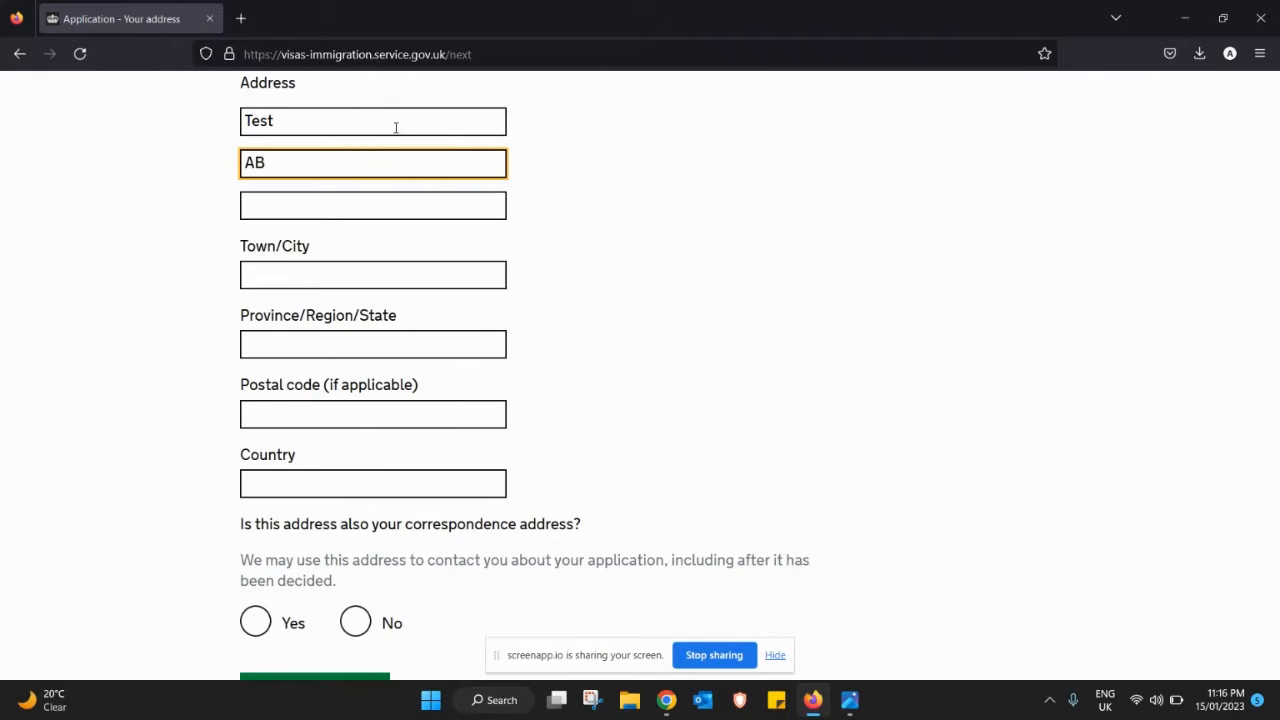
key(Tab)
key(Tab)
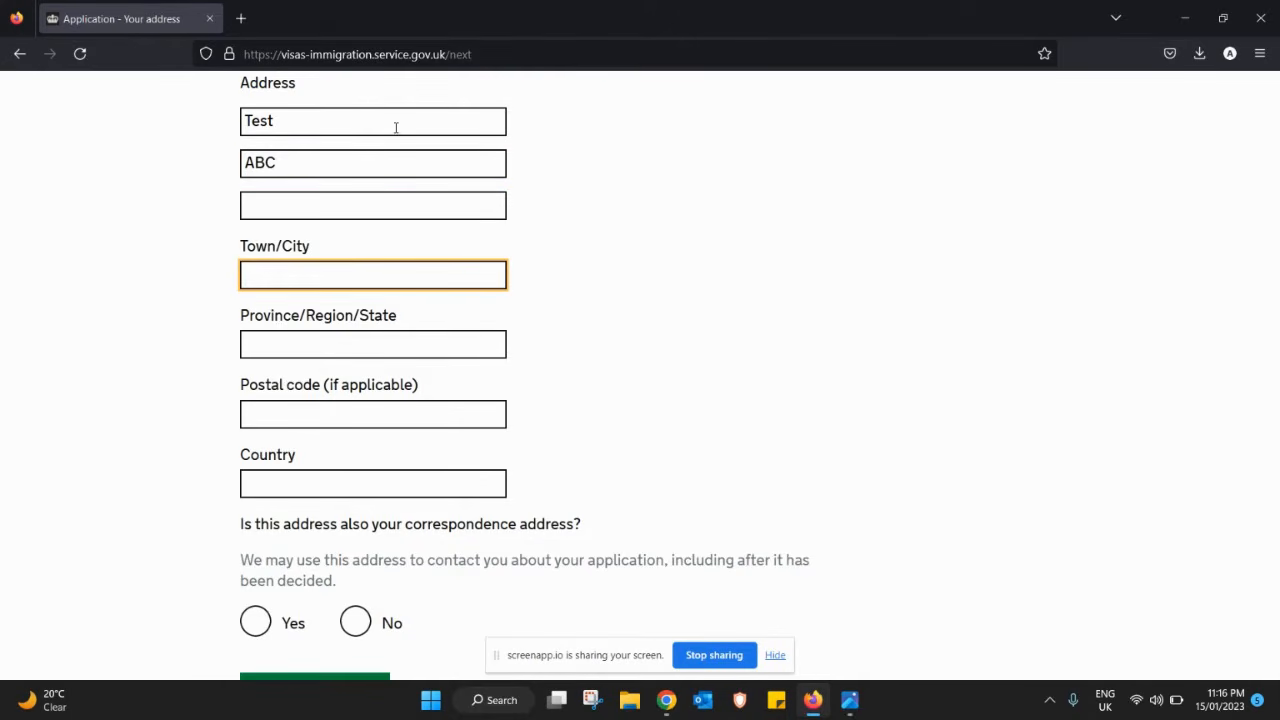
text(Sharj)
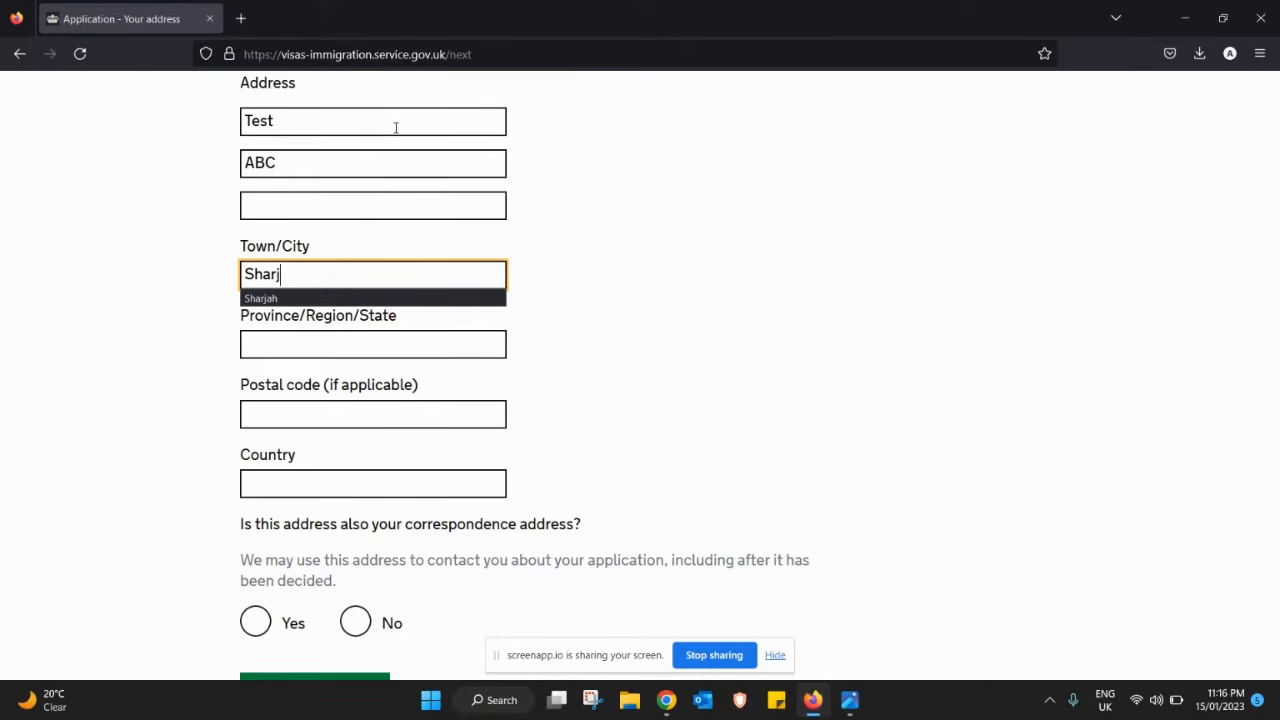
text(ah)
key(Tab)
text(Sharjagh)
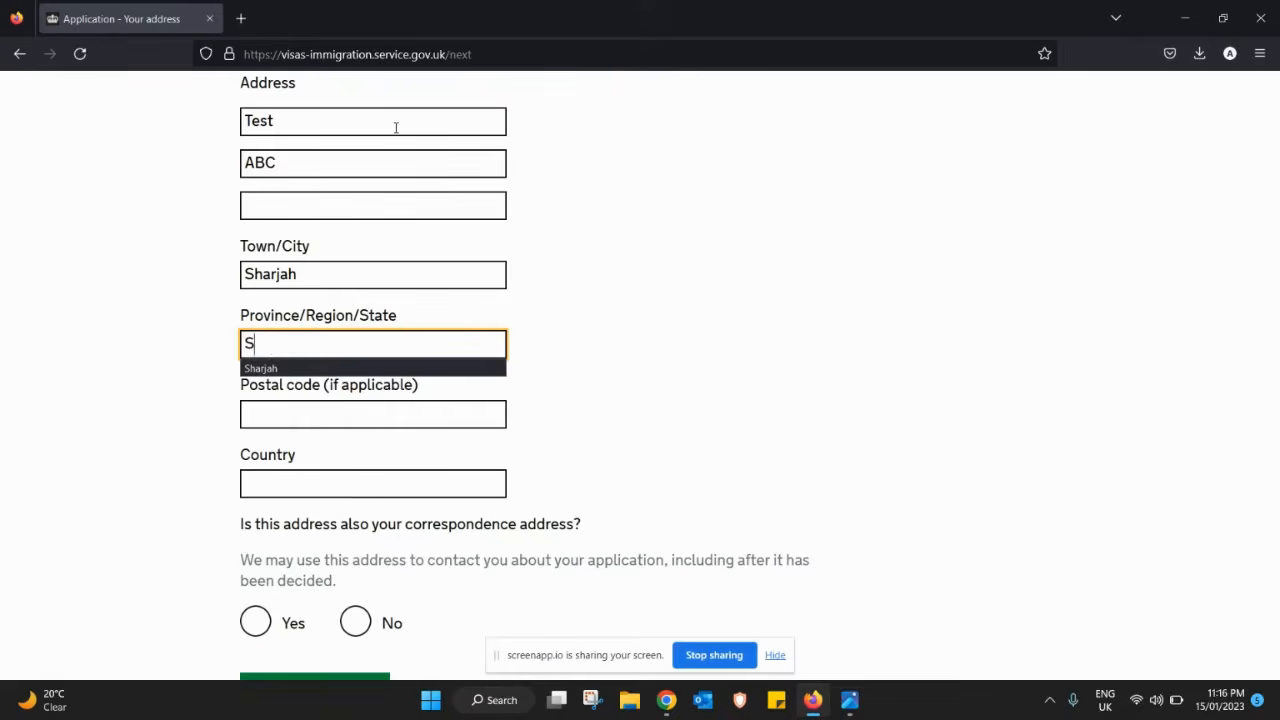
key(BackSpace)
key(BackSpace)
key(Tab)
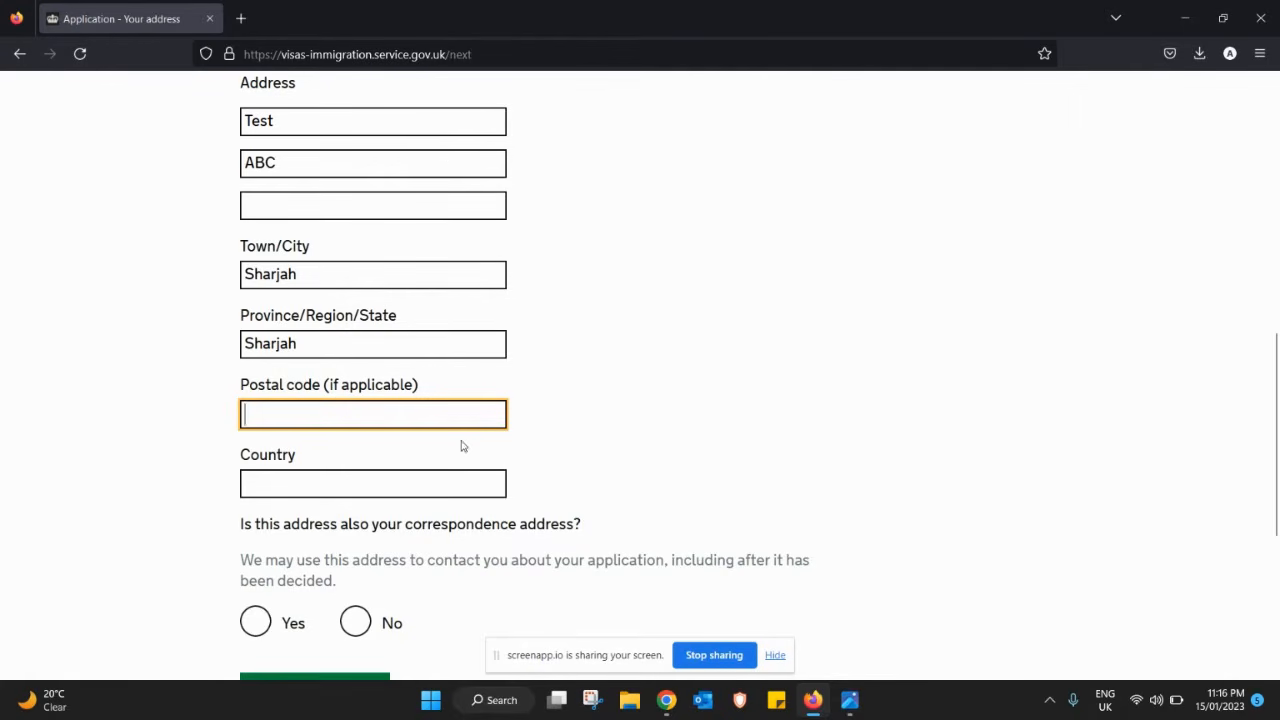
- Choose United Arab Emirates as country, confirm it as the correspondence address, and submit
click(380, 495)
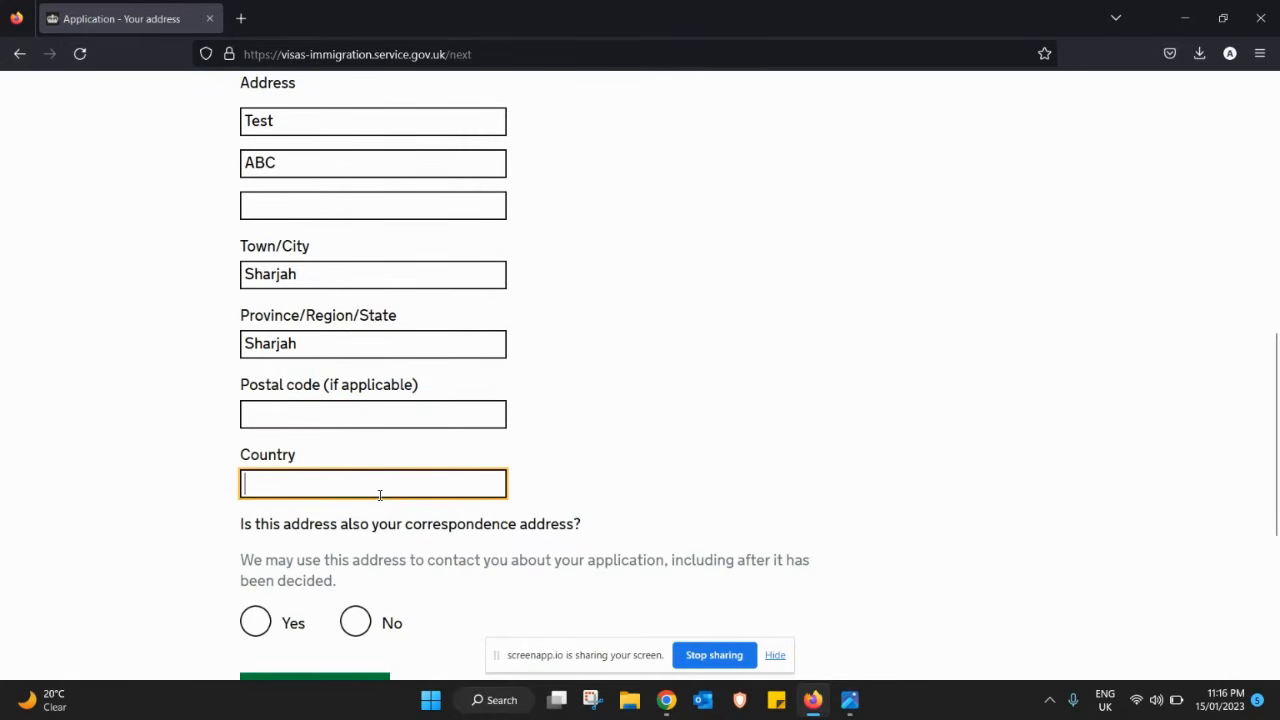
text(unite)
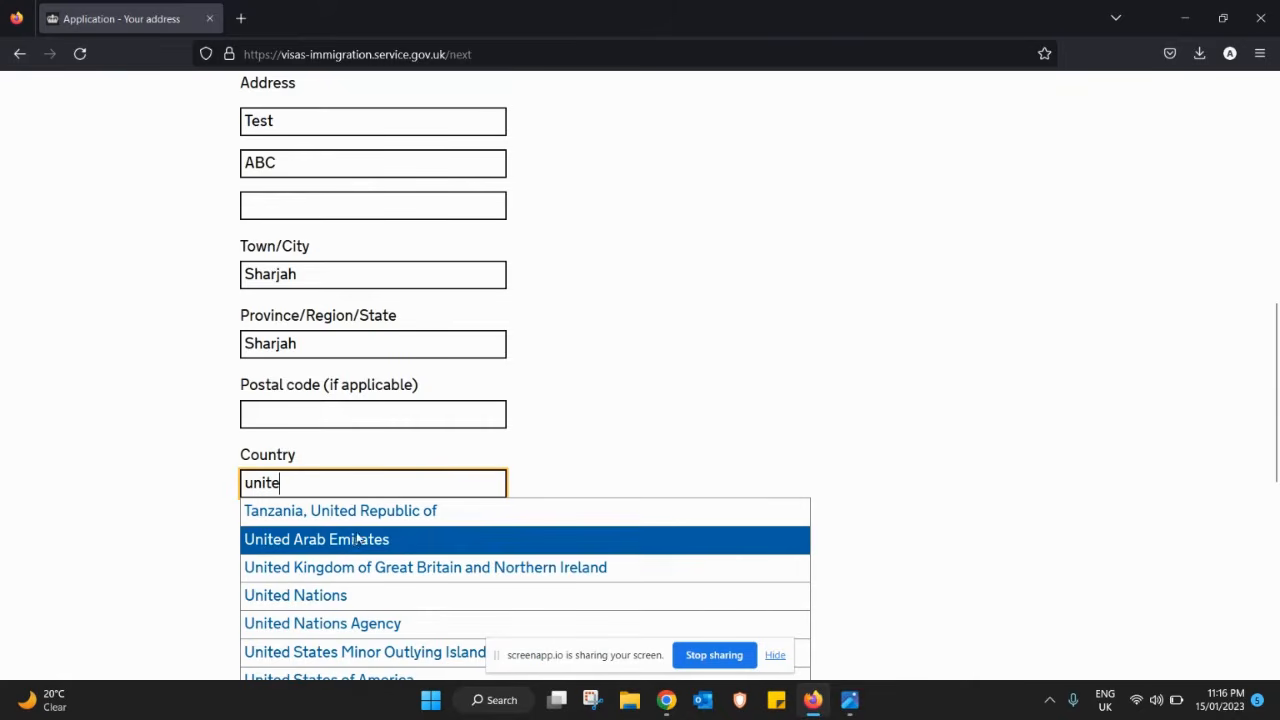
click(354, 541)
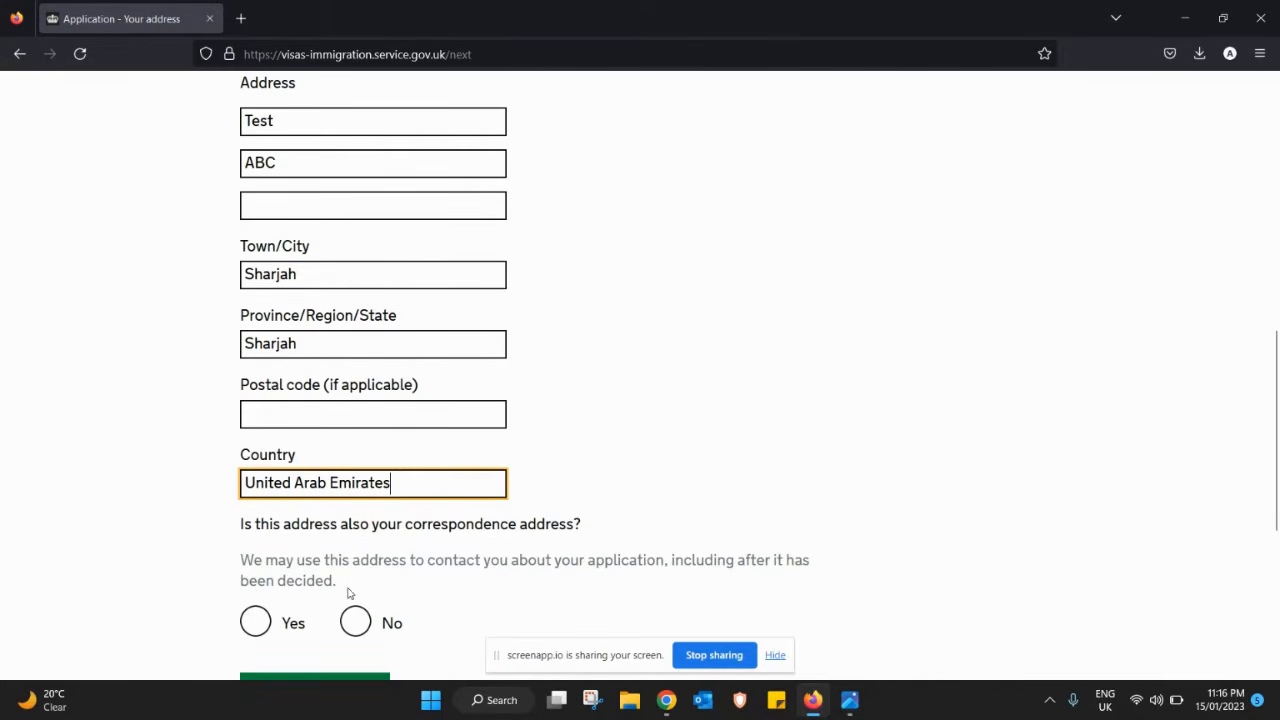
click(258, 620)
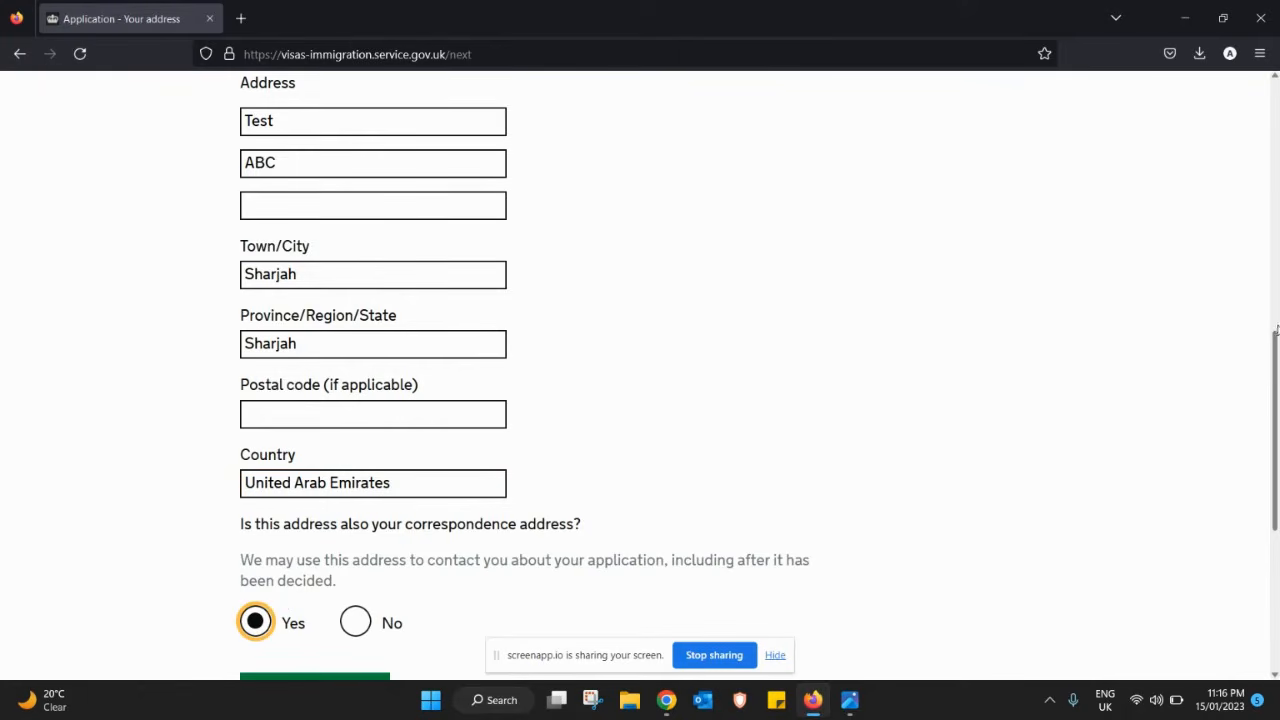
drag(1274, 347, 1272, 395)
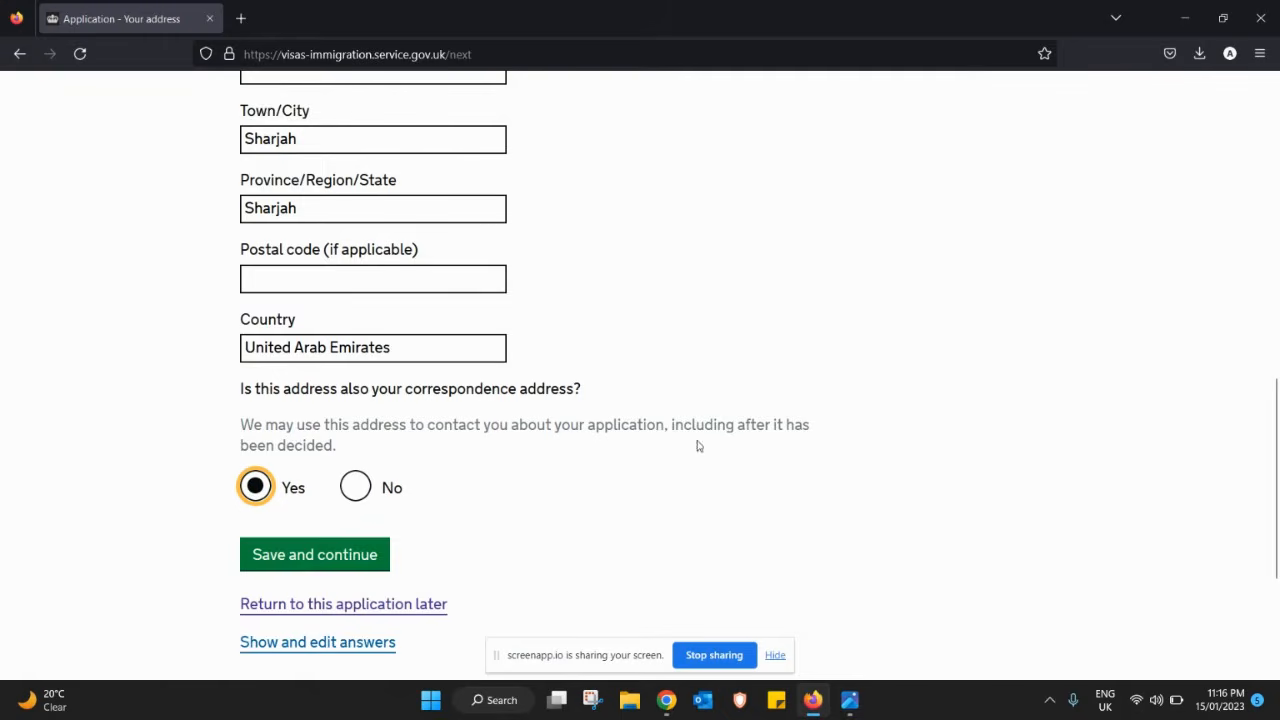
click(315, 556)
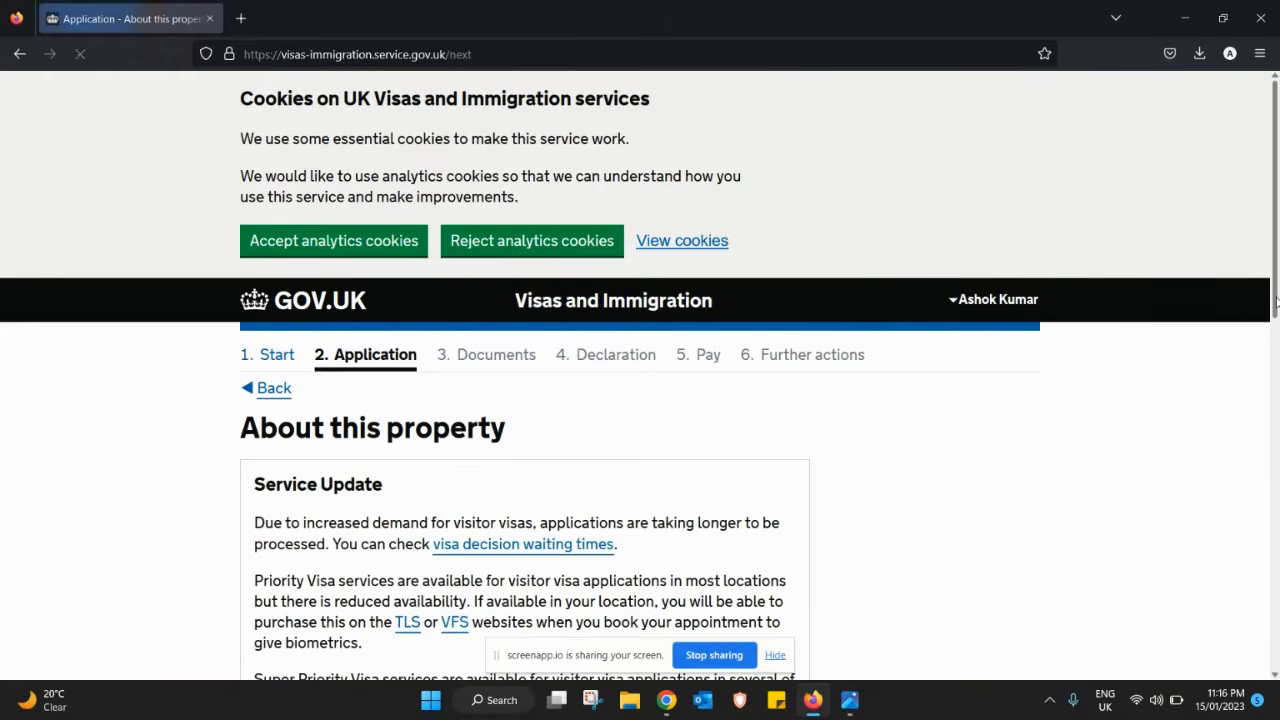
- Record 02 years lived at the address, choose 'I rent it', and save the property details
drag(1275, 302, 1272, 532)
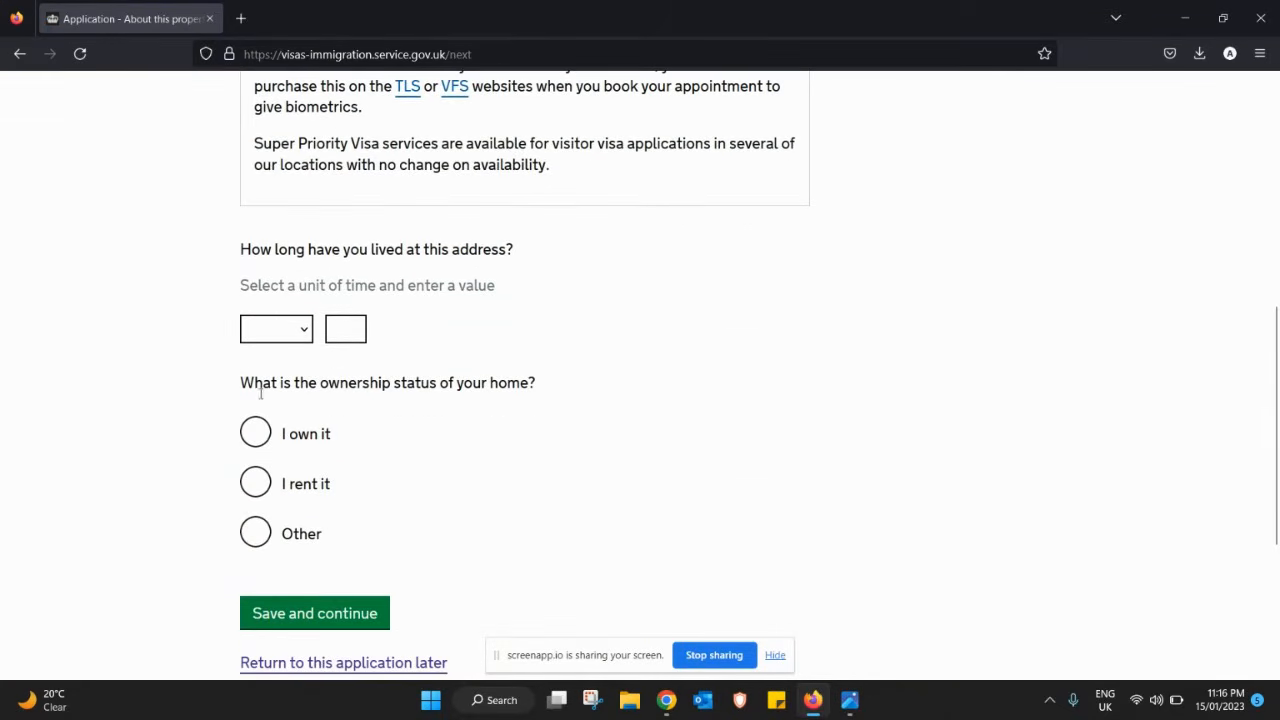
click(283, 338)
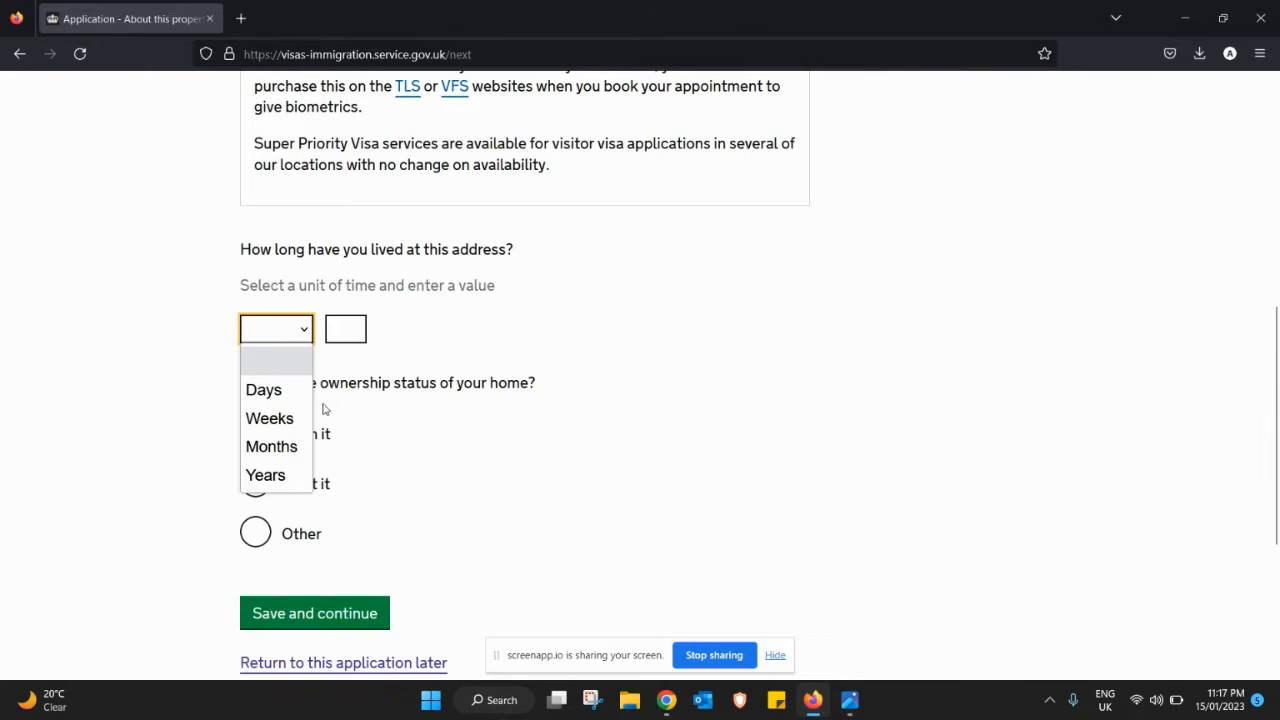
click(265, 476)
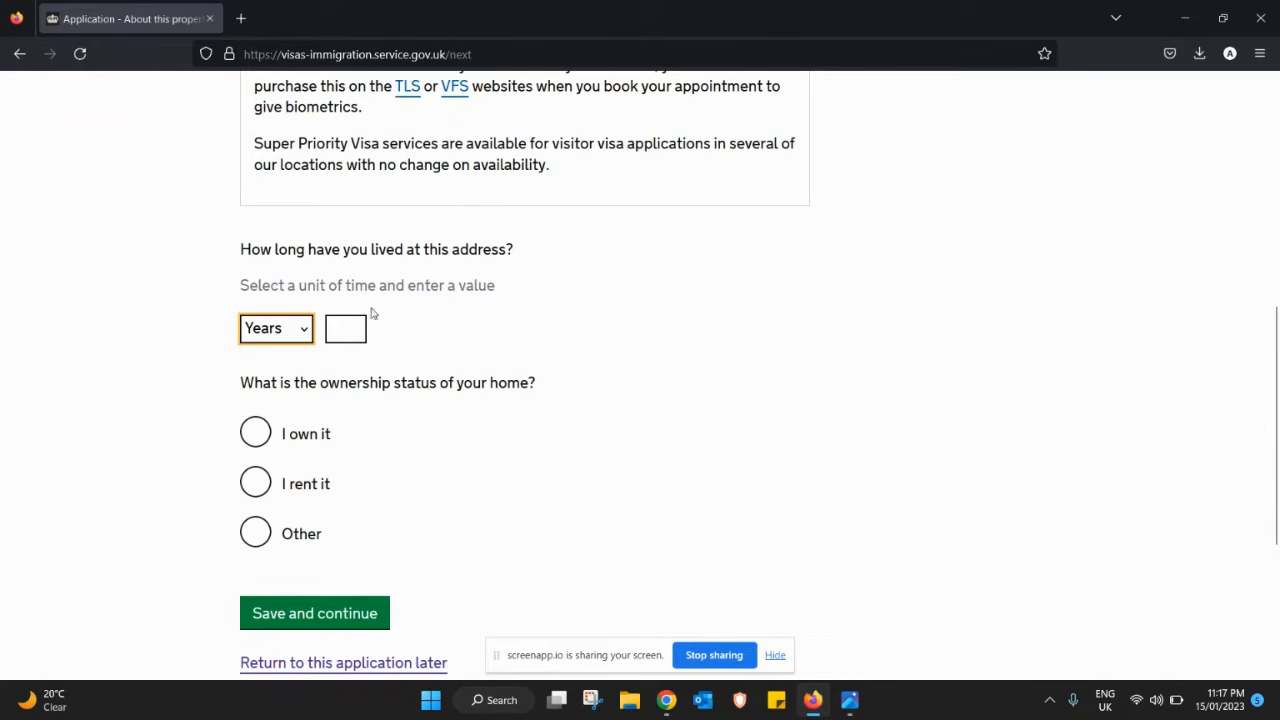
click(346, 328)
text(01)
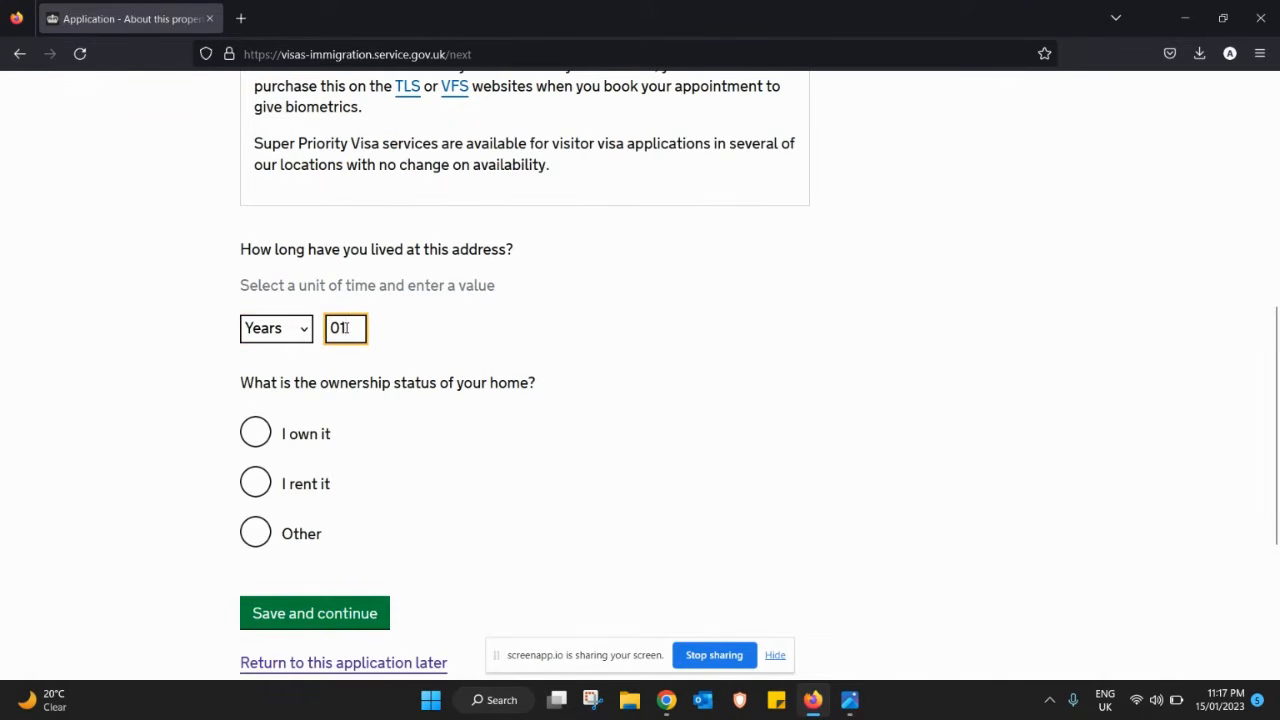
click(257, 437)
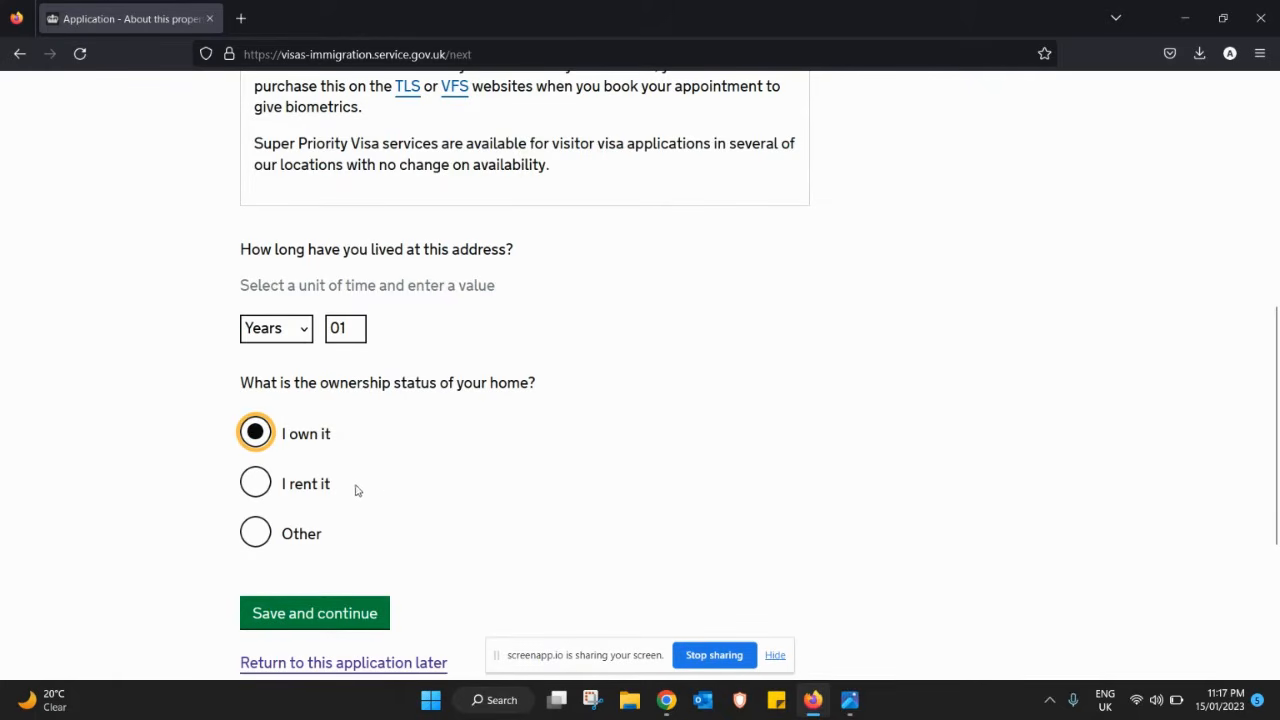
click(259, 490)
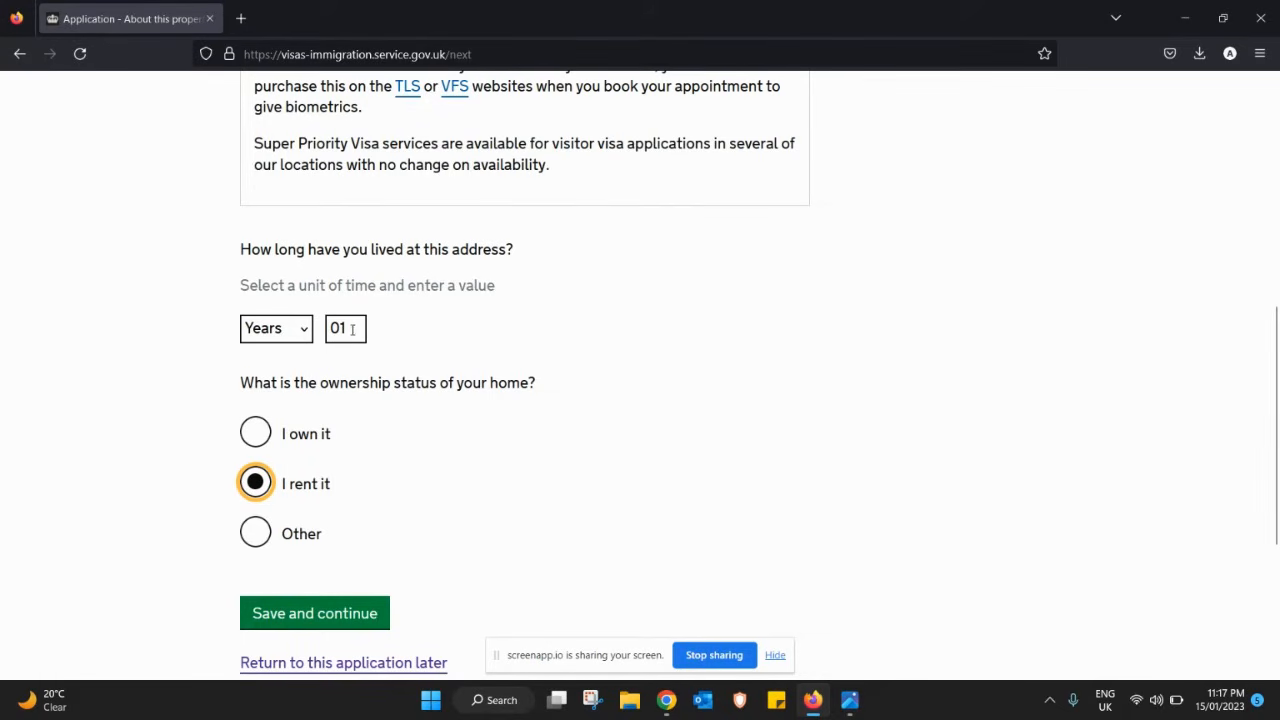
drag(352, 330, 322, 328)
text(0)
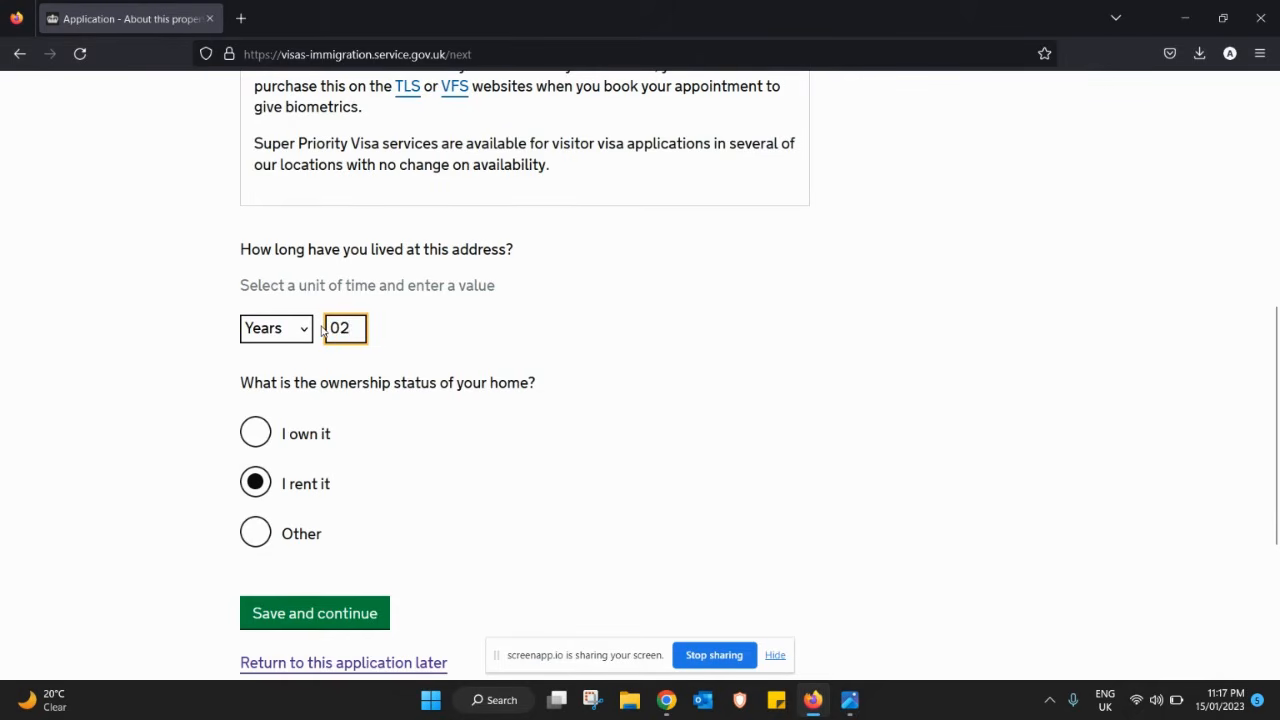
click(312, 611)
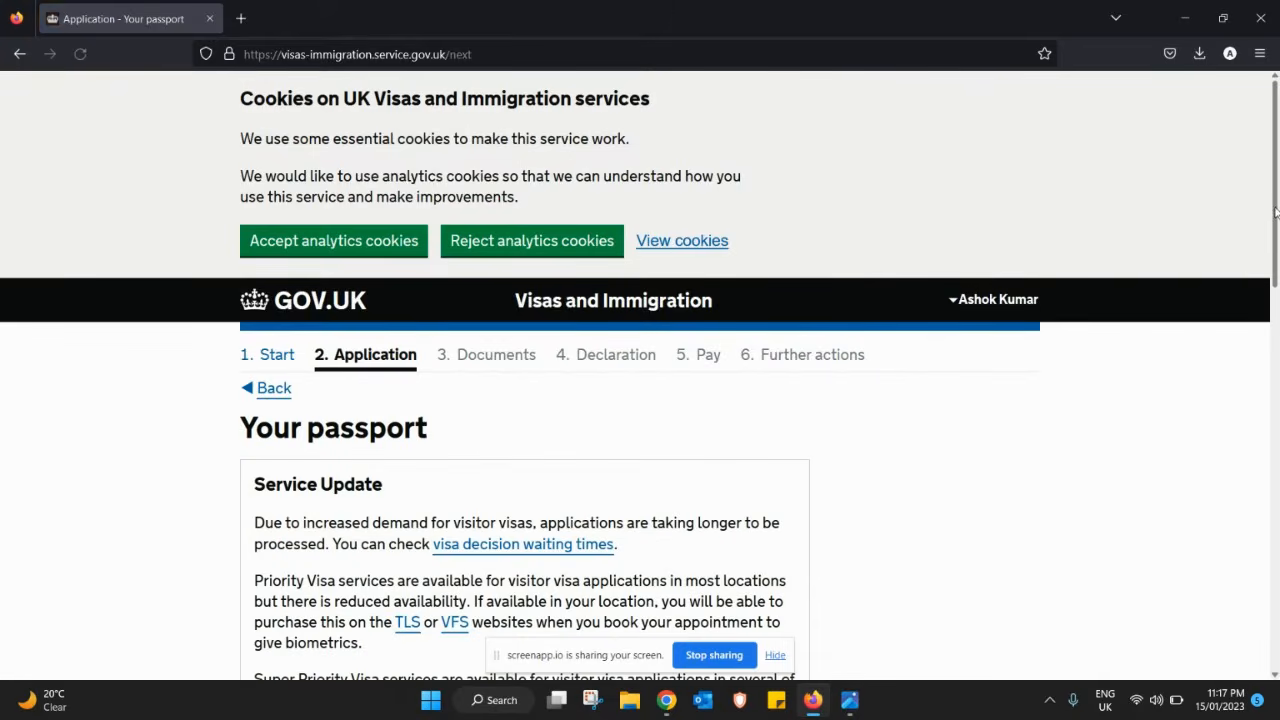
- Enter the passport number and Delhi as the issuing authority
scroll(1275, 280, down, 2)
drag(1275, 280, 1270, 451)
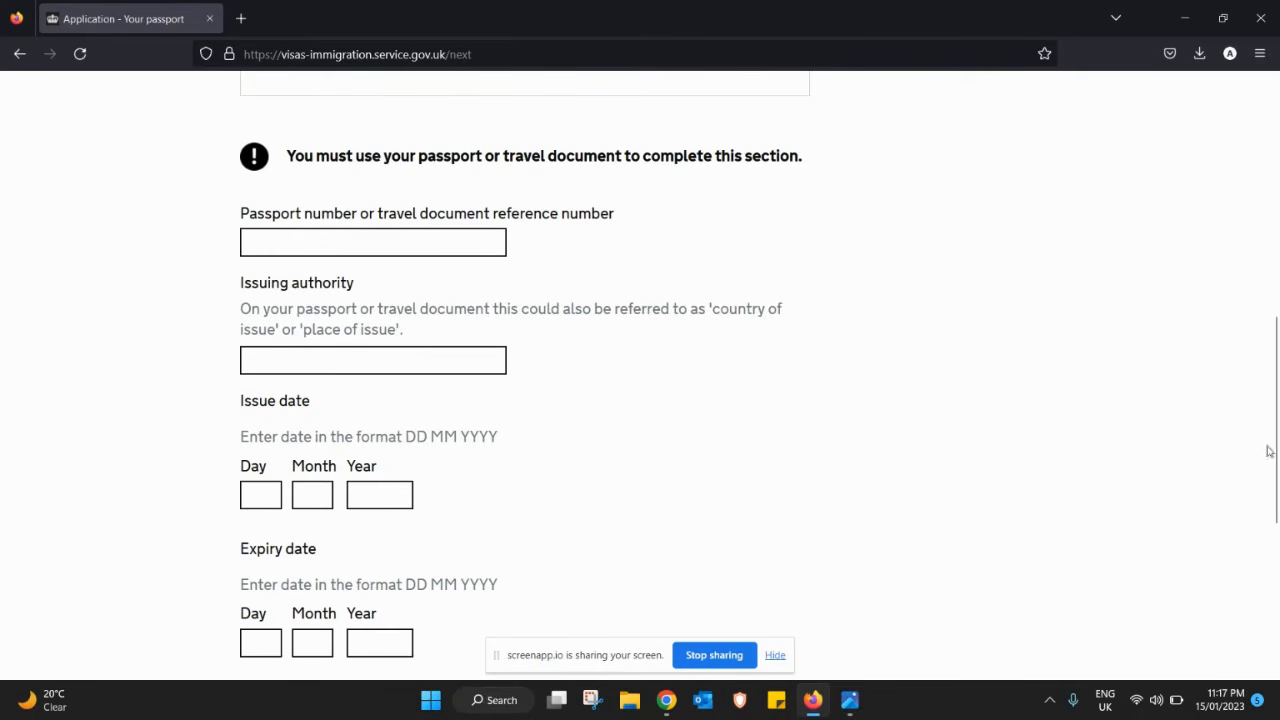
click(381, 244)
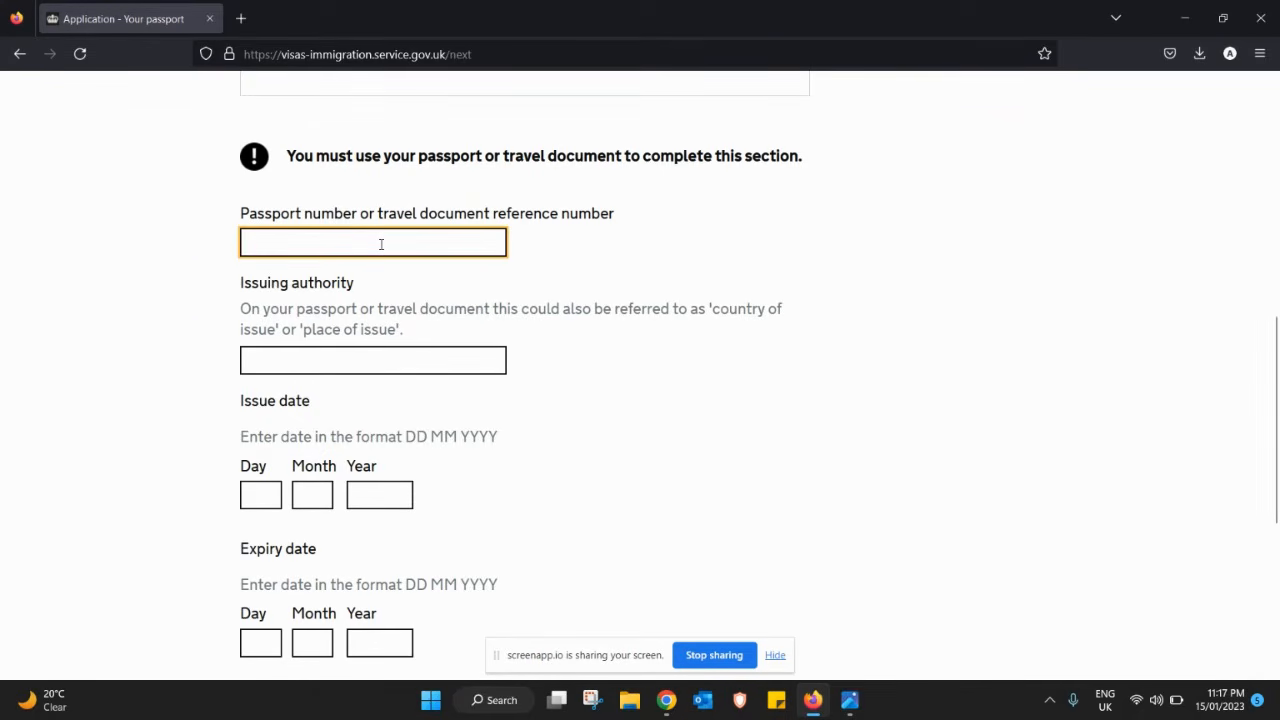
text(k)
key(BackSpace)
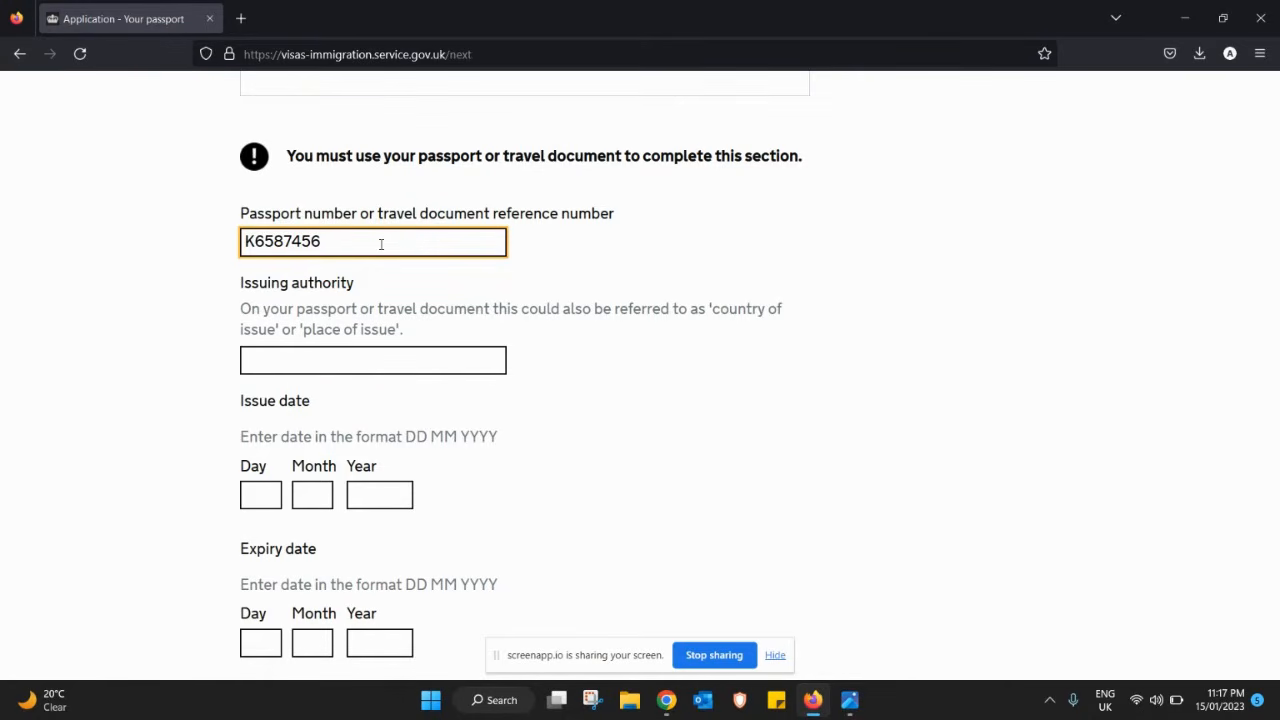
click(320, 364)
text(in)
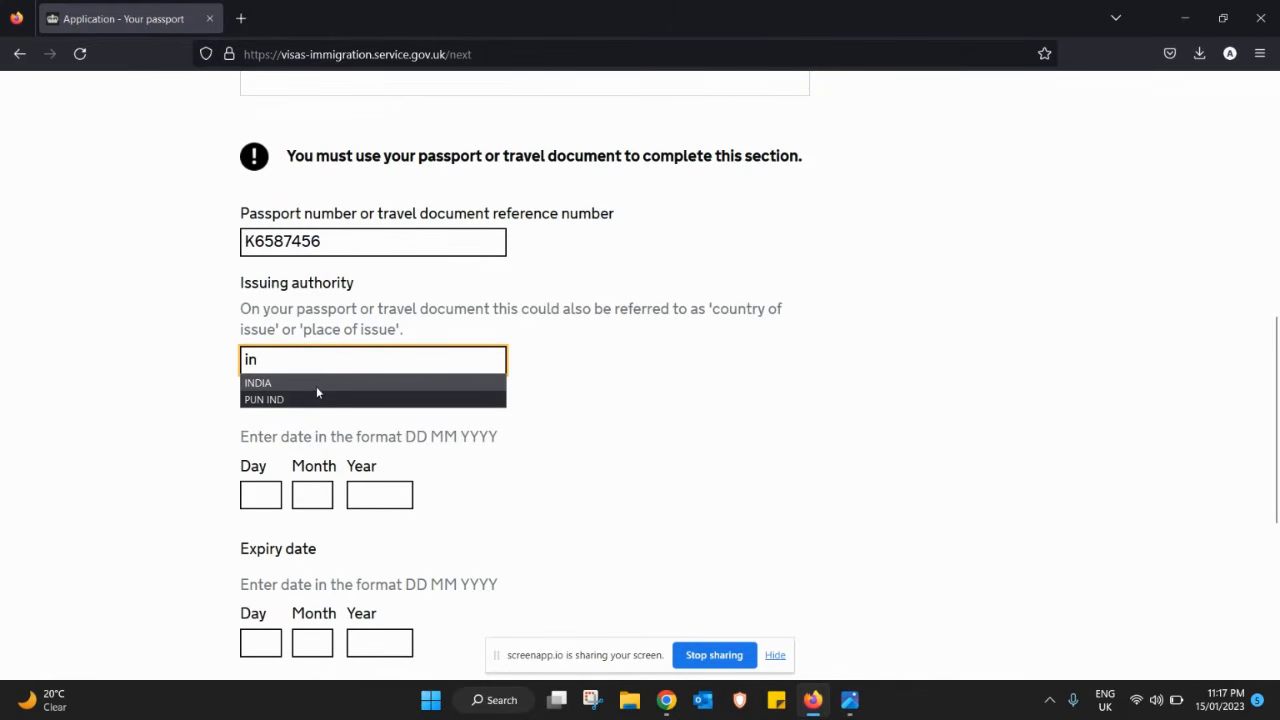
click(315, 361)
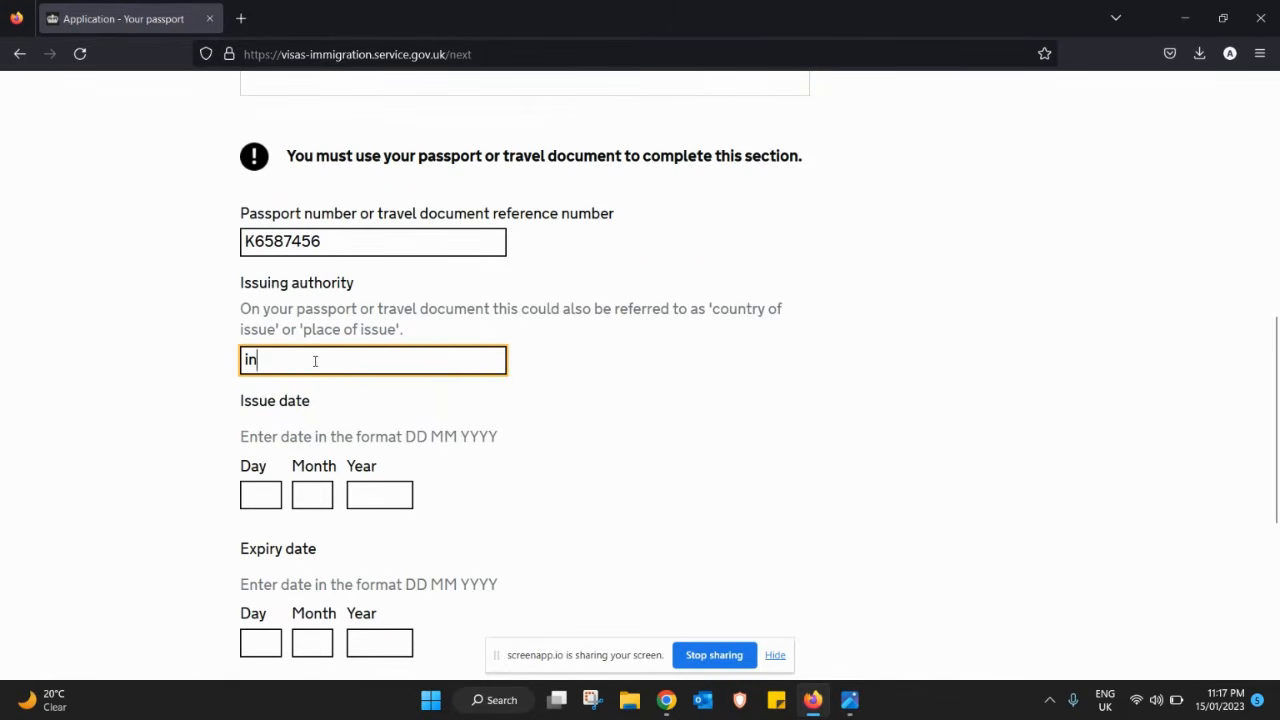
key(BackSpace)
text(Delho)
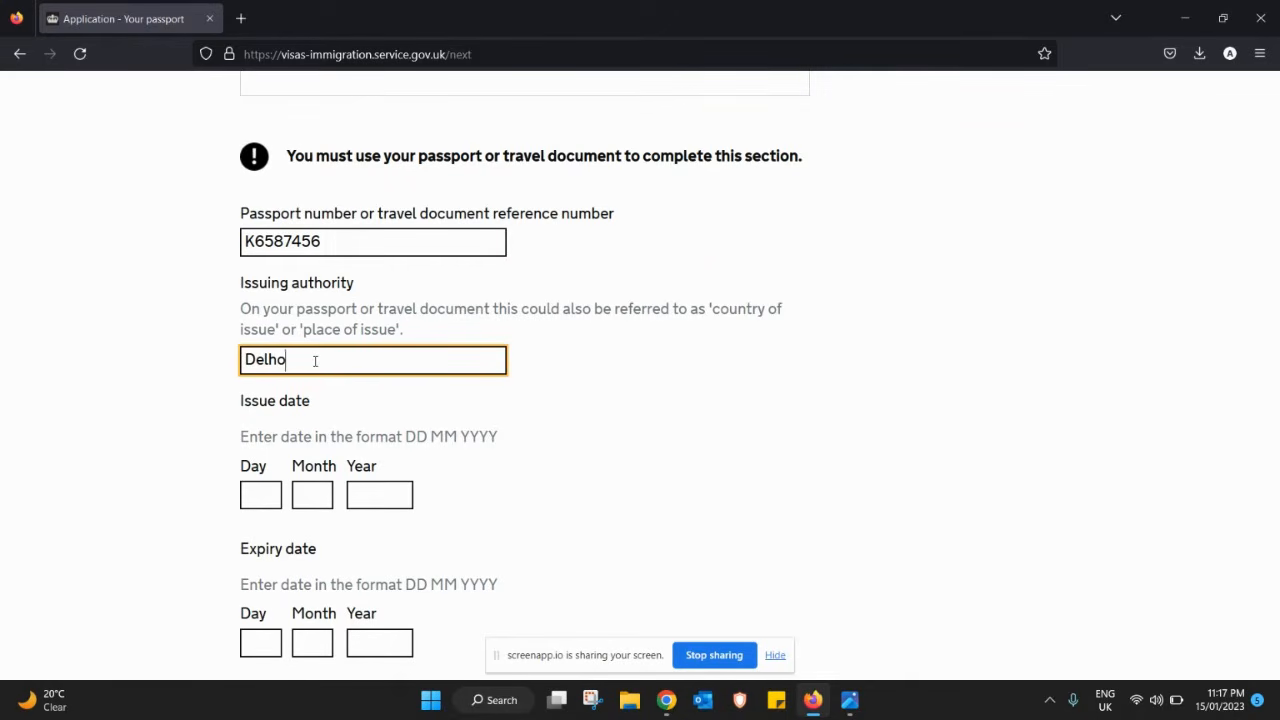
key(BackSpace)
- Set passport issue date 01 01 2014 and expiry 31 12 2024, then save
scroll(1275, 400, down, 3)
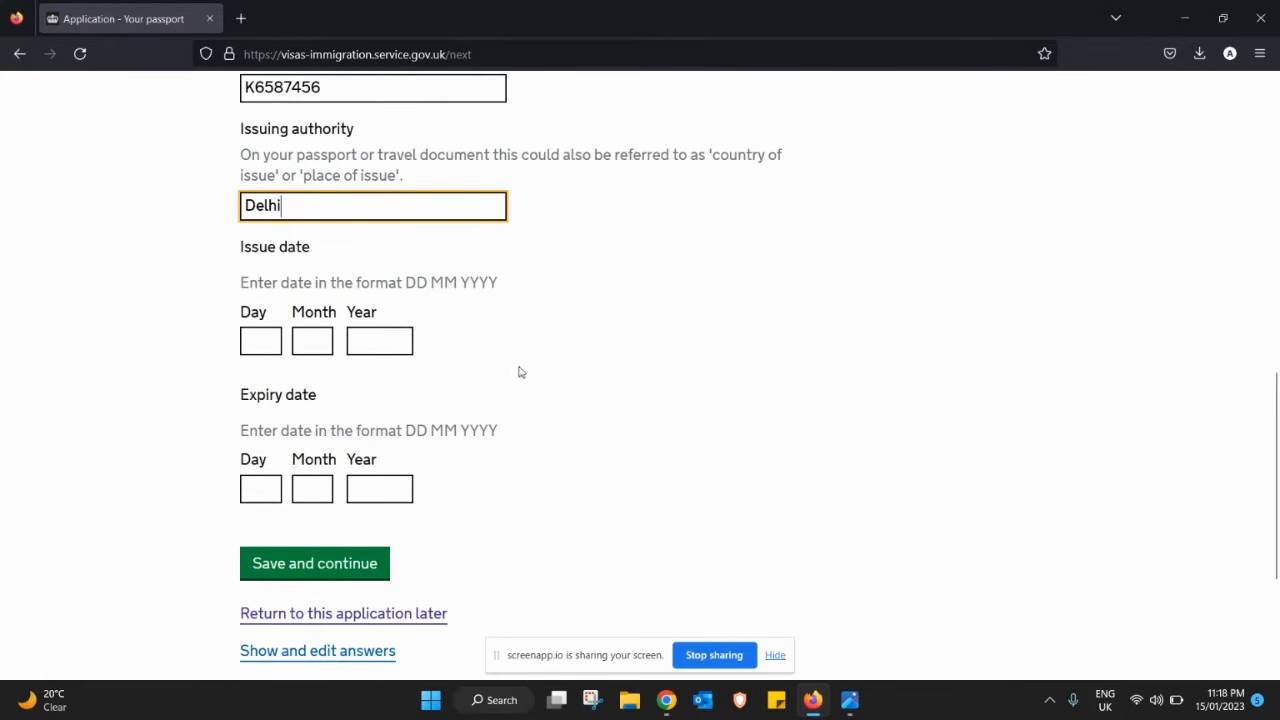
click(255, 337)
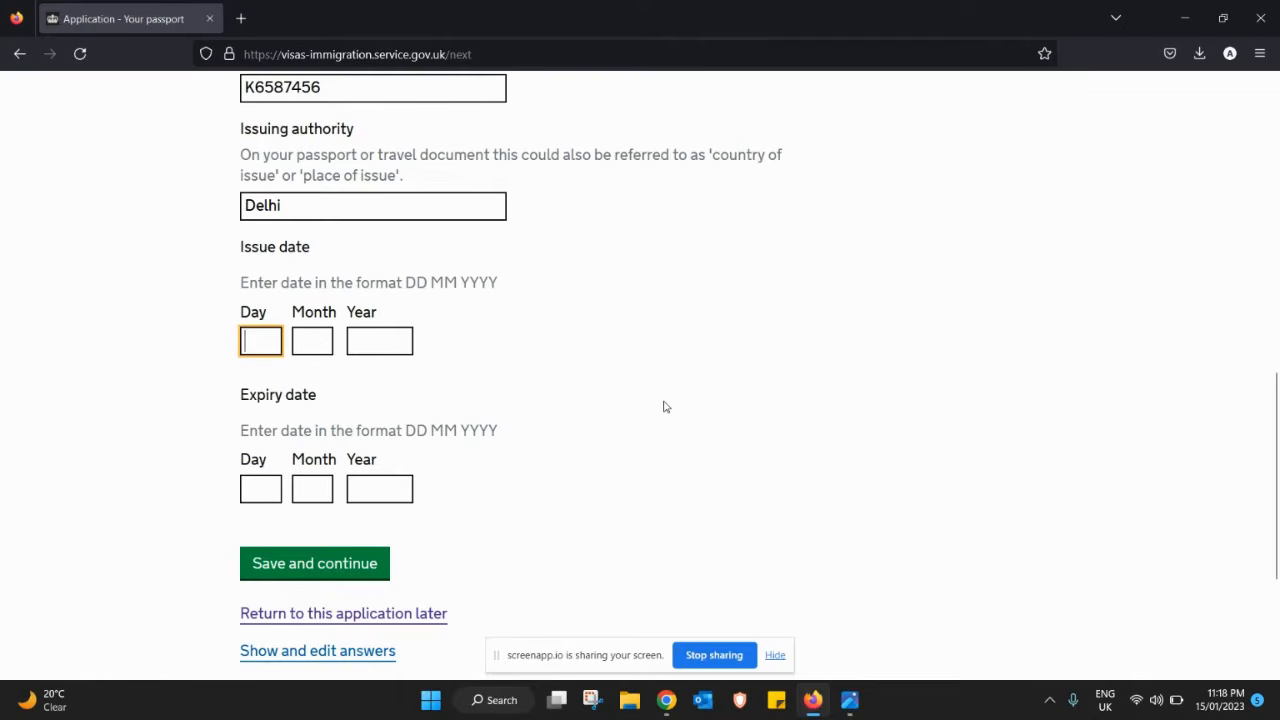
text(01)
key(Tab)
text(01)
key(Tab)
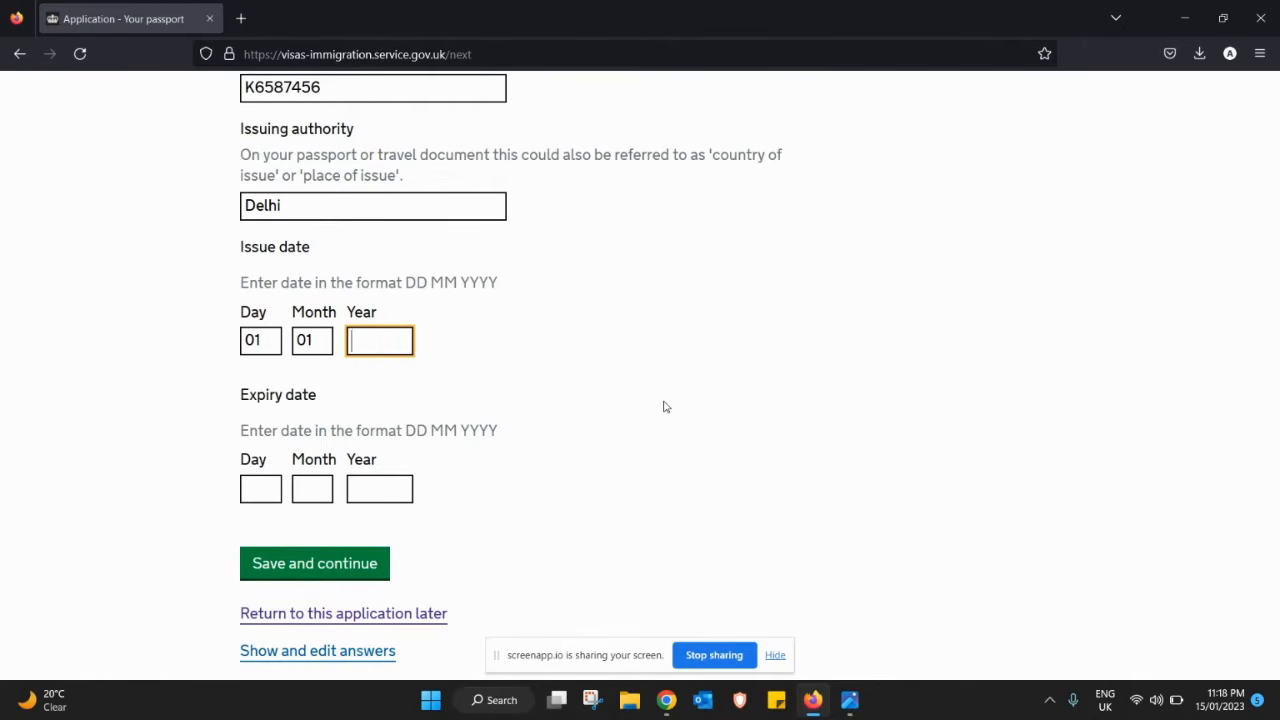
text(2014)
key(Tab)
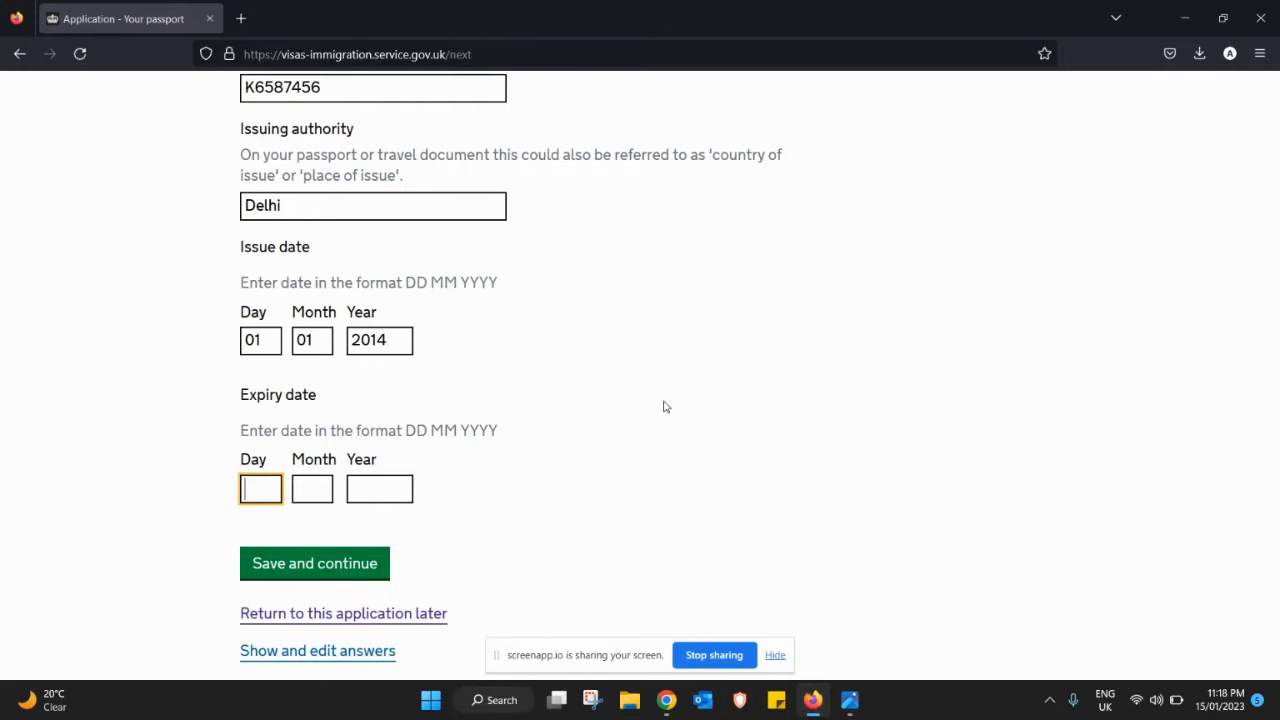
text(31)
key(Tab)
text(12)
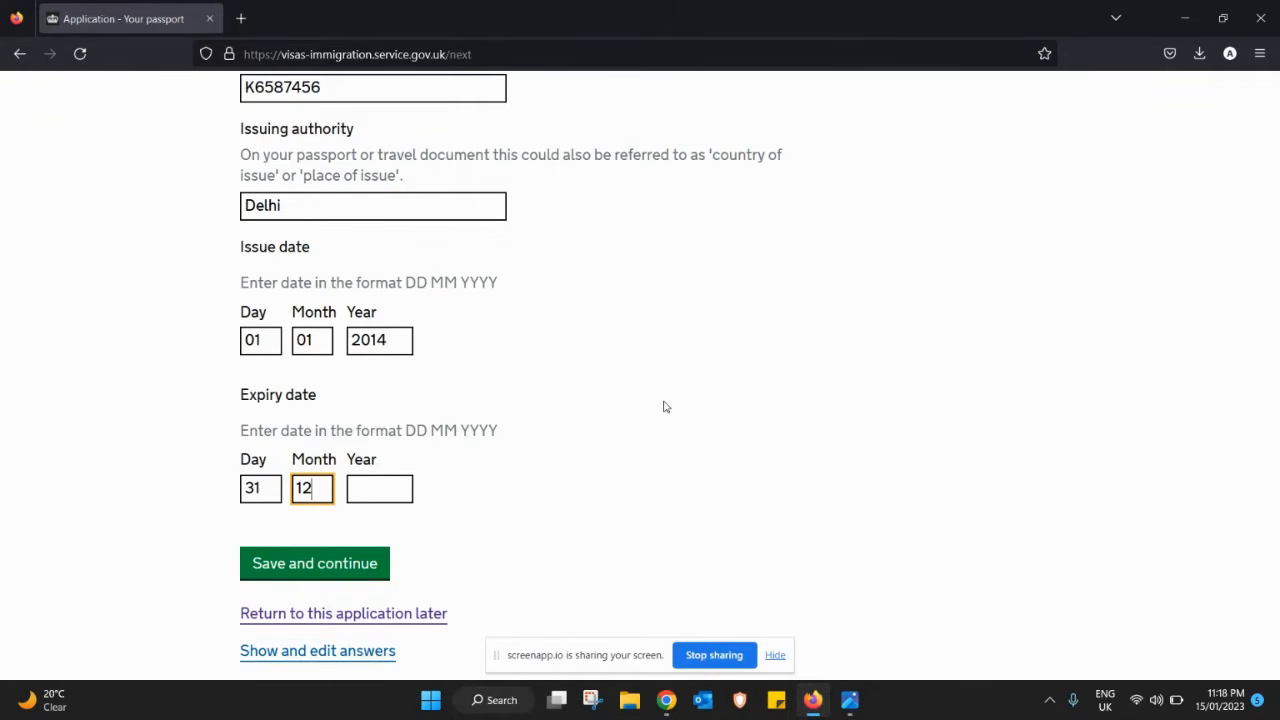
key(Tab)
text(2024)
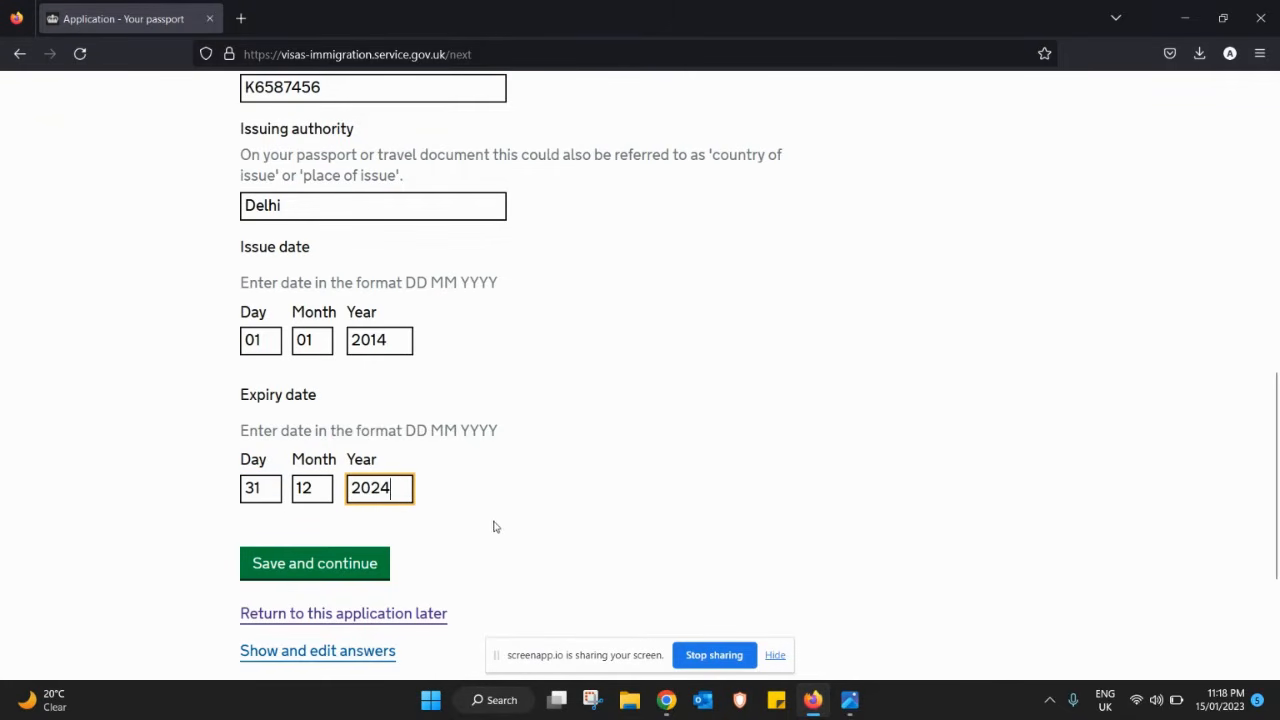
click(367, 566)
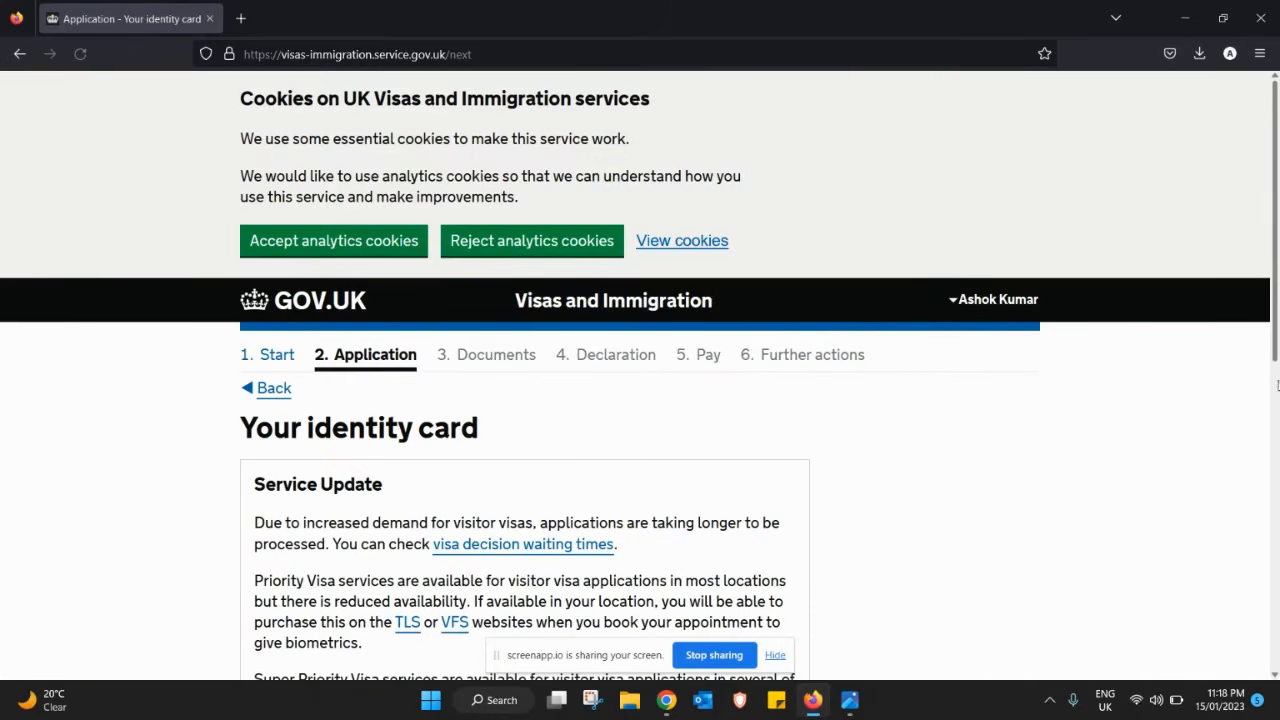
- Answer Yes to holding an identity card, enter its number, and choose United Arab Emirates as issuer
scroll(1272, 466, down, 3)
drag(1267, 515, 1267, 560)
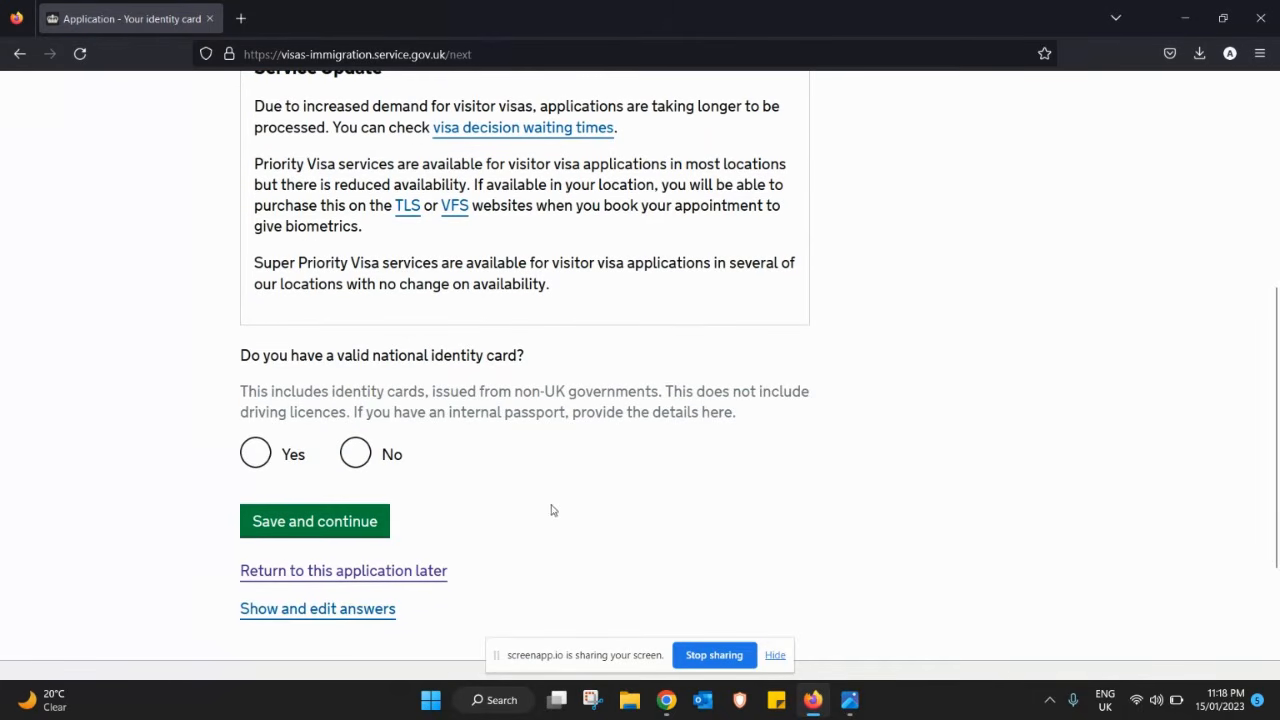
click(254, 455)
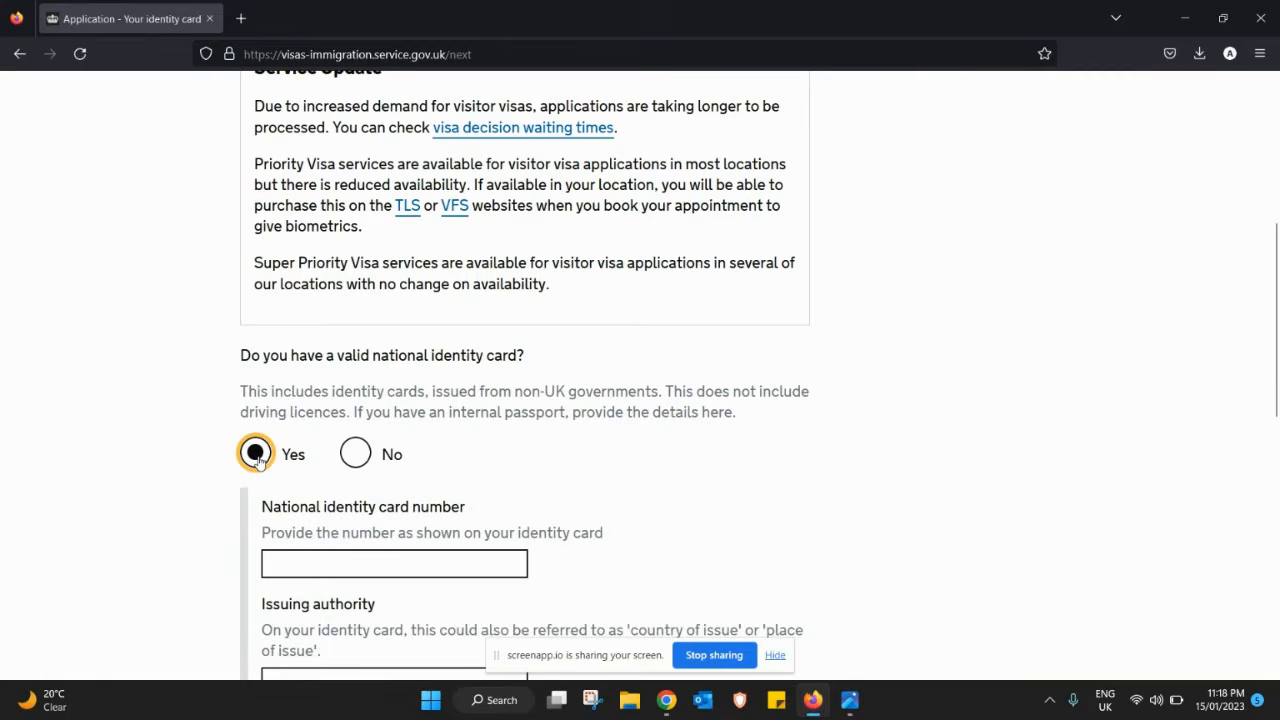
drag(1277, 351, 512, 446)
drag(1275, 377, 1275, 519)
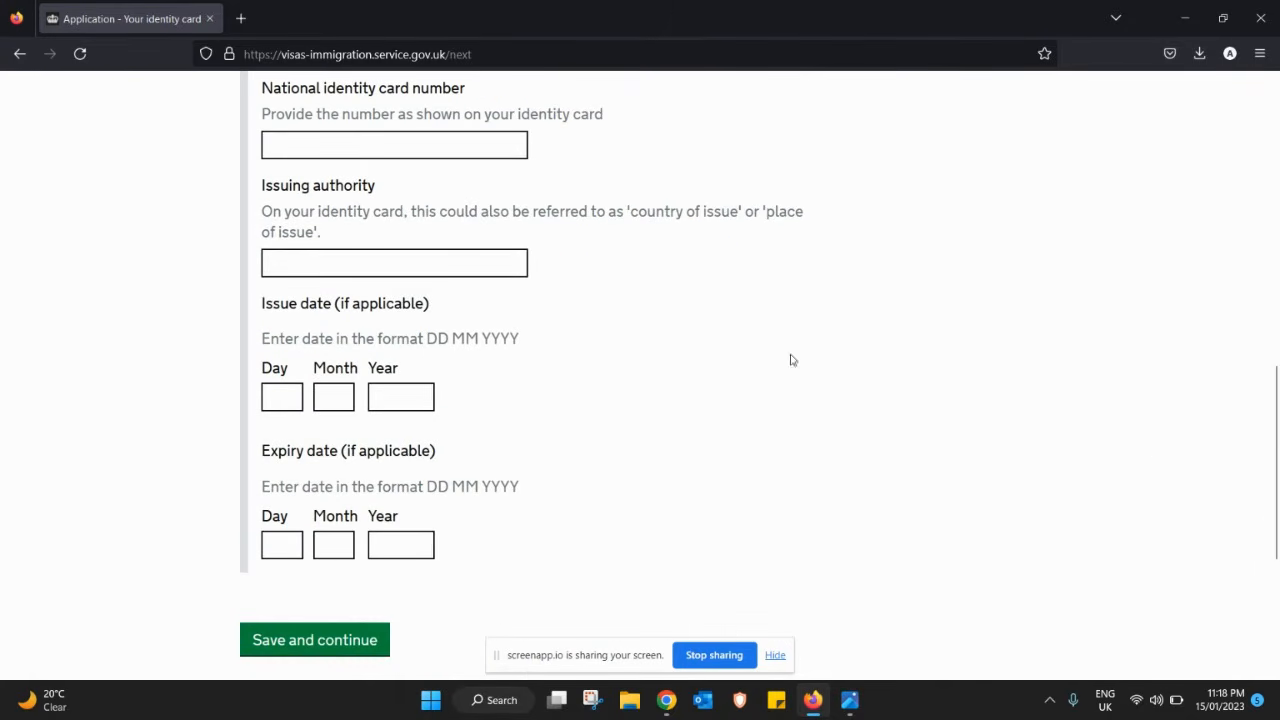
drag(1275, 467, 1260, 432)
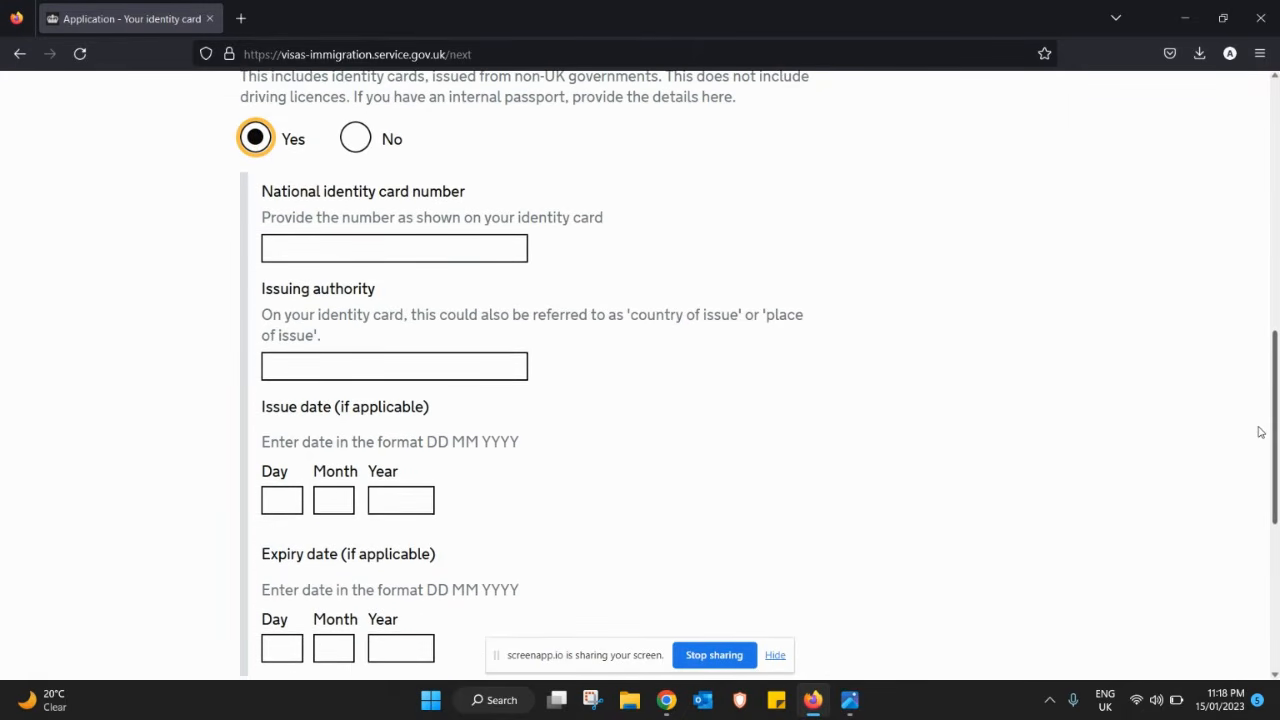
click(454, 243)
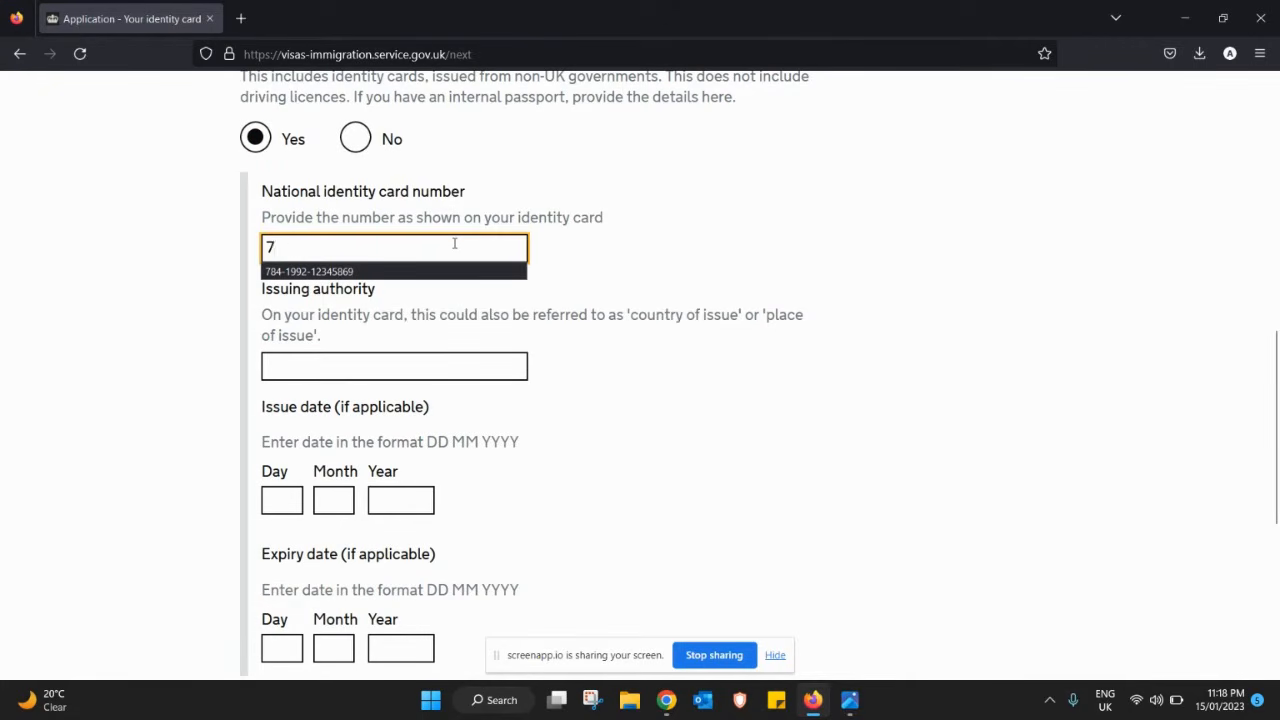
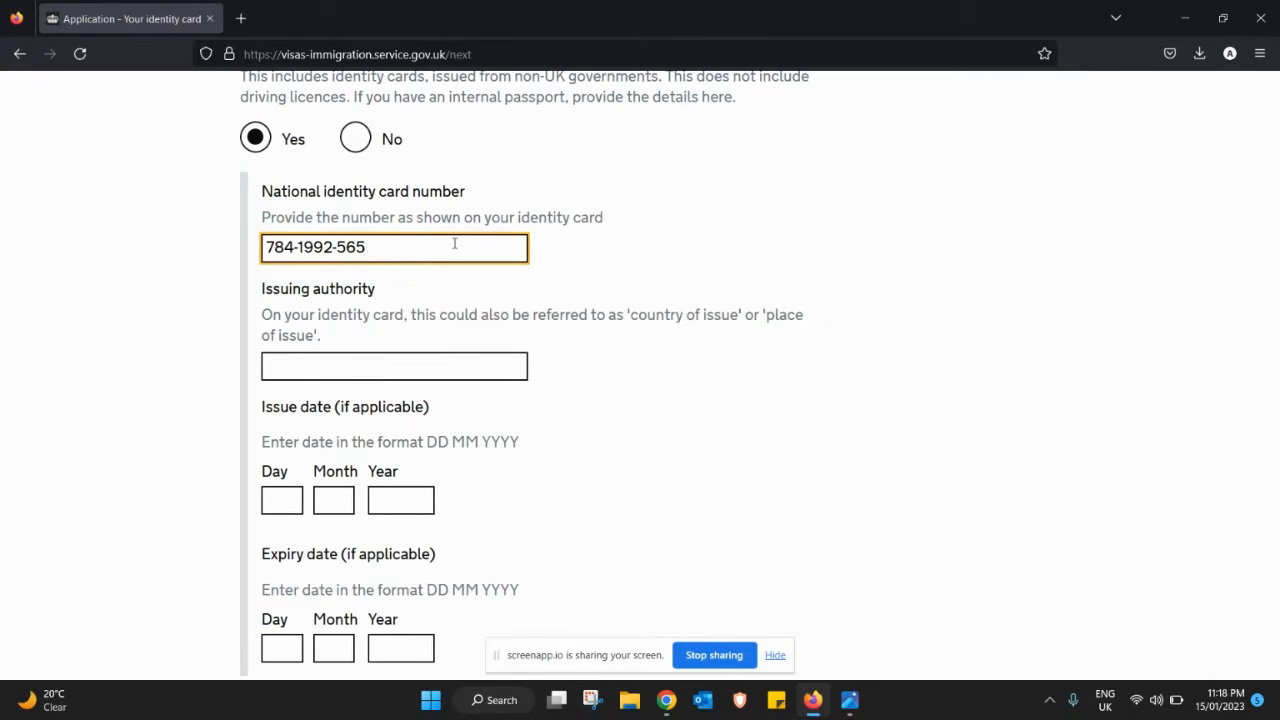
key(Tab)
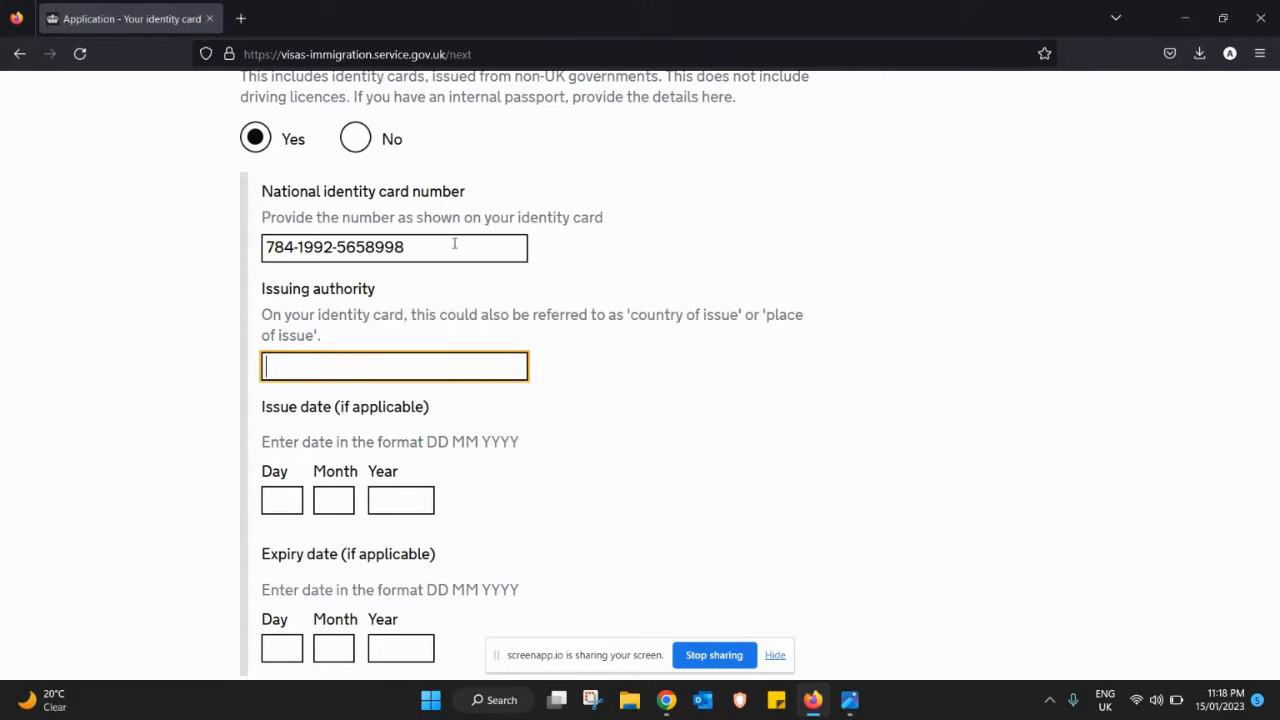
text(uni)
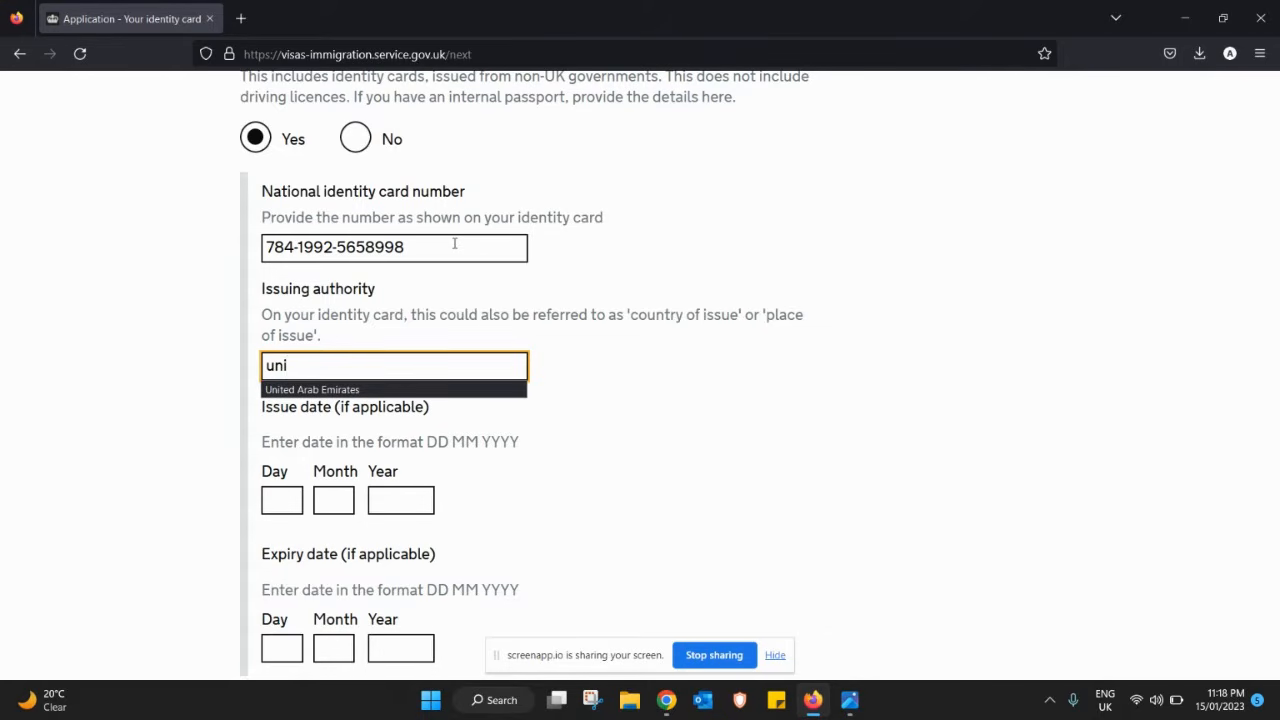
click(350, 391)
- Set the identity card dates 01 01 2020 to 31 12 2023 and save
click(276, 500)
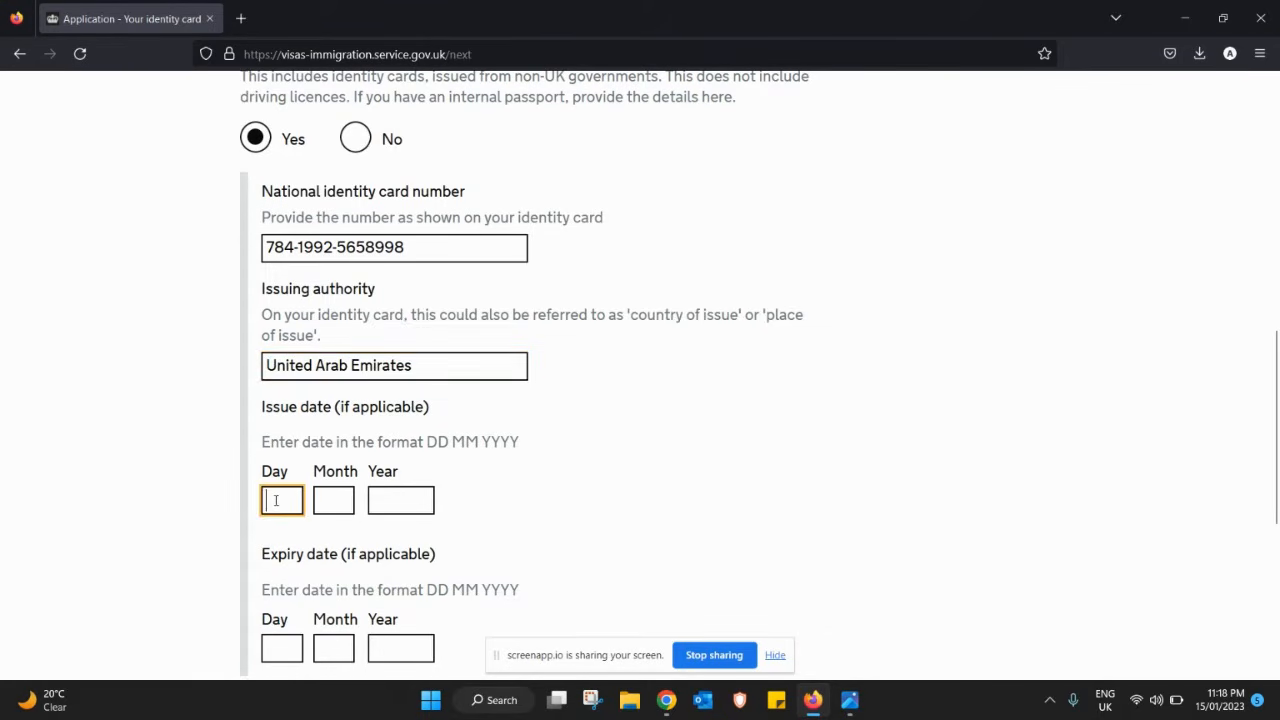
text(01)
key(Tab)
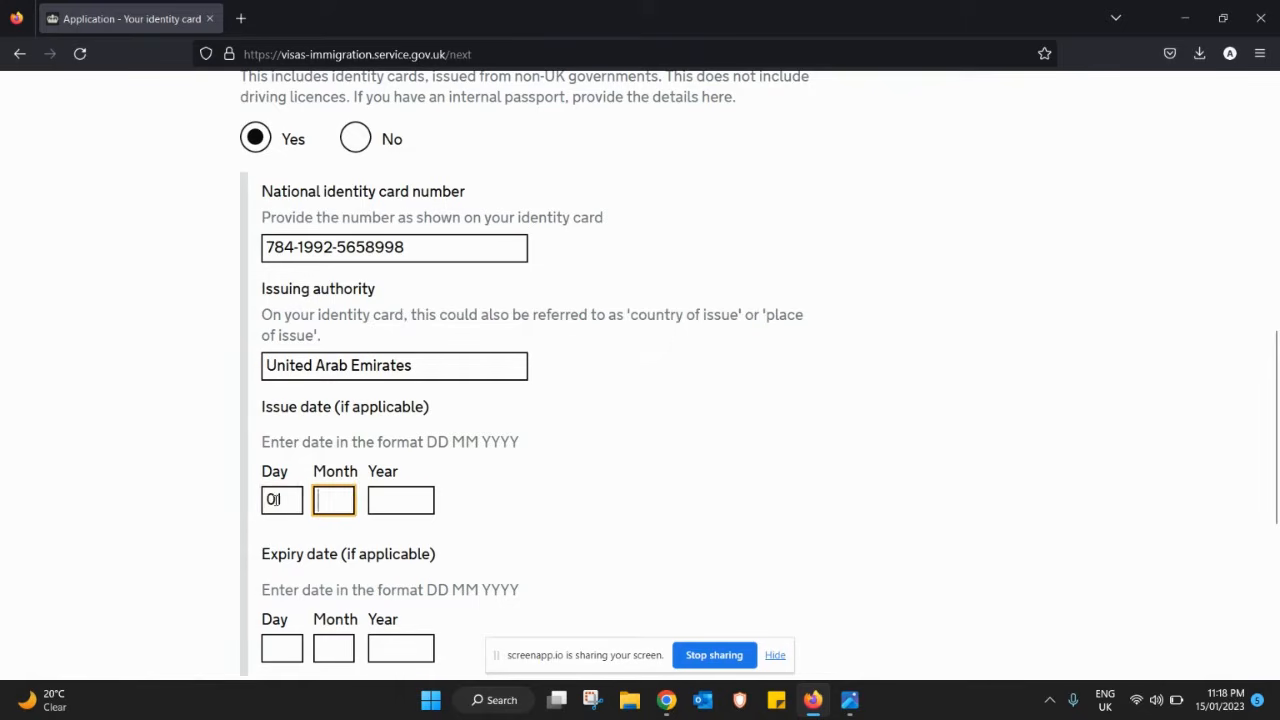
text(01)
key(Tab)
text(2020)
key(Tab)
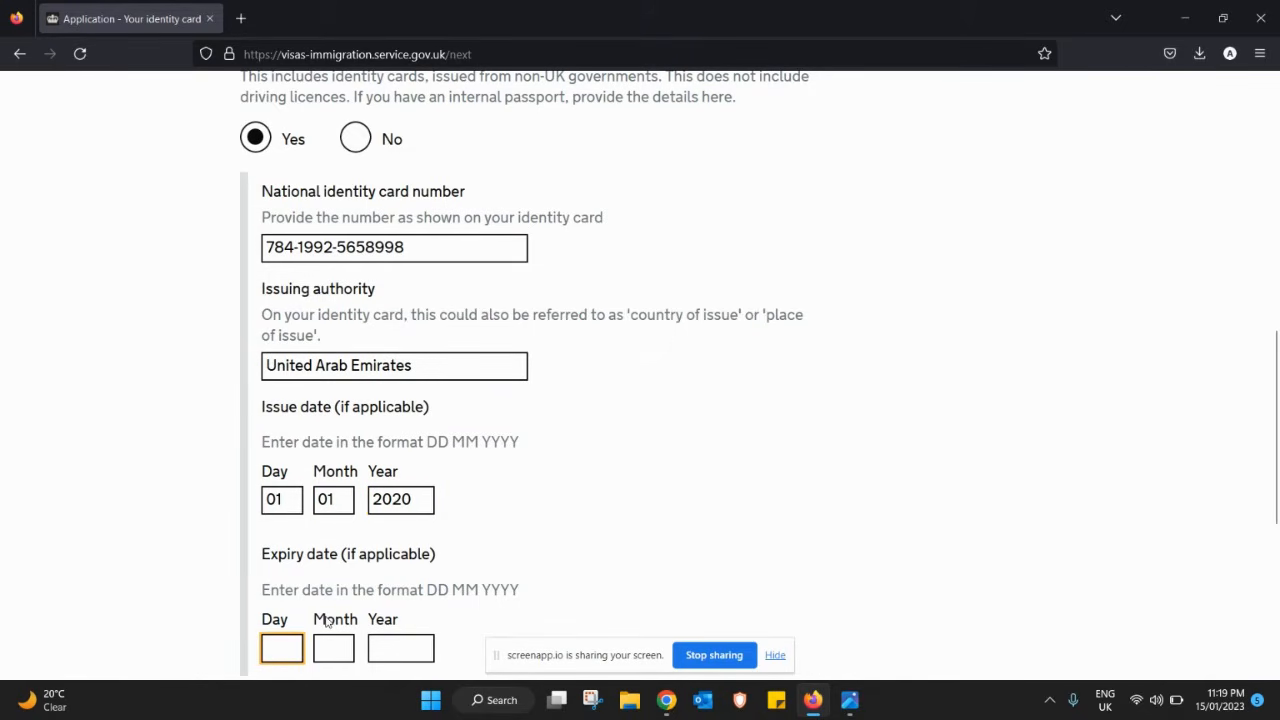
text(31)
key(Tab)
text(12)
key(Tab)
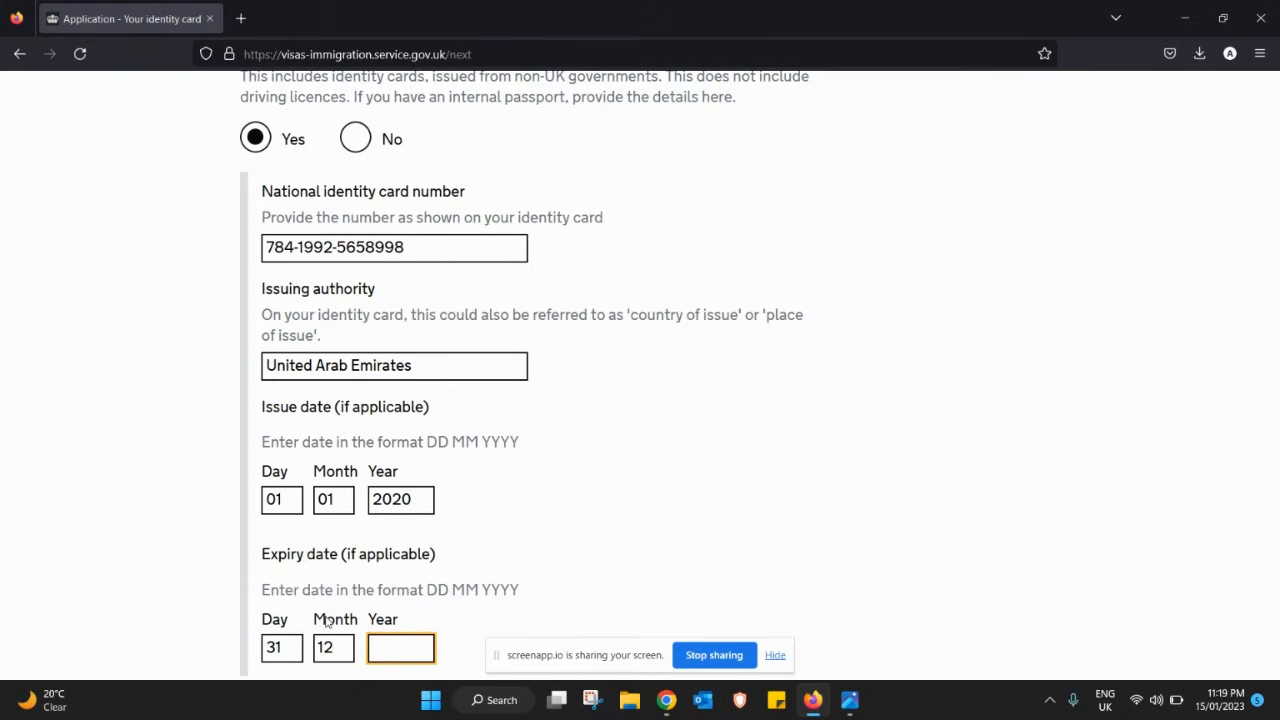
text(2023)
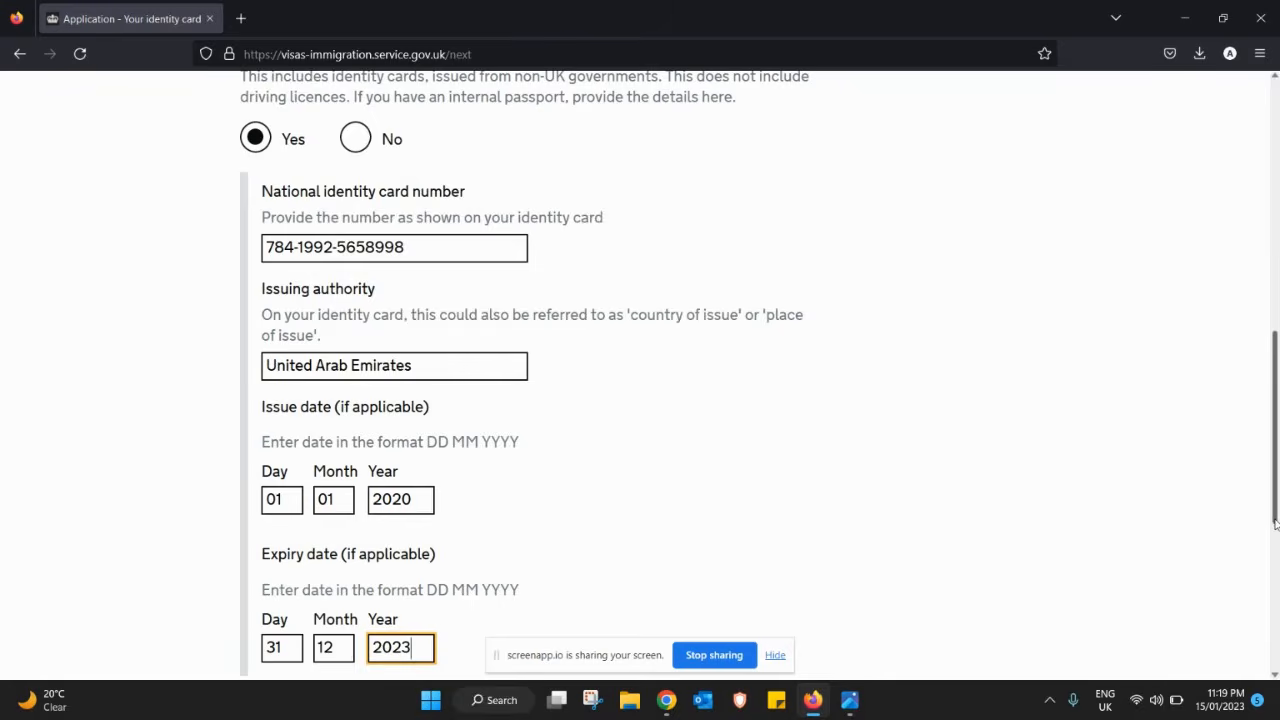
drag(1276, 522, 1276, 612)
click(372, 473)
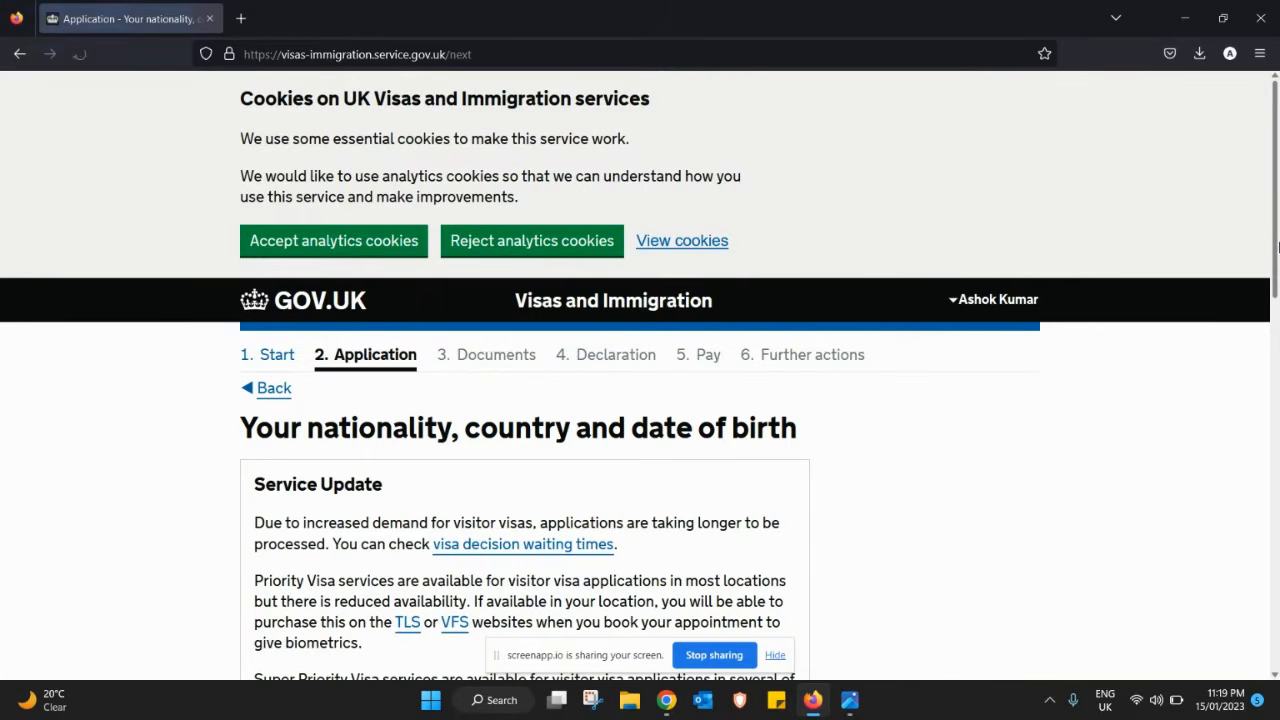
- Choose India as both country of nationality and country of birth
drag(1276, 248, 1276, 483)
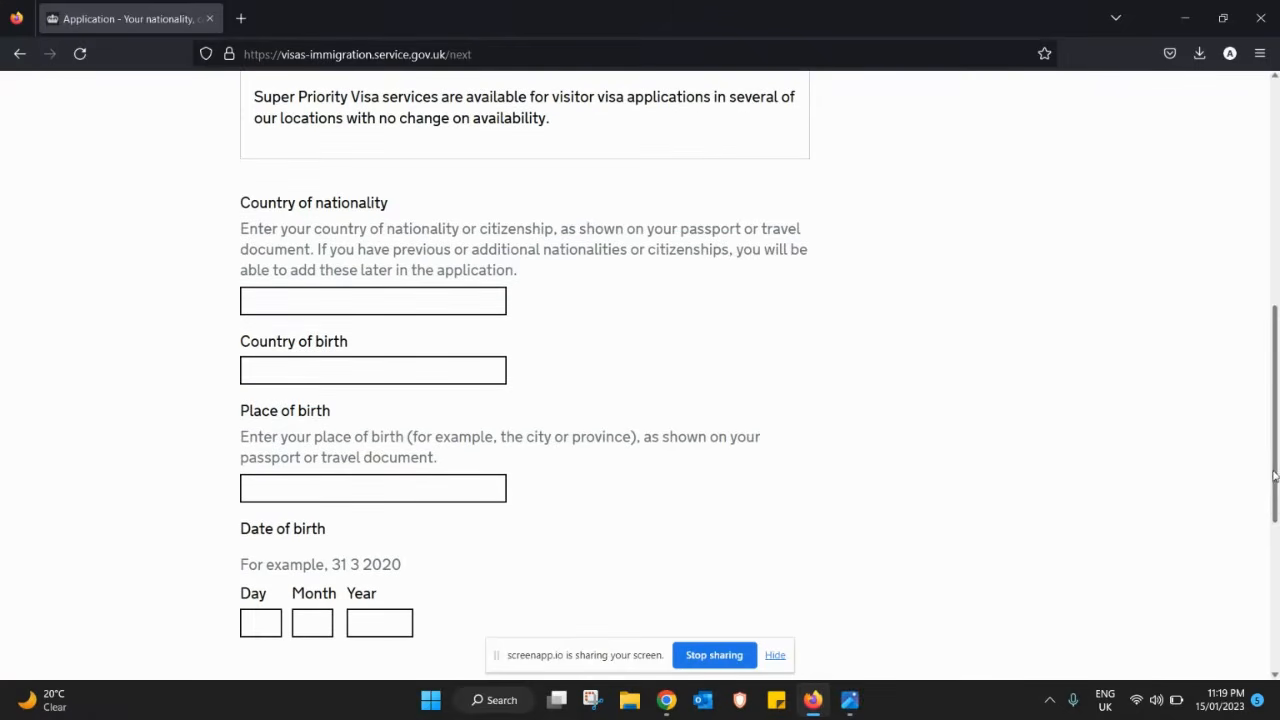
click(338, 290)
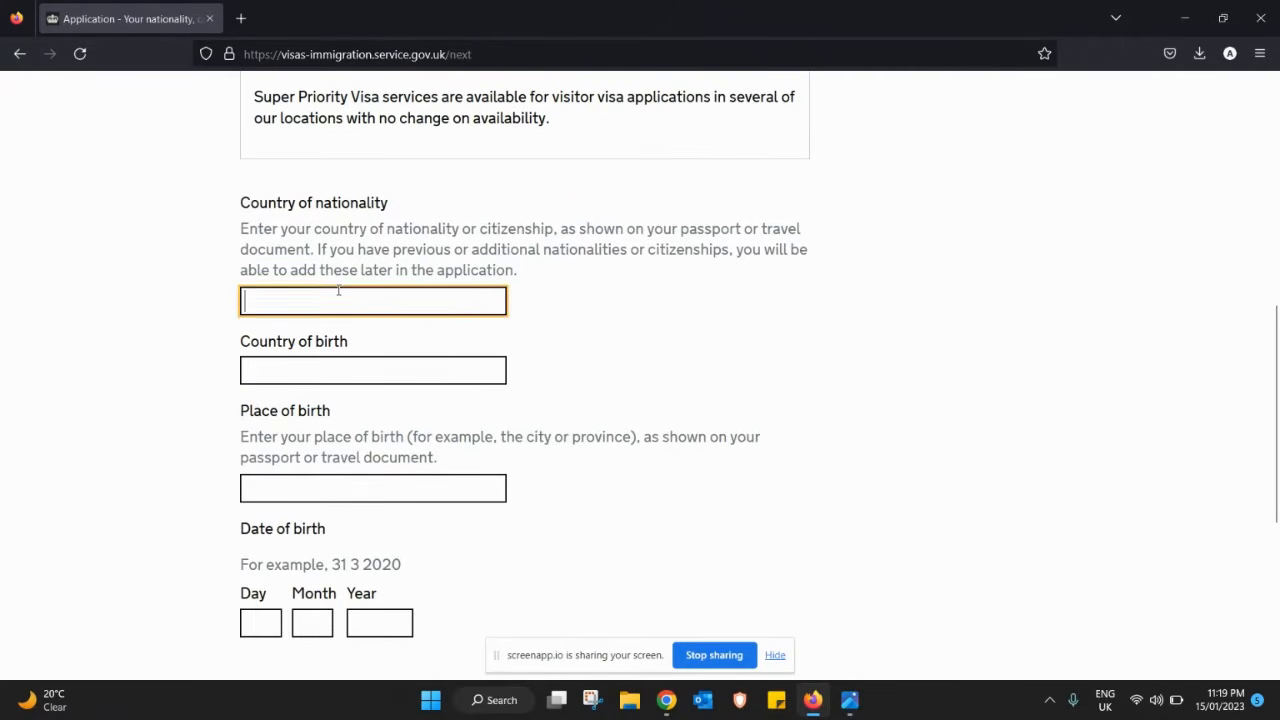
text(ind)
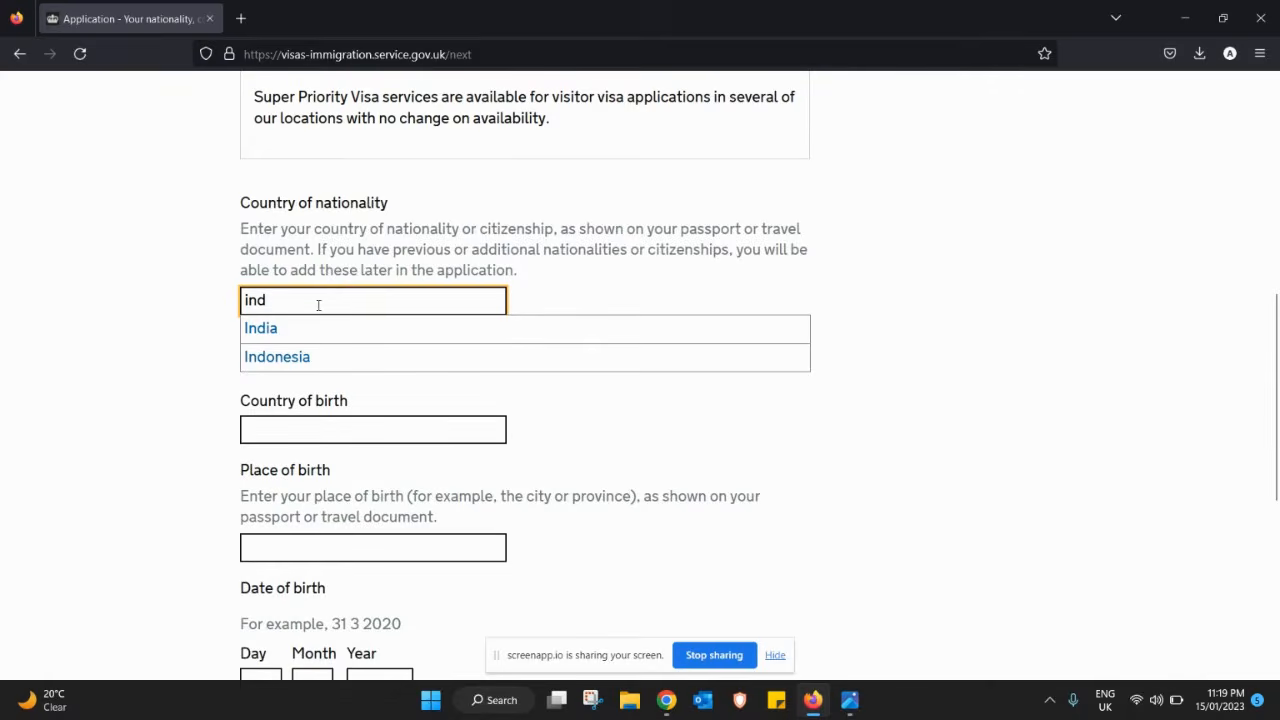
click(293, 328)
click(299, 378)
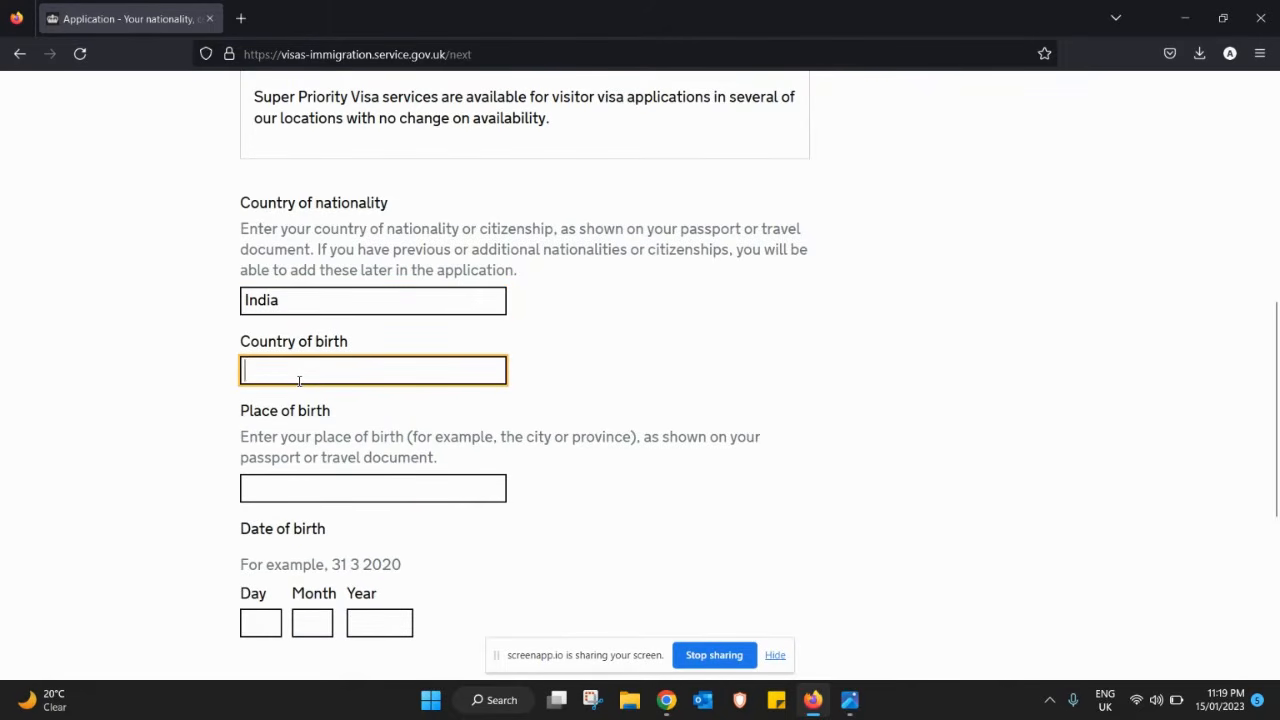
text(ind)
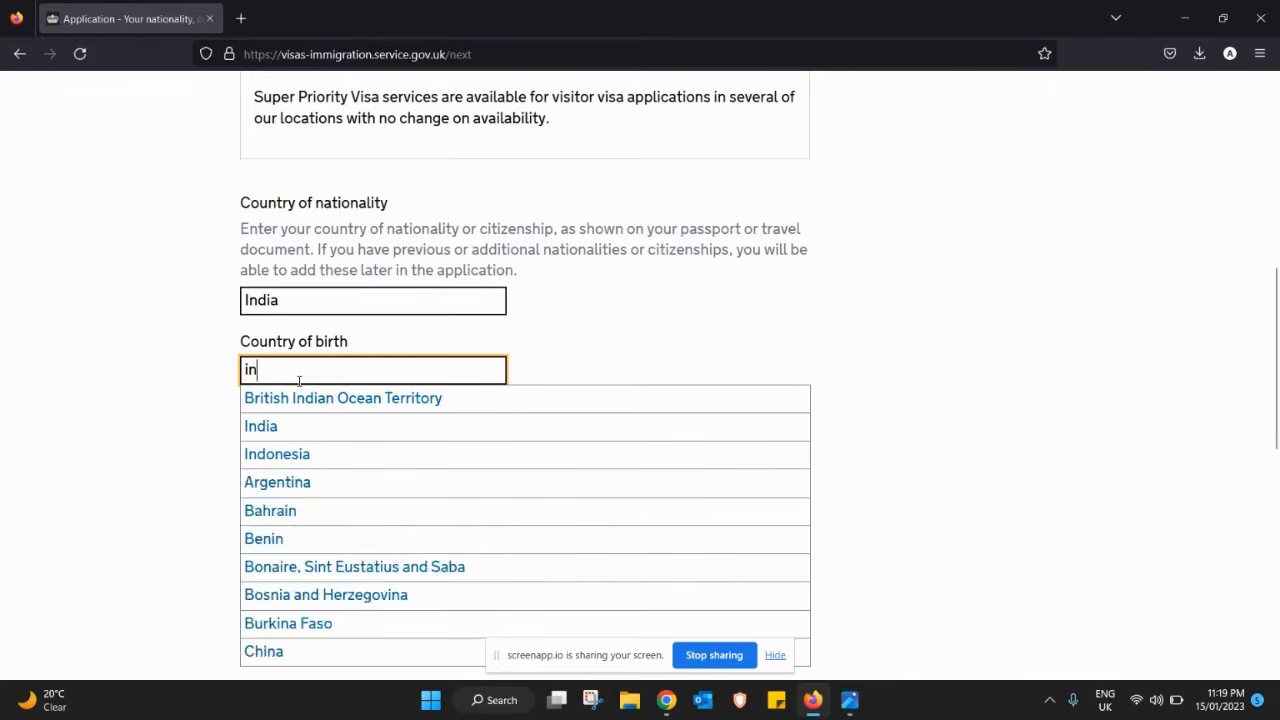
click(281, 438)
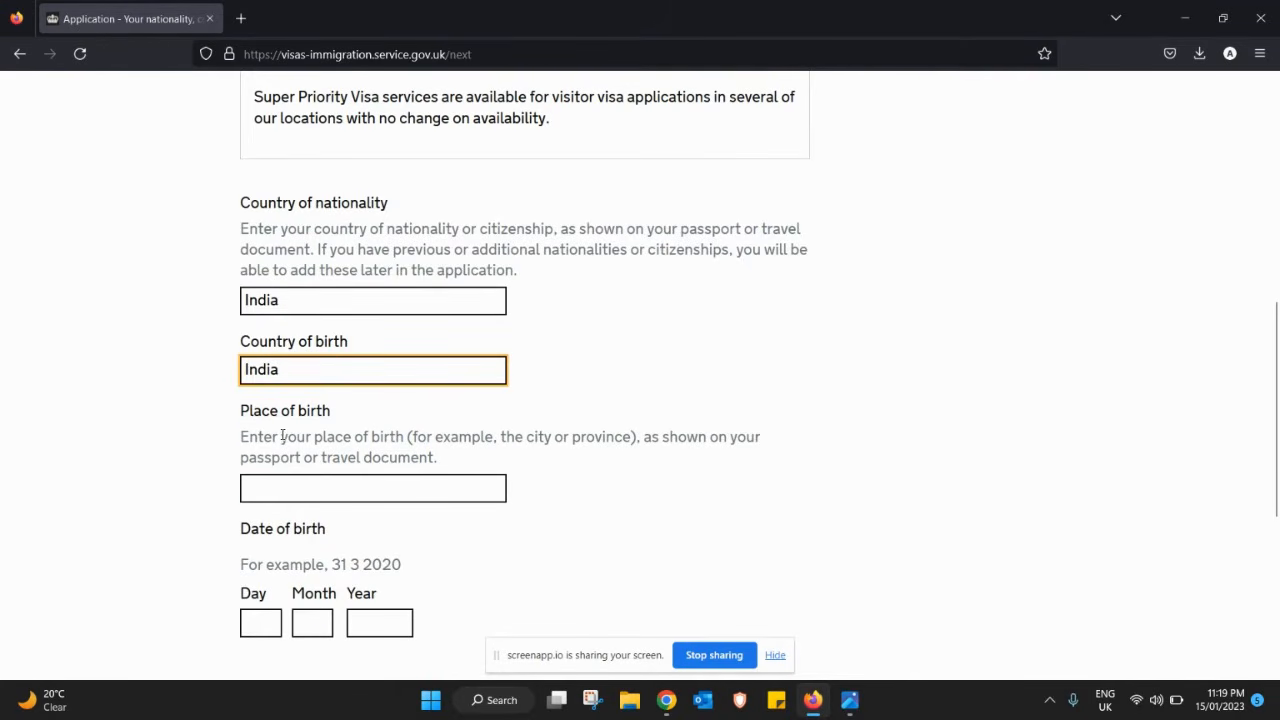
click(402, 493)
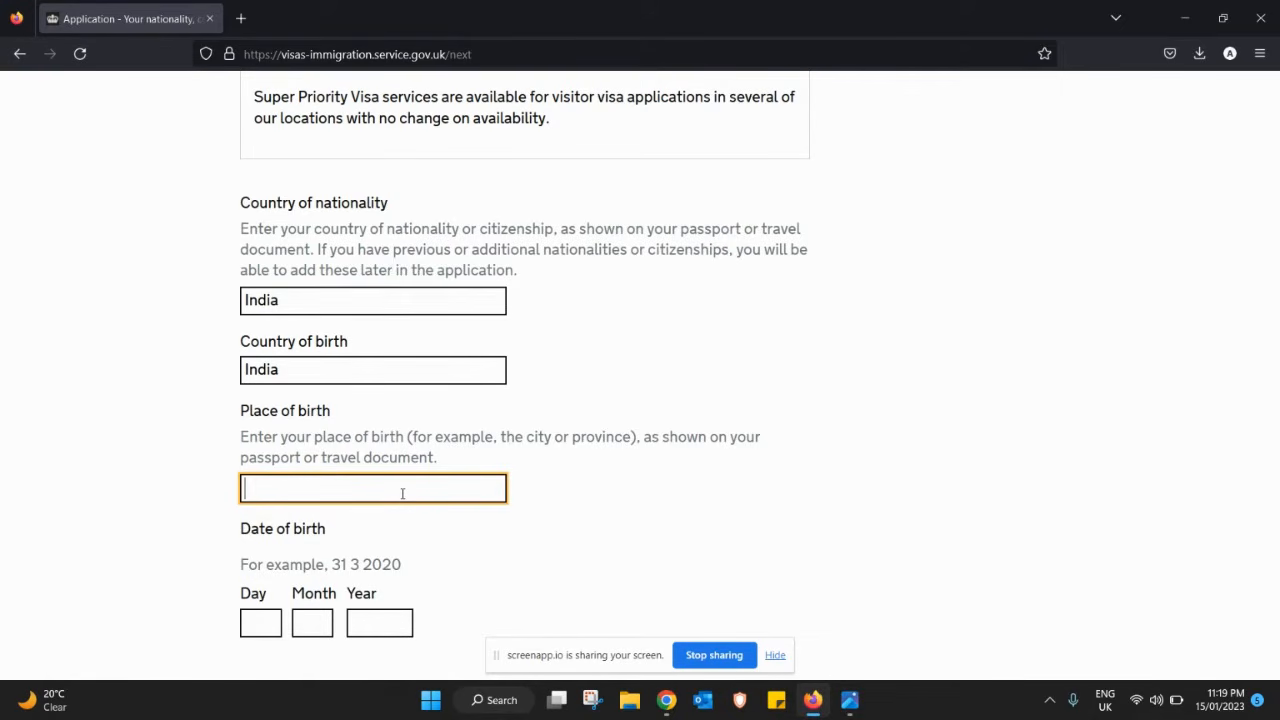
text(Jalandhar)
click(271, 623)
text(16)
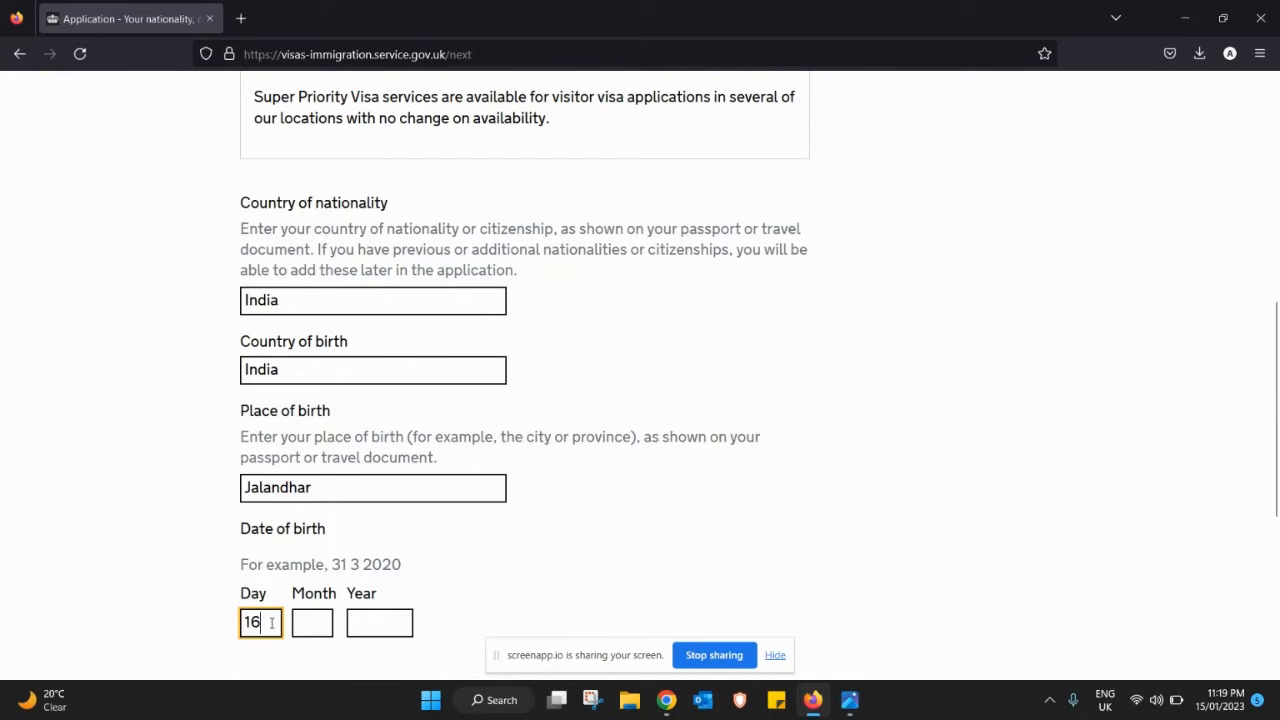
key(Tab)
text(09)
key(Tab)
text(19)
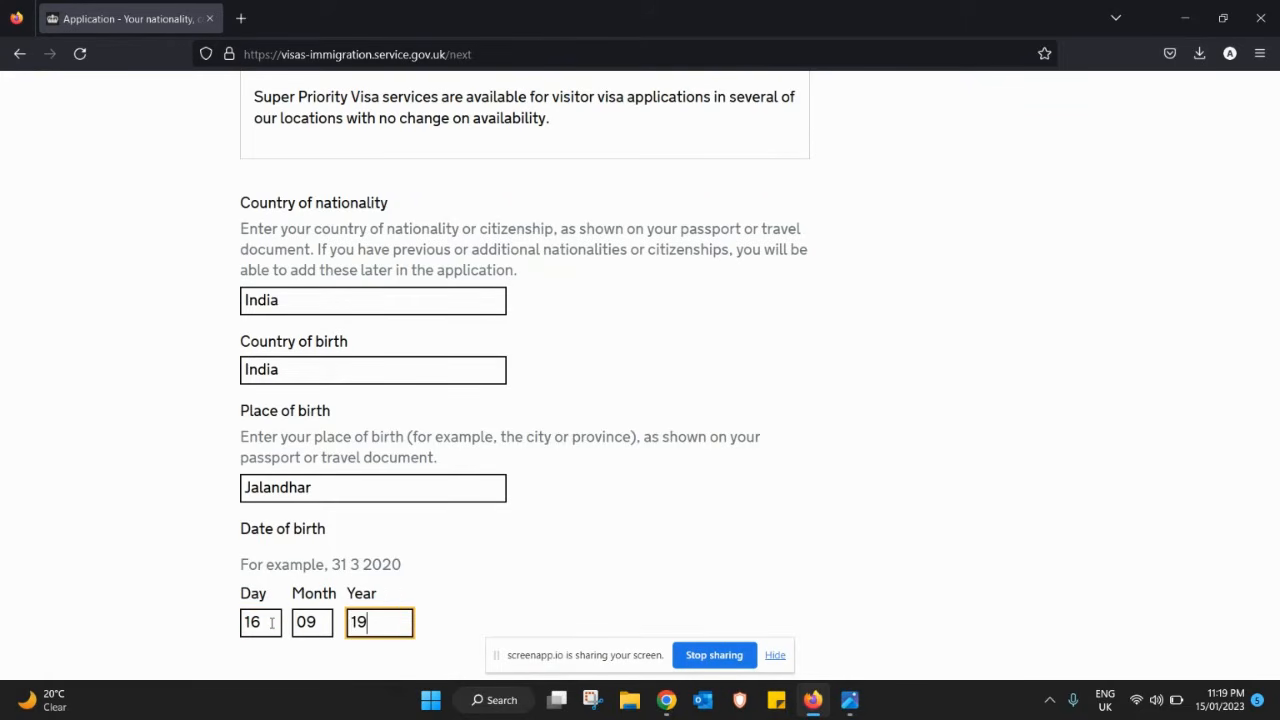
text(88)
scroll(1275, 422, down, 3)
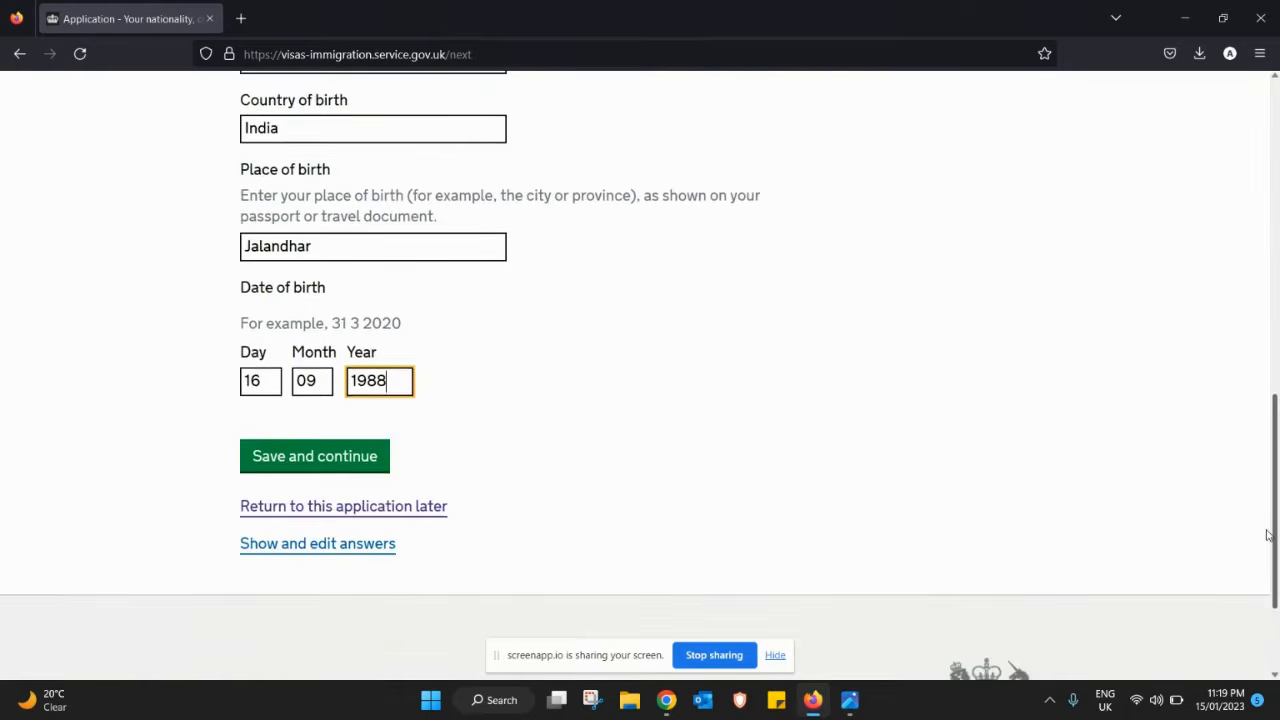
click(298, 393)
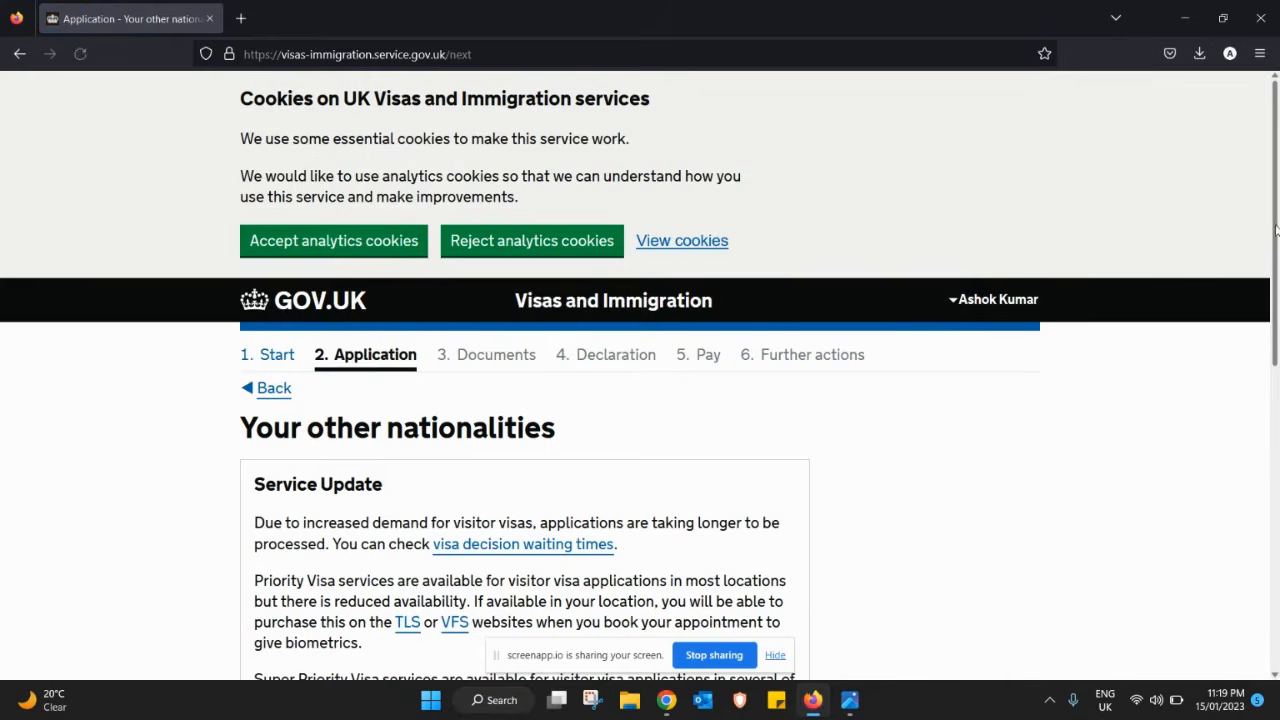
- Answer No to holding any other nationality and save the page
scroll(1275, 258, down, 2)
drag(1275, 258, 1265, 458)
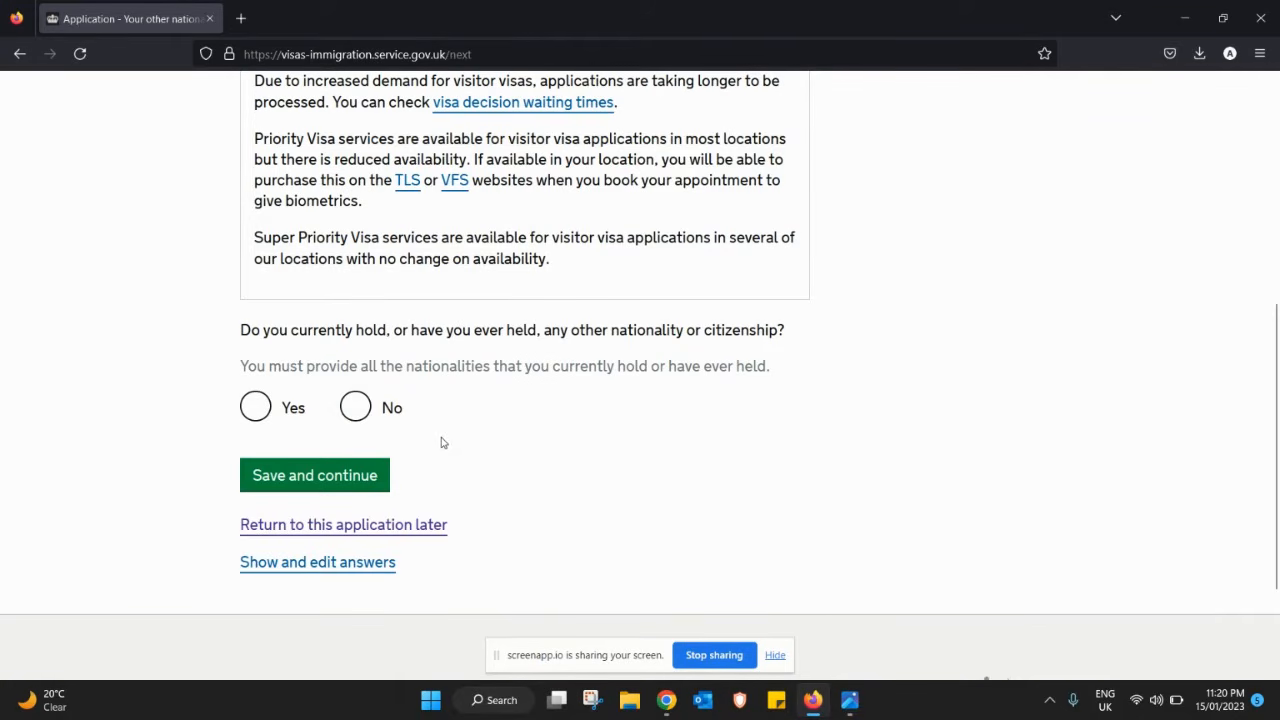
click(356, 408)
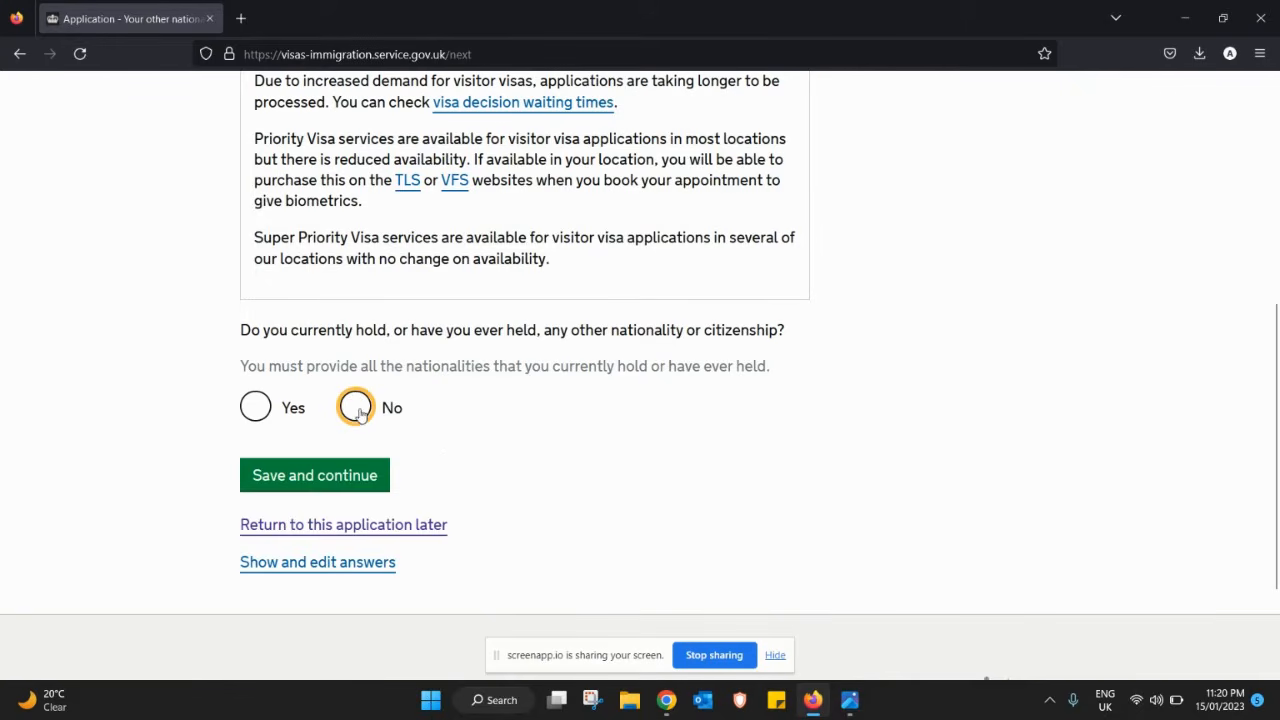
click(329, 476)
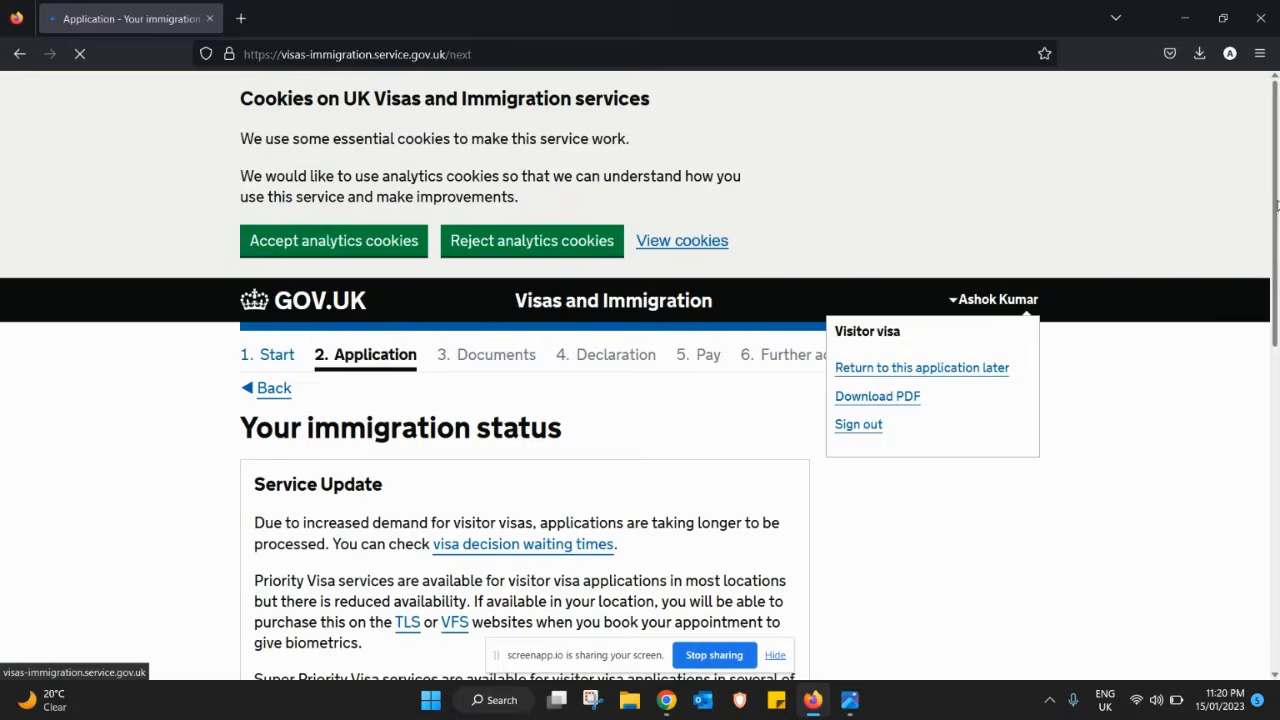
drag(1276, 231, 1265, 441)
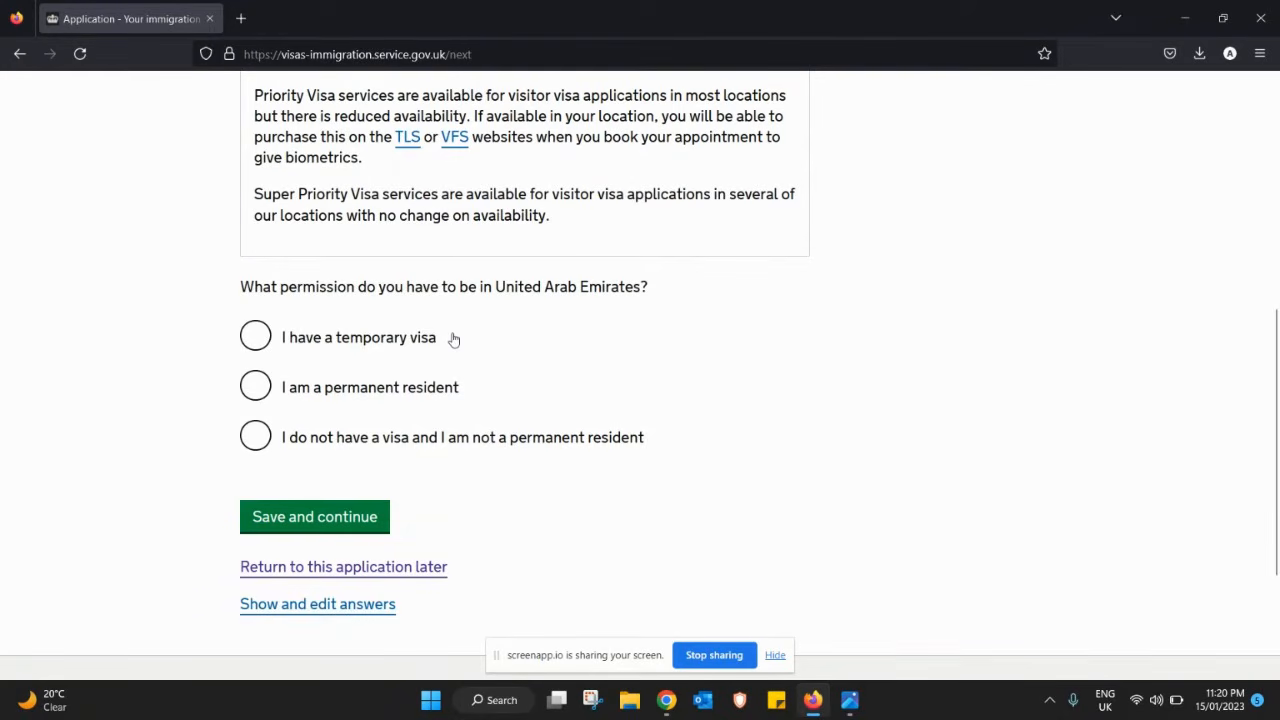
- Choose 'I have a temporary visa' valid until 12 12 2023 and save
click(256, 340)
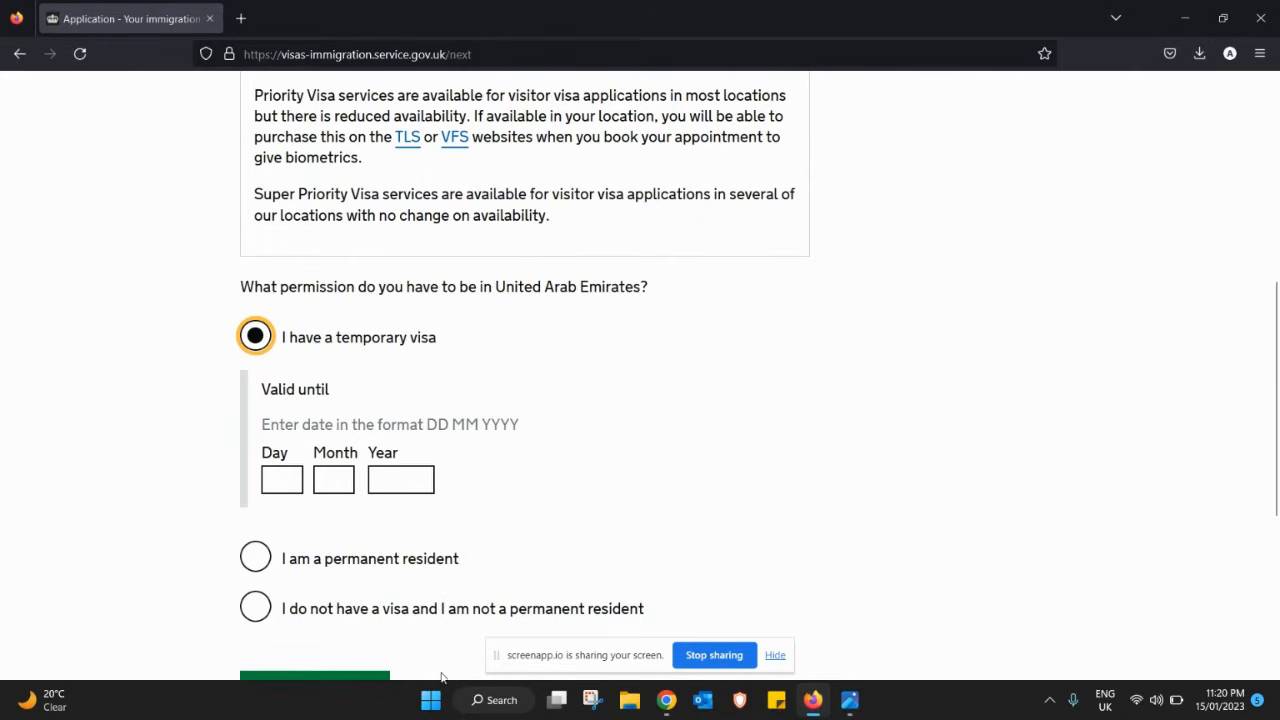
click(288, 484)
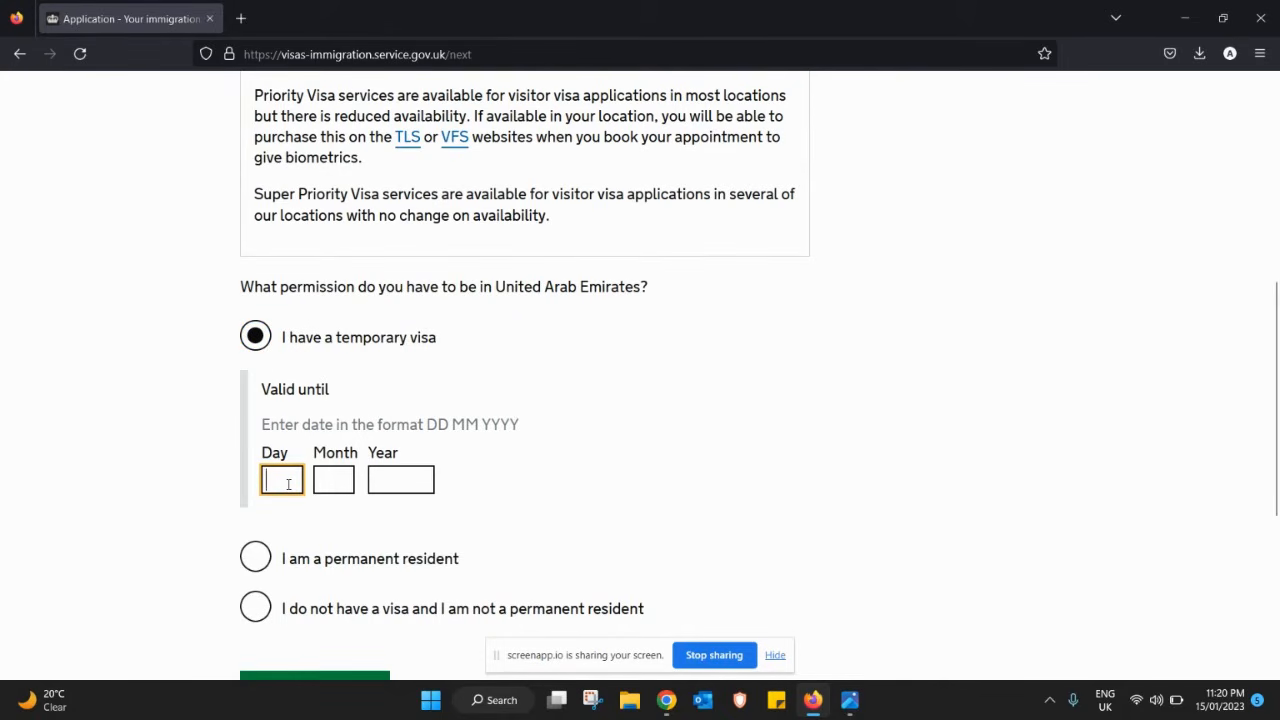
text(12)
key(Tab)
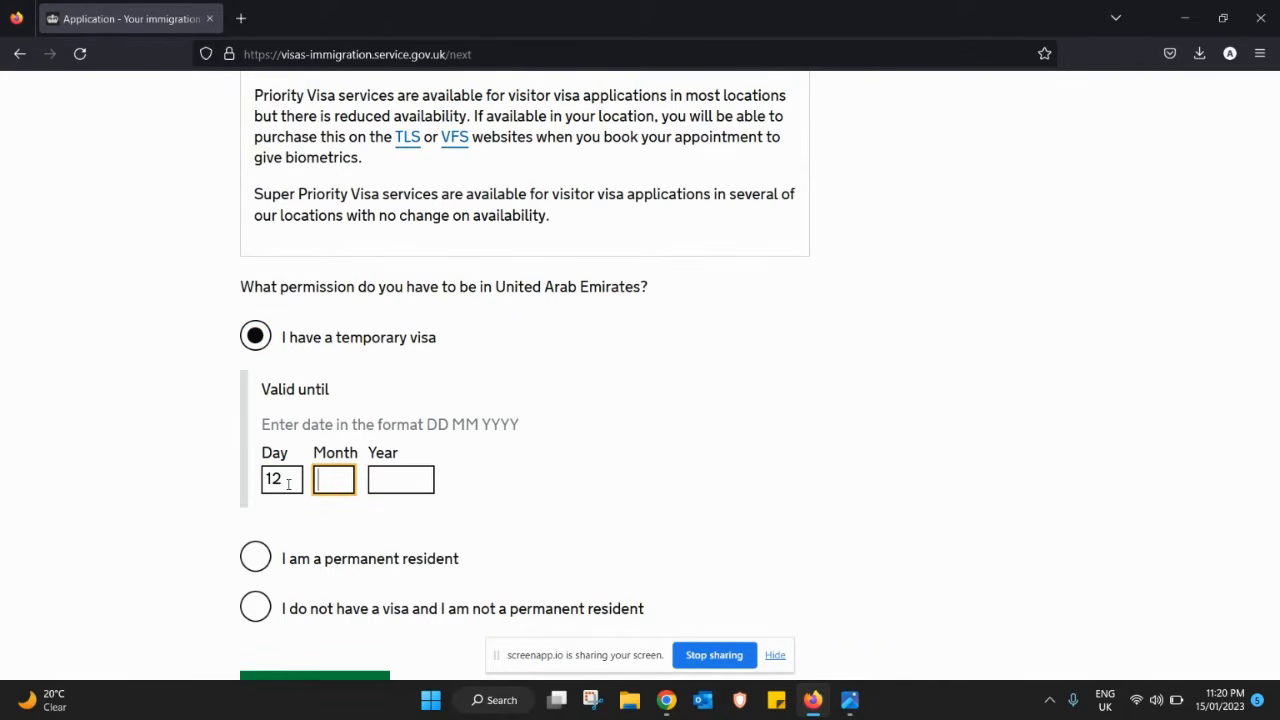
key(shift+Tab)
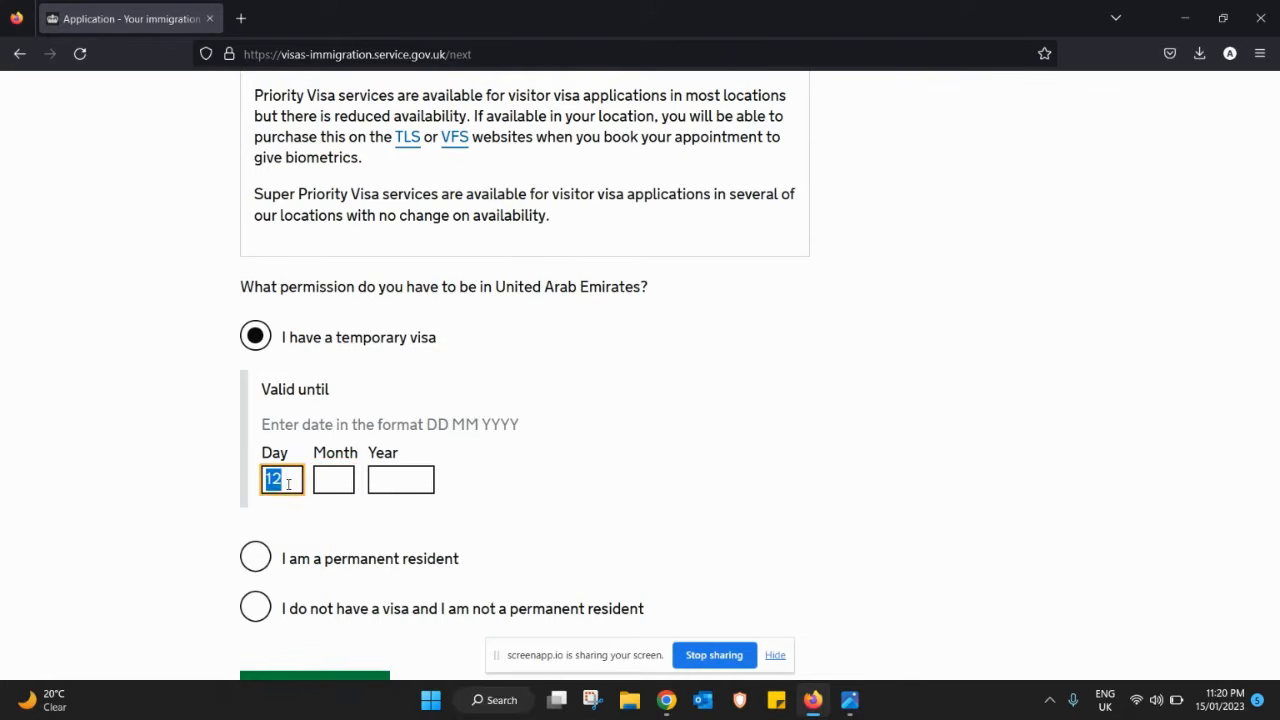
key(Tab)
key(shift+Tab)
key(Tab)
text(12)
key(Tab)
text(2)
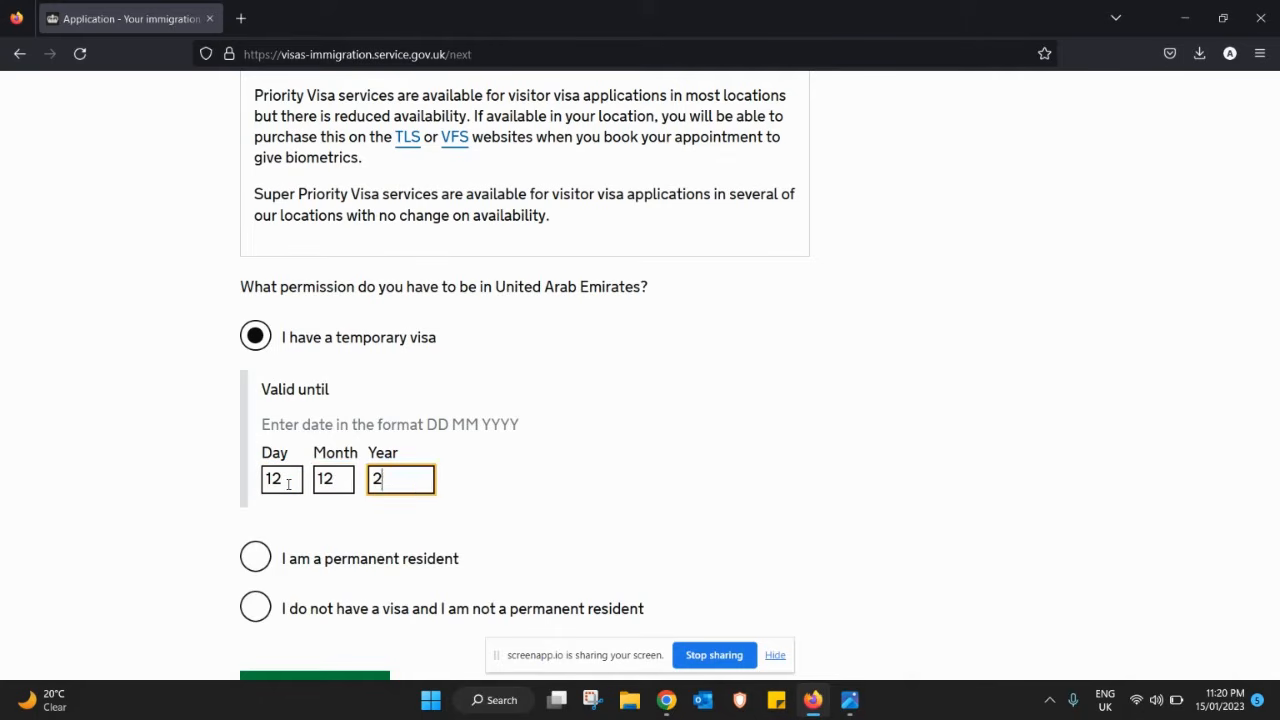
text(023)
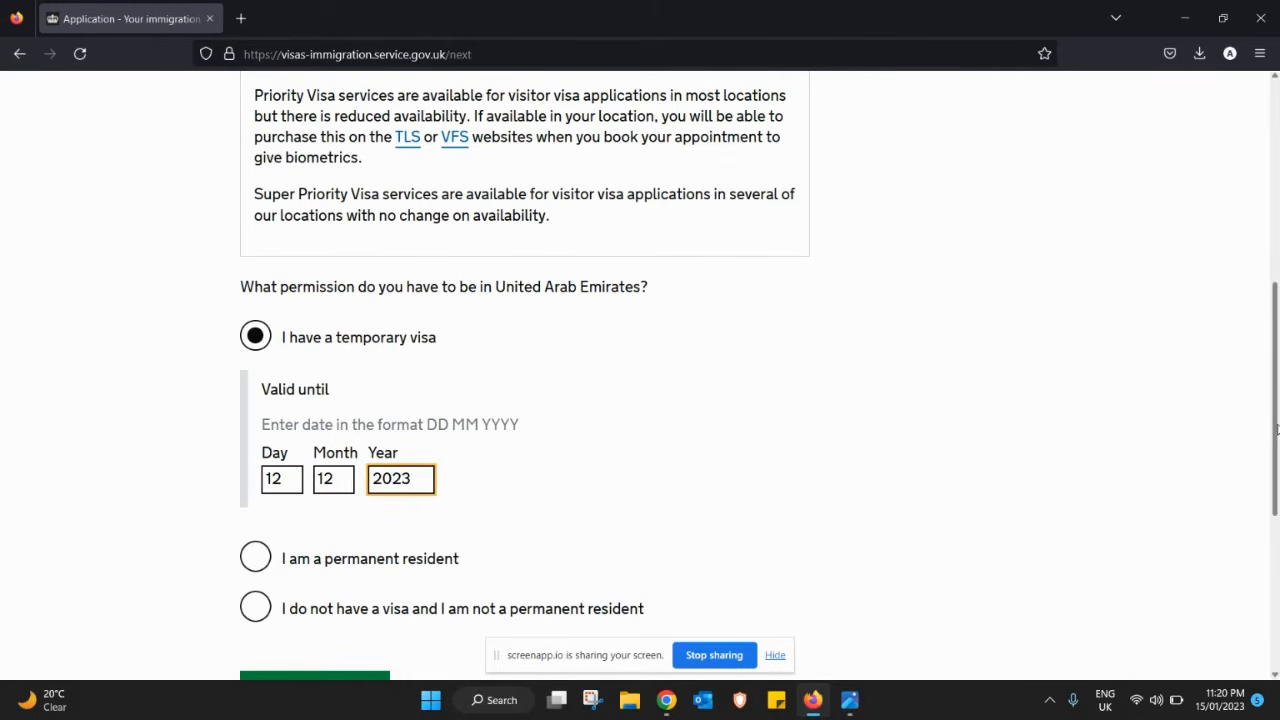
scroll(1276, 428, down, 3)
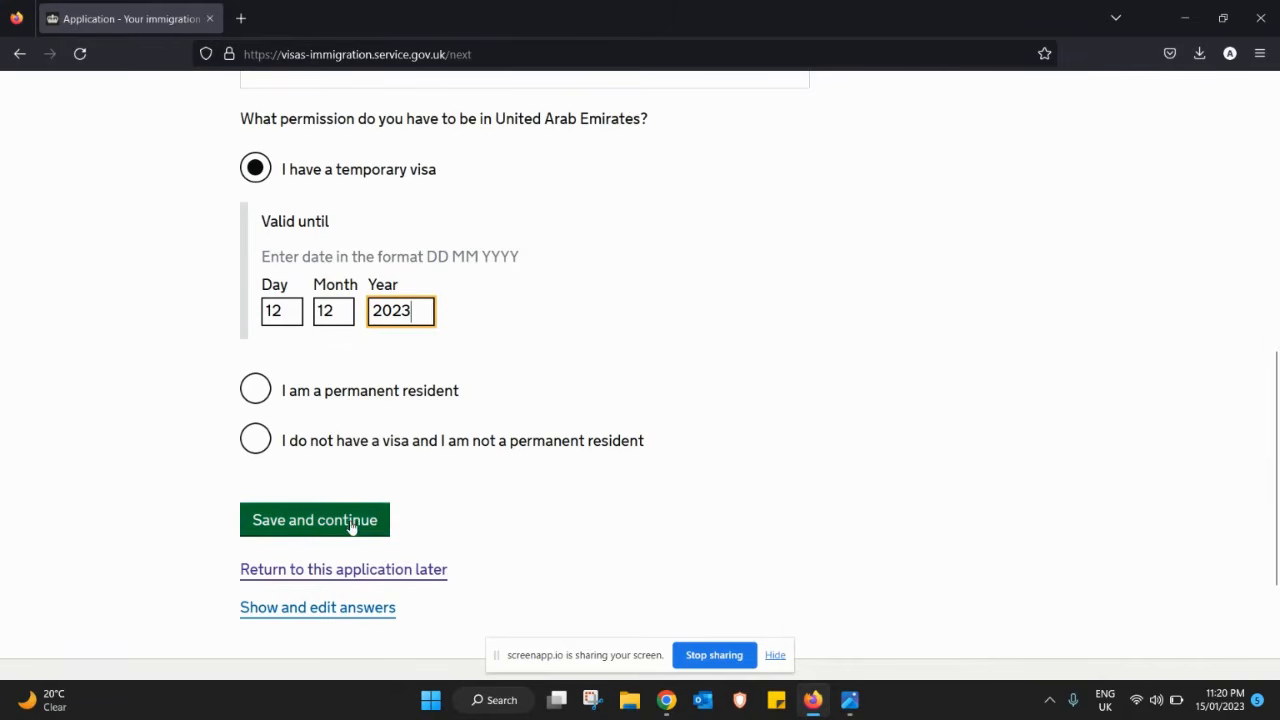
click(351, 526)
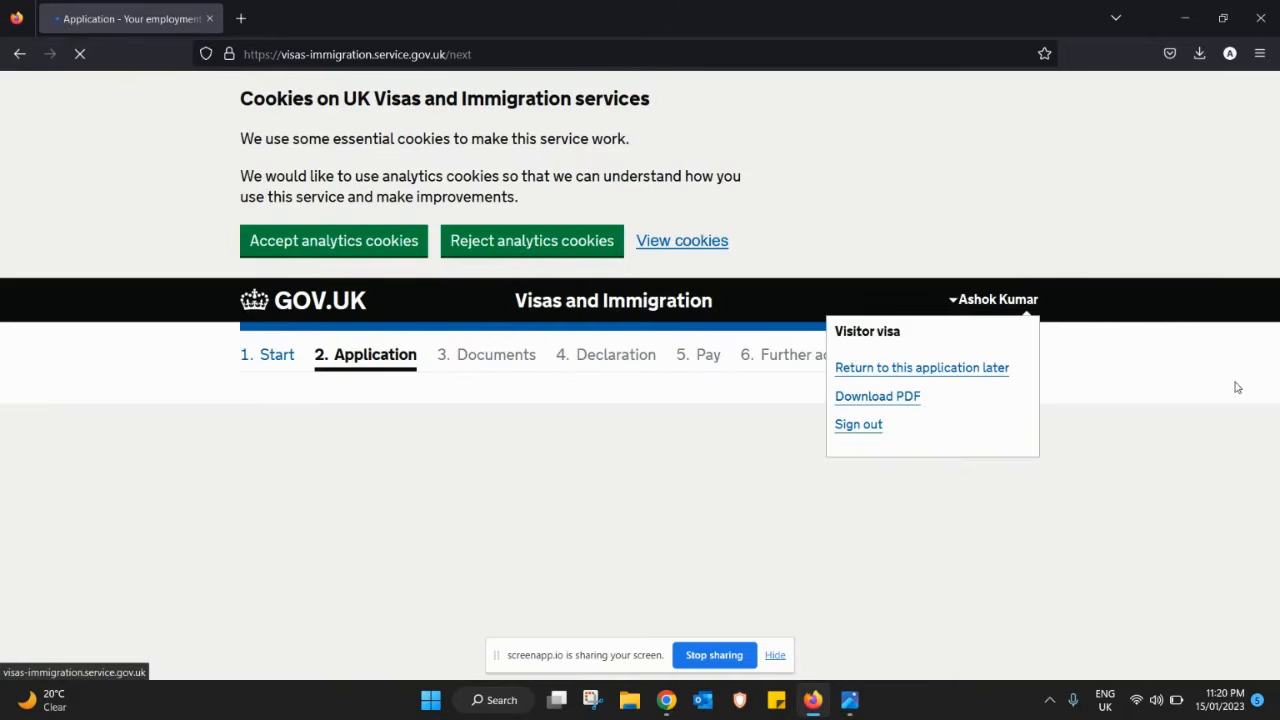
- Tick only Employed as the employment status and save the page
scroll(1278, 425, down, 4)
scroll(1278, 425, down, 3)
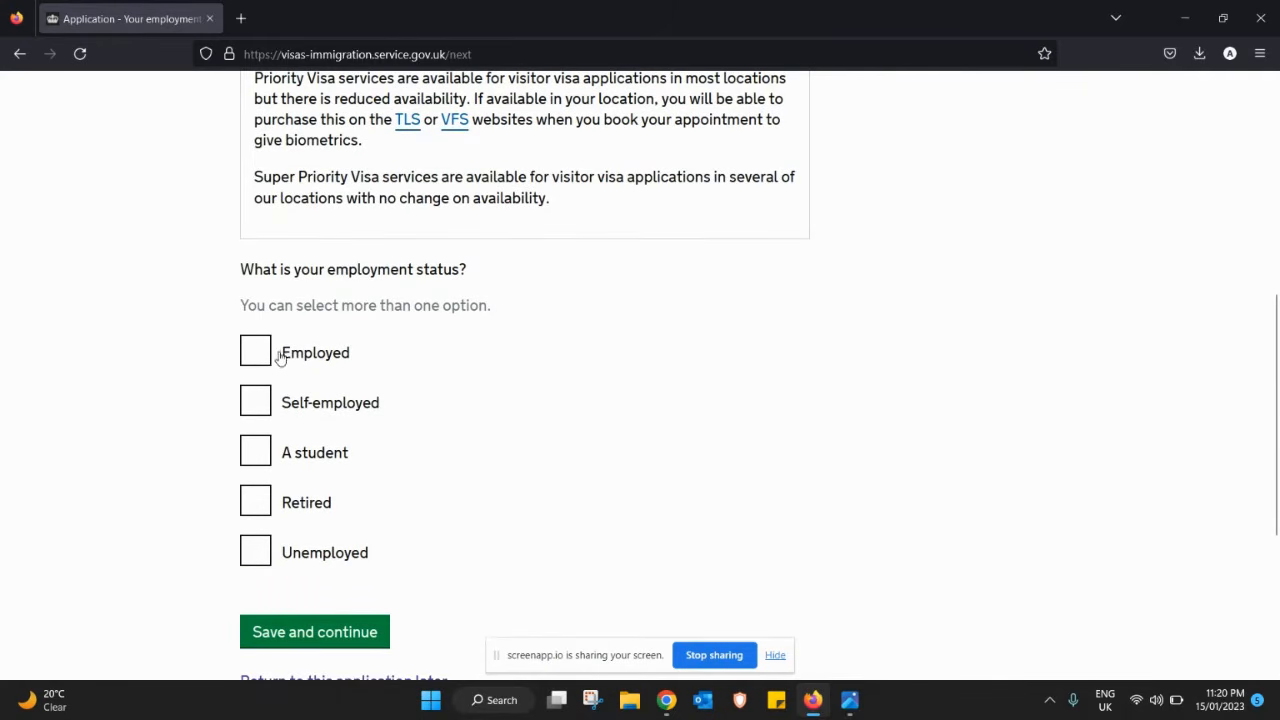
click(263, 358)
click(263, 358)
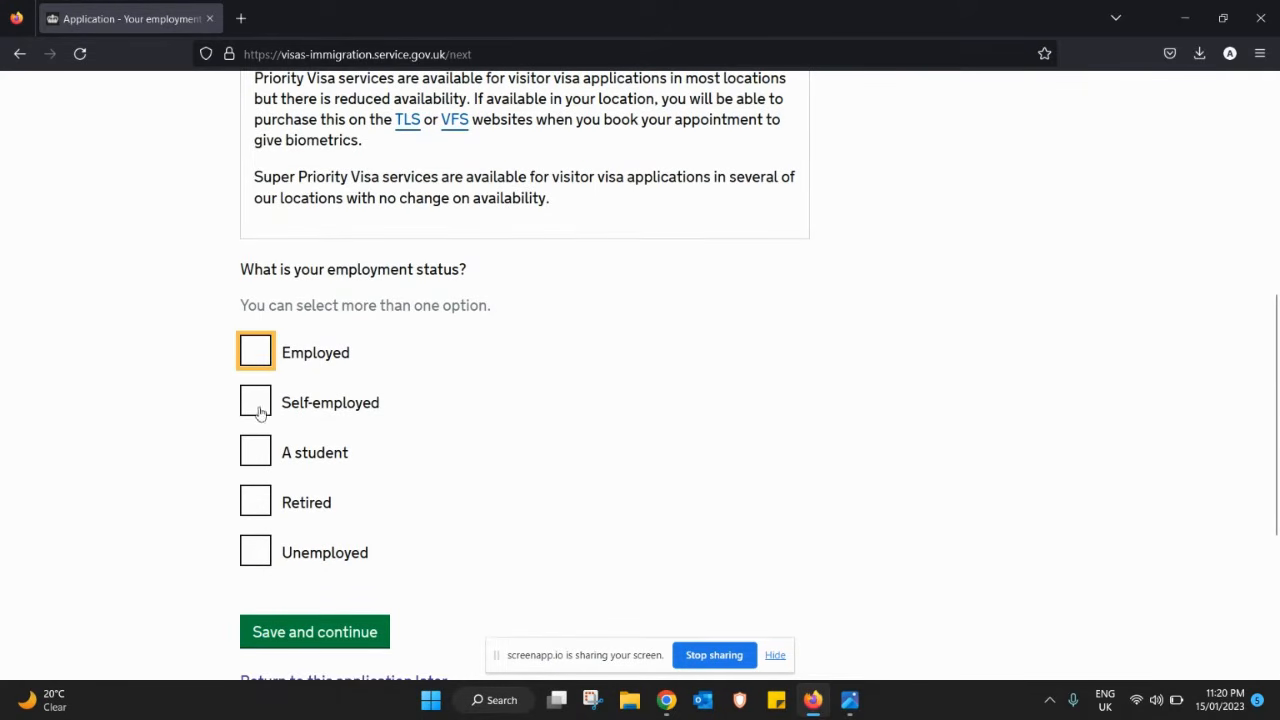
click(258, 418)
click(256, 406)
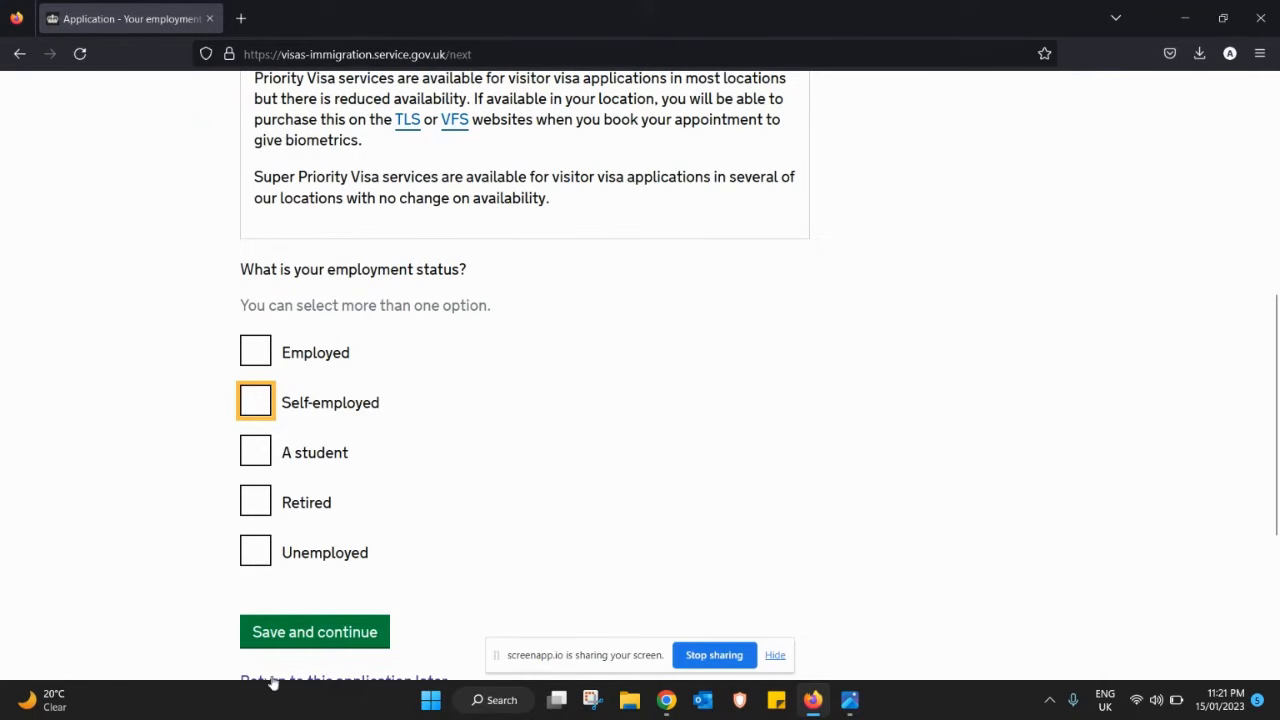
click(268, 354)
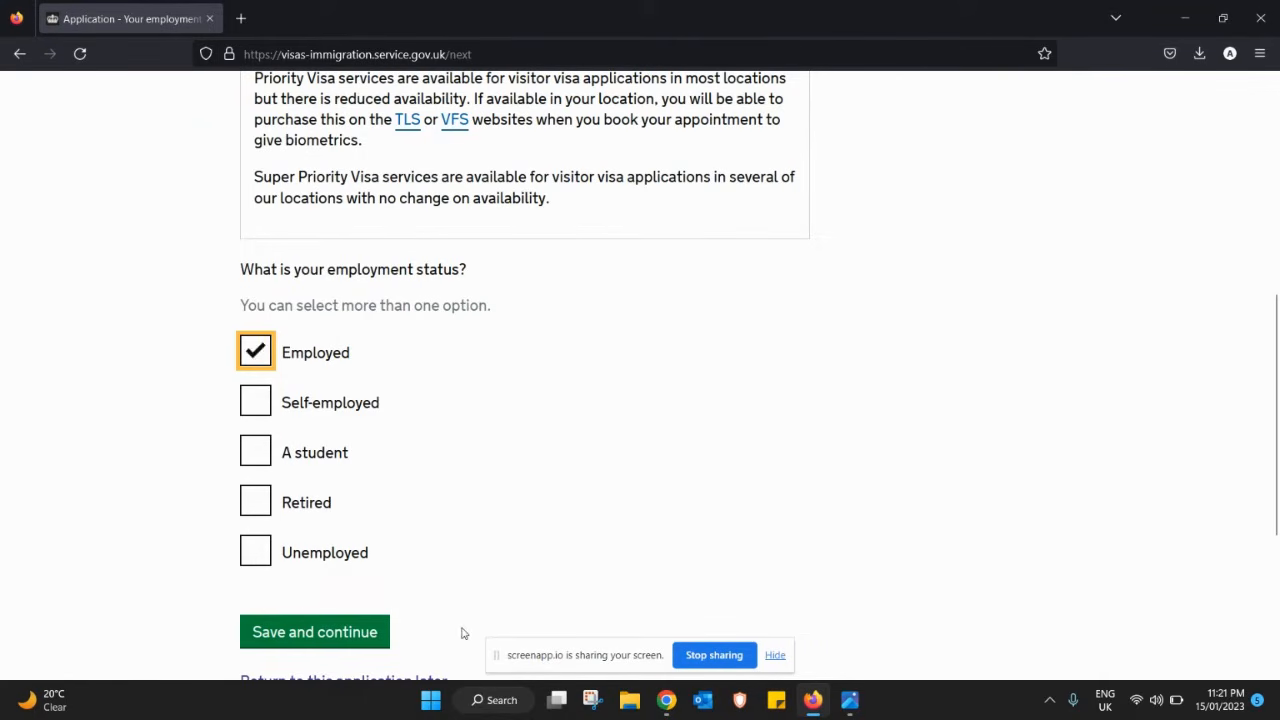
click(345, 637)
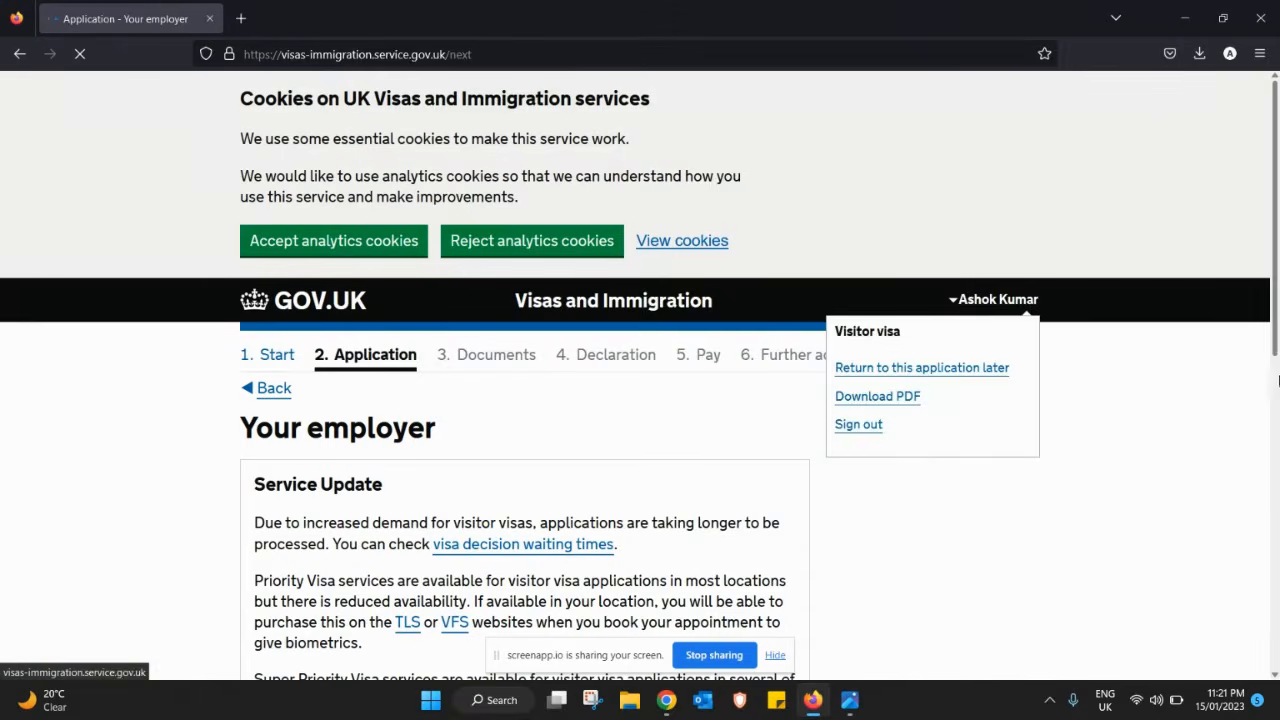
- Enter employer name ABC and pick the suggested first address line and PO box line
drag(1275, 256, 1250, 366)
scroll(1250, 366, down, 6)
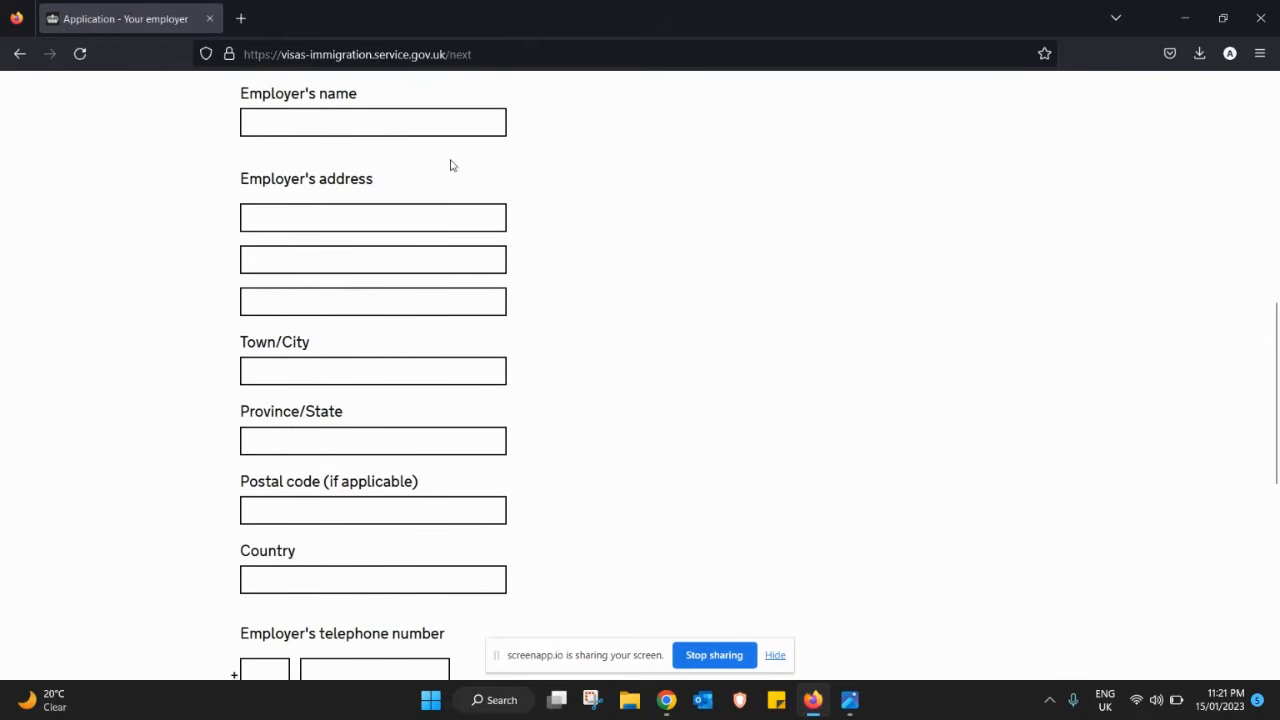
click(425, 129)
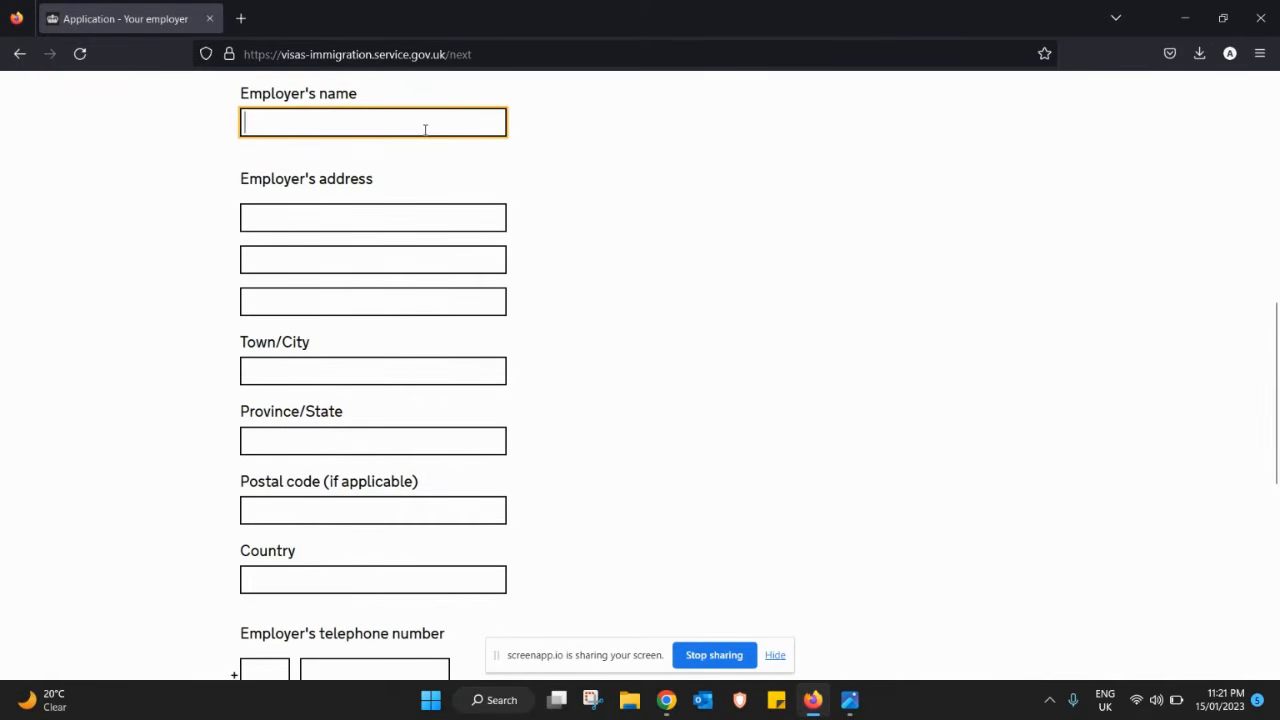
text(ABC)
key(Tab)
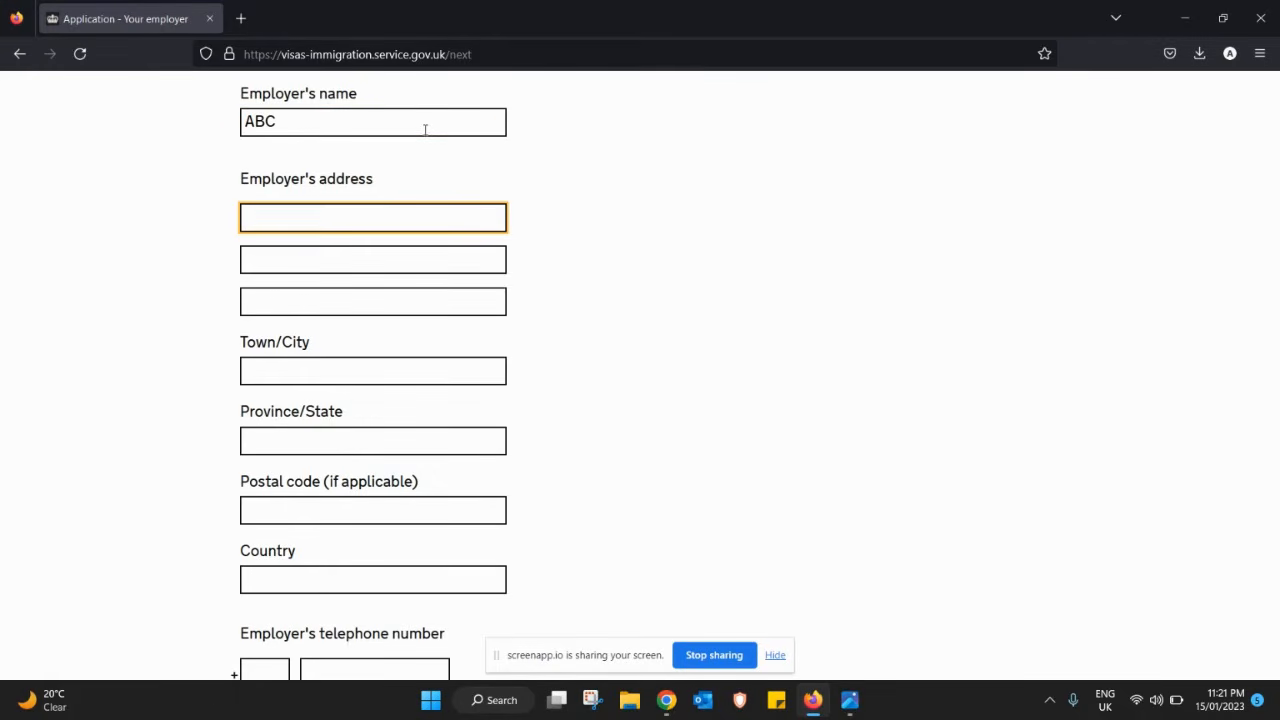
text(Jab)
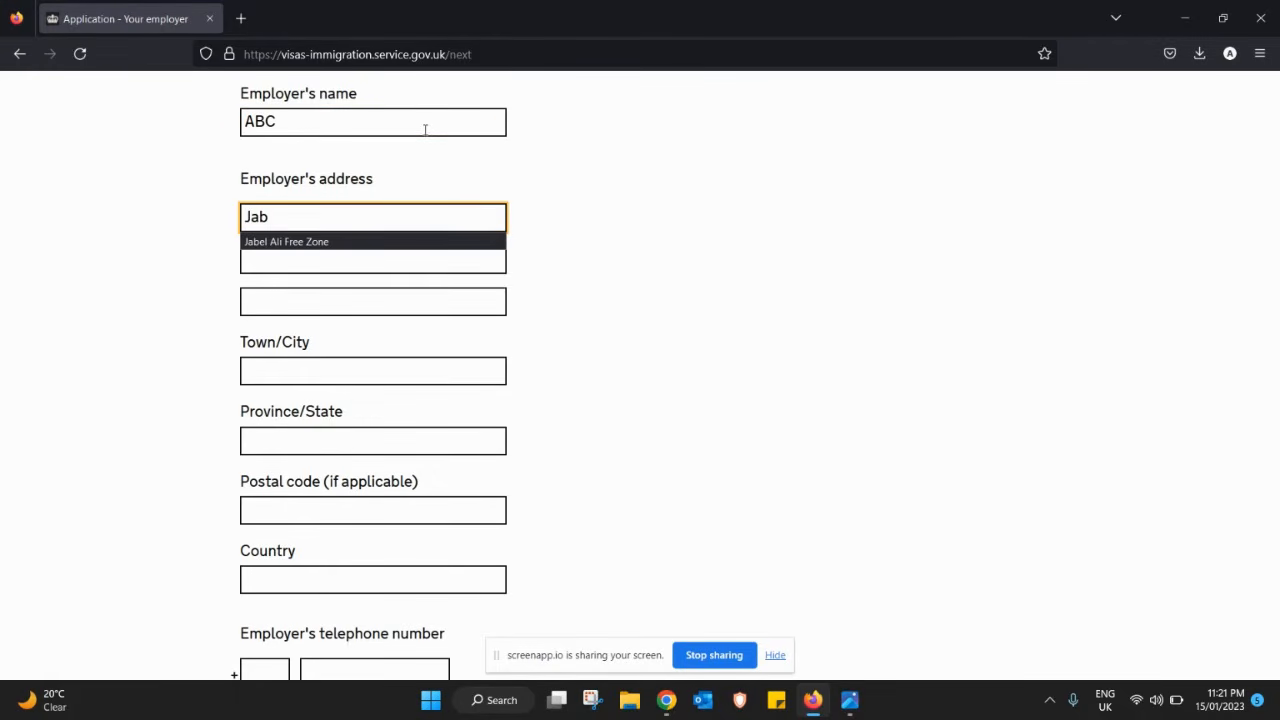
click(295, 245)
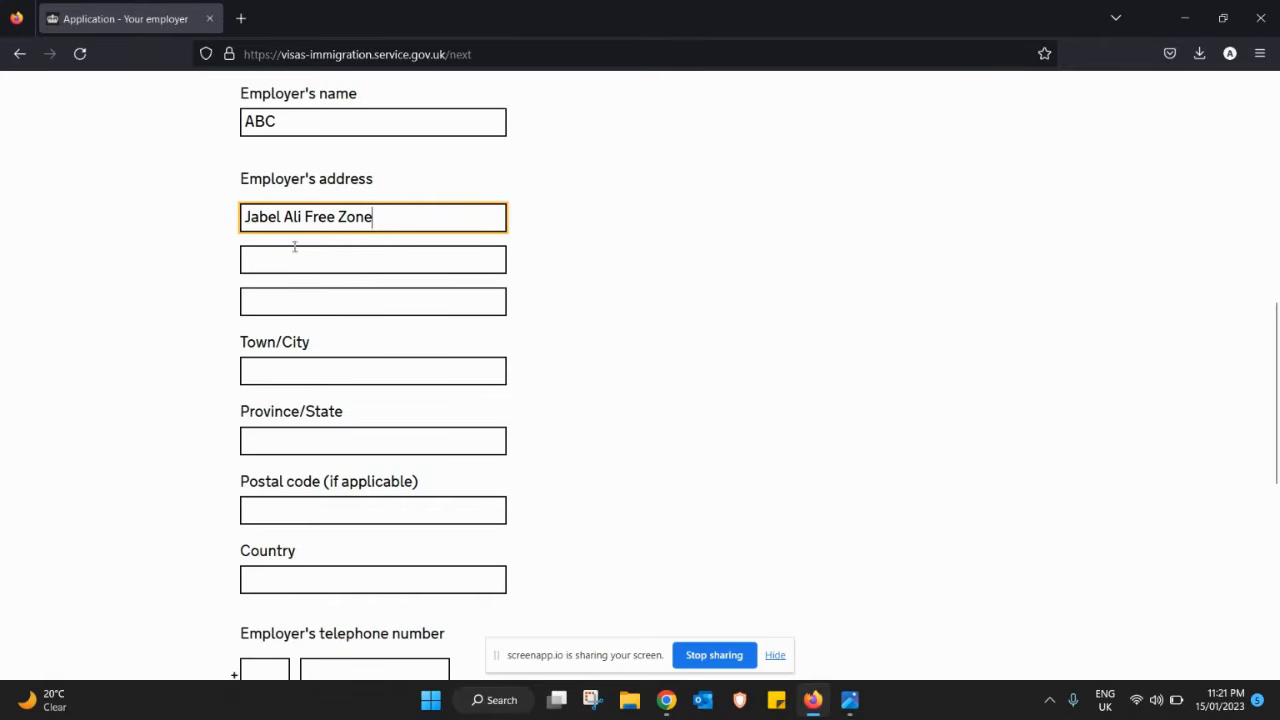
click(283, 262)
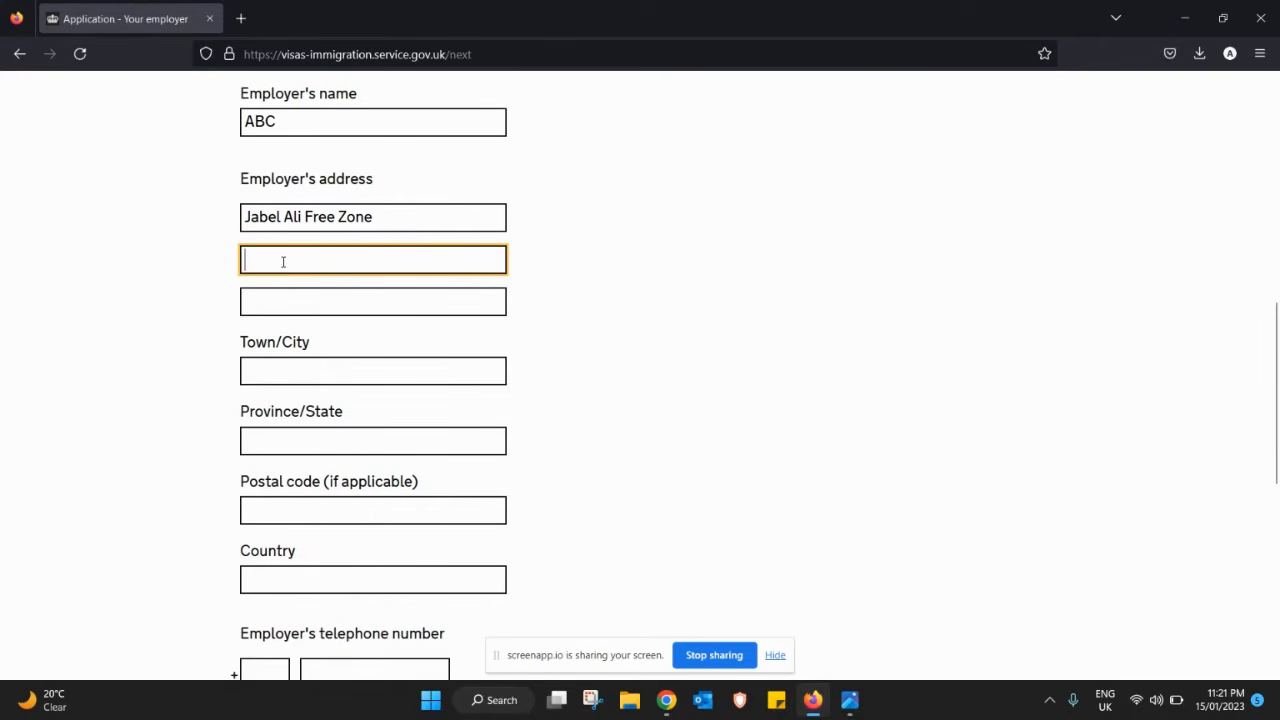
text(PO)
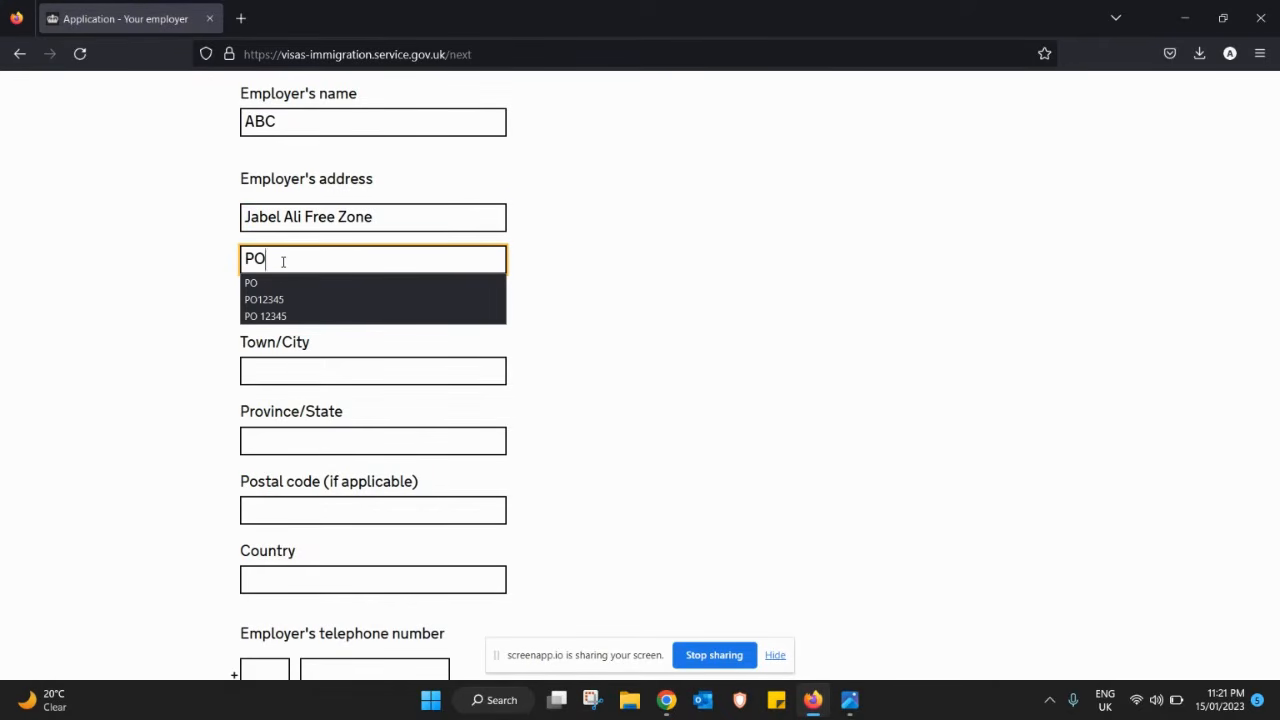
click(272, 297)
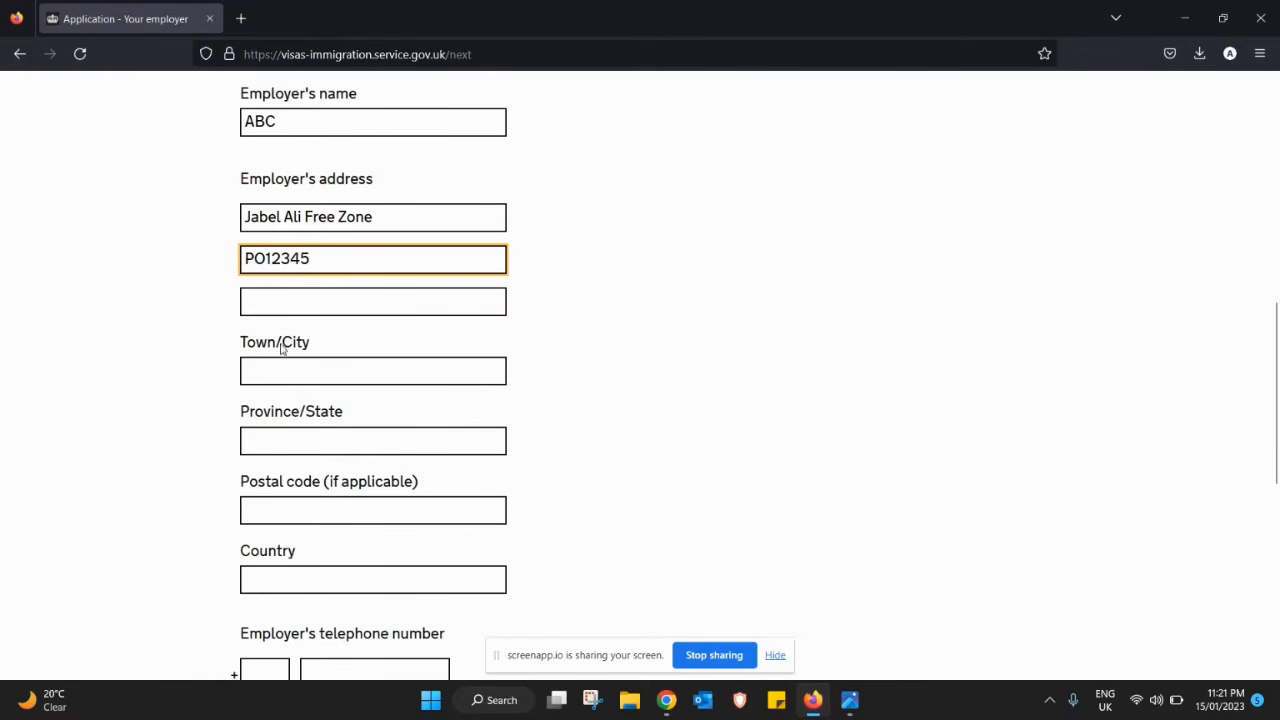
- Set the employer's town/city and province/state to Dubai and country to United Arab Emirates
click(276, 361)
text(Dubai)
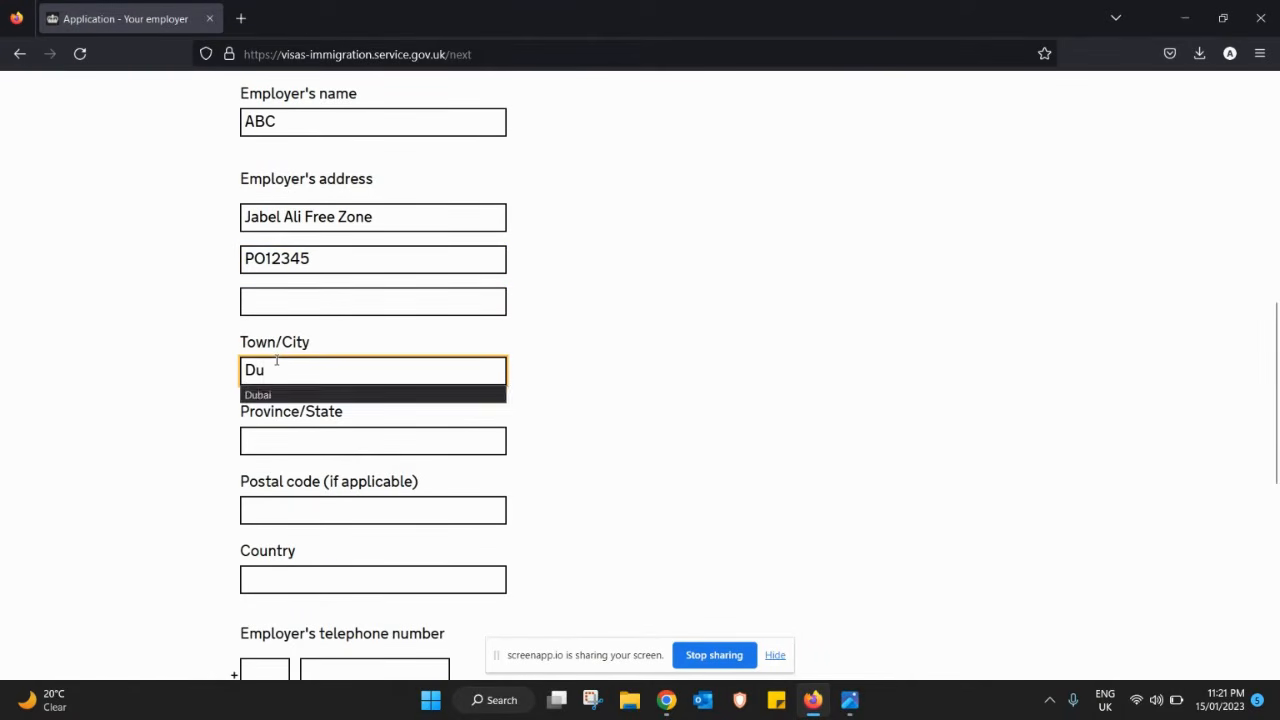
key(Tab)
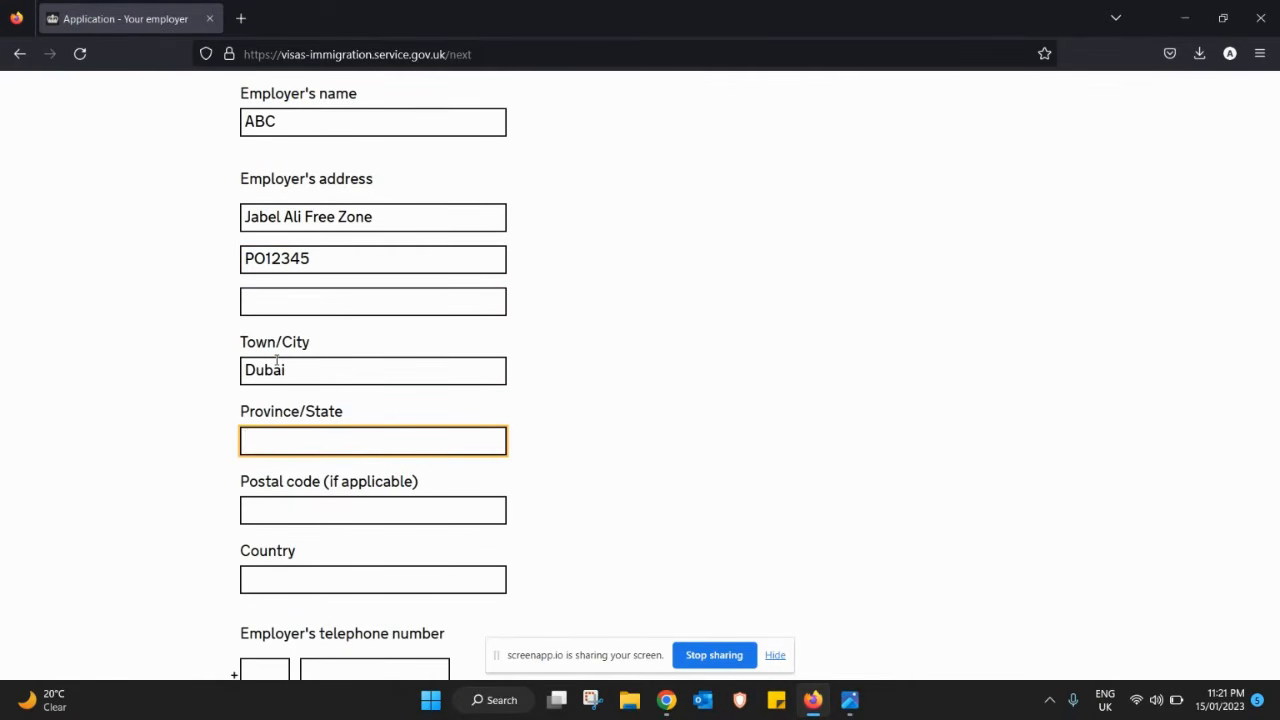
text(Dubai)
key(Tab)
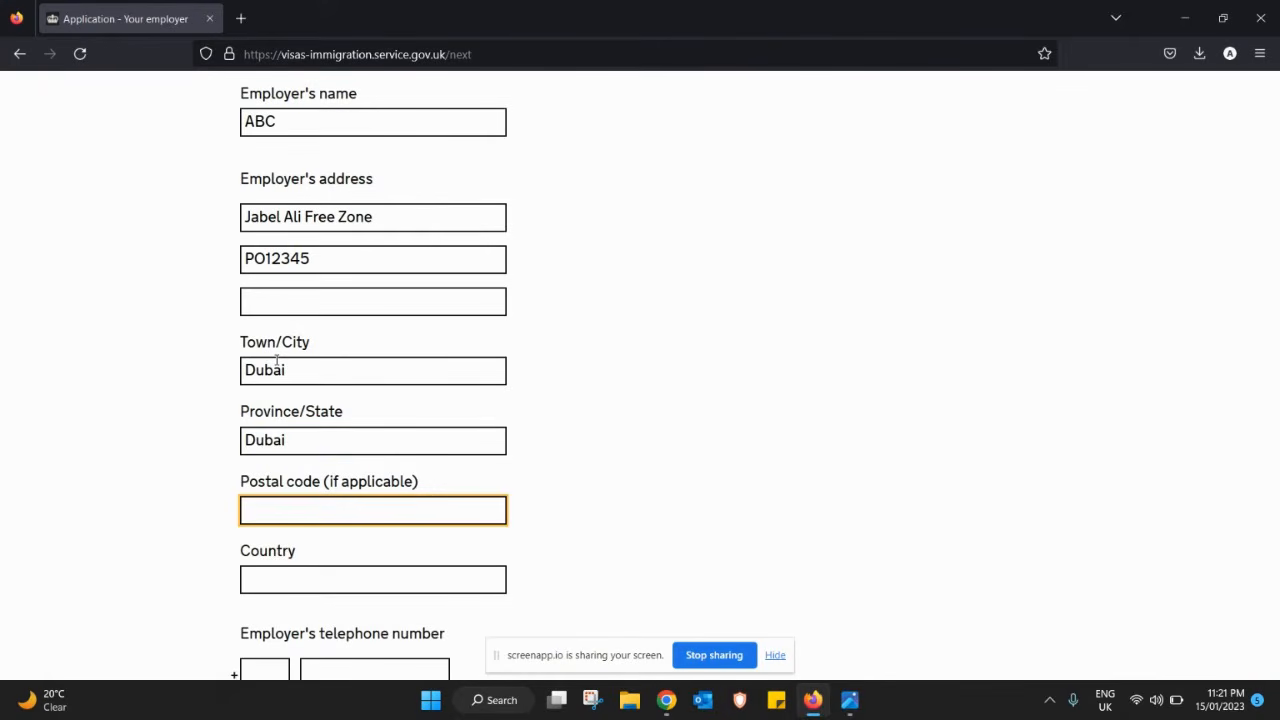
key(Tab)
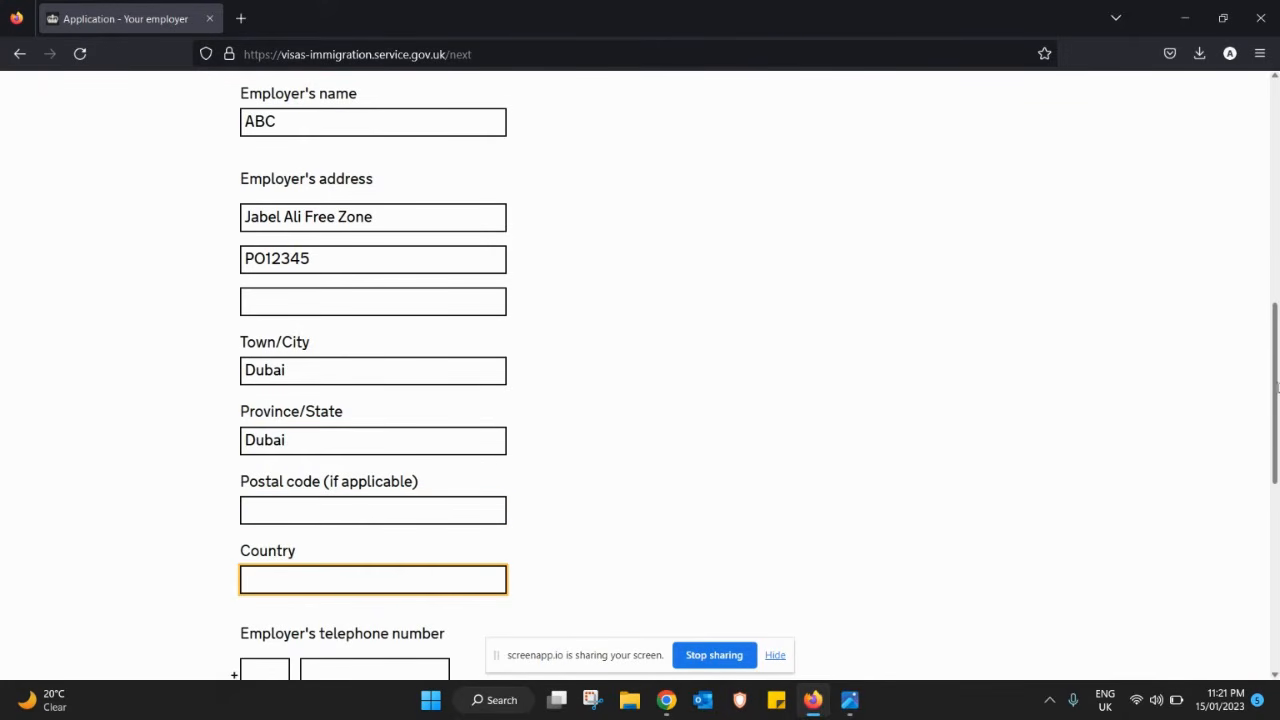
drag(1273, 393, 1271, 466)
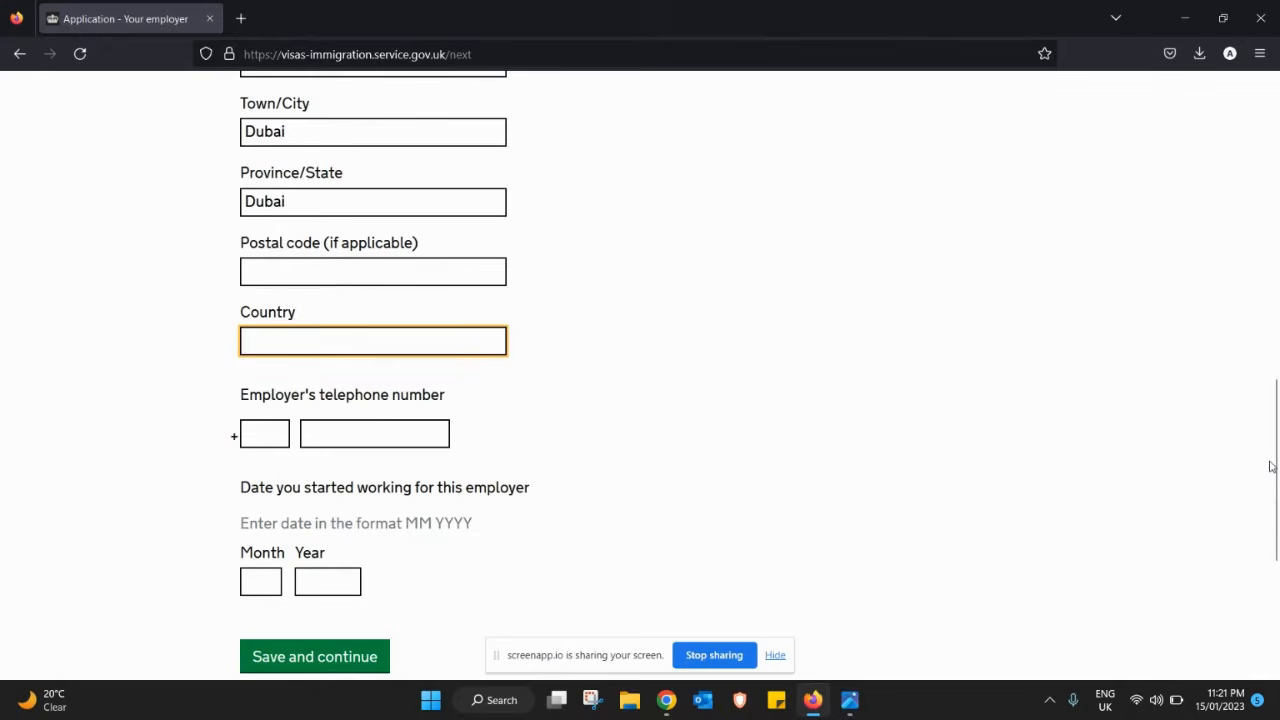
text(unitre)
key(BackSpace)
key(BackSpace)
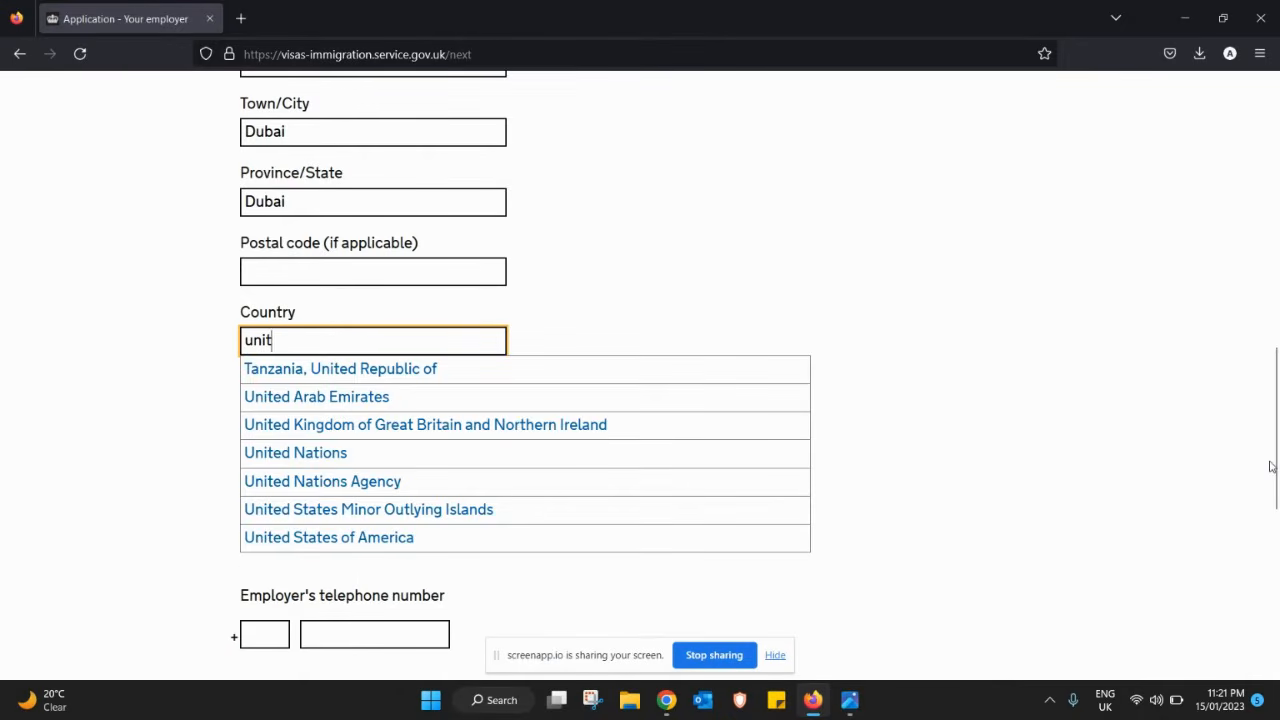
click(496, 404)
- Add the employer's telephone number with code 971 and start date 10/2009, then save
click(277, 437)
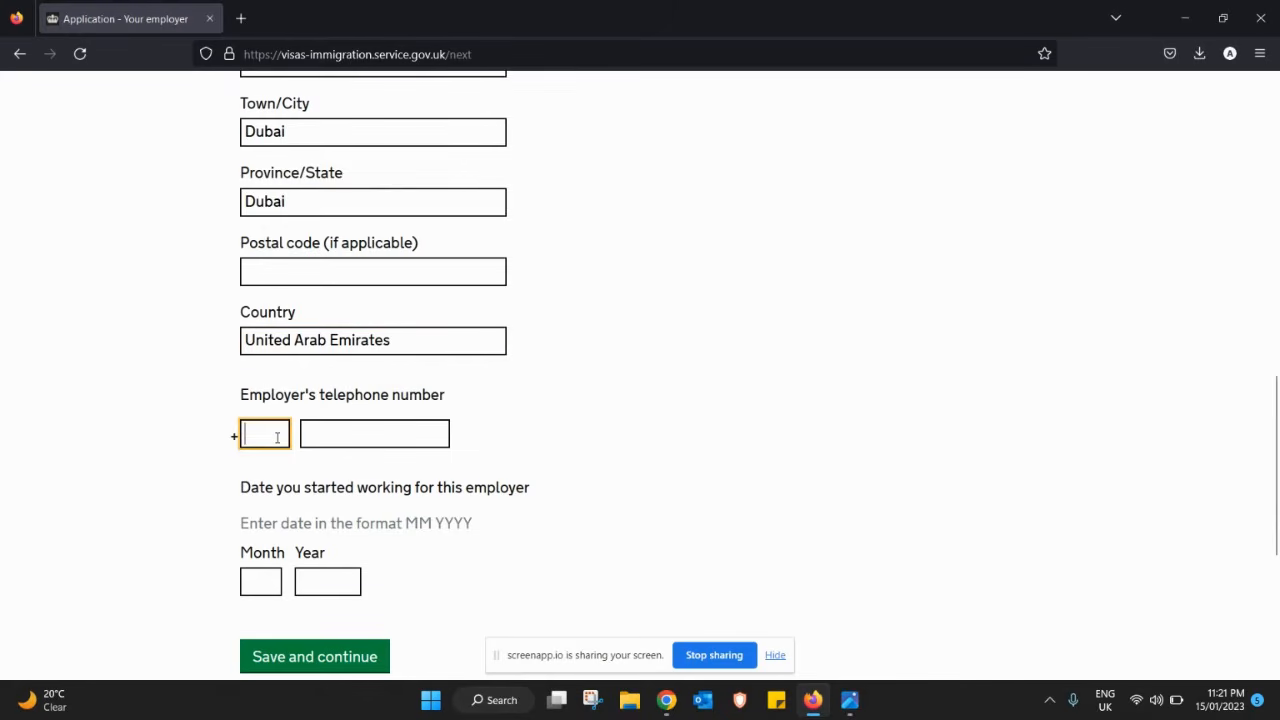
key(Tab)
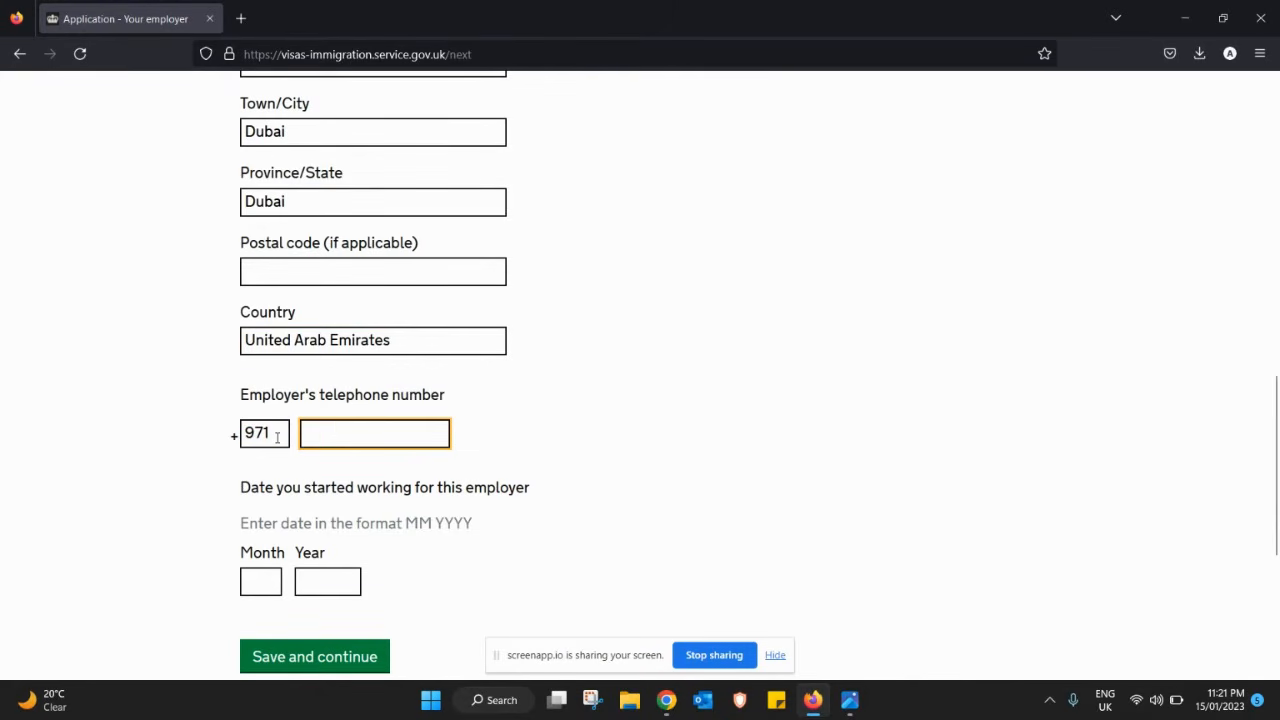
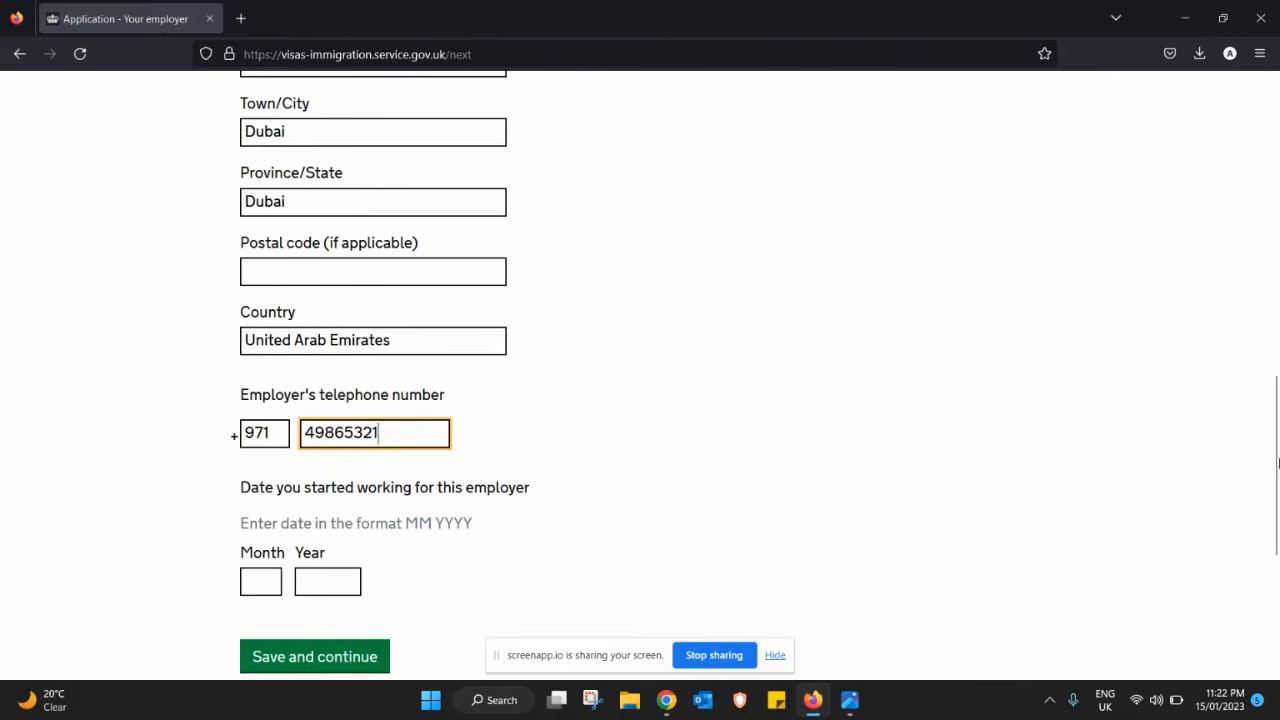
drag(1276, 478, 1277, 524)
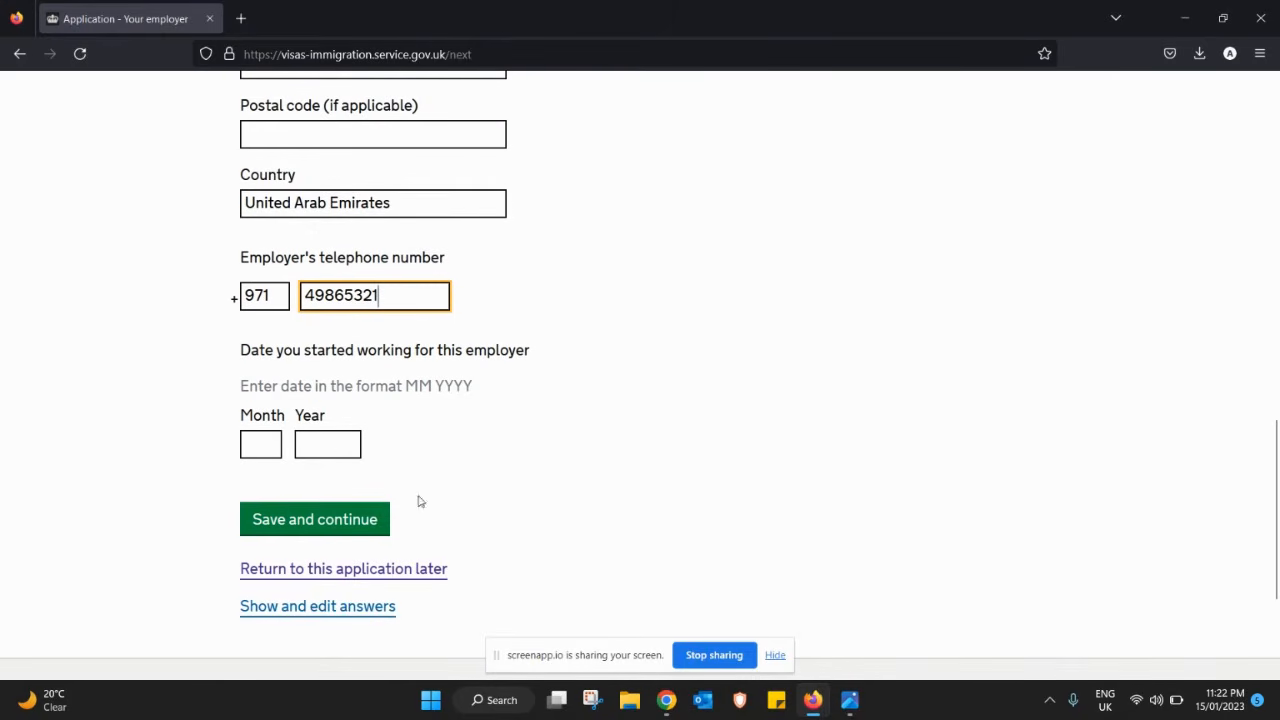
click(261, 444)
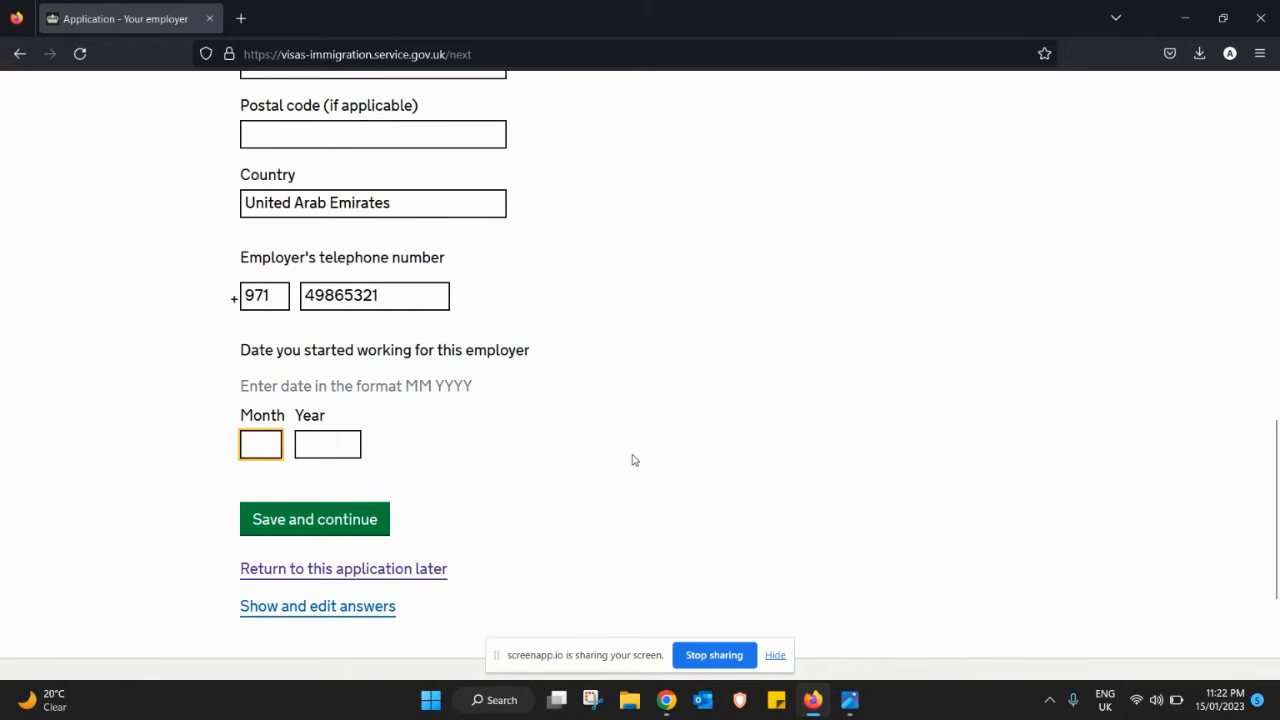
text(10)
key(Tab)
text(2)
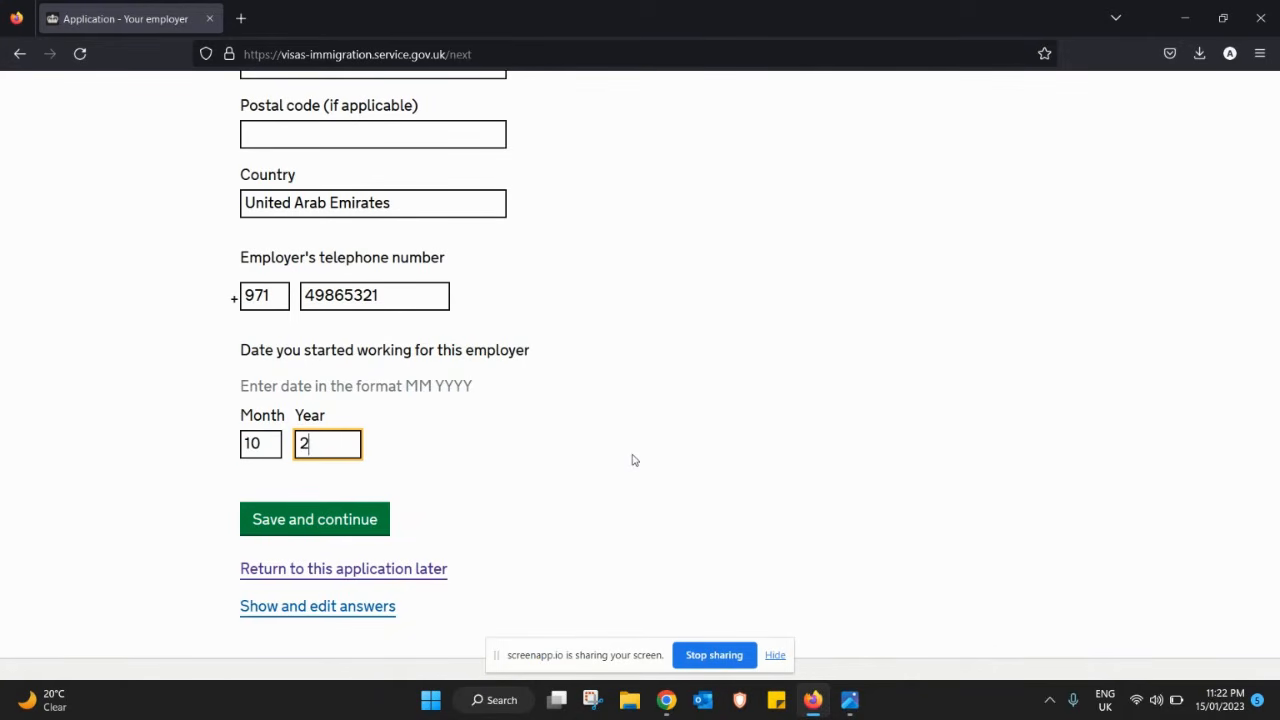
text(009)
click(374, 530)
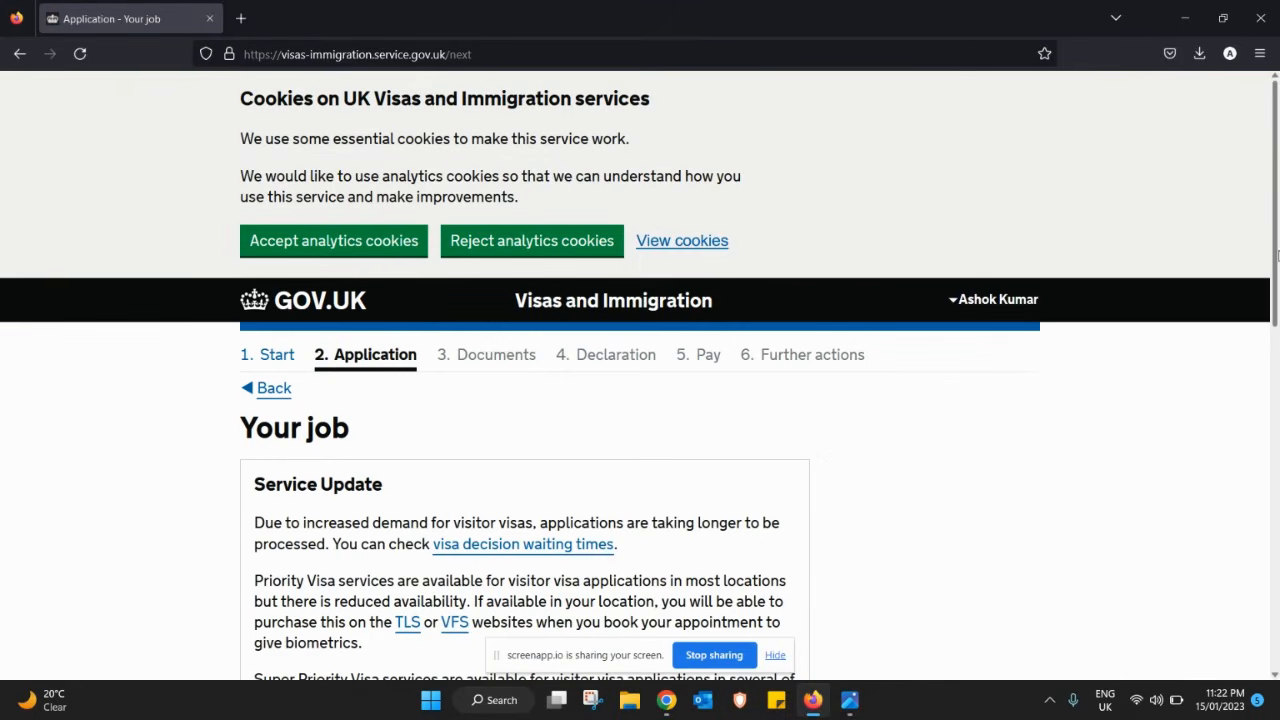
- Enter job title Salesman, monthly pay AED 8000 and description 'I am Sales man', then save
drag(1276, 264, 1277, 498)
click(373, 268)
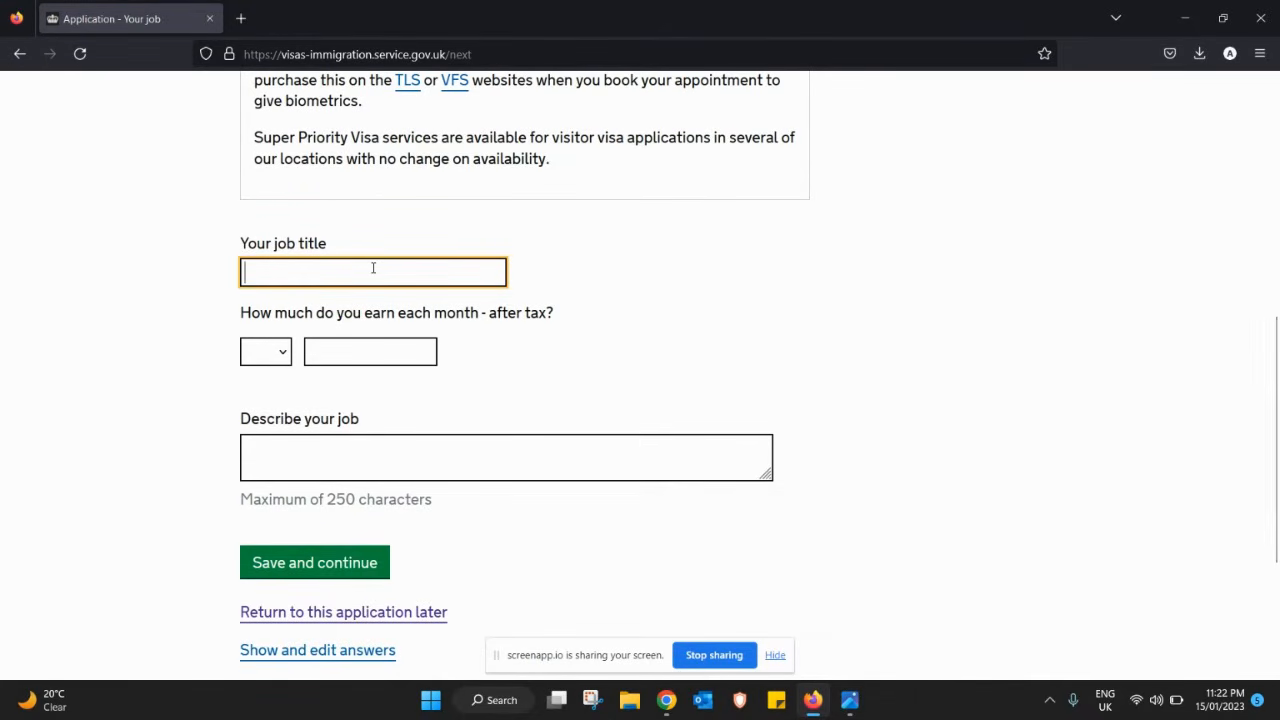
text(Sale)
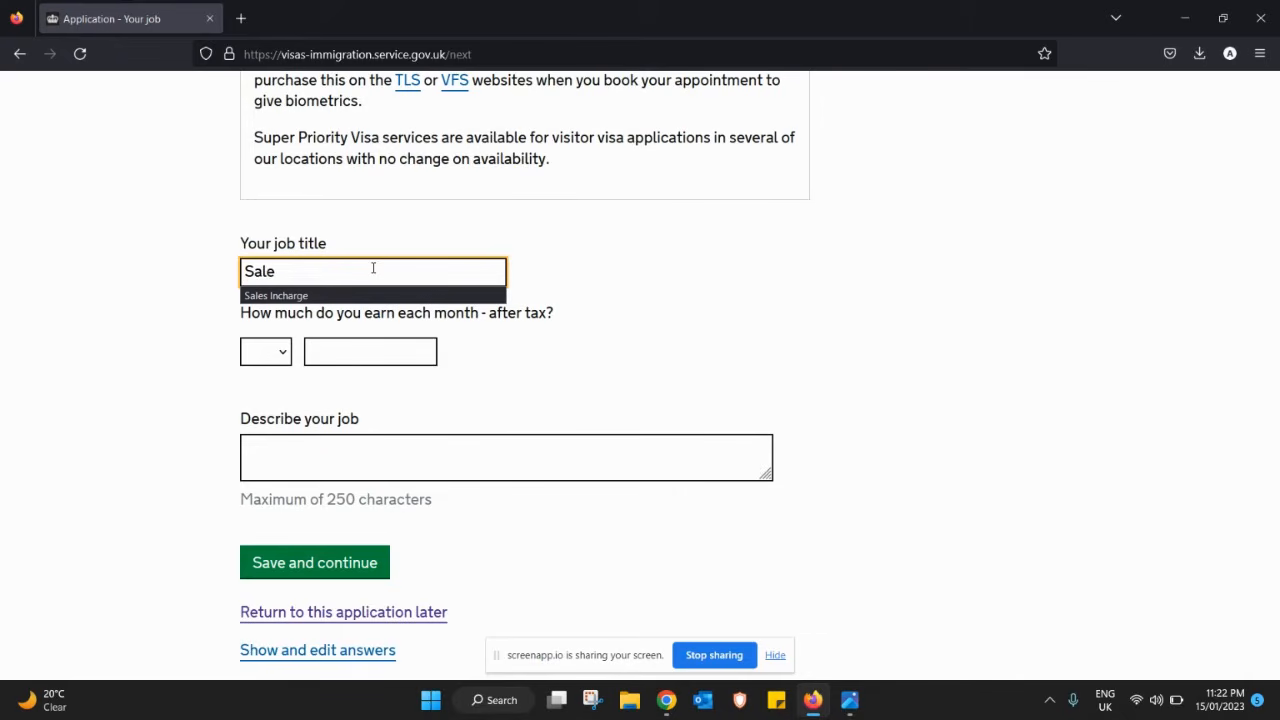
text(sman)
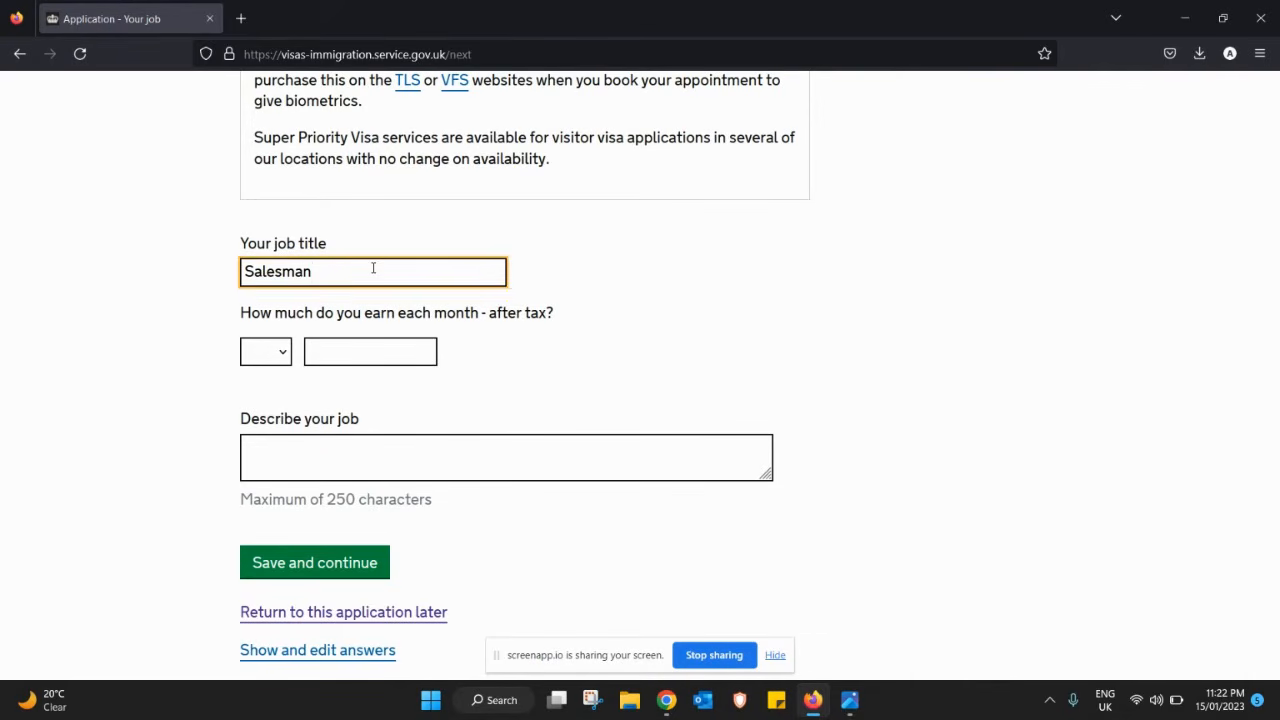
key(Tab)
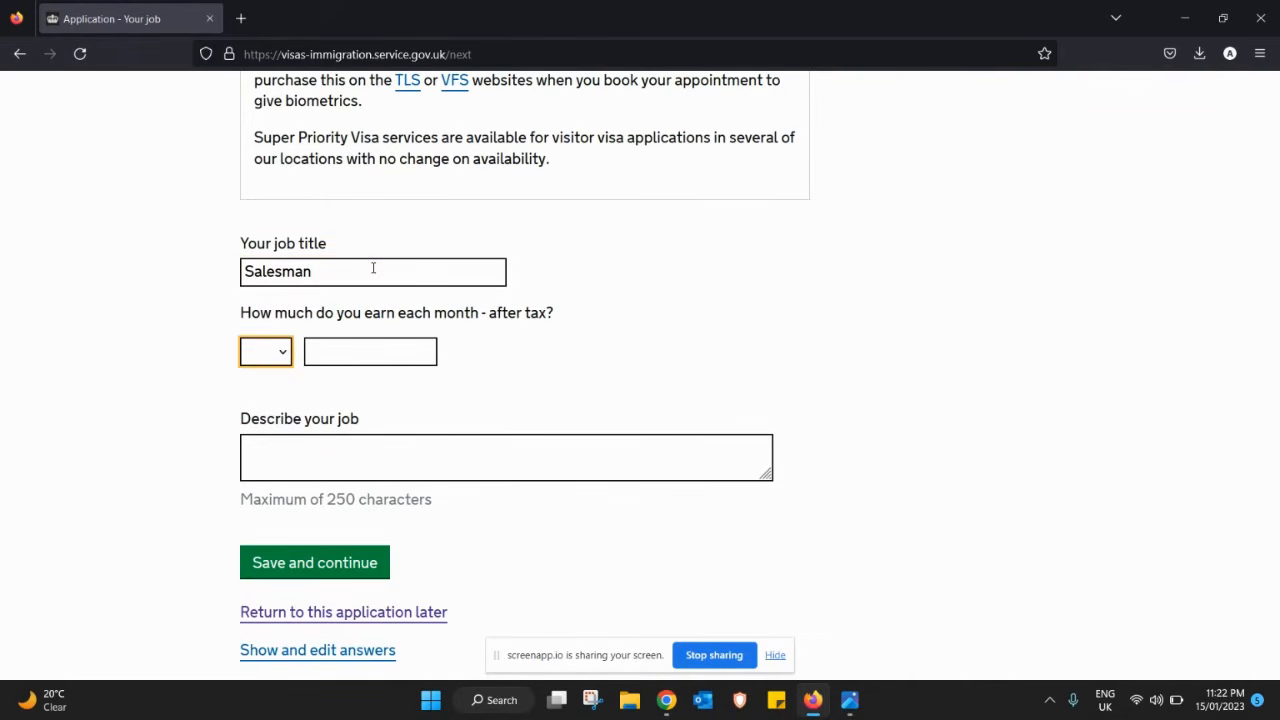
click(265, 355)
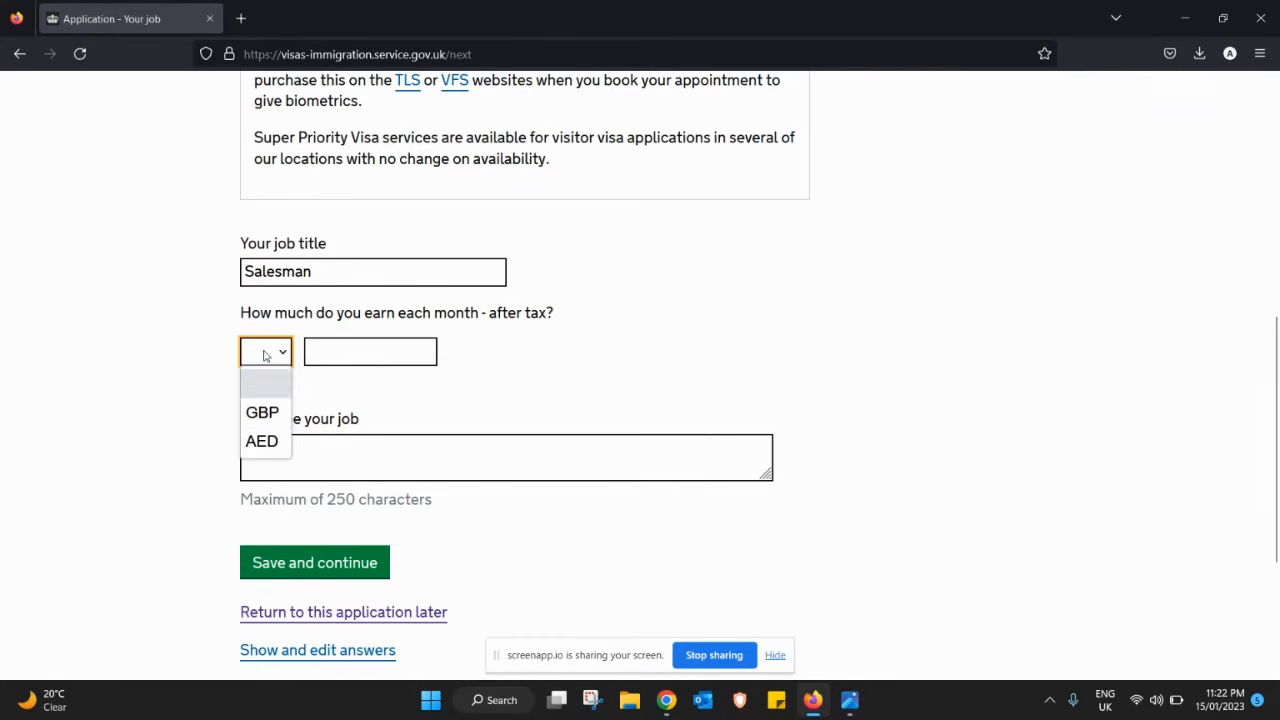
click(266, 443)
click(338, 352)
text(8000)
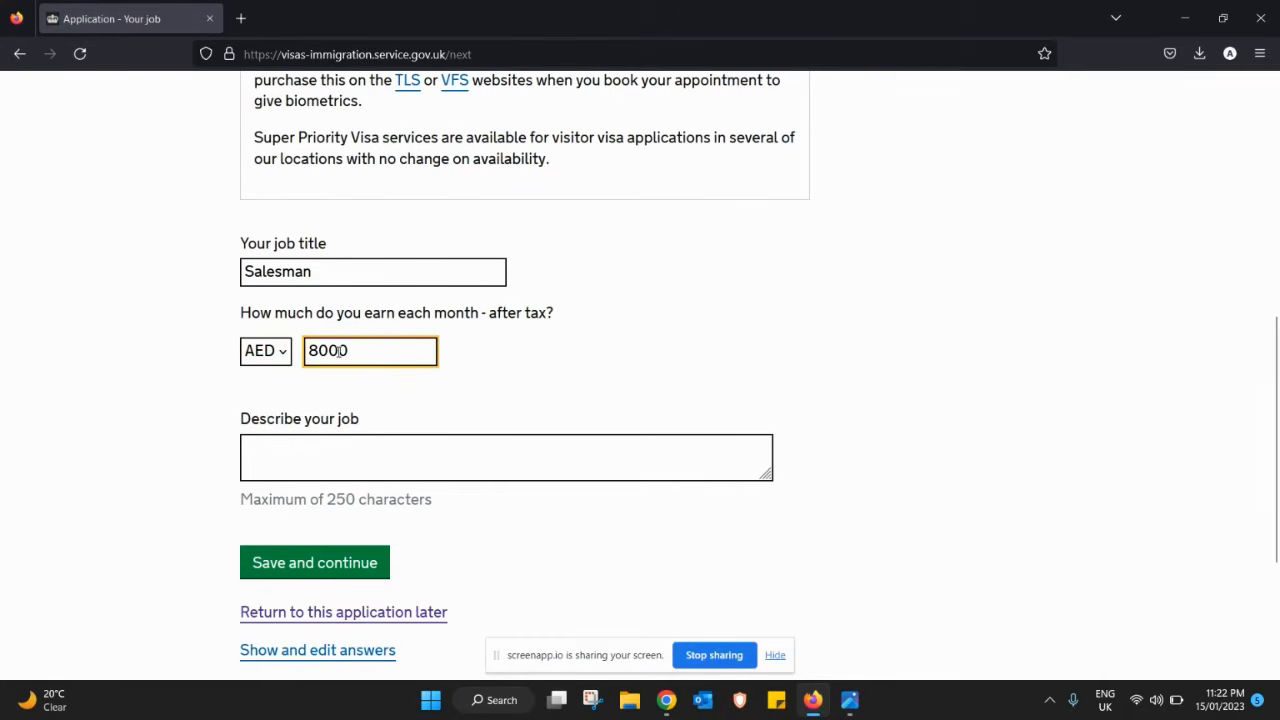
key(Tab)
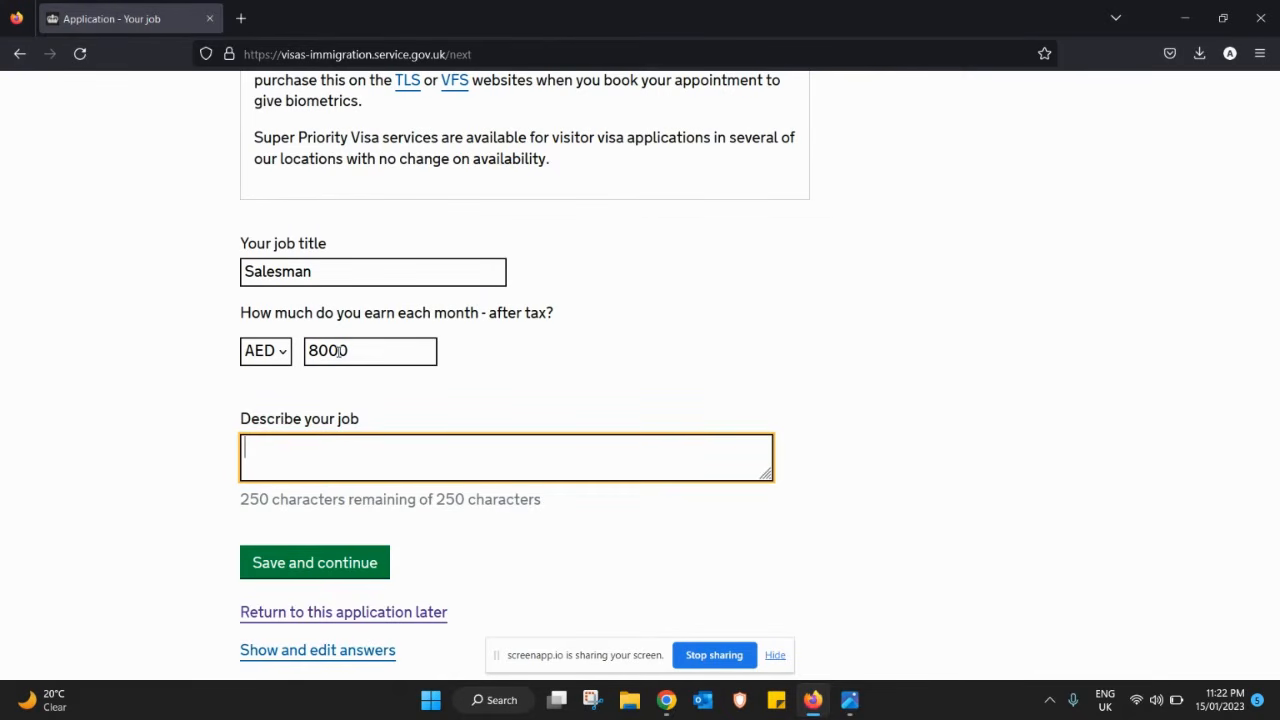
text(I am Sales )
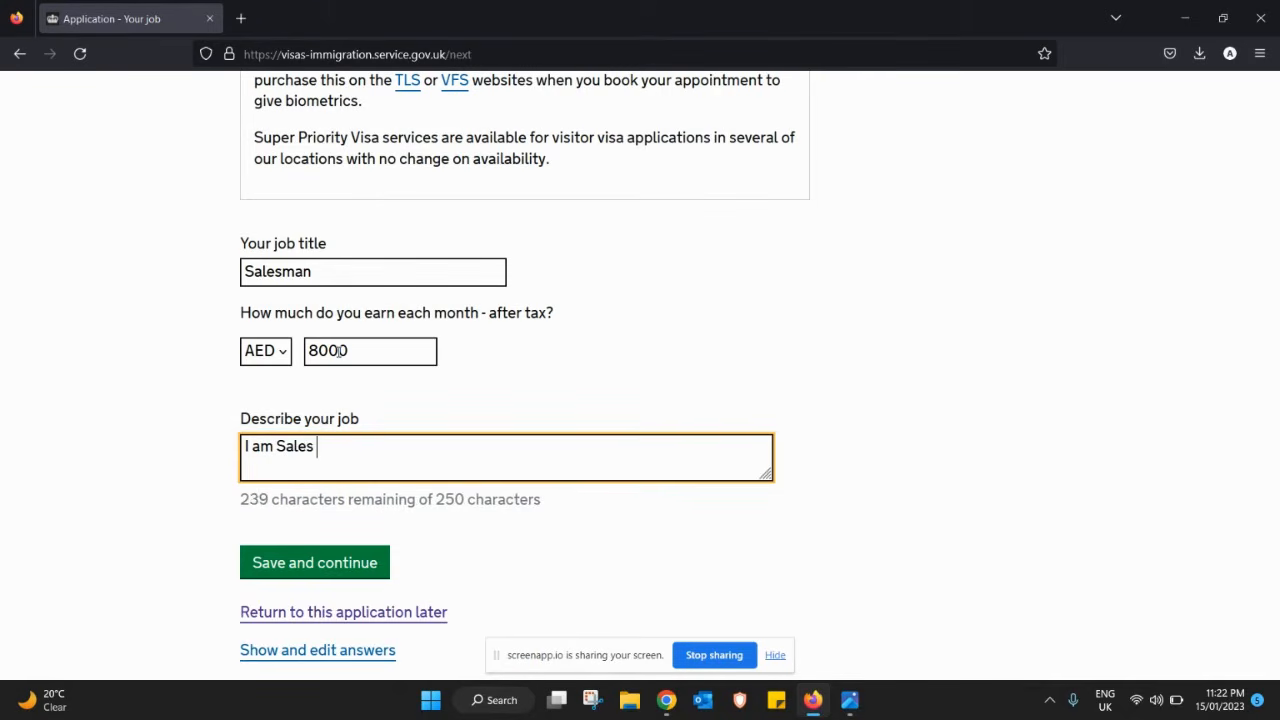
text(man)
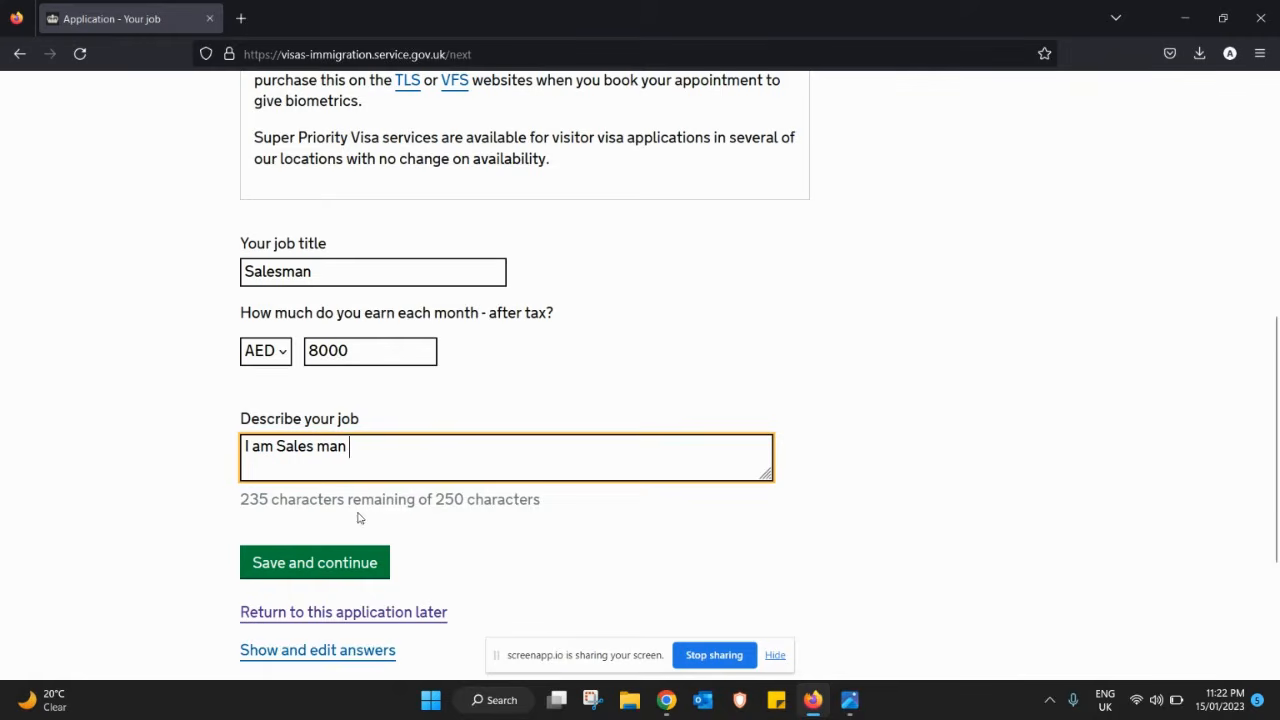
click(316, 565)
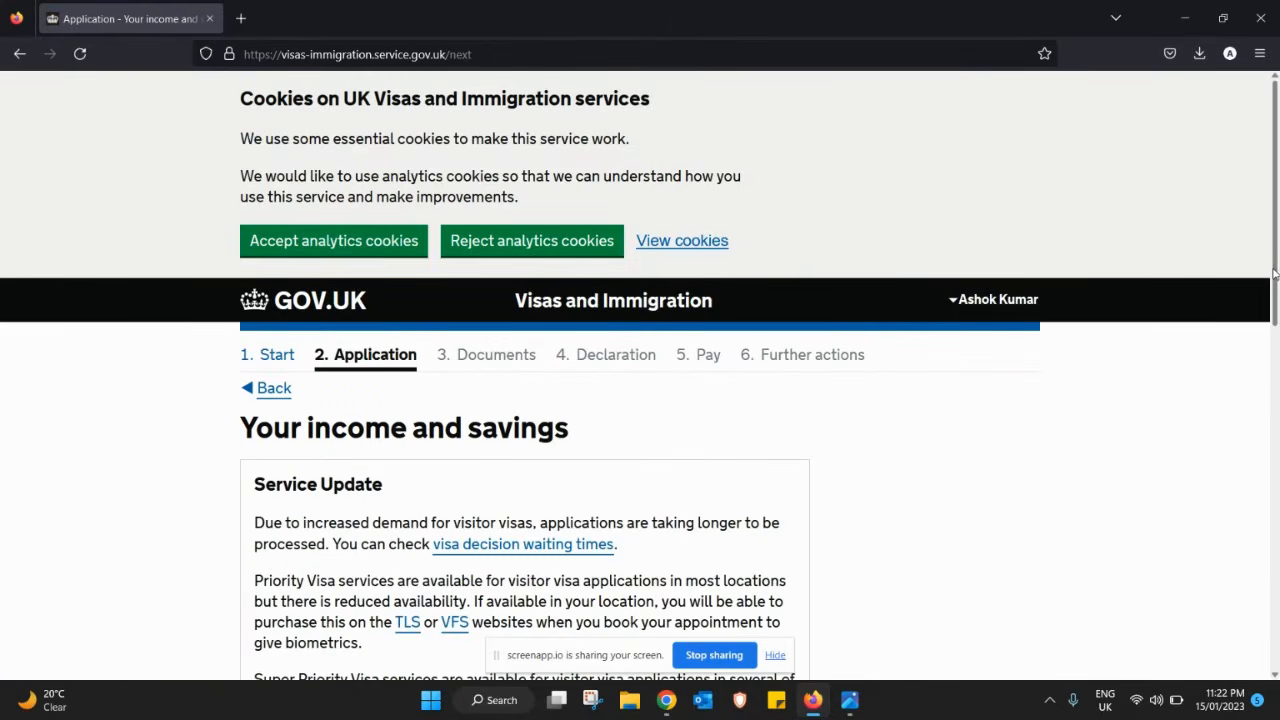
- Undo the savings answer, tick 'I do not have any other income or savings' and save
drag(1274, 272, 1276, 506)
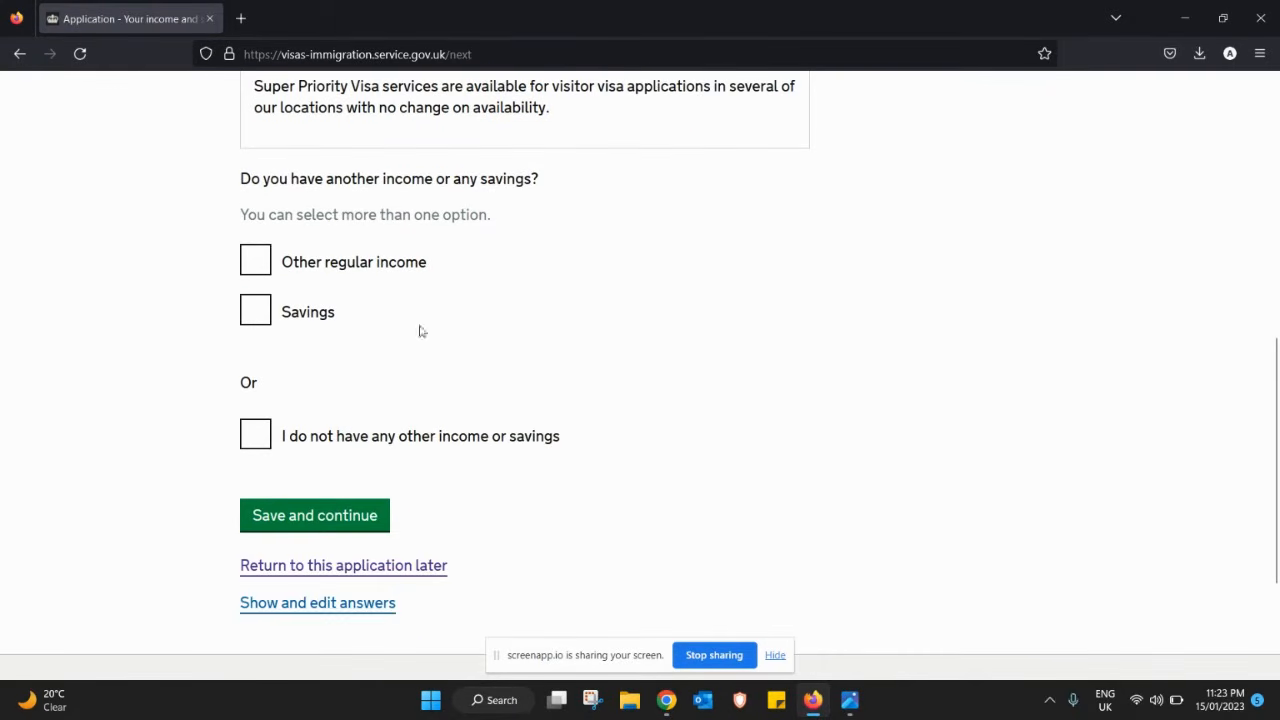
click(257, 322)
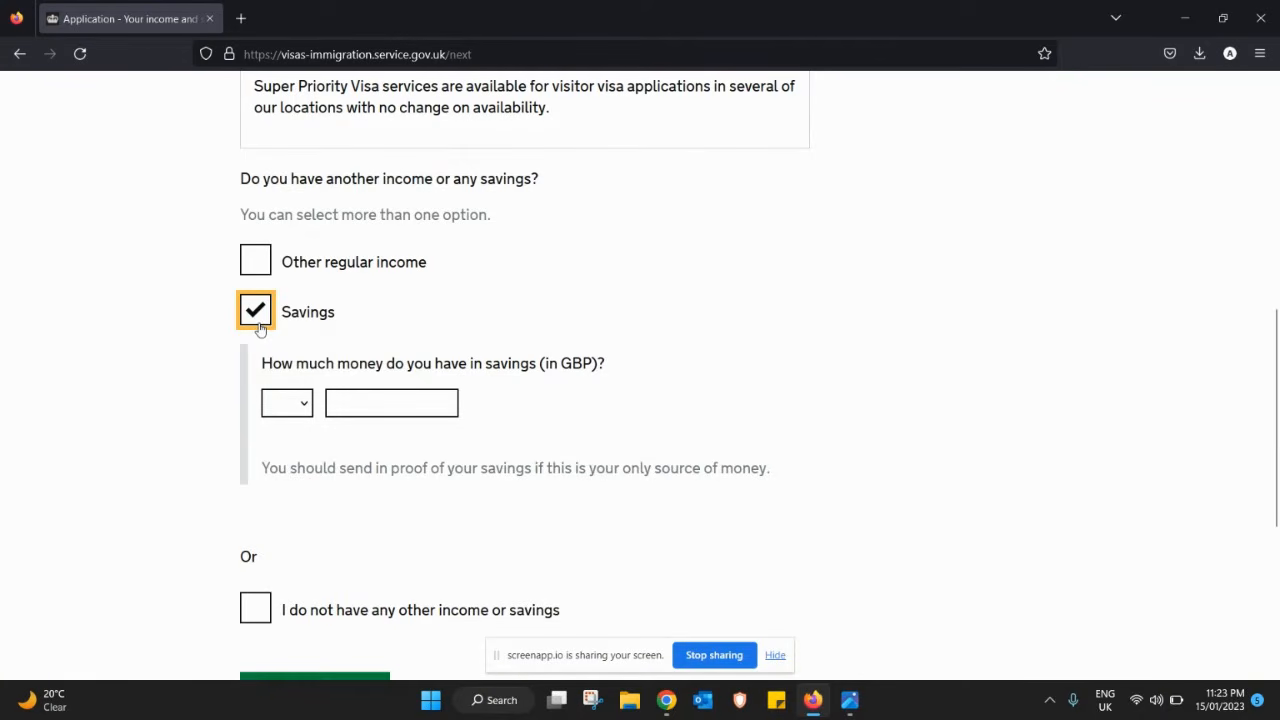
click(290, 408)
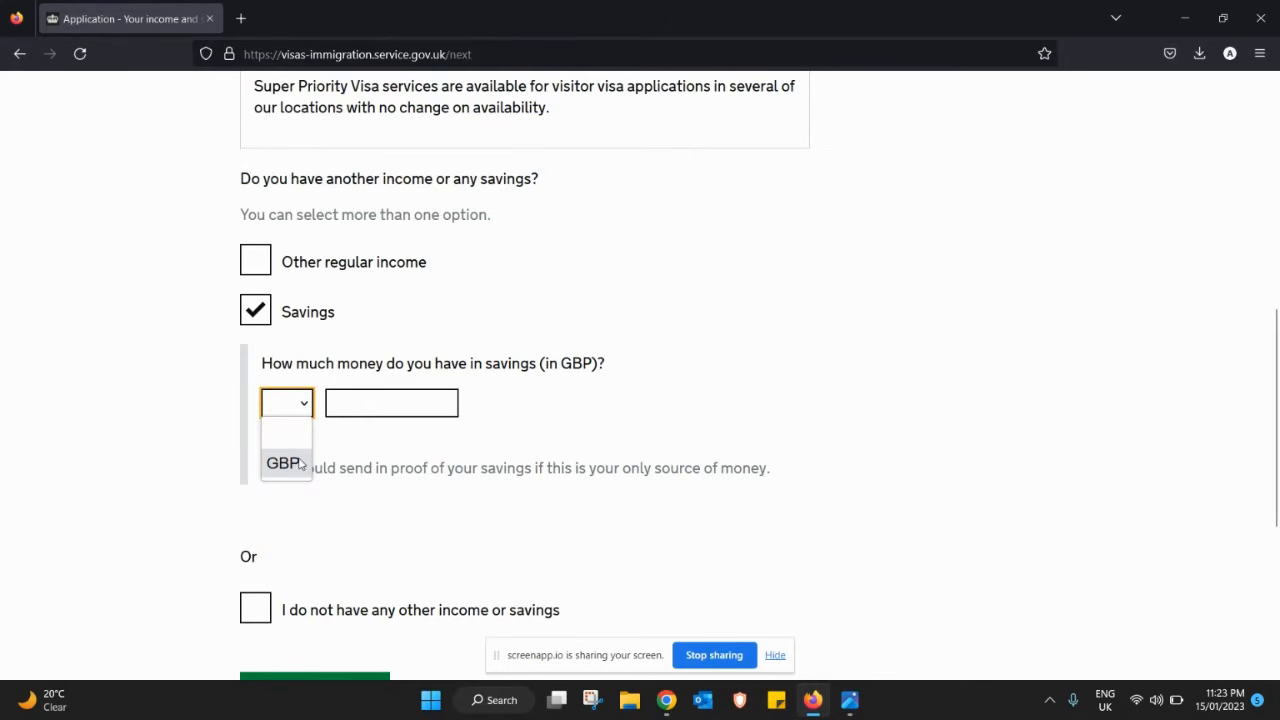
click(259, 312)
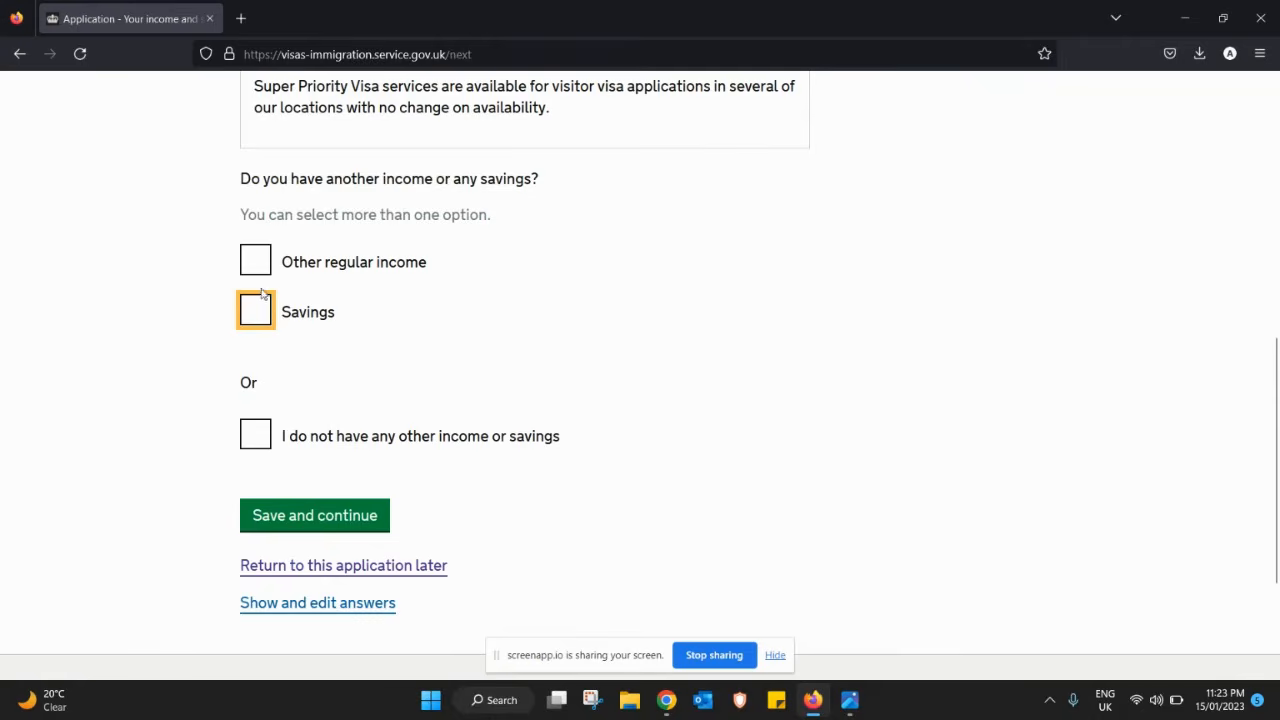
click(266, 441)
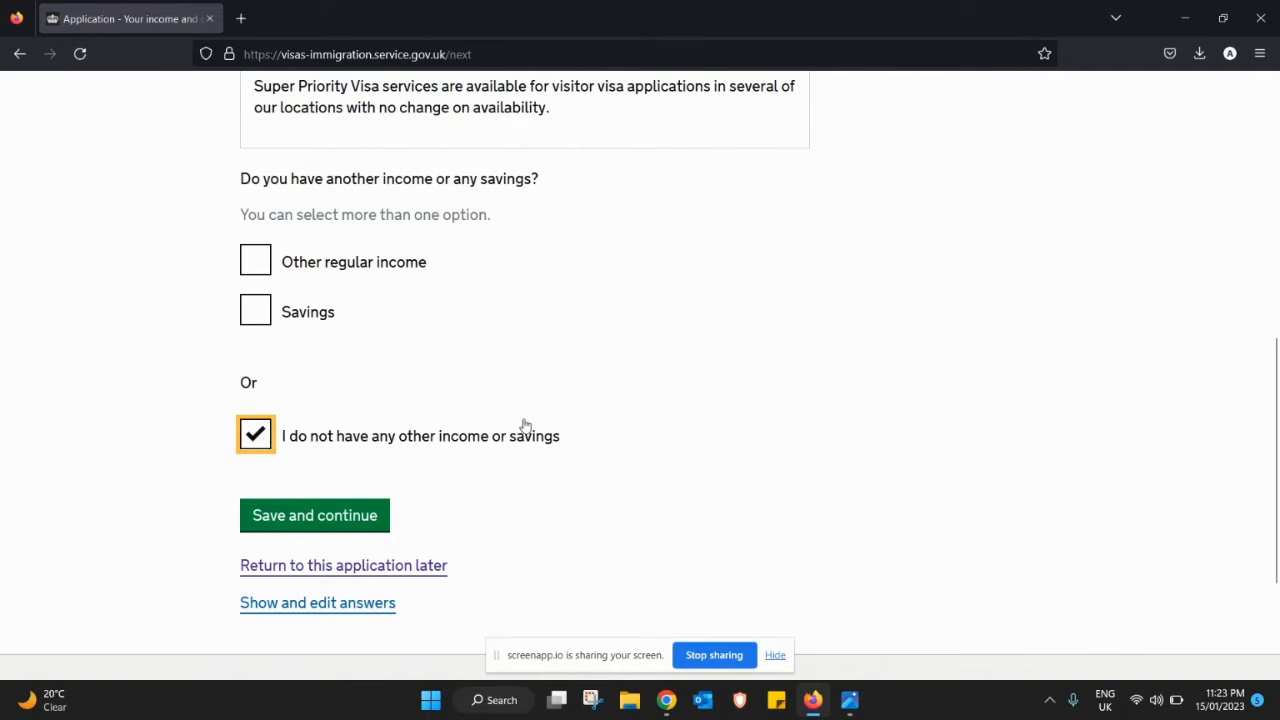
click(374, 528)
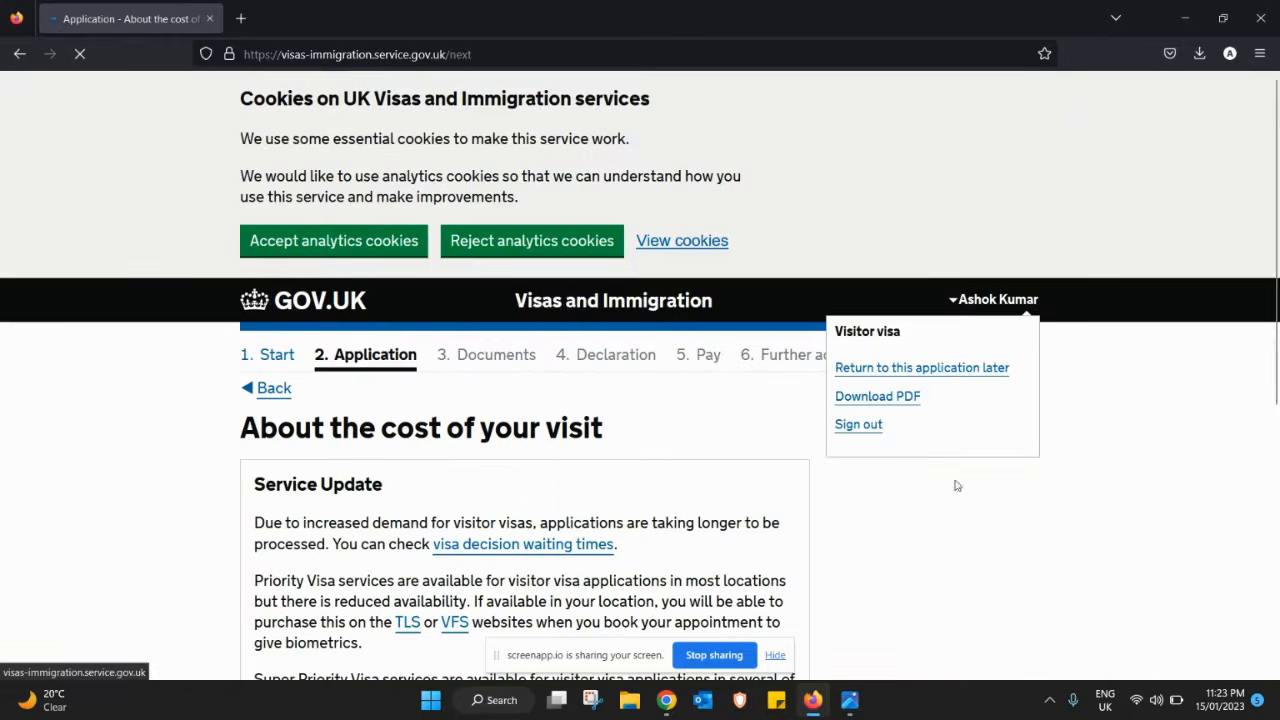
- Enter planned visit spending of AED 8000 and save
drag(1274, 340, 1274, 555)
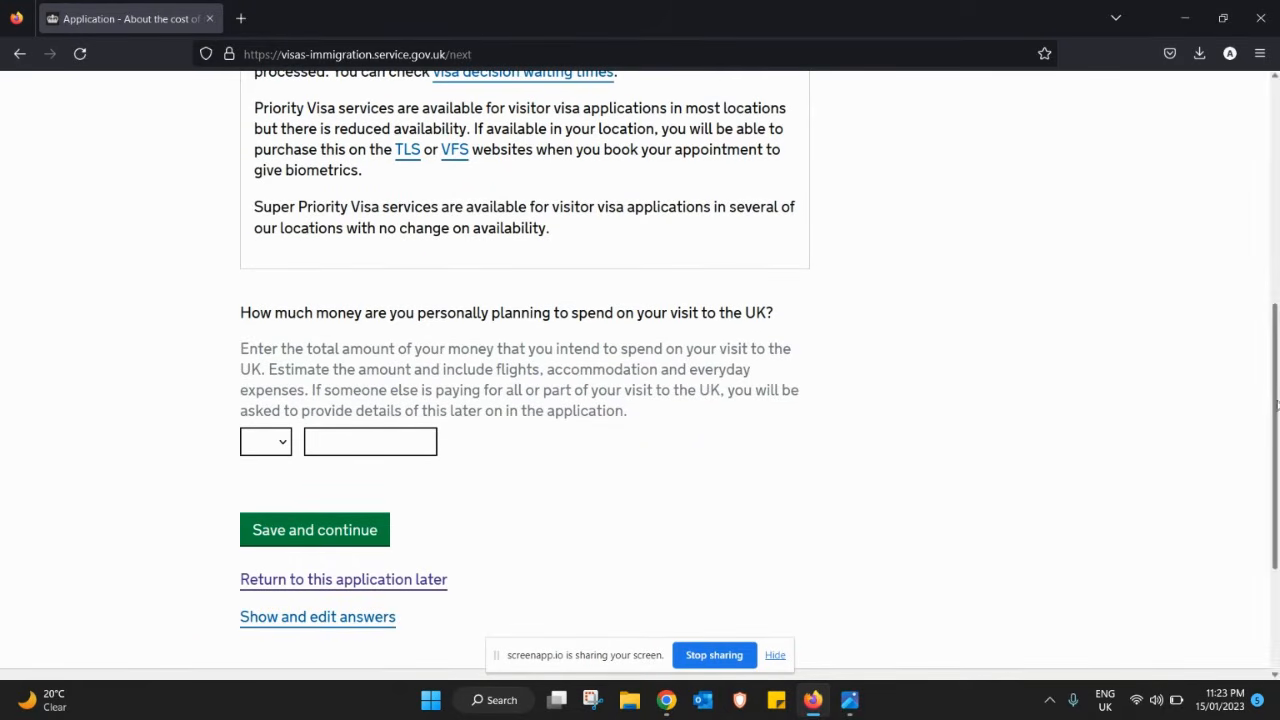
mouse_move(1277, 405)
mouse_down()
mouse_move(1269, 272)
mouse_move(1275, 417)
mouse_up()
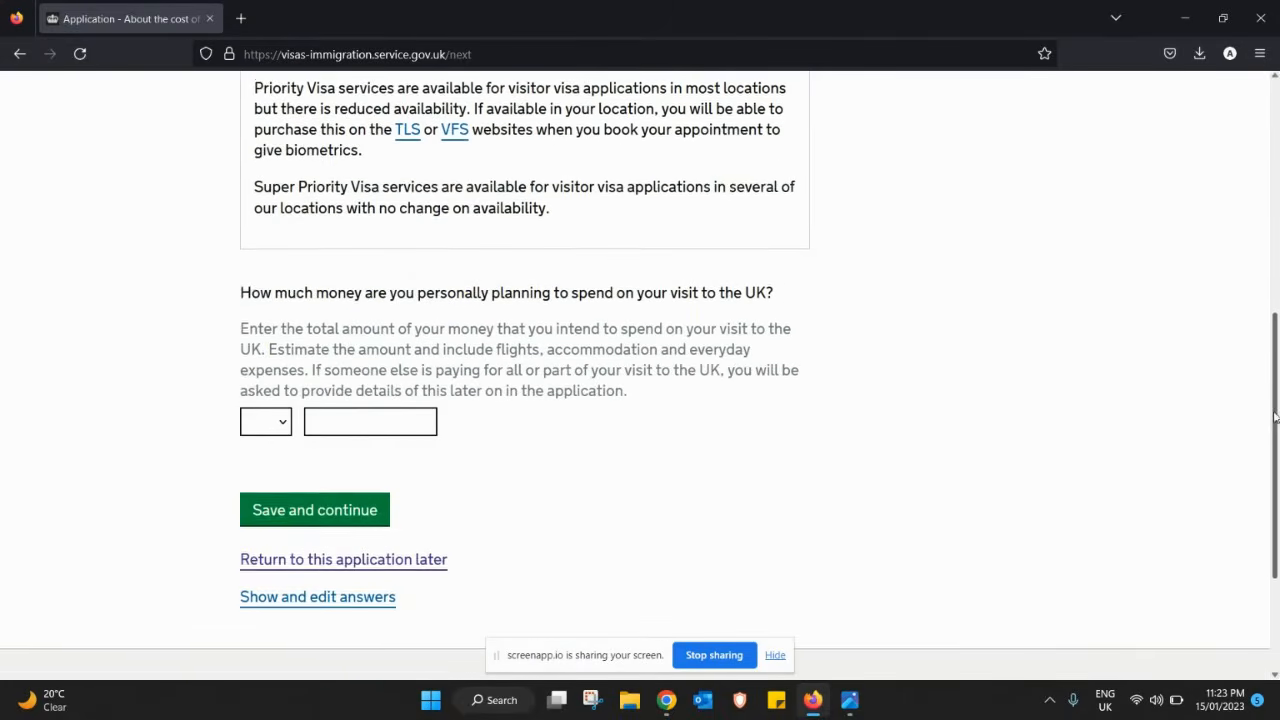
click(270, 422)
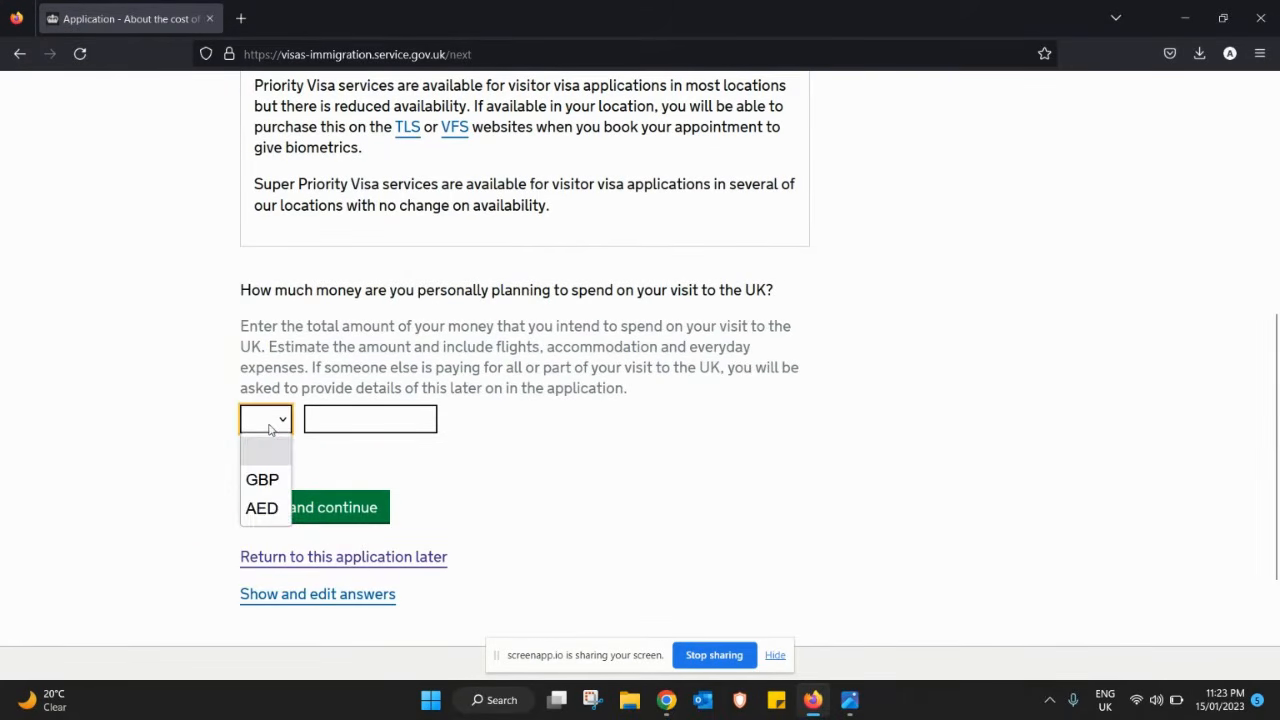
click(262, 509)
click(345, 427)
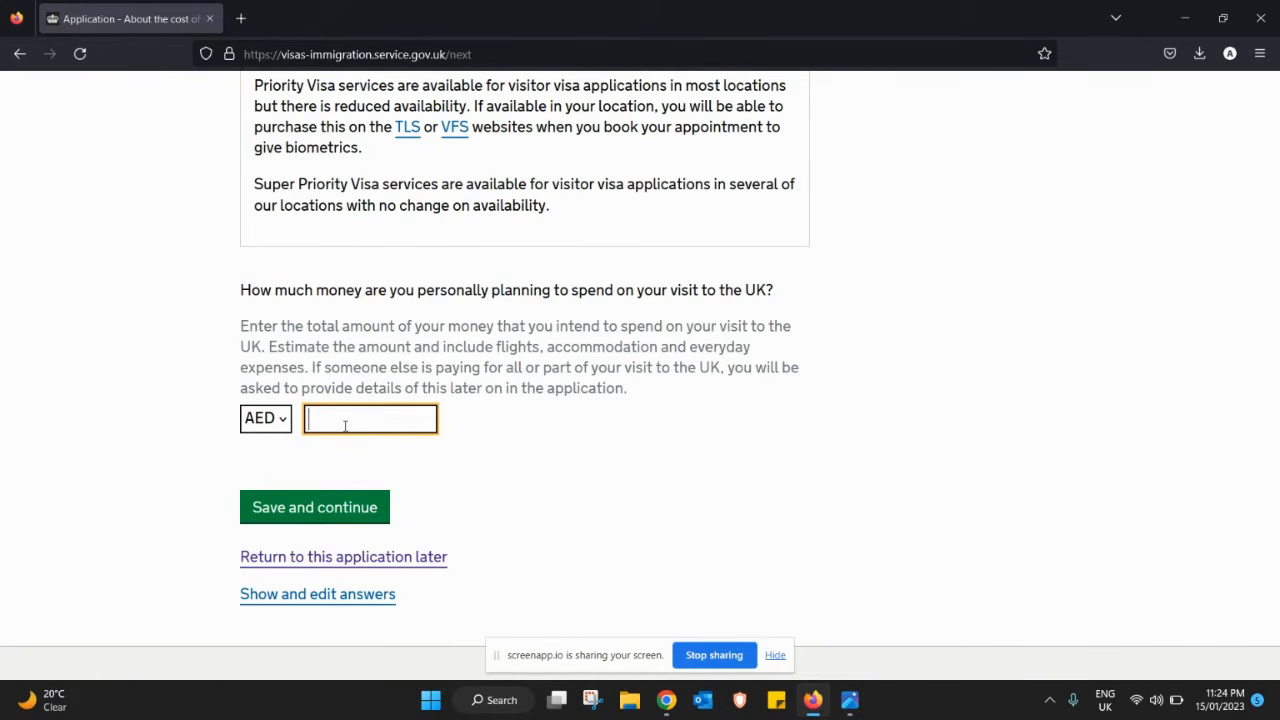
text(8000)
click(350, 510)
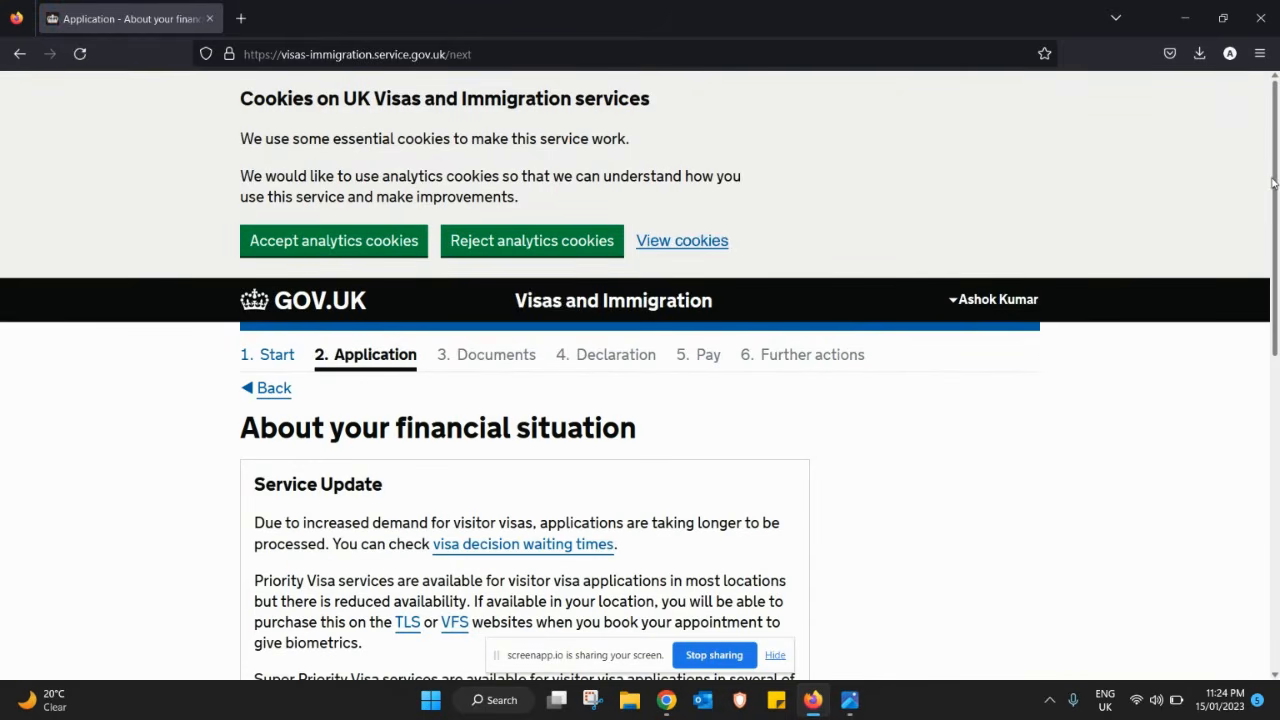
- Enter monthly spending of AED 1000 and save
drag(1274, 183, 1278, 422)
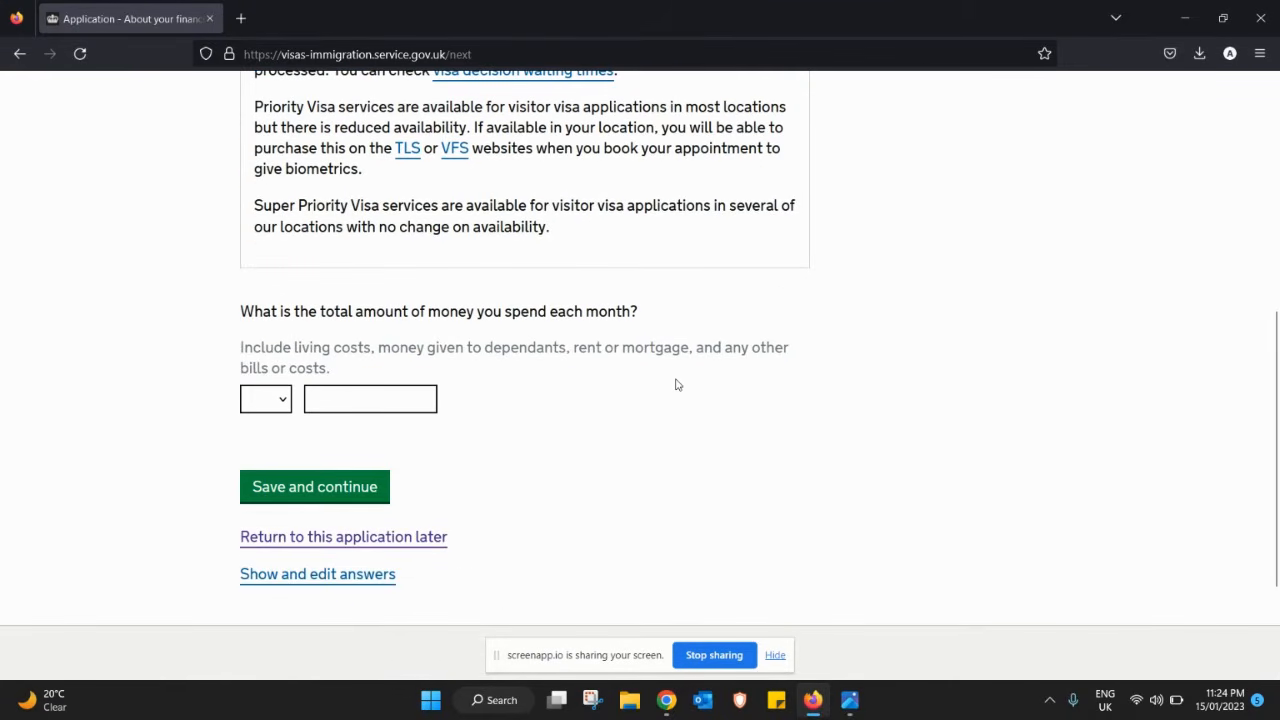
click(282, 404)
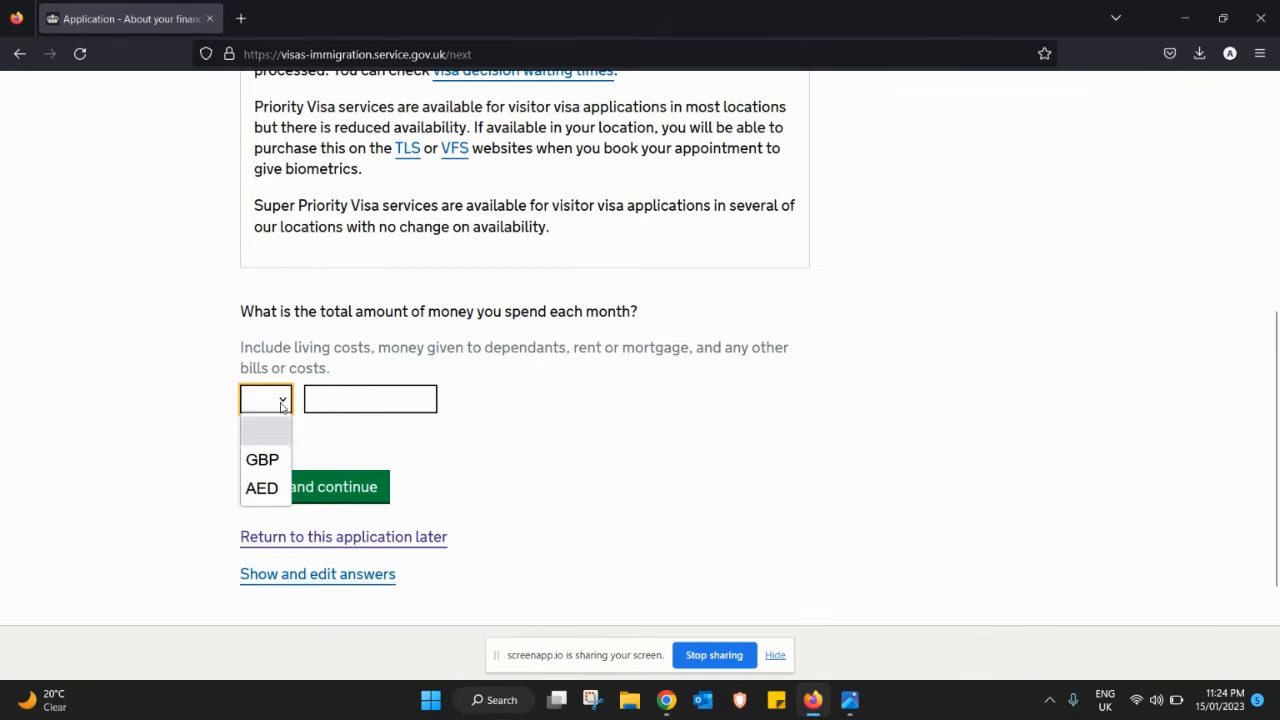
click(271, 499)
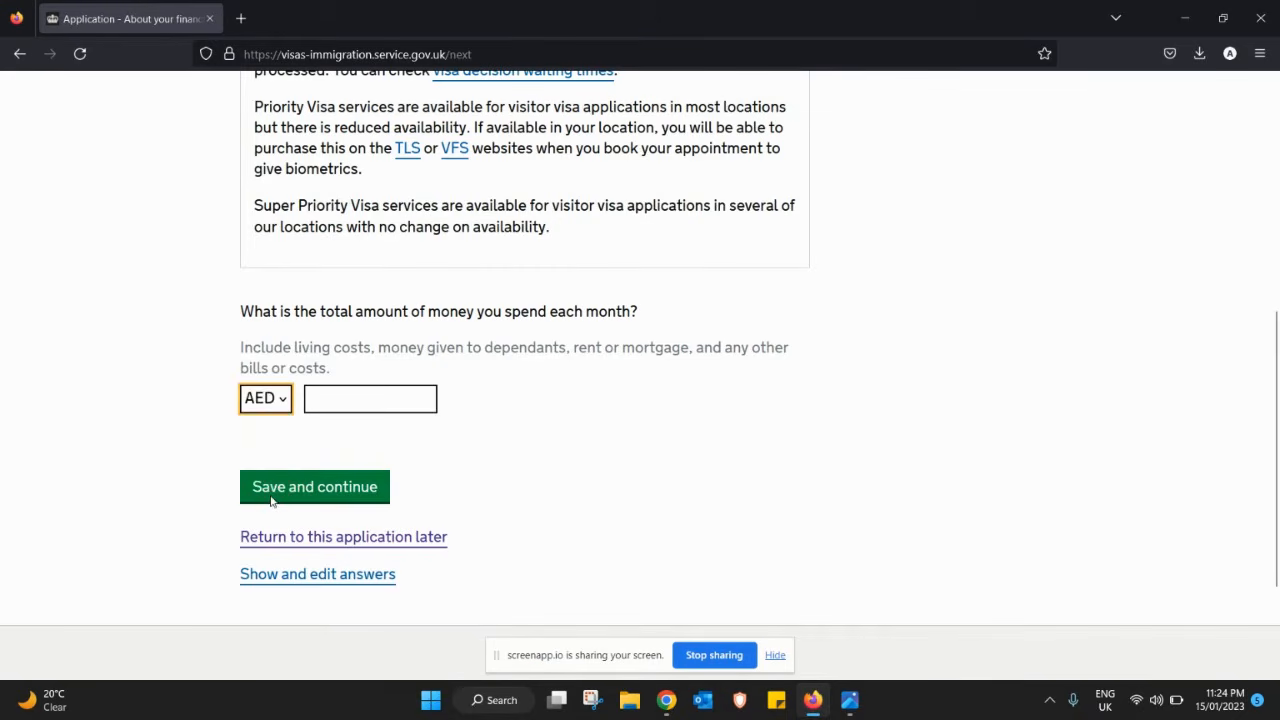
click(344, 402)
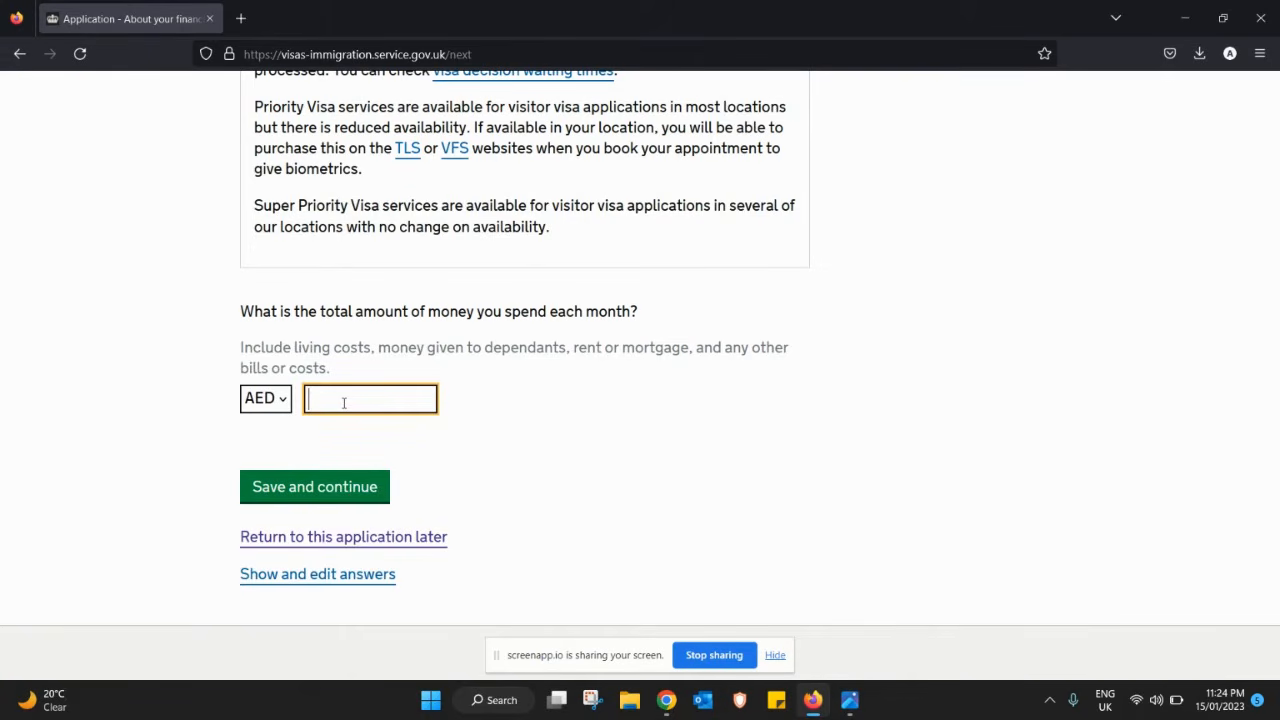
text(1000)
click(318, 494)
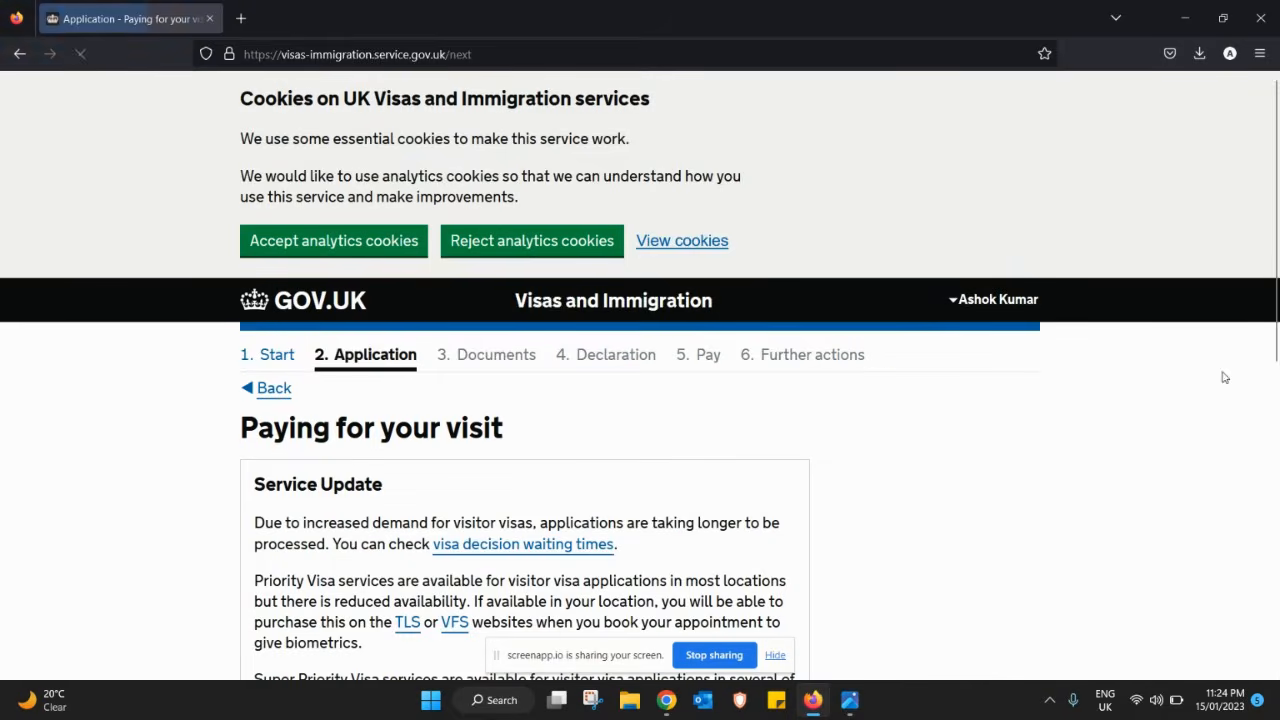
- Answer No to anyone else paying towards the visit costs and save
scroll(1276, 238, down, 1)
drag(1276, 238, 1278, 465)
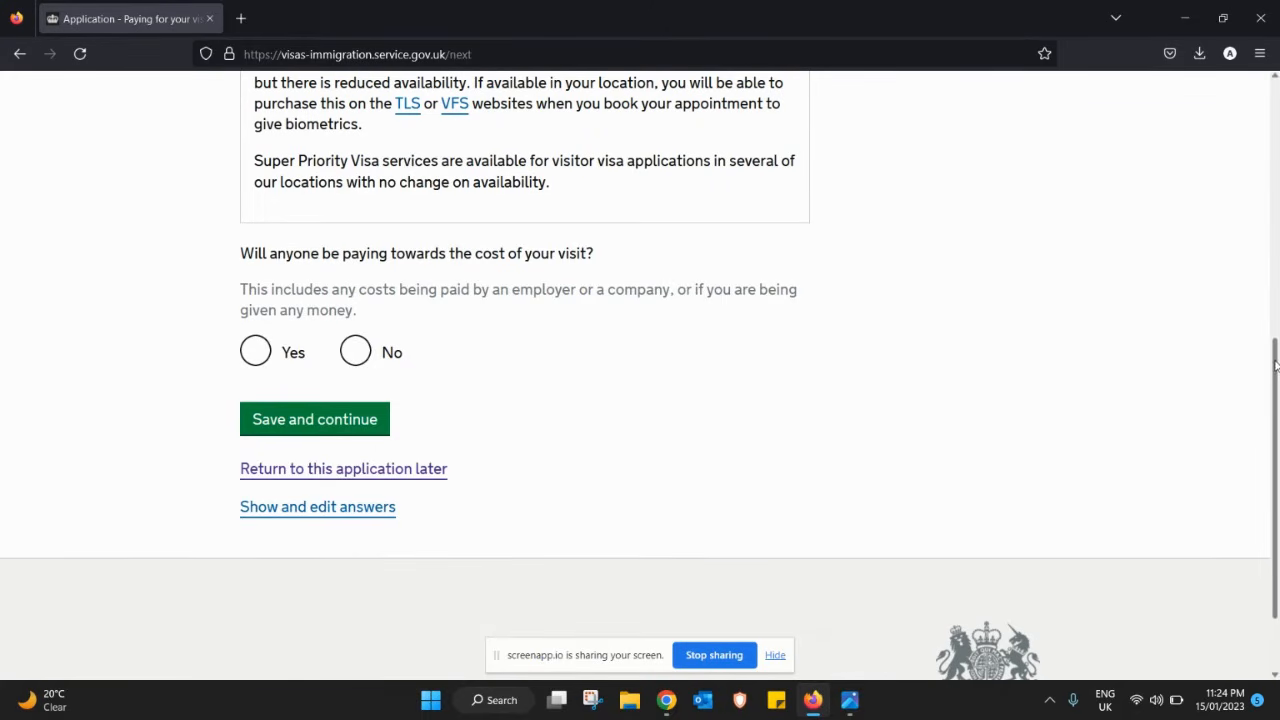
drag(1275, 366, 1273, 344)
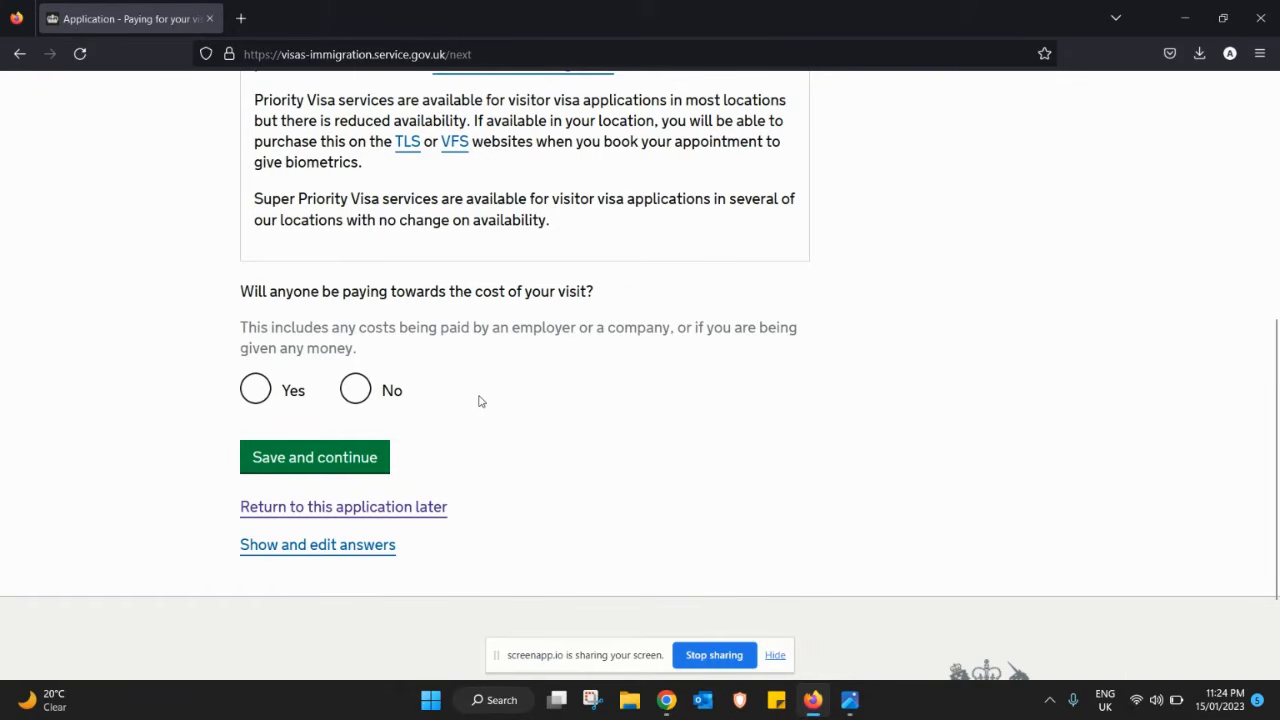
click(356, 390)
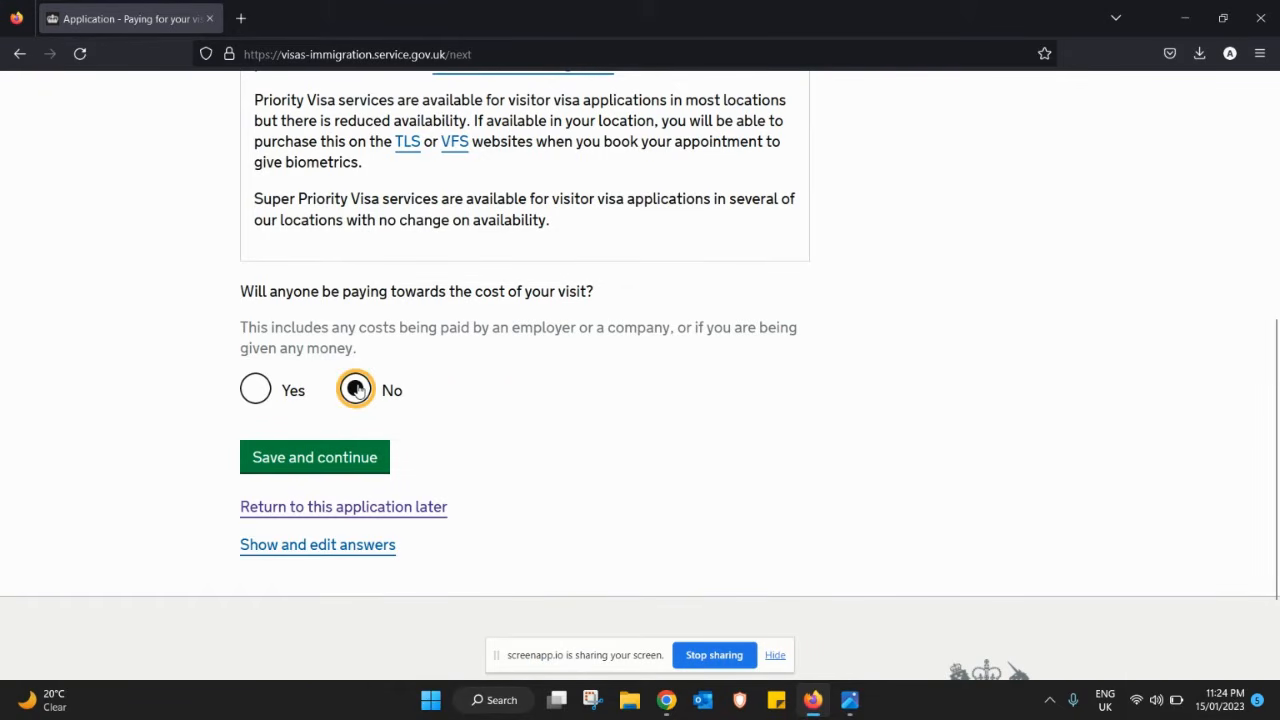
click(316, 460)
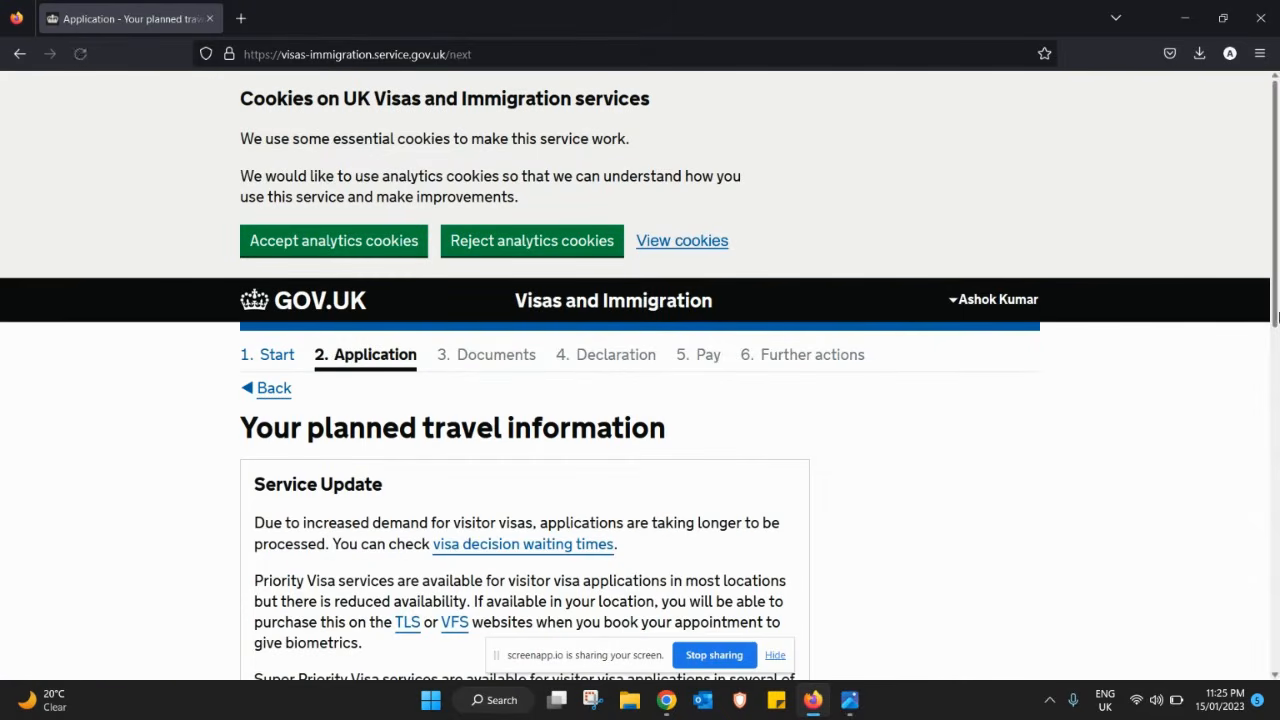
- Enter the arrival date 01 07 2023
drag(1275, 275, 1268, 521)
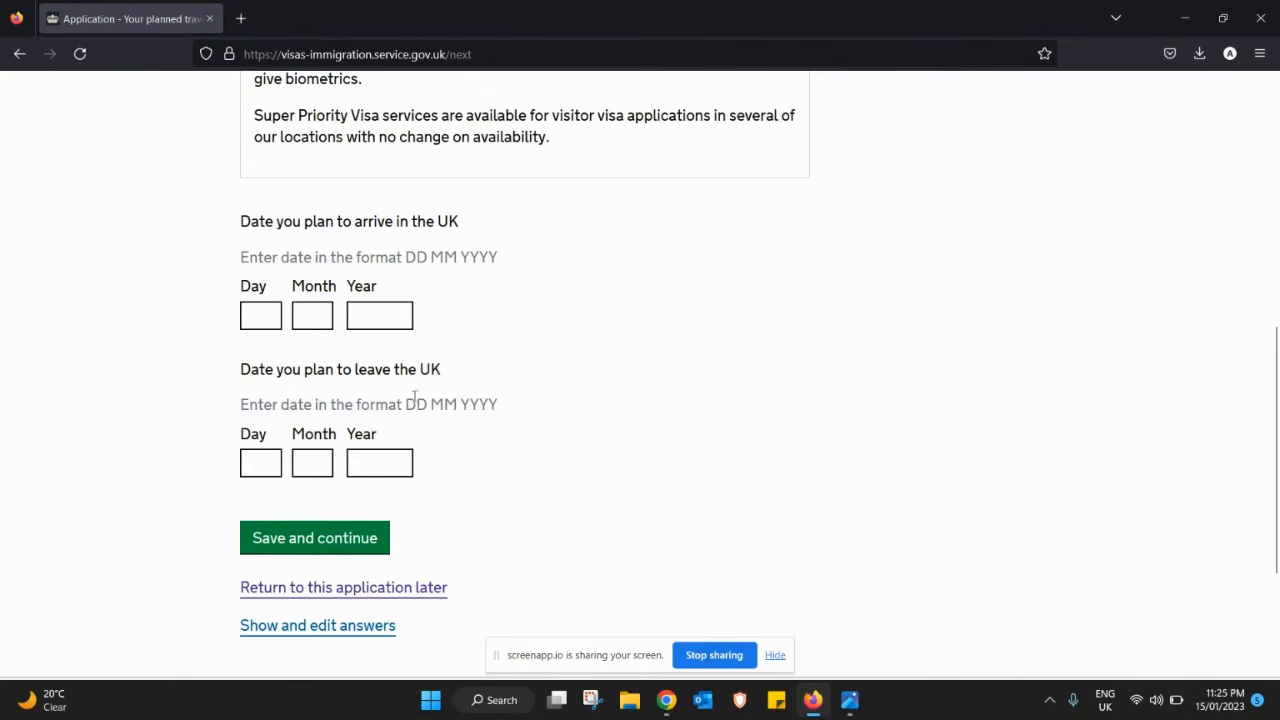
click(257, 311)
text(01)
key(Tab)
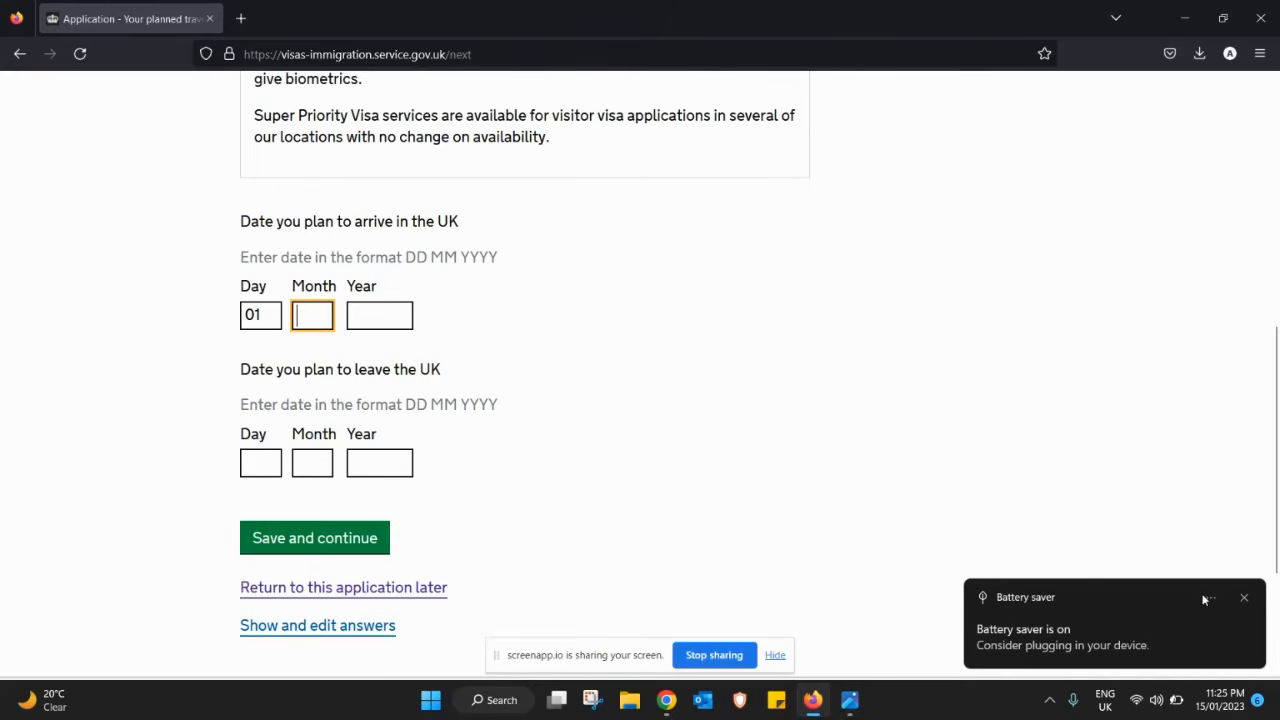
click(1244, 598)
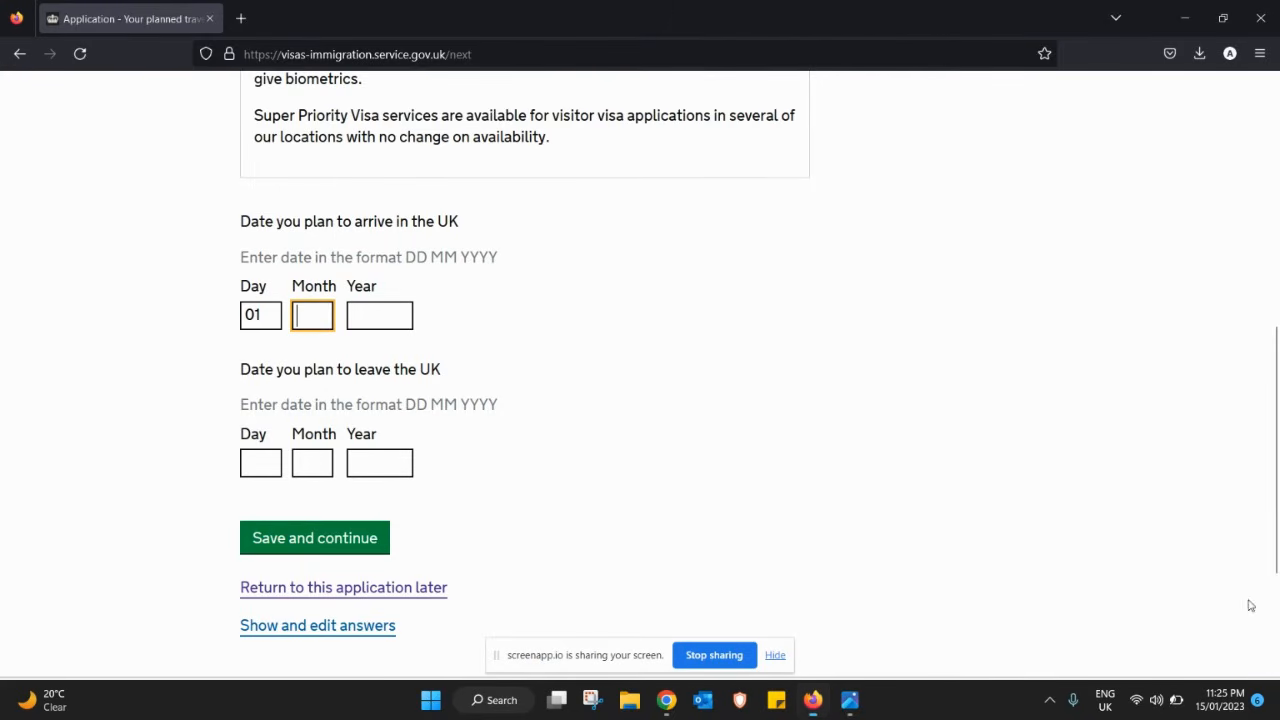
text(07)
key(Tab)
text(20)
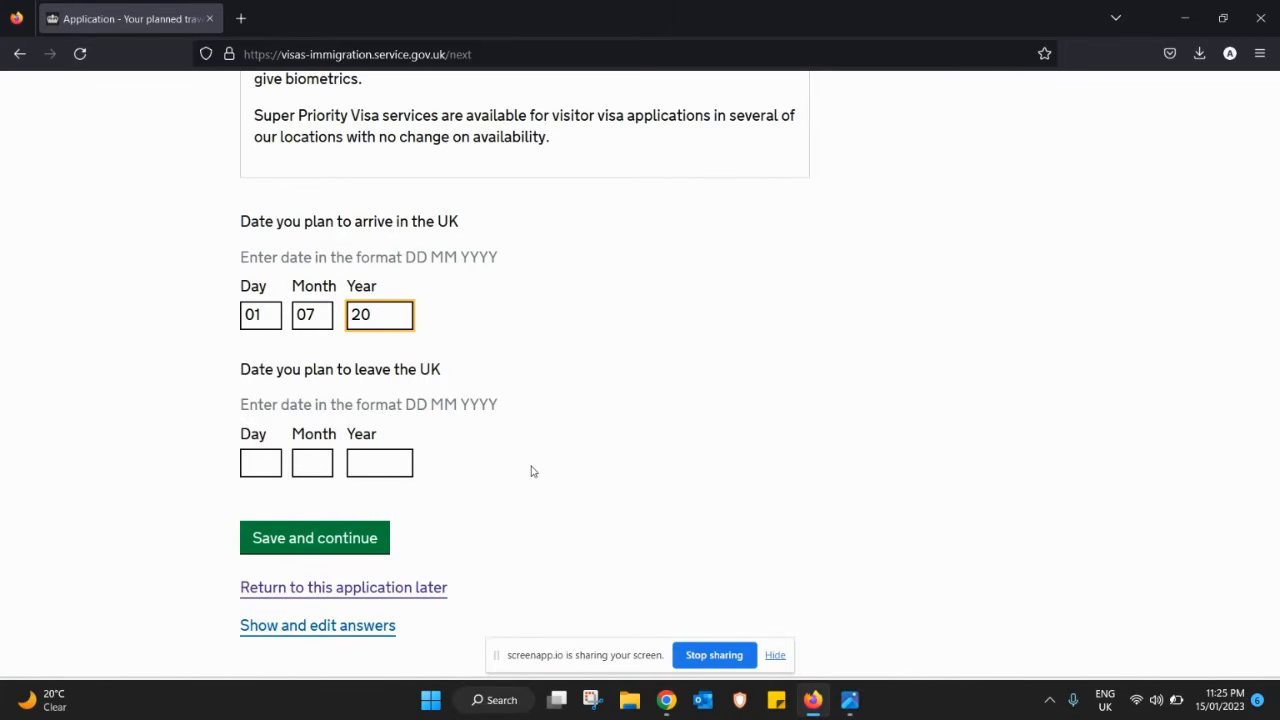
text(23)
- Enter the leave date 10 07 2023 and save the travel dates
key(Tab)
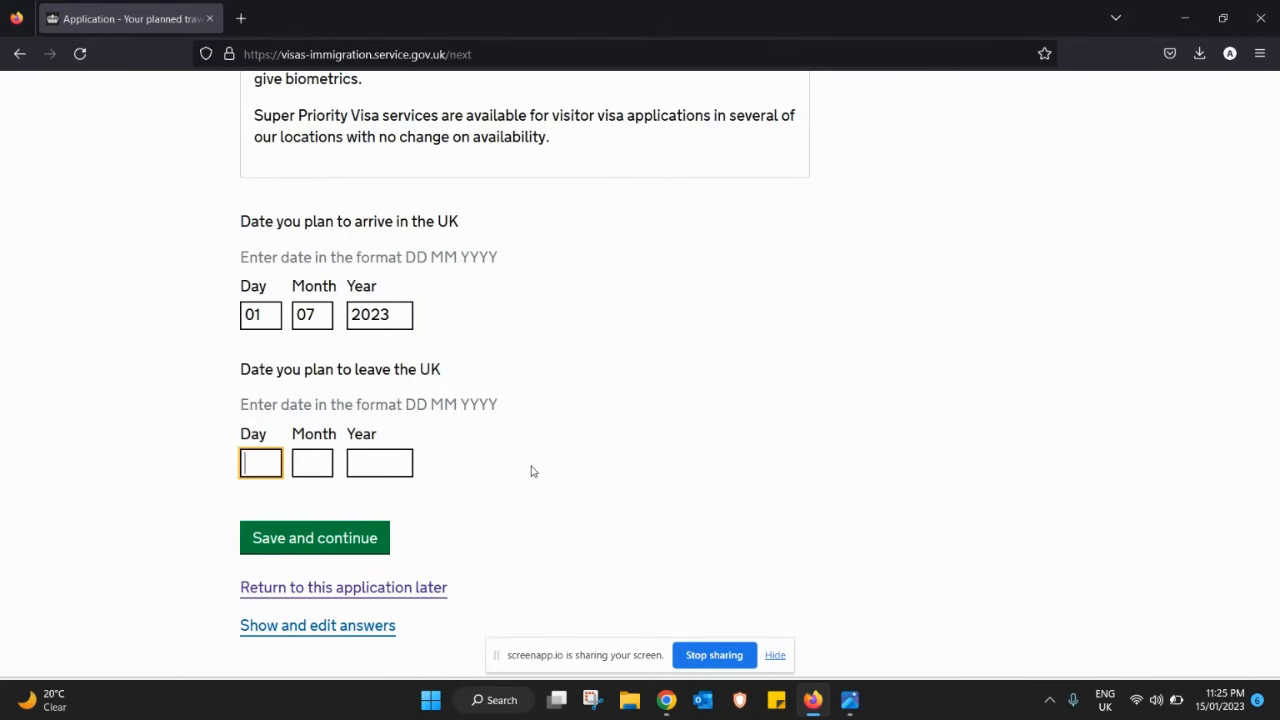
text(10)
key(Tab)
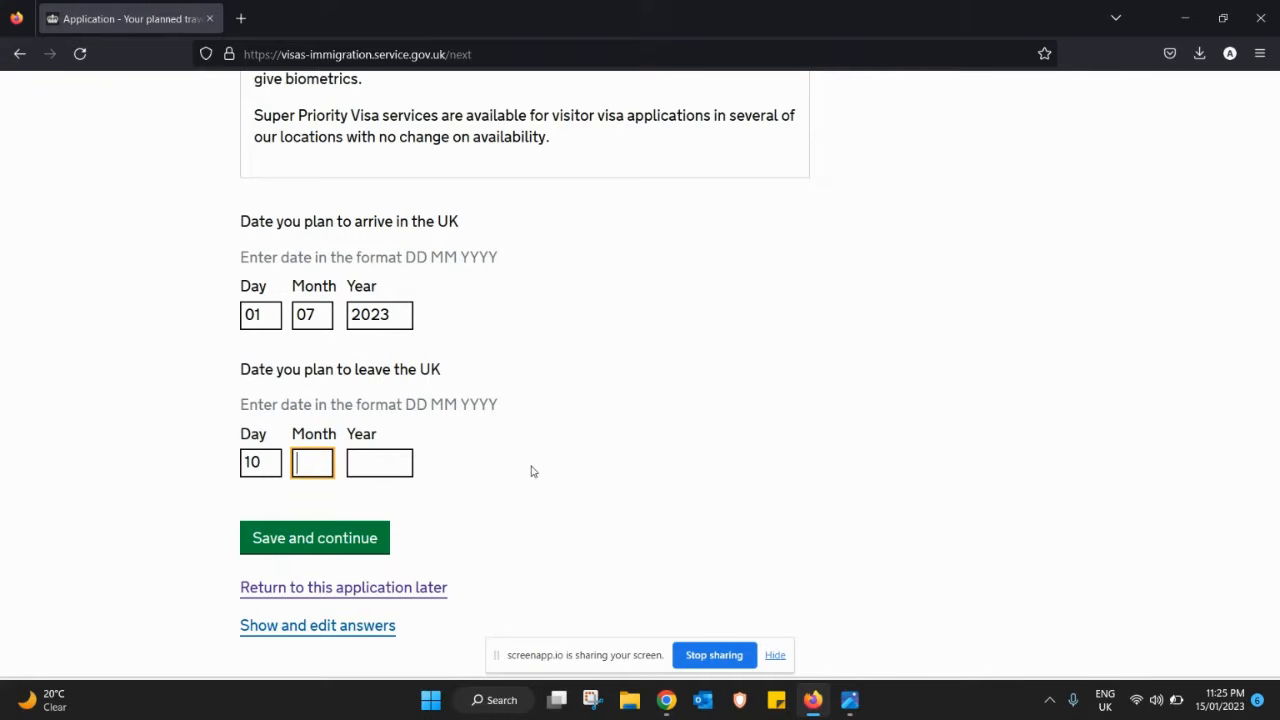
text(07)
key(Tab)
text(2023)
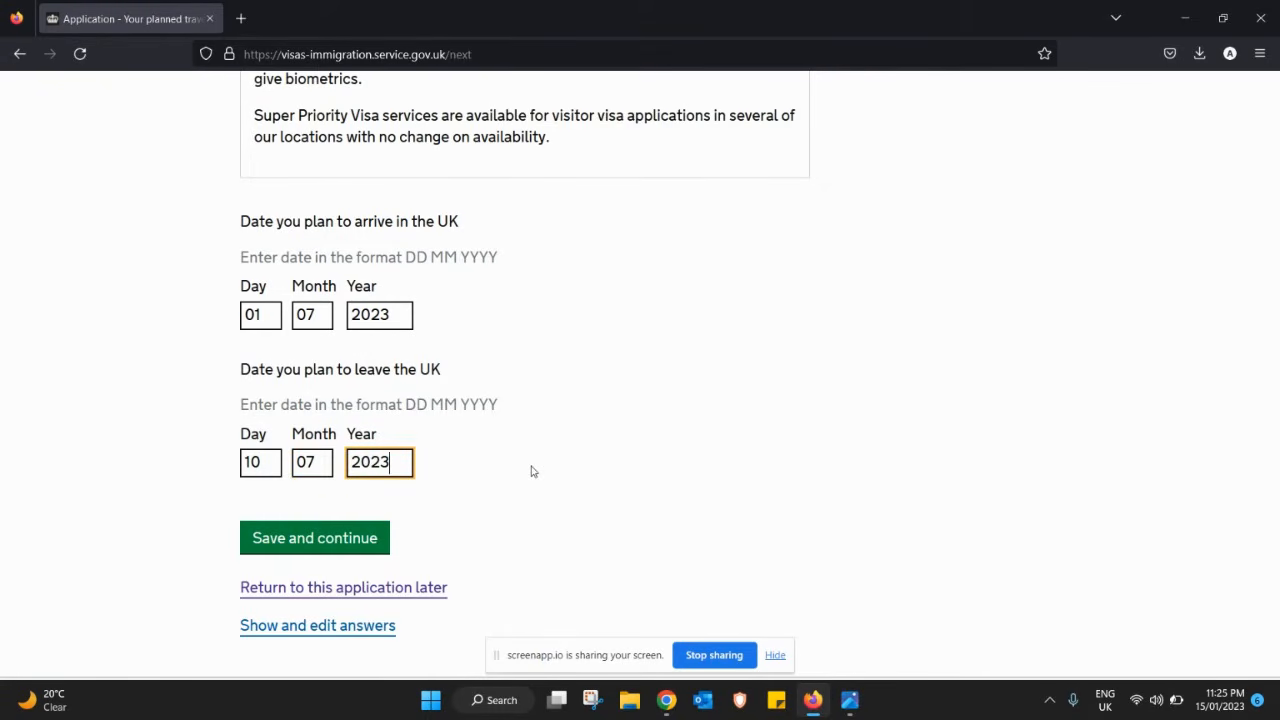
click(303, 539)
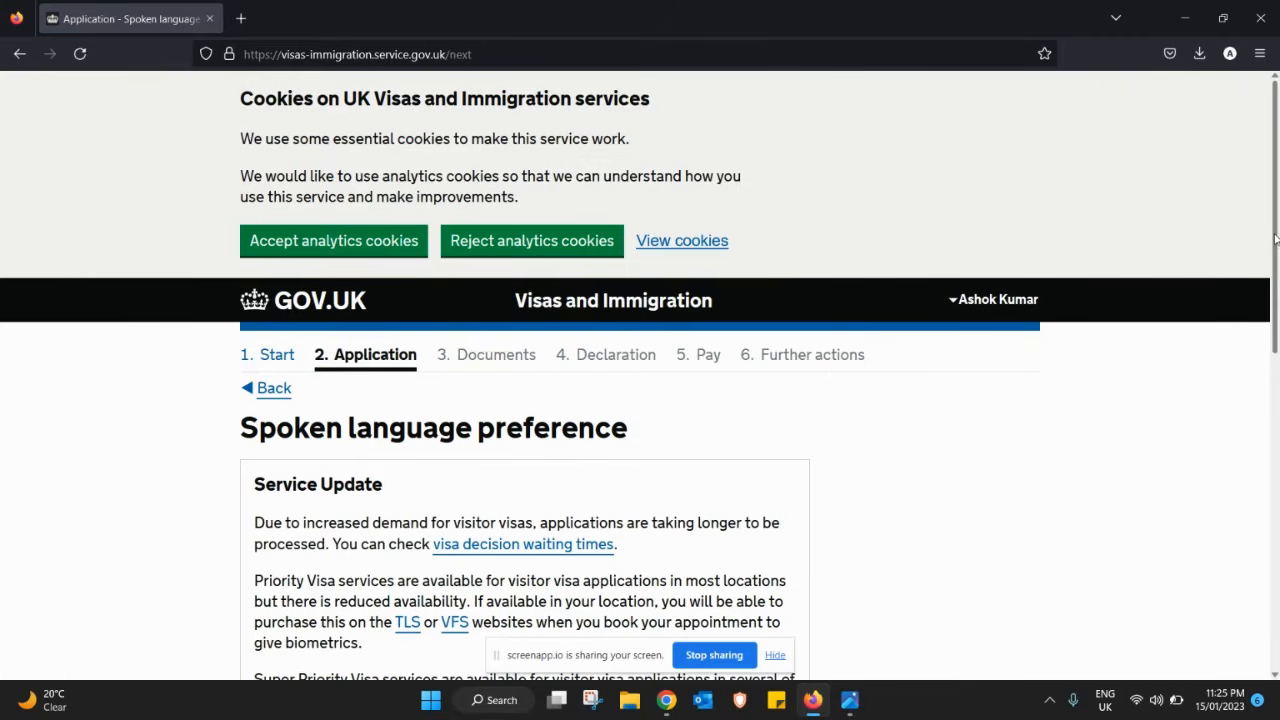
- Select English as the spoken language and save the preference
drag(1275, 238, 1254, 460)
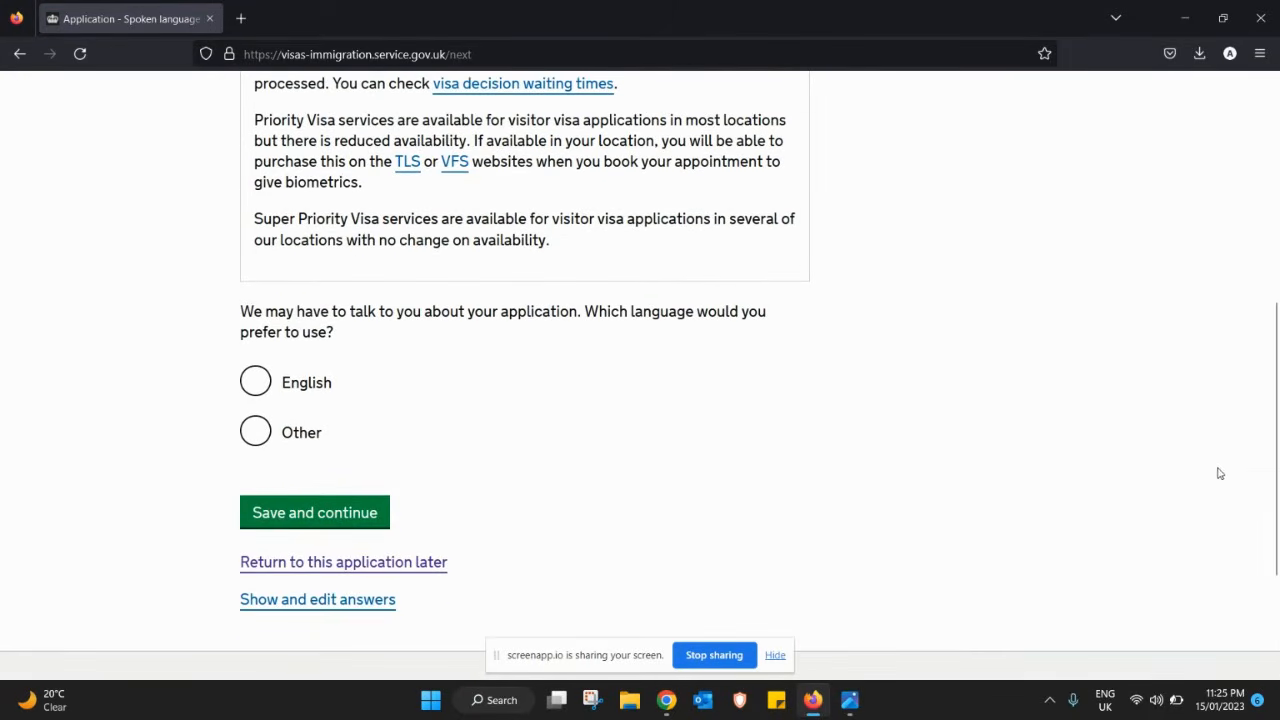
click(255, 379)
click(297, 513)
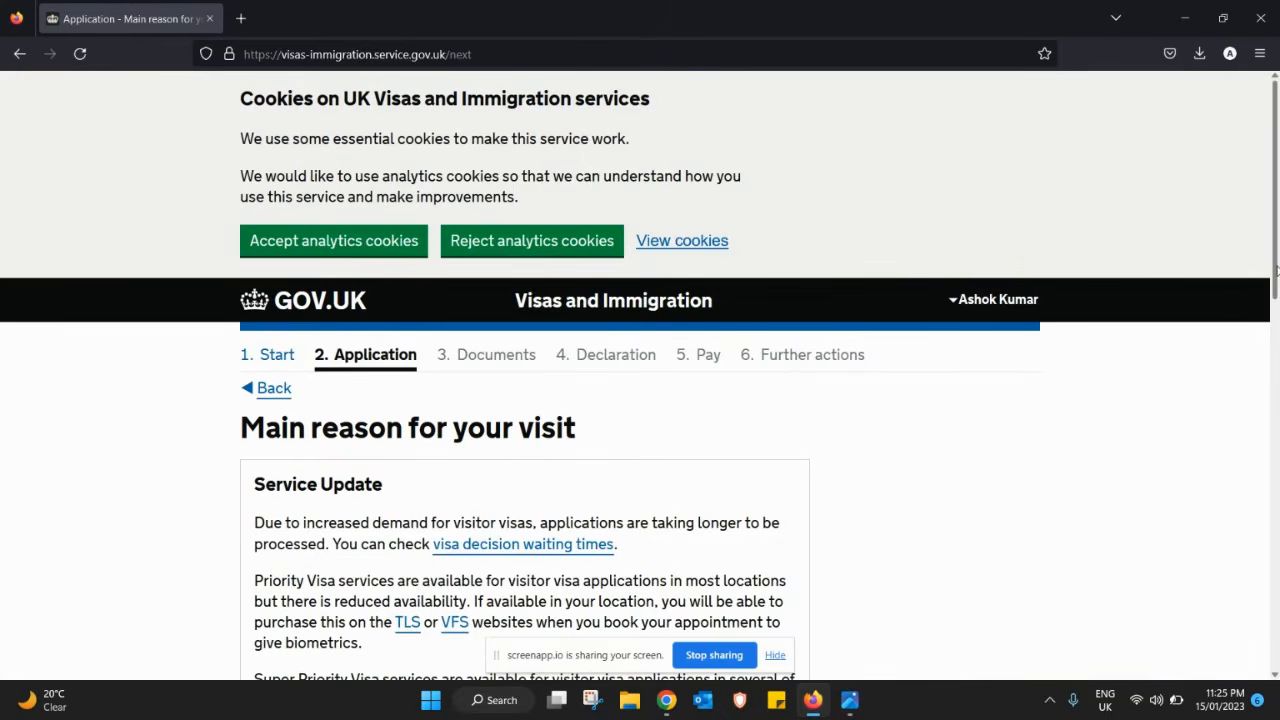
drag(1275, 270, 1275, 503)
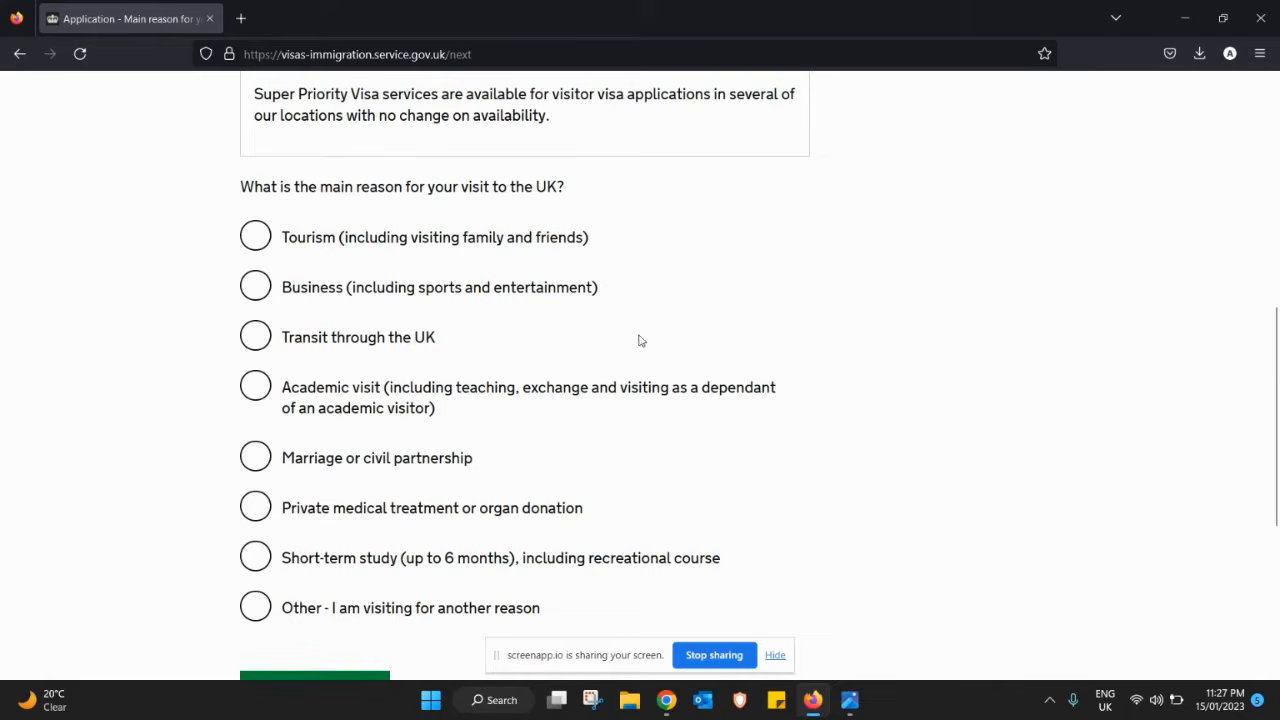
- Select Tourism as the main reason for the visit and save
click(270, 246)
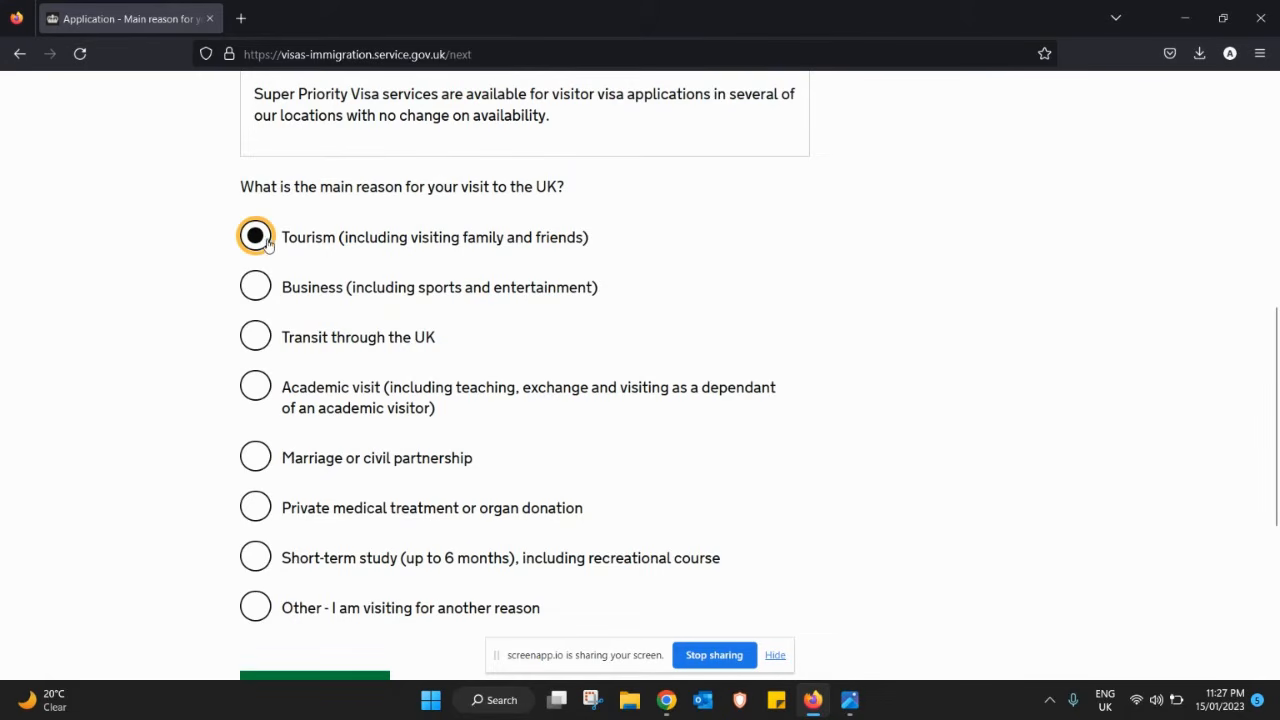
drag(1275, 374, 1275, 427)
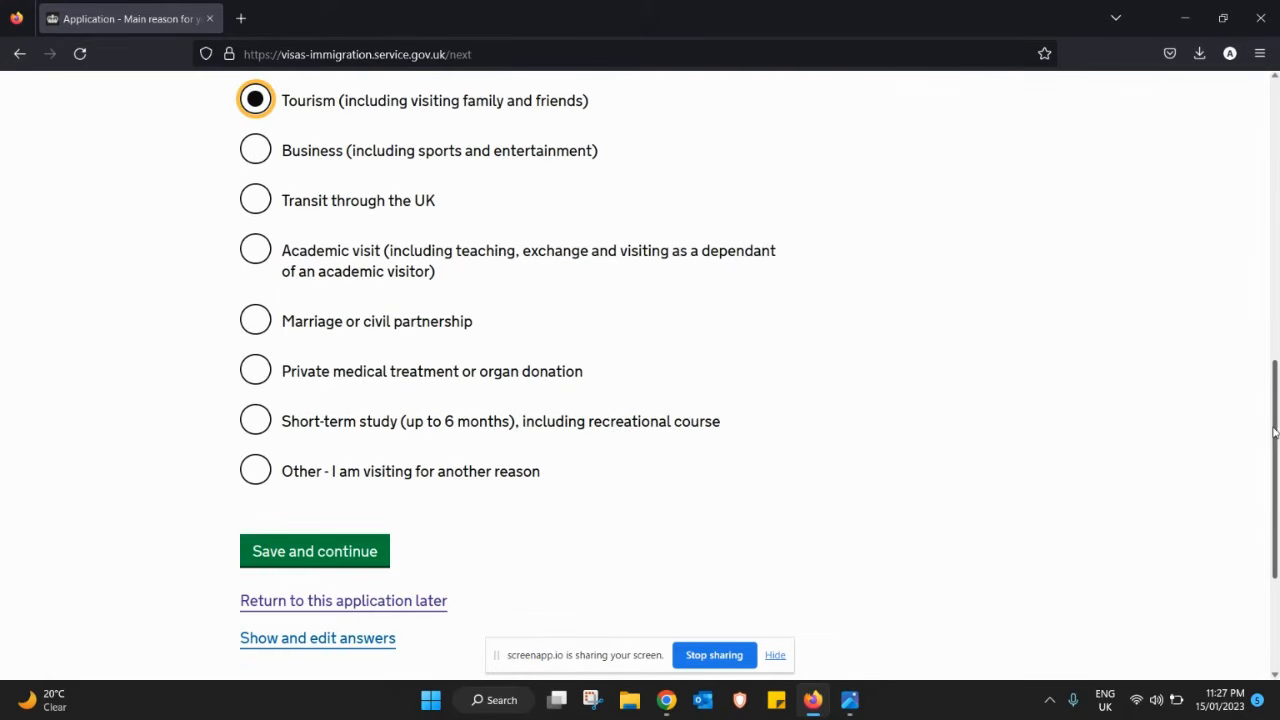
click(340, 552)
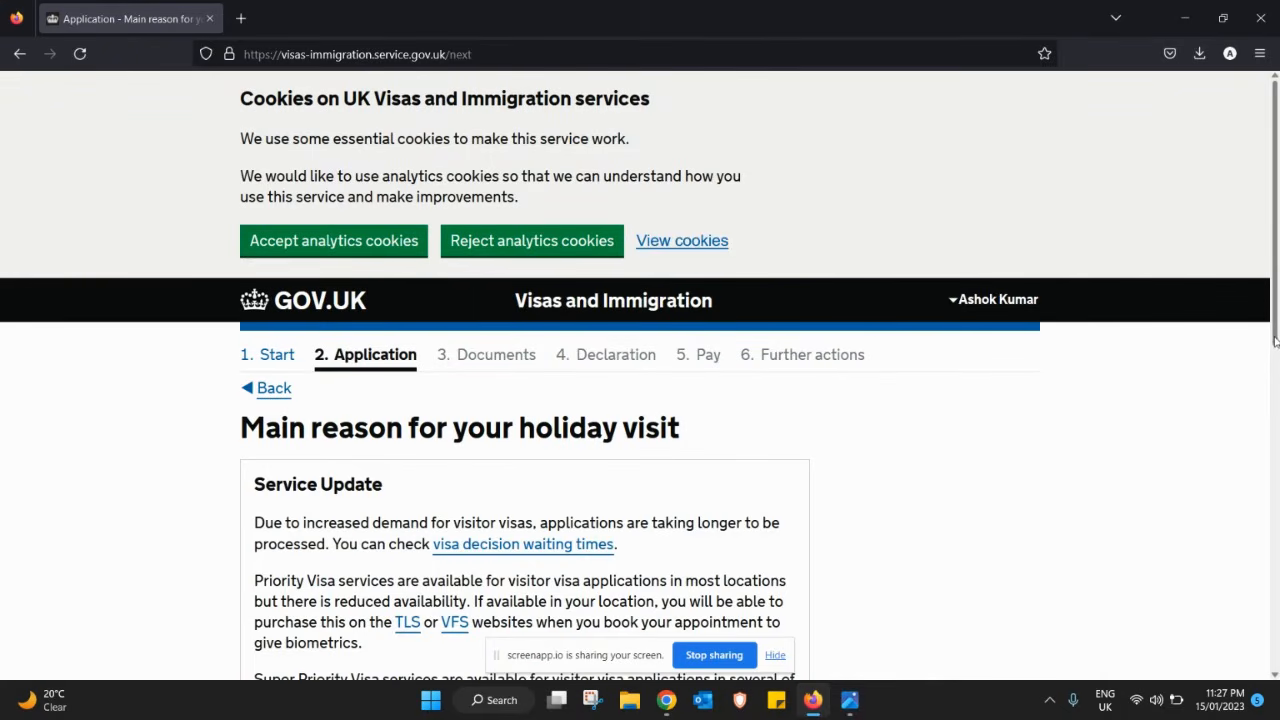
- Select Tourist as the holiday visit reason and save
drag(1275, 345, 1275, 535)
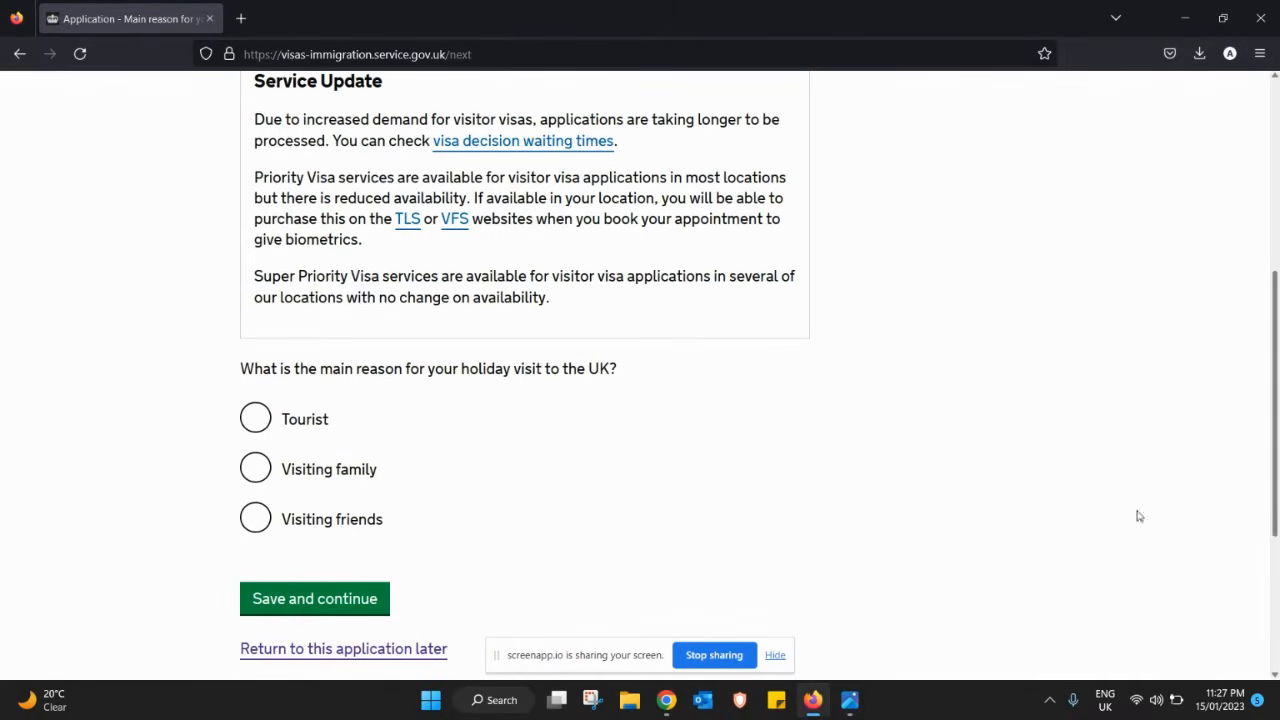
click(262, 427)
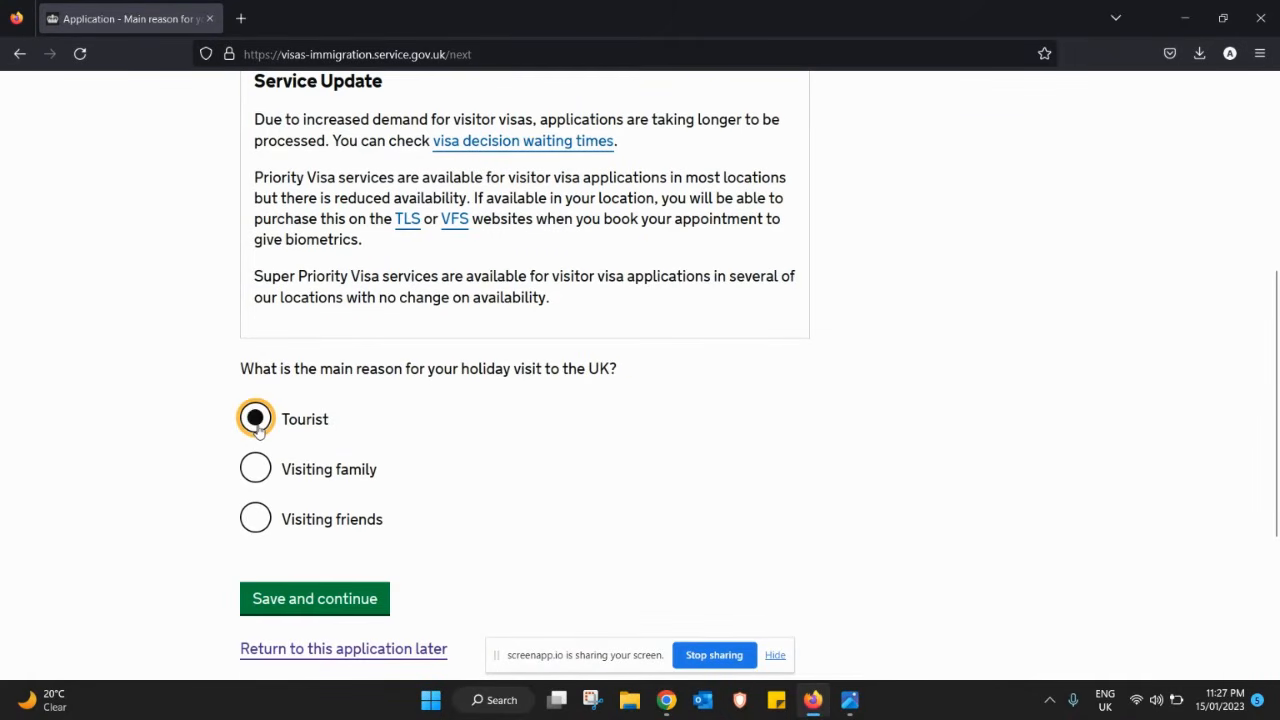
click(306, 600)
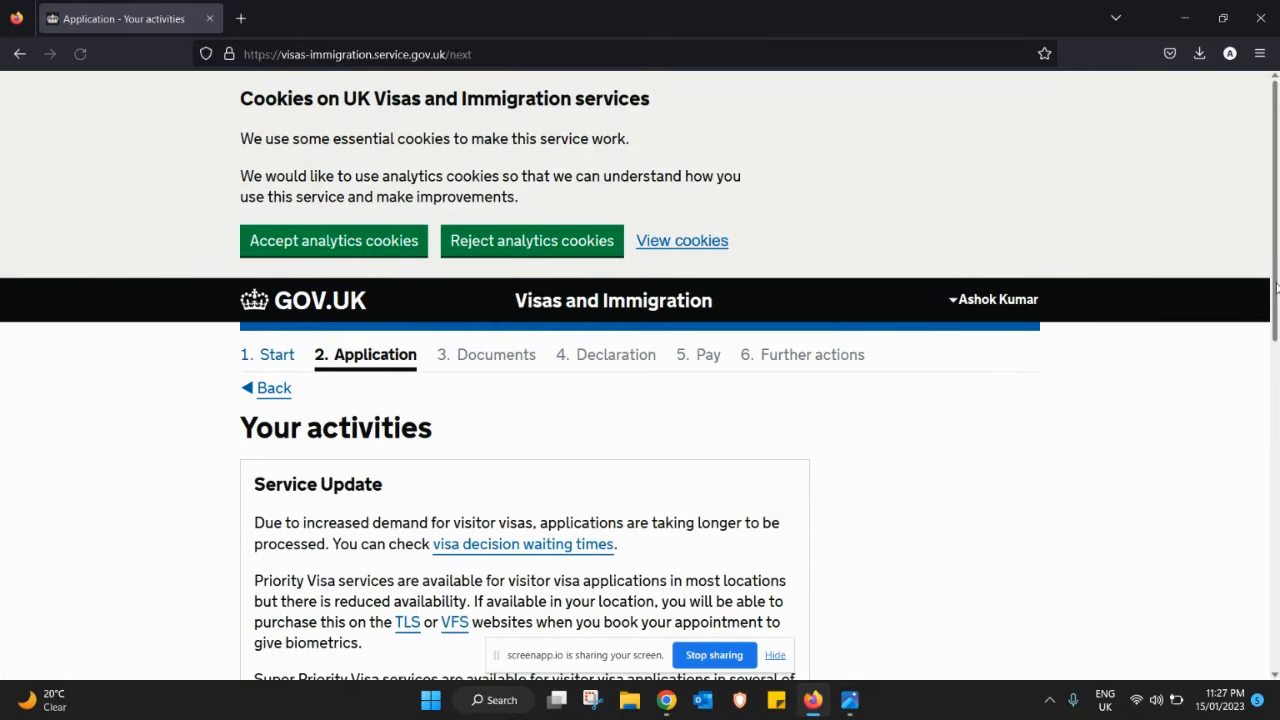
- Describe the visit purpose as 'I am traveling to UK for visit purpose to spend holiday' and save
scroll(1278, 420, down, 4)
scroll(1278, 385, down, 5)
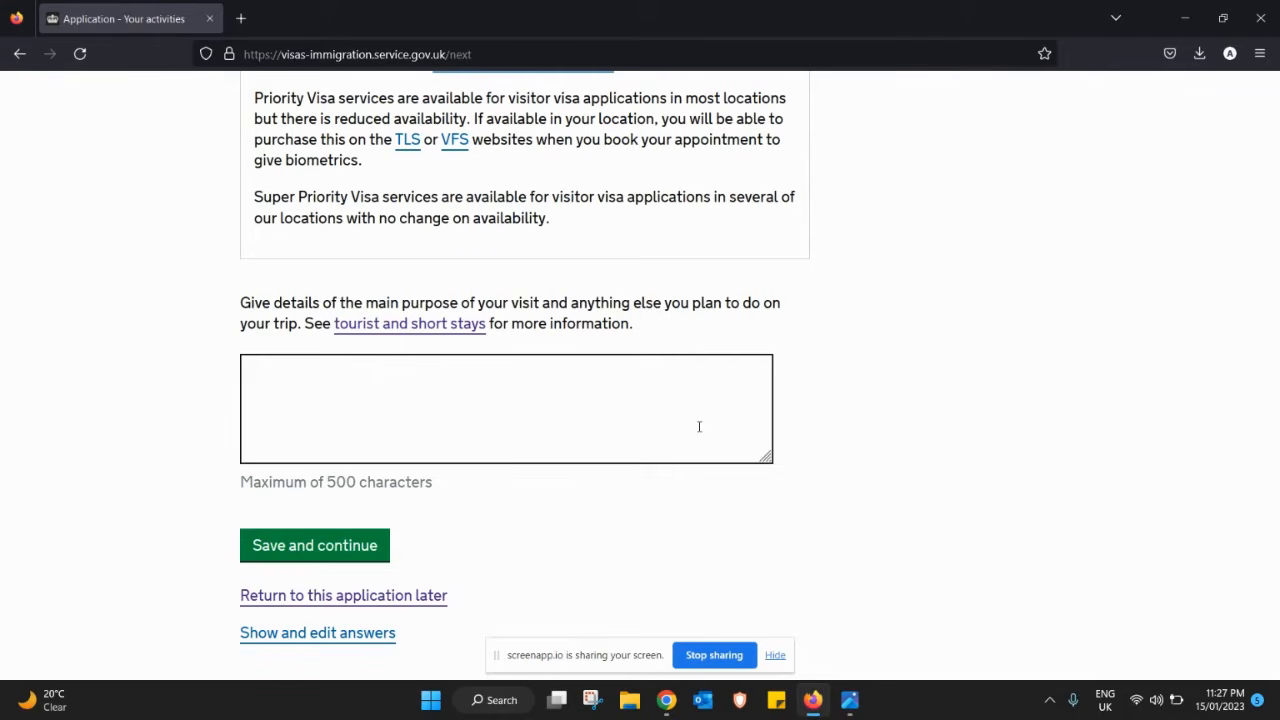
click(699, 427)
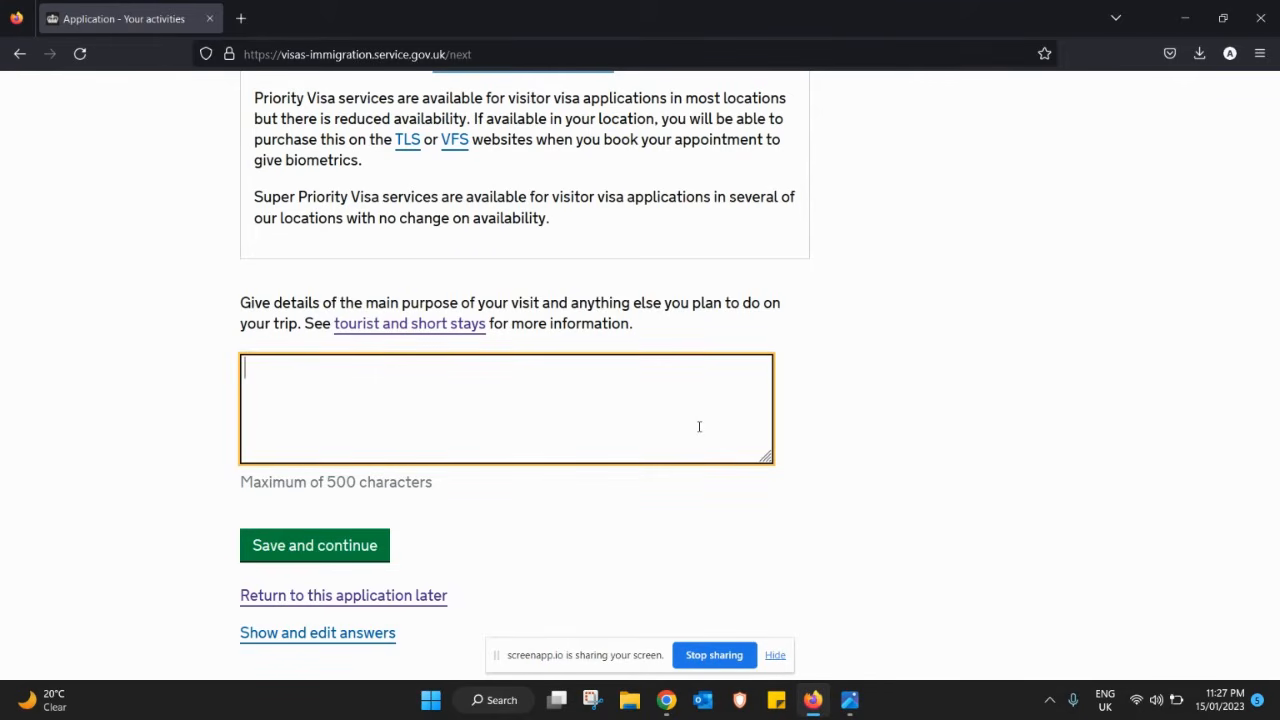
text(I )
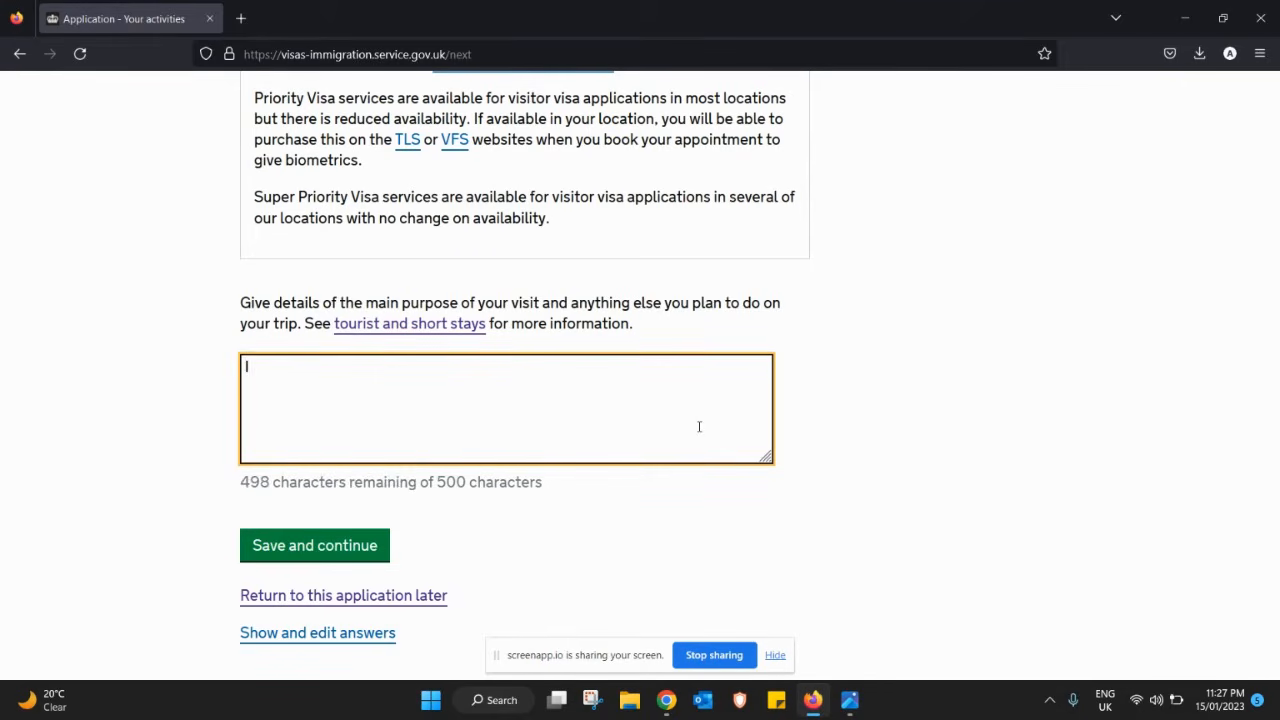
text(am traveling )
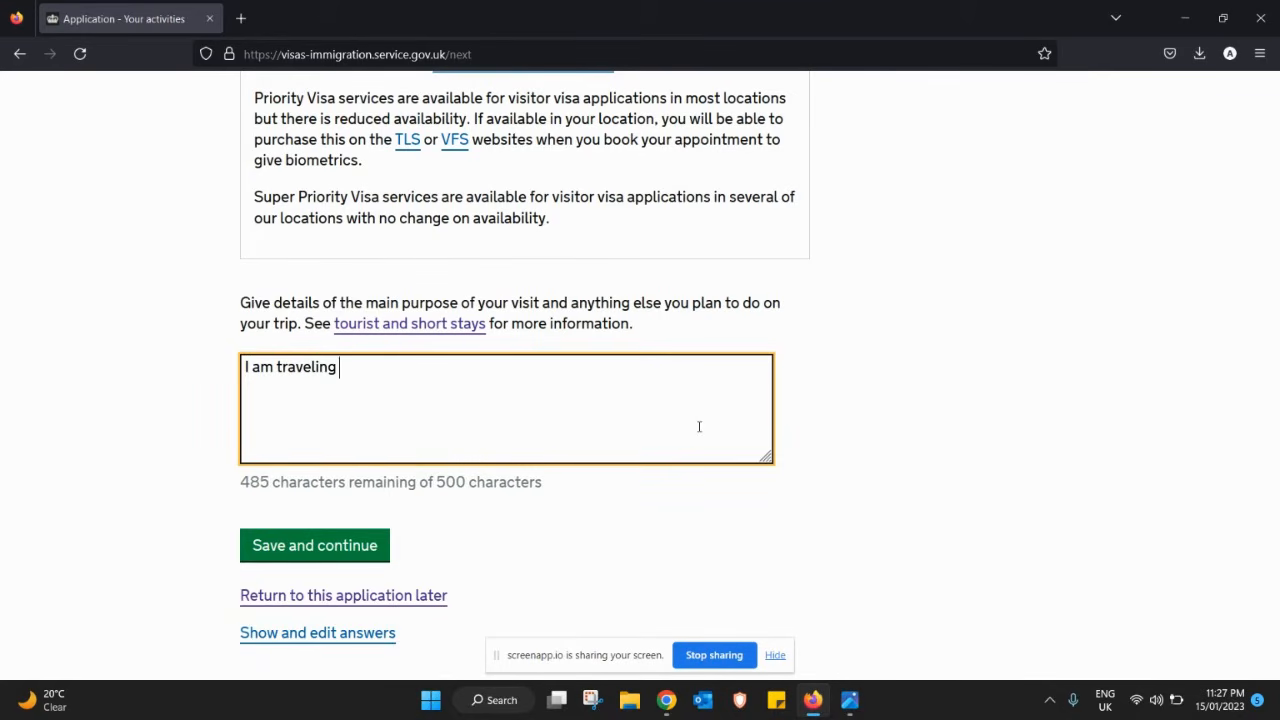
text(to UK for )
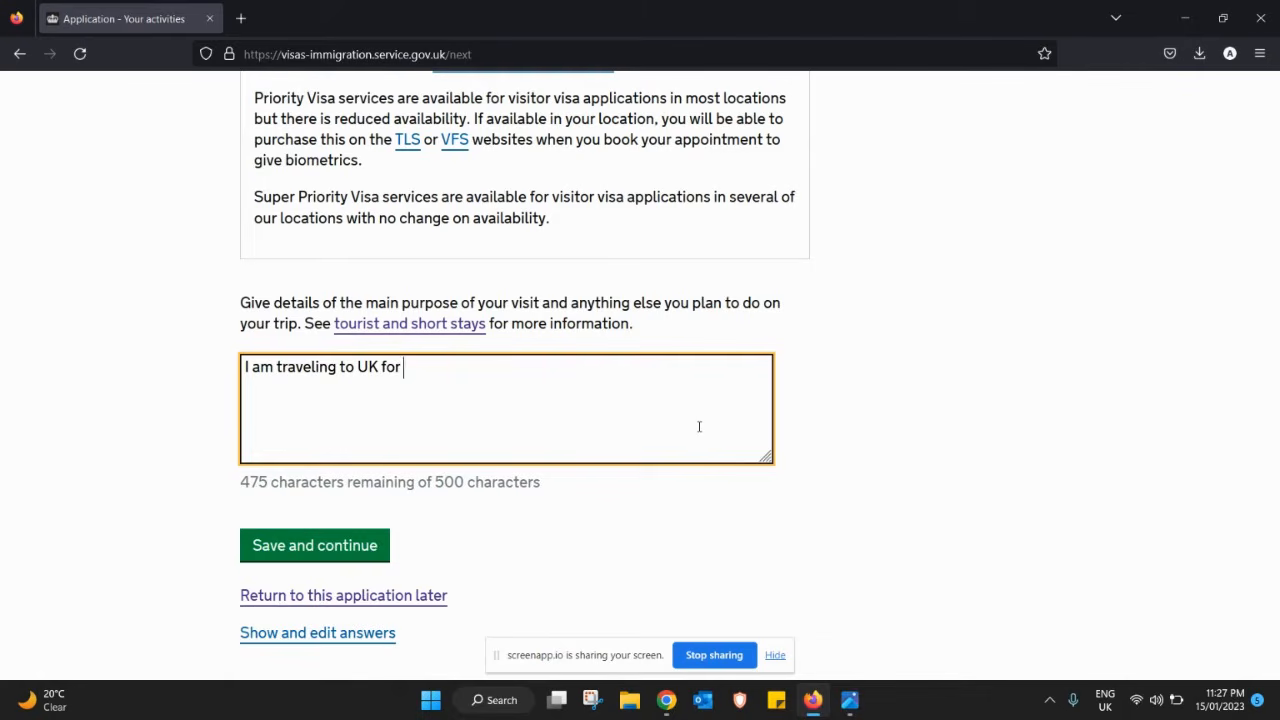
text(visit )
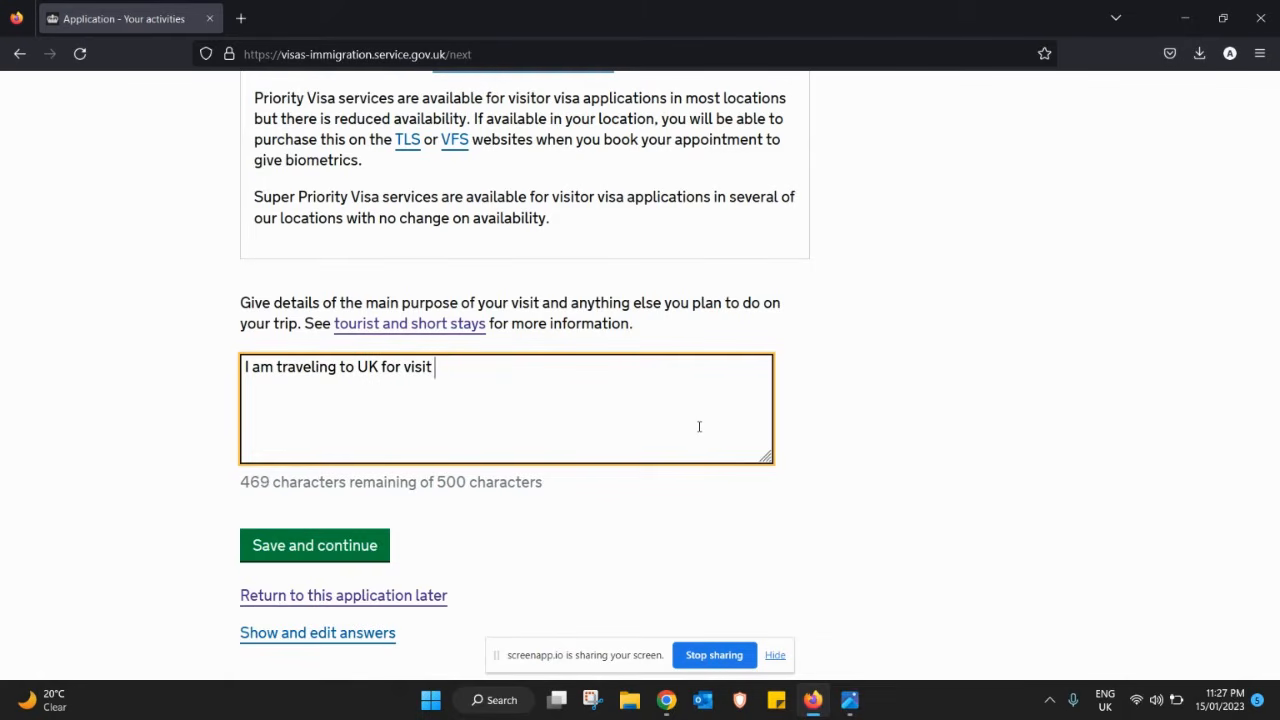
text(purpos)
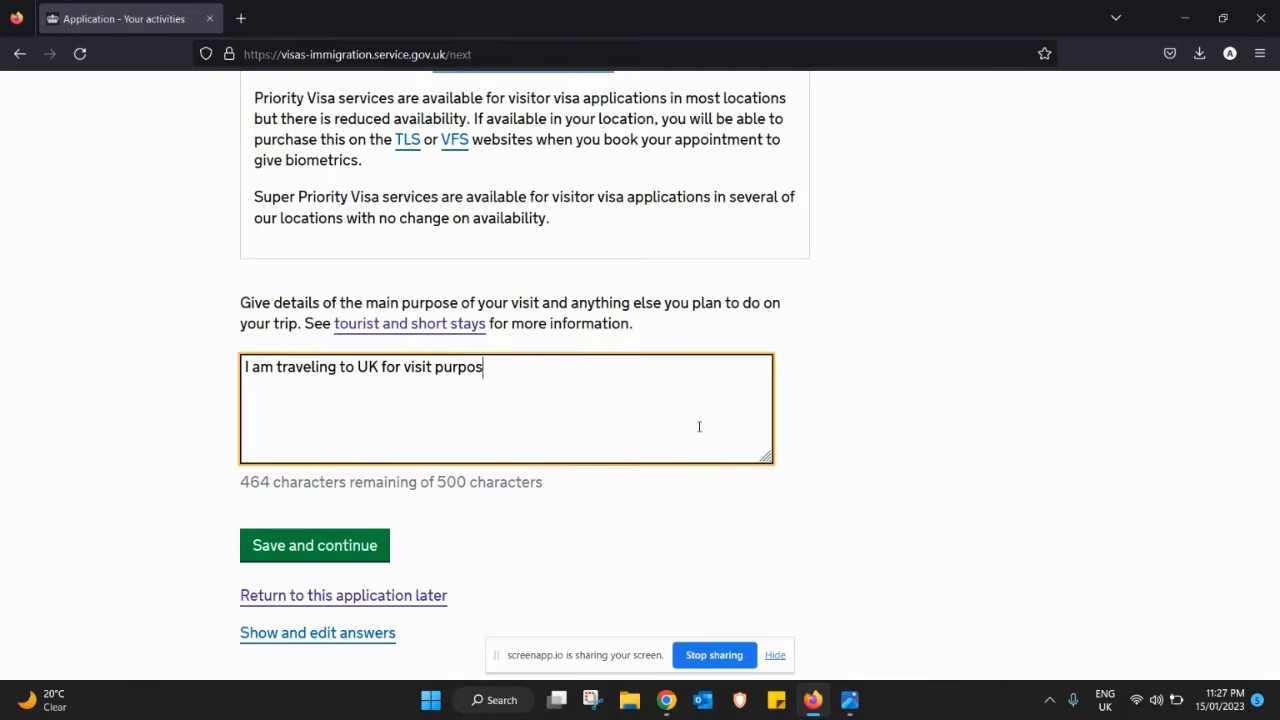
text(e to se)
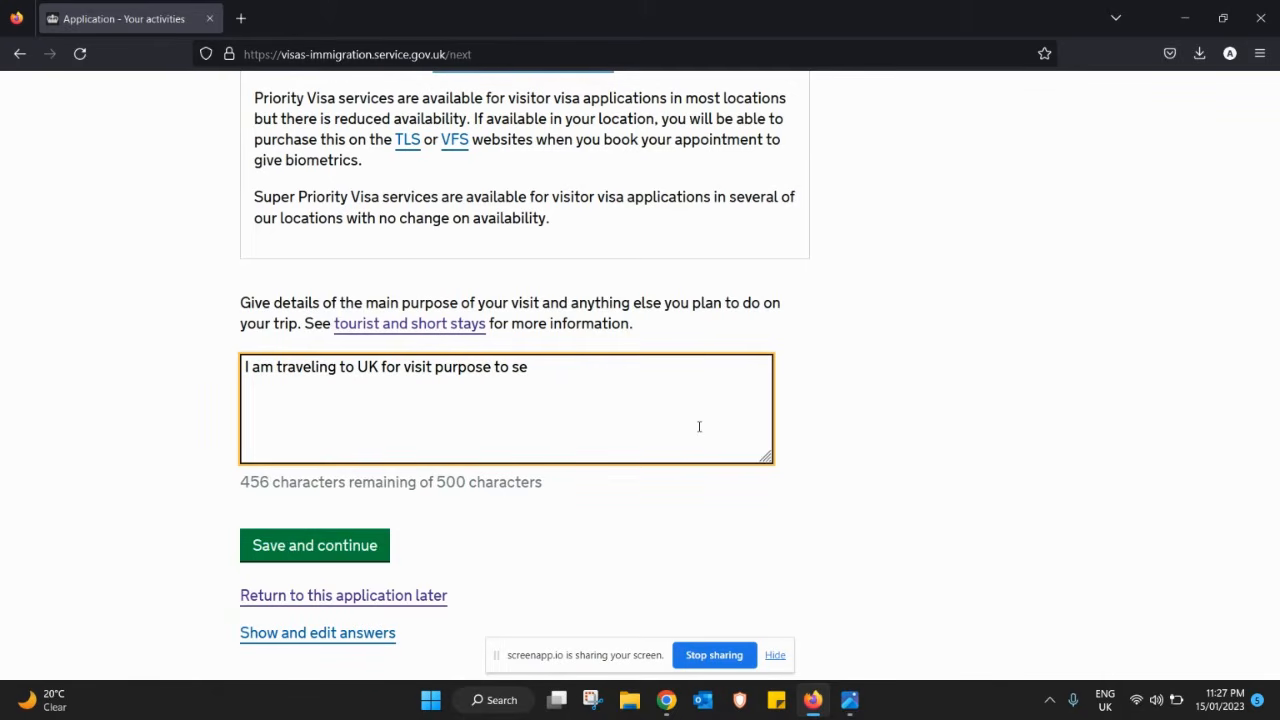
key(BackSpace)
text(pent)
key(BackSpace)
key(BackSpace)
text(d )
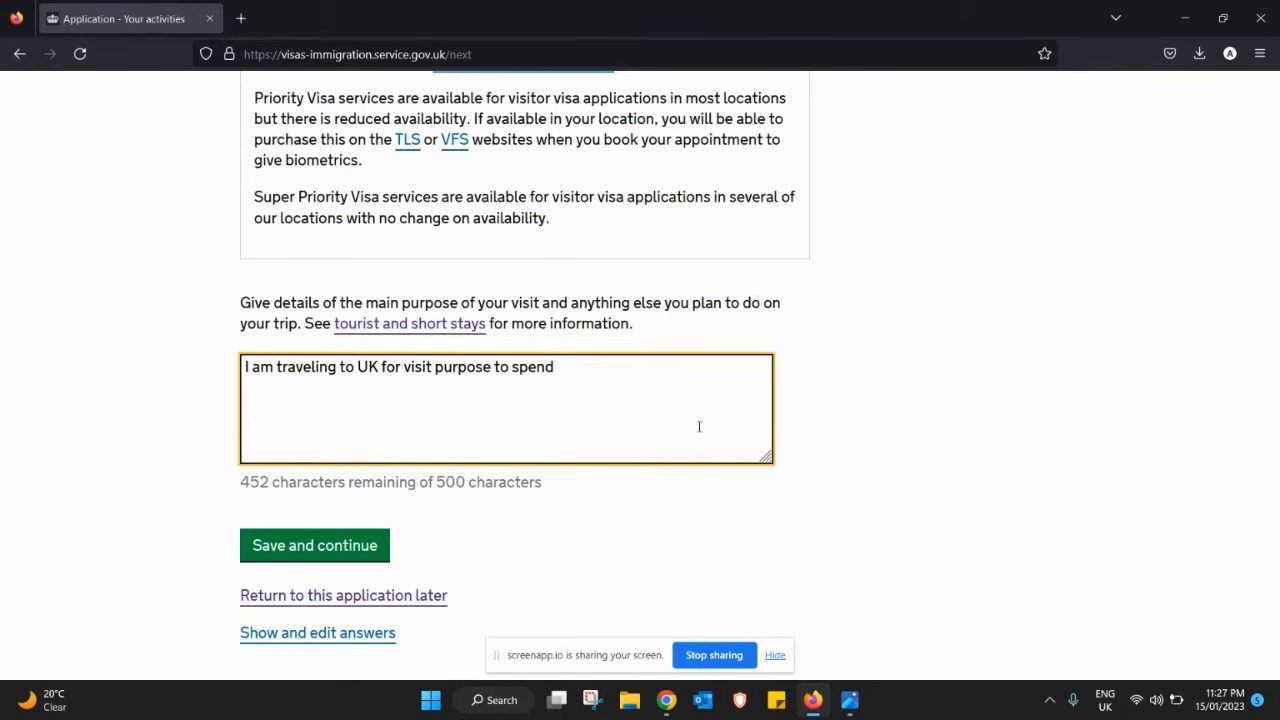
text(holiday)
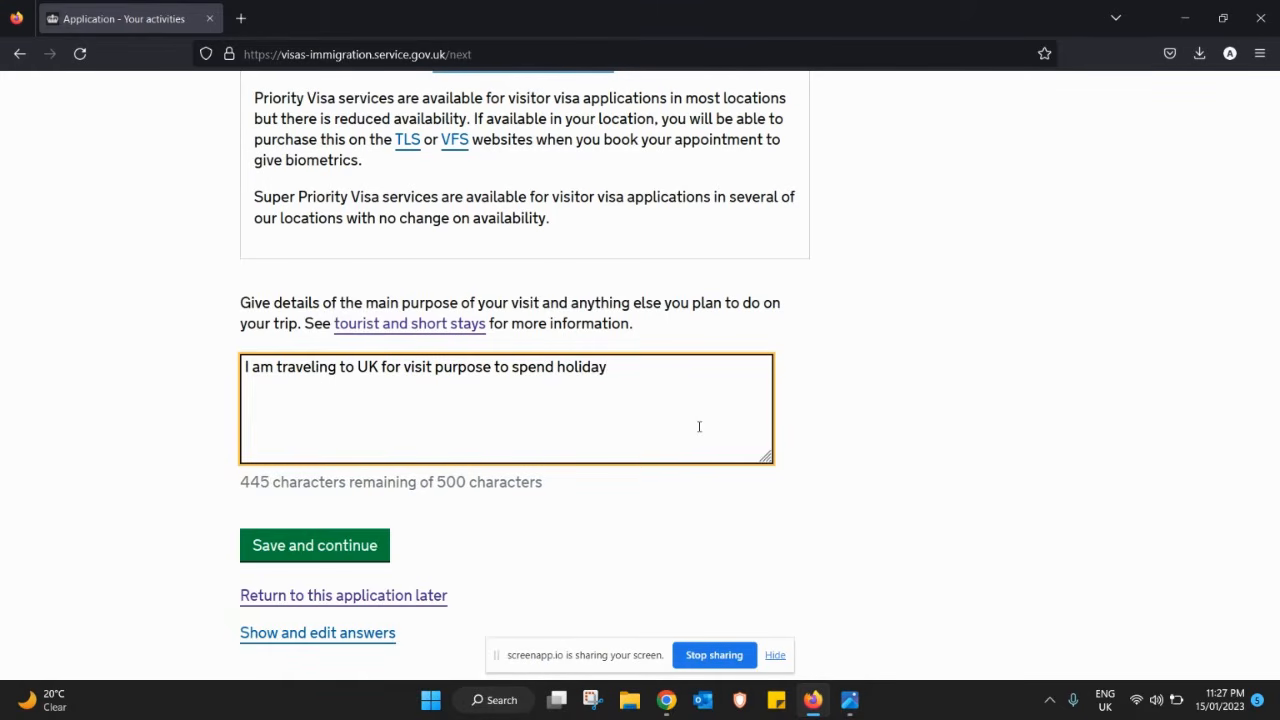
click(358, 556)
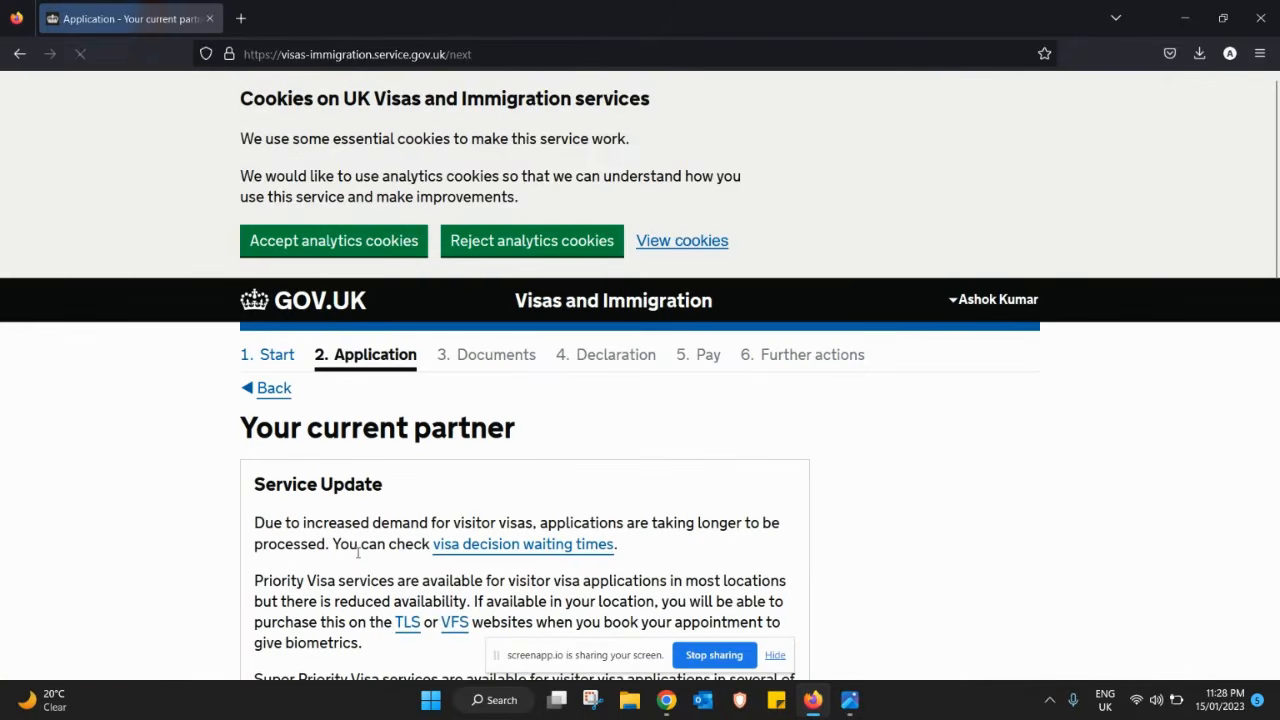
- Enter the current partner's given name and family name, correcting a typo in the surname
drag(1276, 257, 1187, 352)
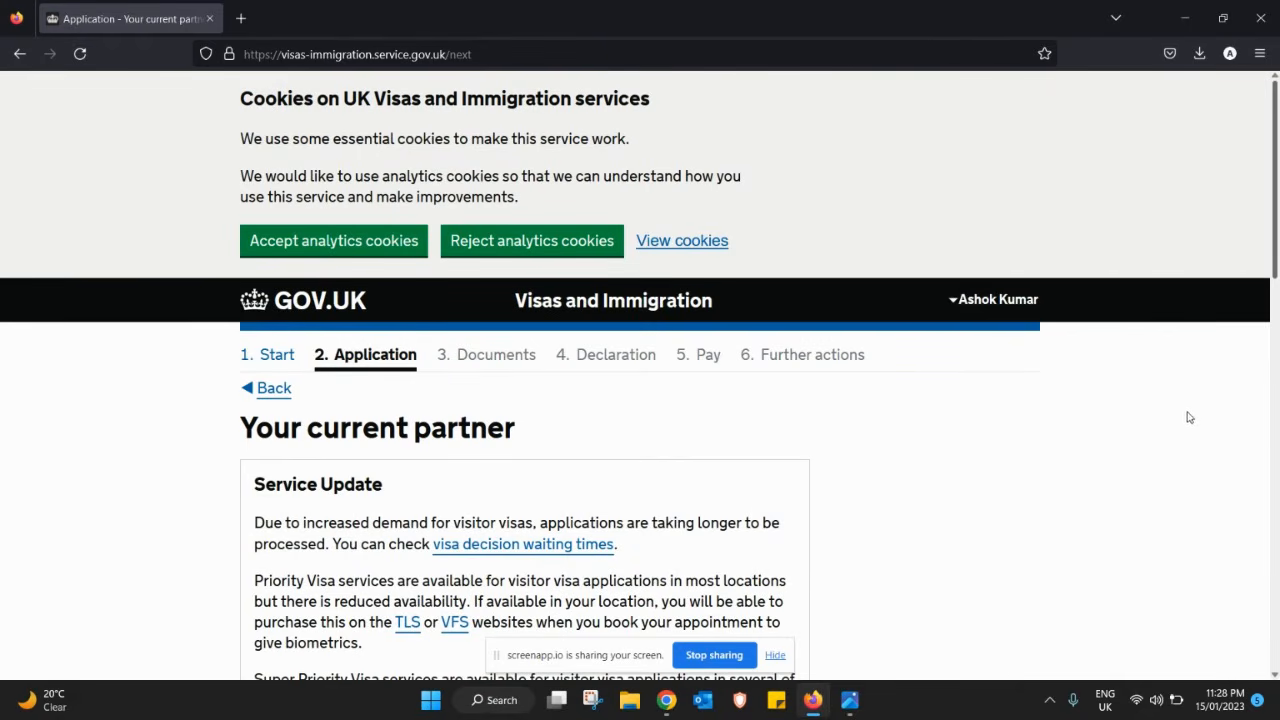
scroll(1190, 420, down, 5)
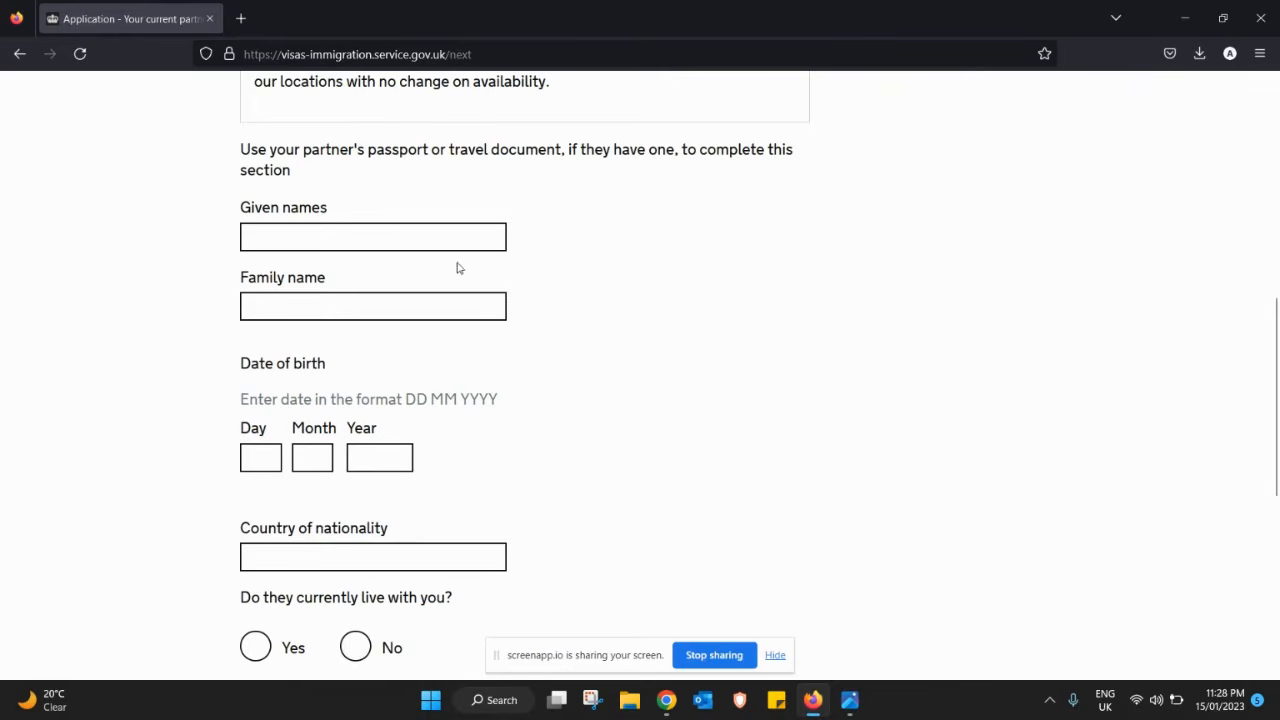
click(435, 231)
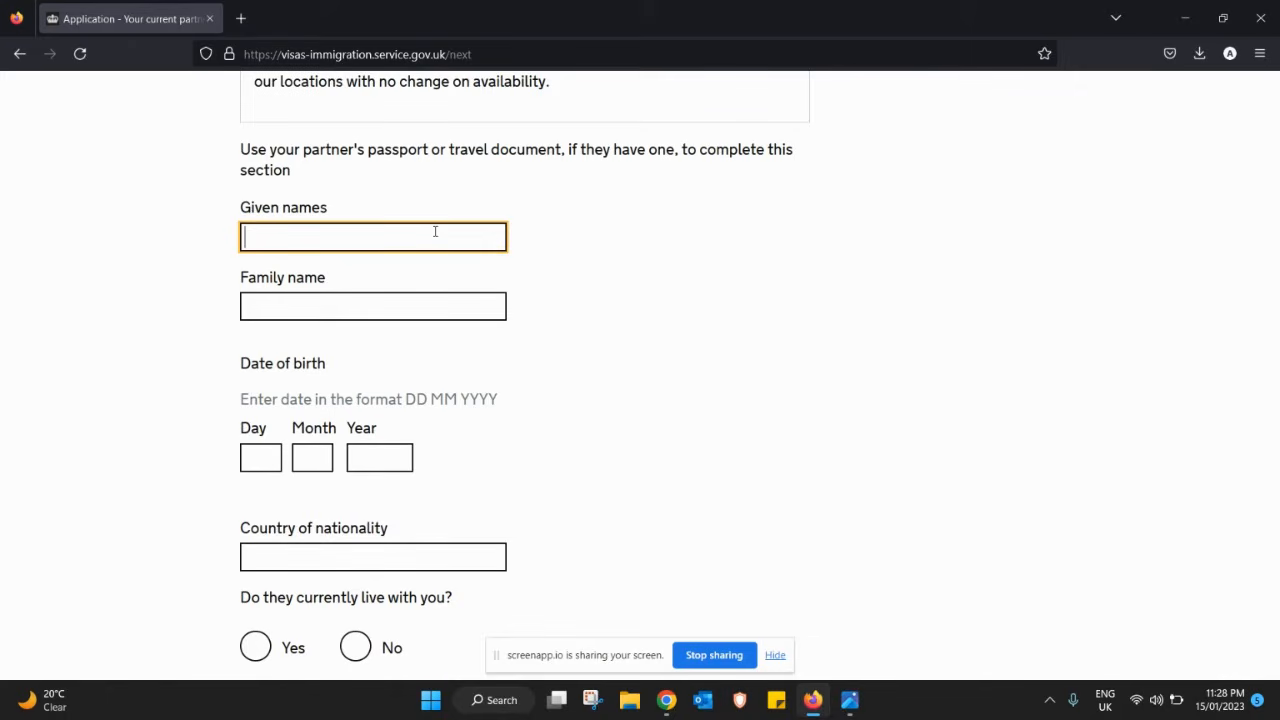
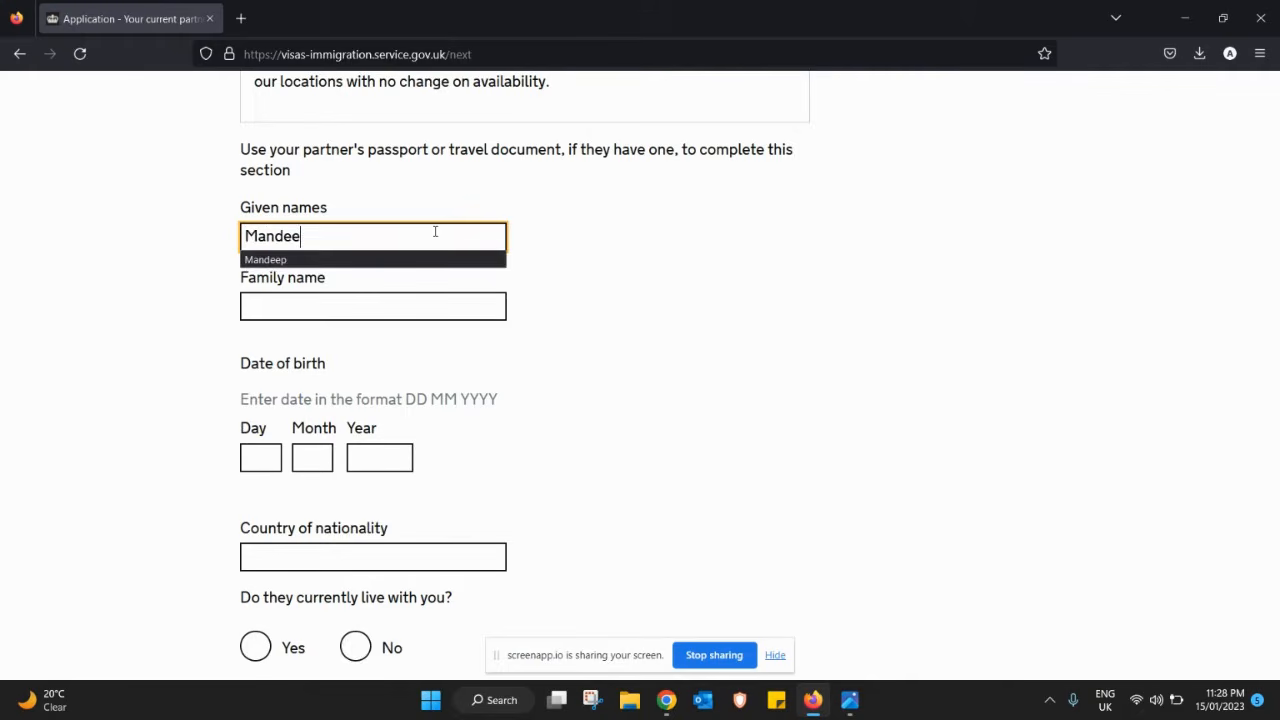
key(Tab)
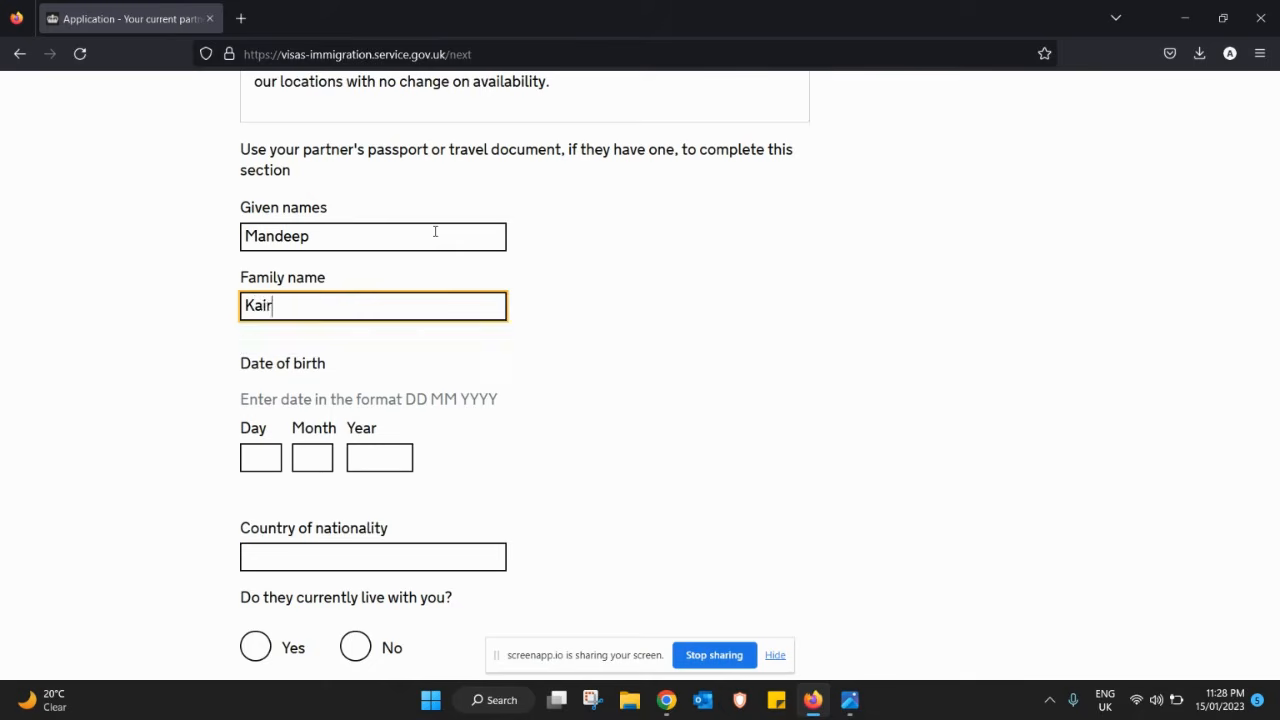
key(Tab)
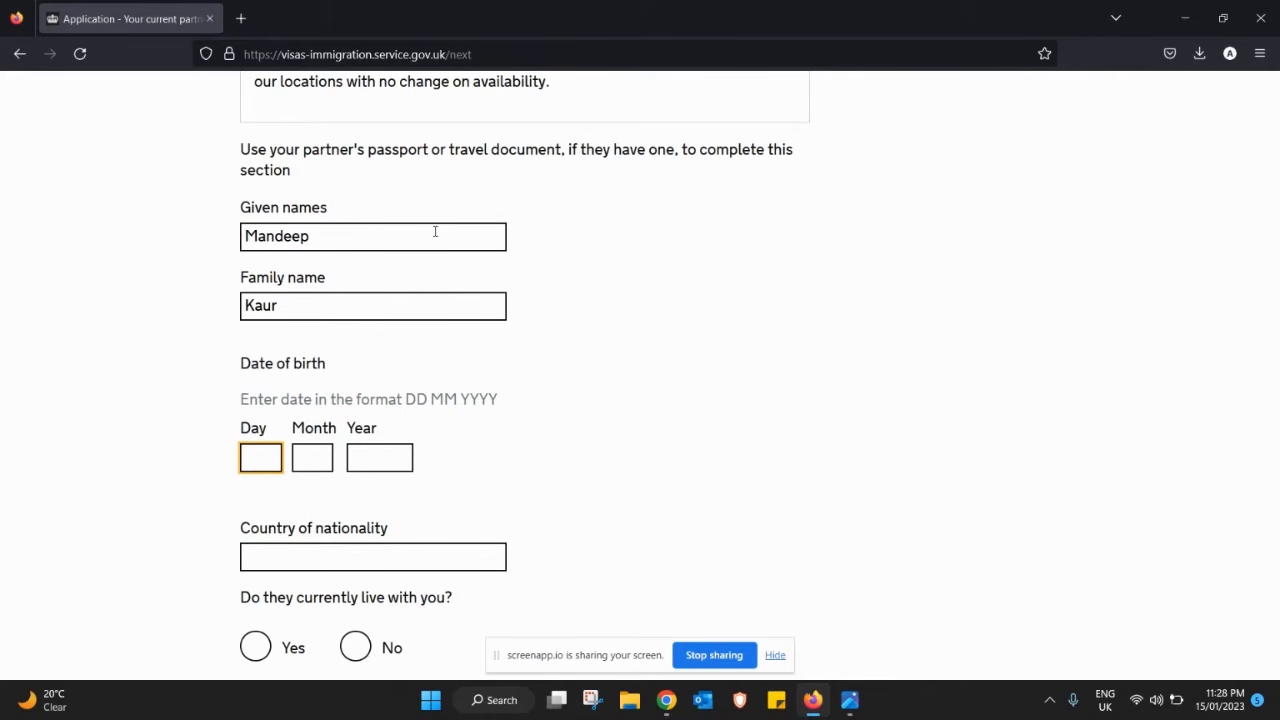
text(31)
key(Tab)
text(12)
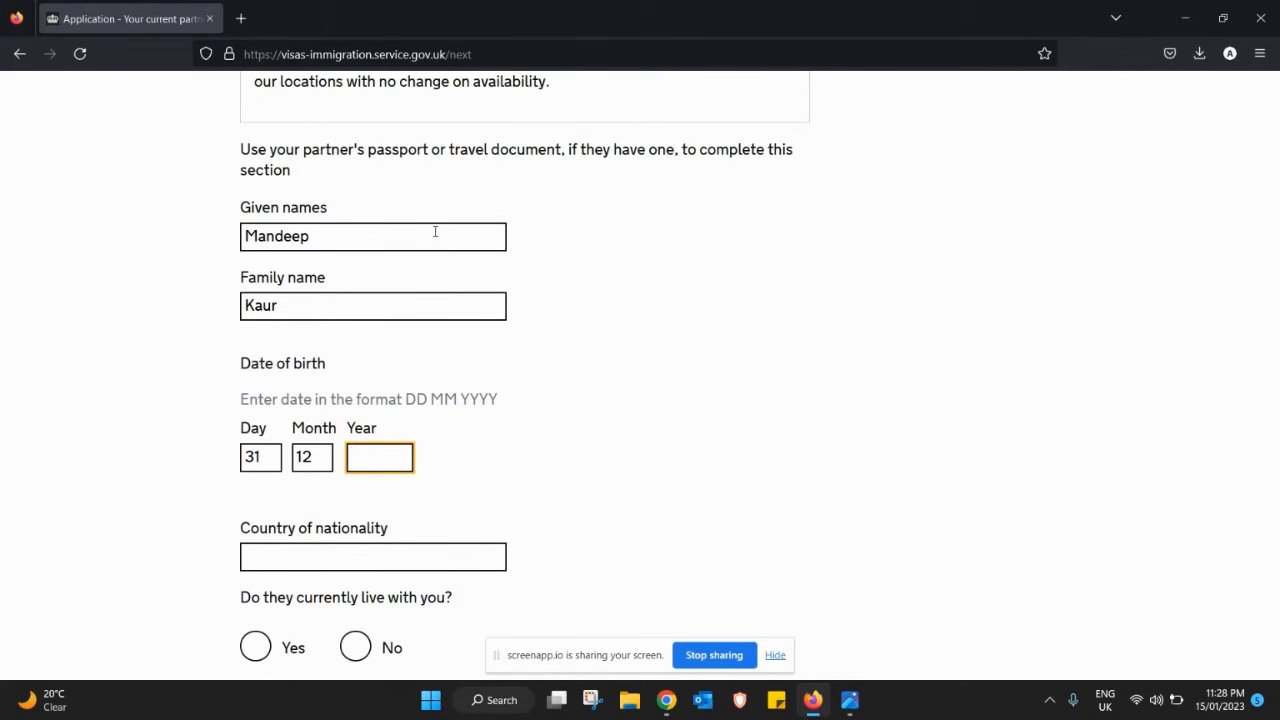
text(16)
text(96)
key(Tab)
- Set the partner's country of nationality to India
drag(1274, 458, 1268, 537)
text(ind)
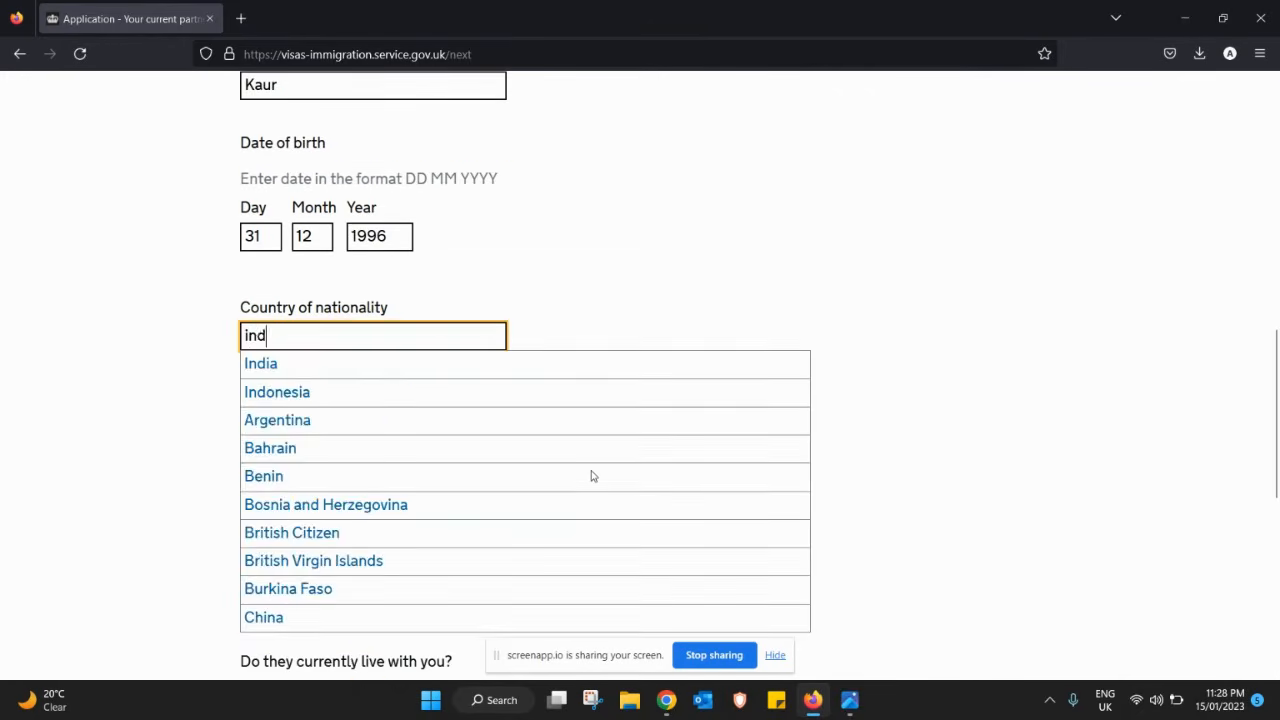
click(388, 378)
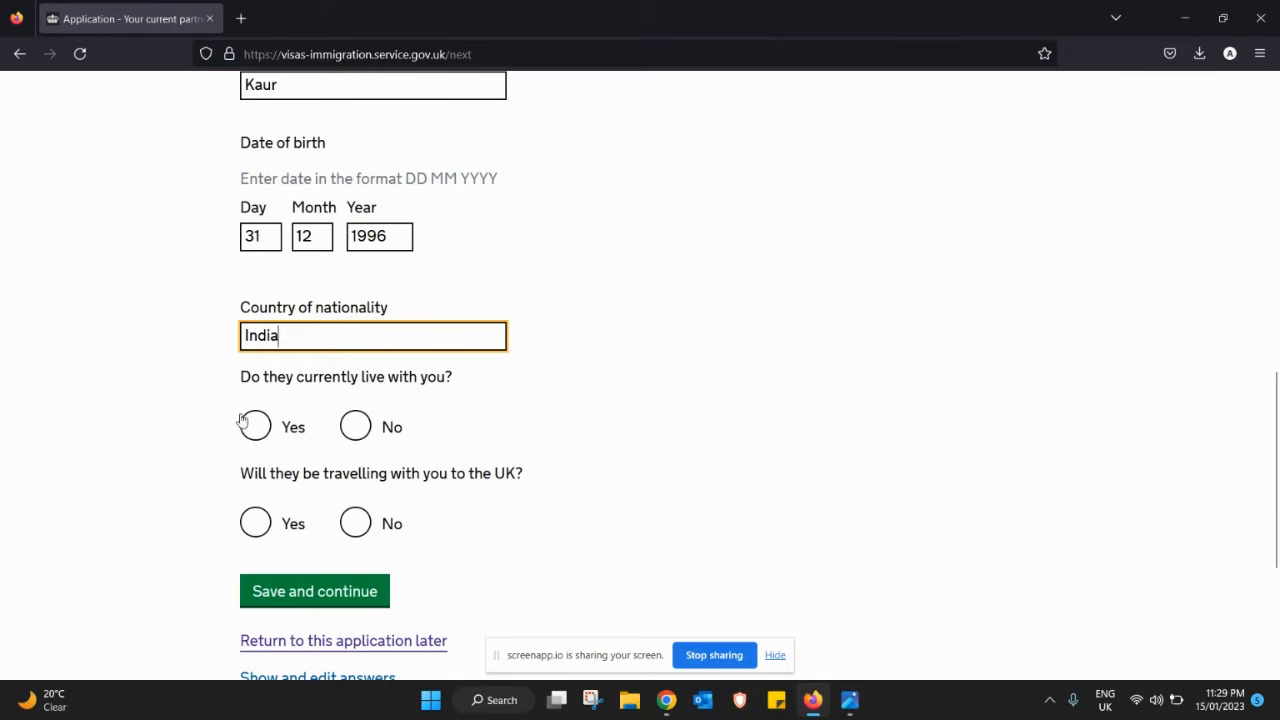
- Answer Yes to living with you and No to travelling, then save and continue
click(358, 430)
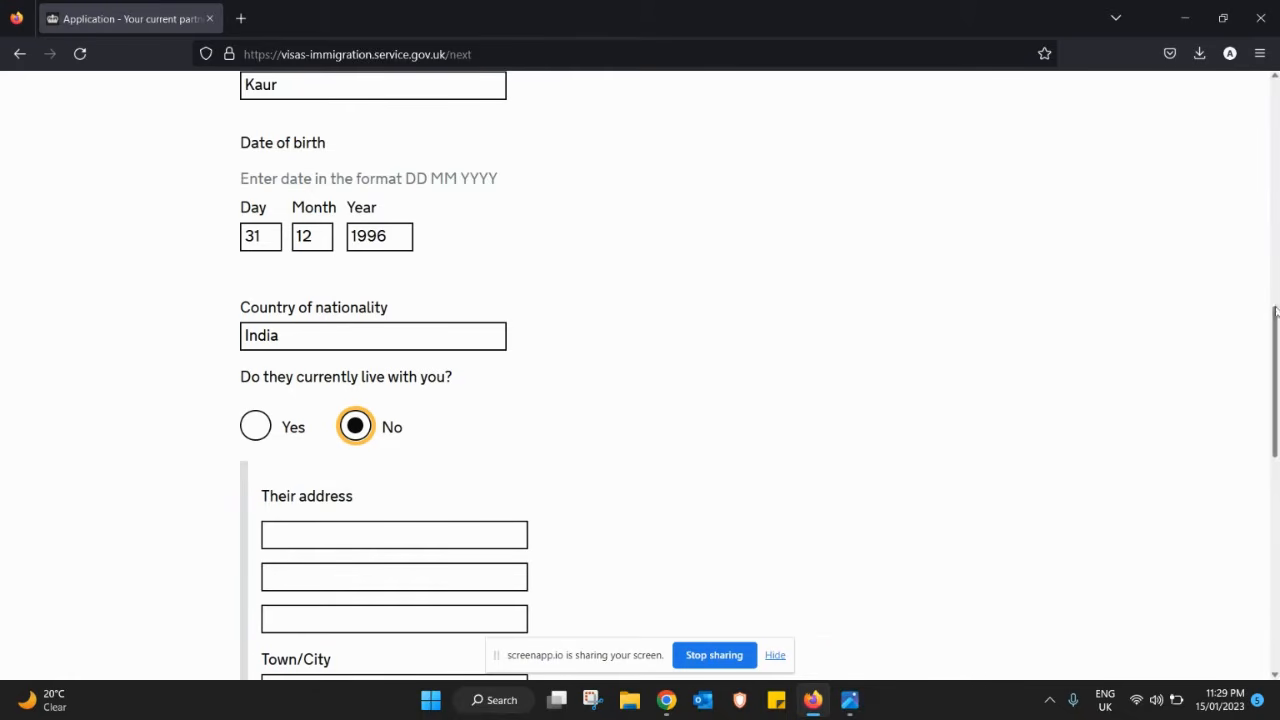
mouse_move(1274, 332)
mouse_down()
mouse_move(1275, 394)
mouse_move(1275, 355)
mouse_up()
click(260, 339)
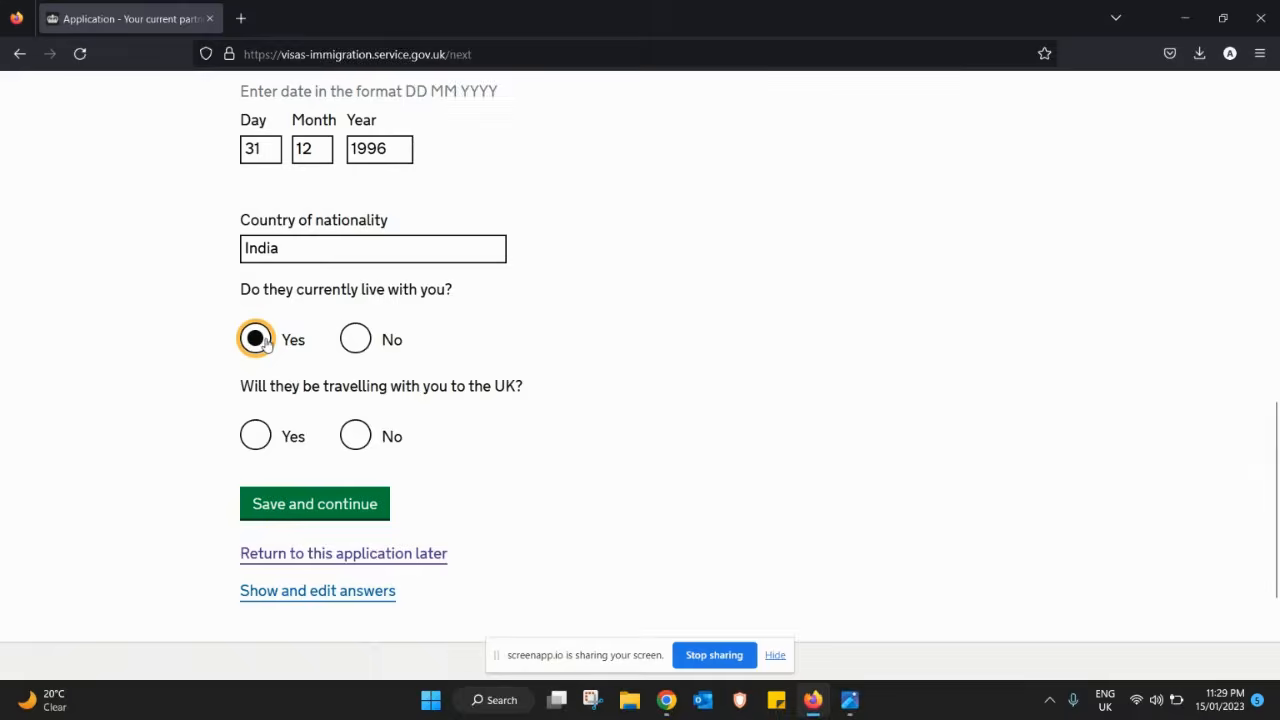
scroll(1276, 432, down, 2)
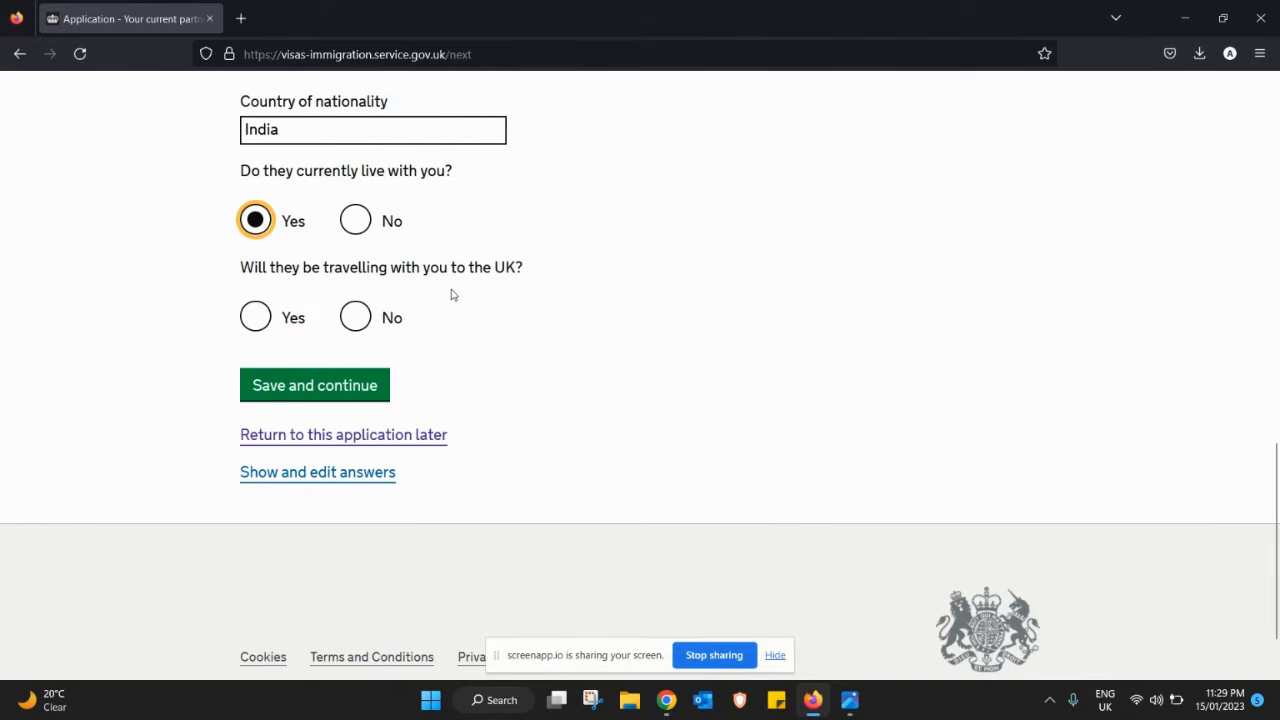
click(356, 318)
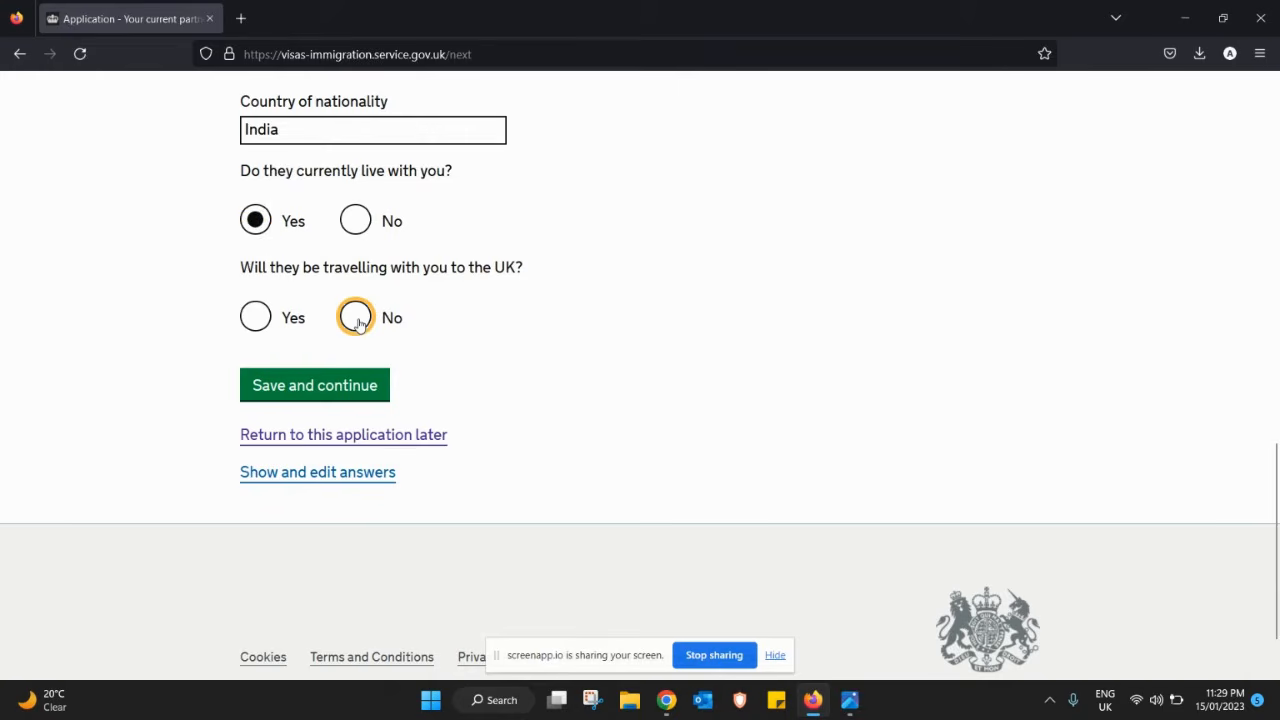
click(311, 386)
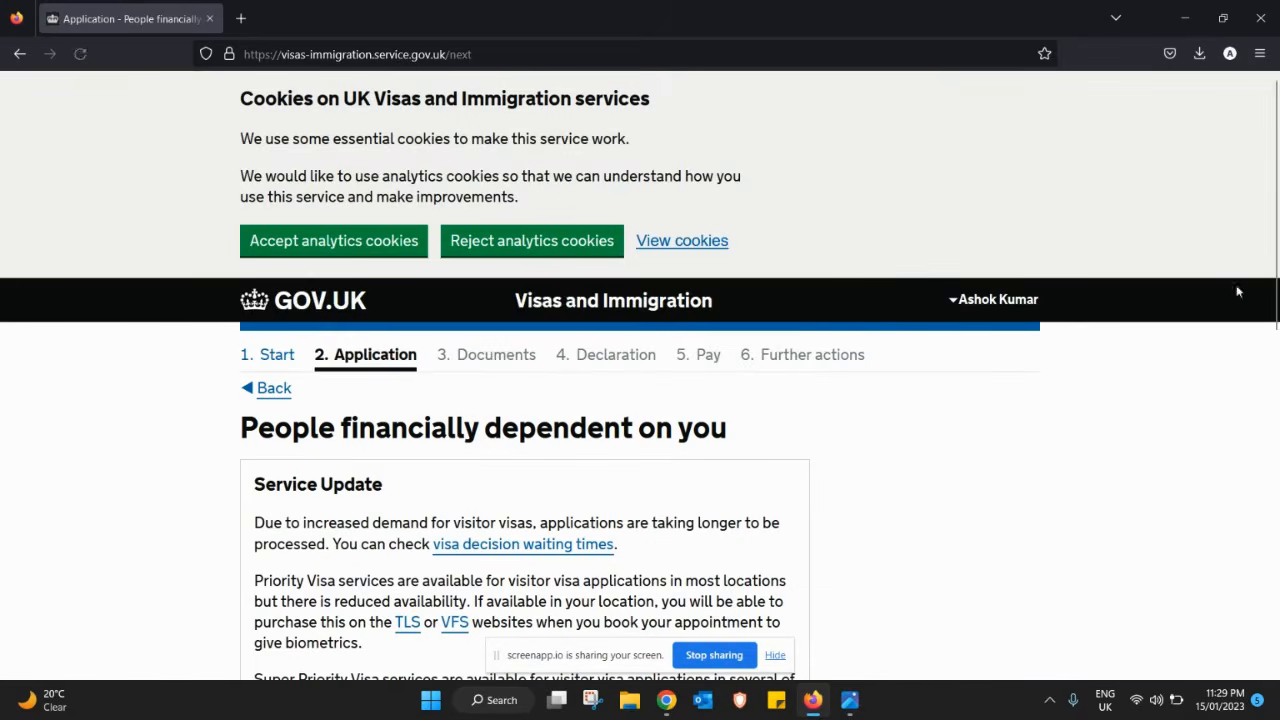
drag(1276, 289, 1268, 532)
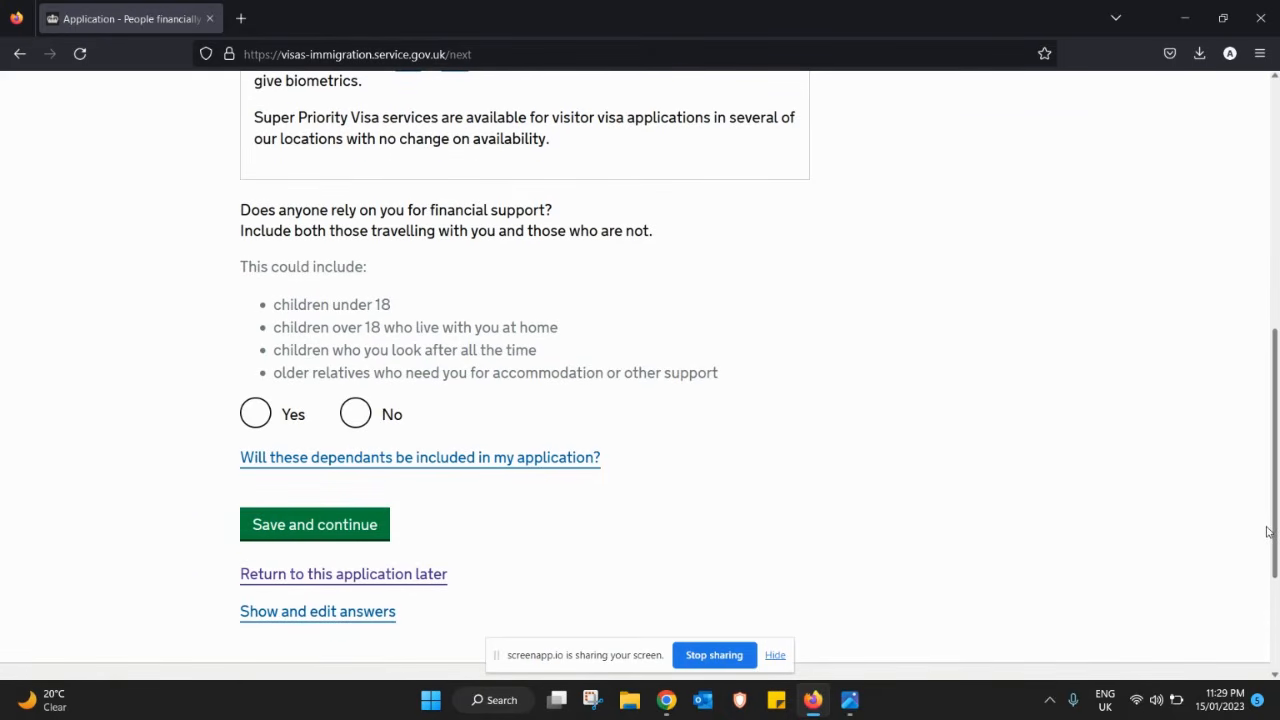
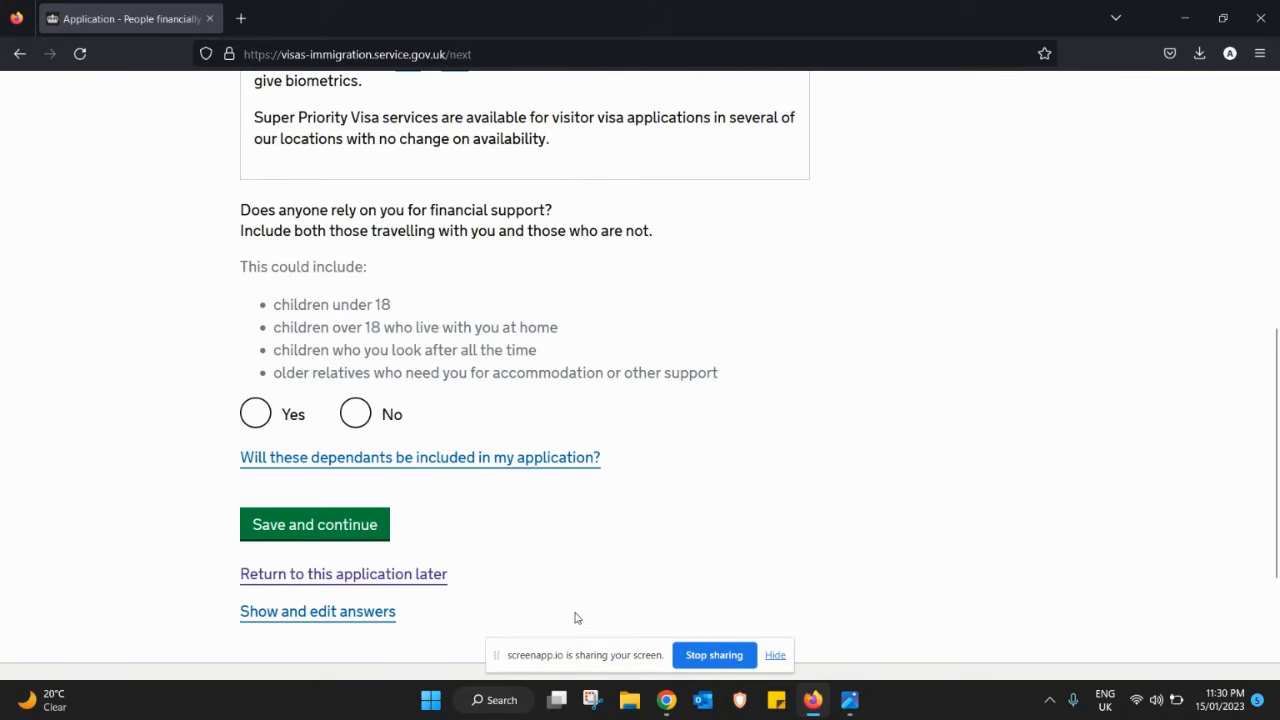
- Answer Yes to people relying on you financially and save the answer
click(257, 415)
click(368, 531)
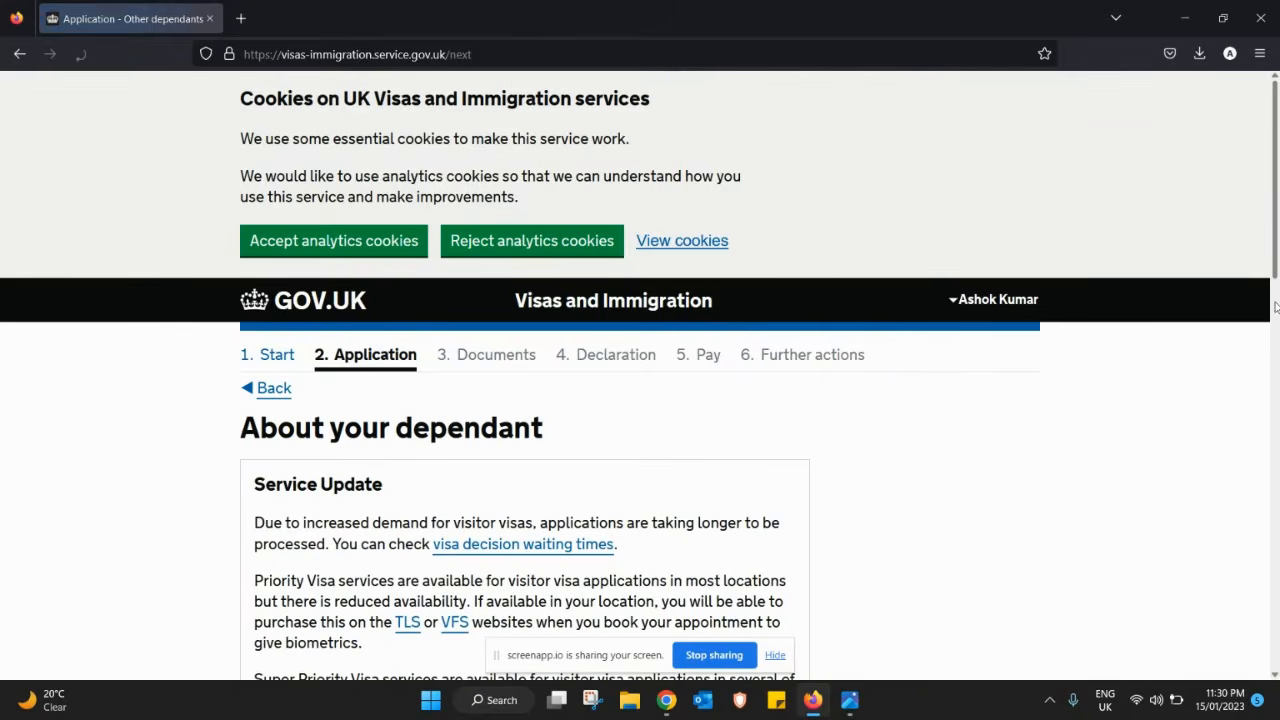
- Enter Child as the dependant's relationship to you, fixing the typos
drag(1275, 278, 1270, 486)
click(479, 271)
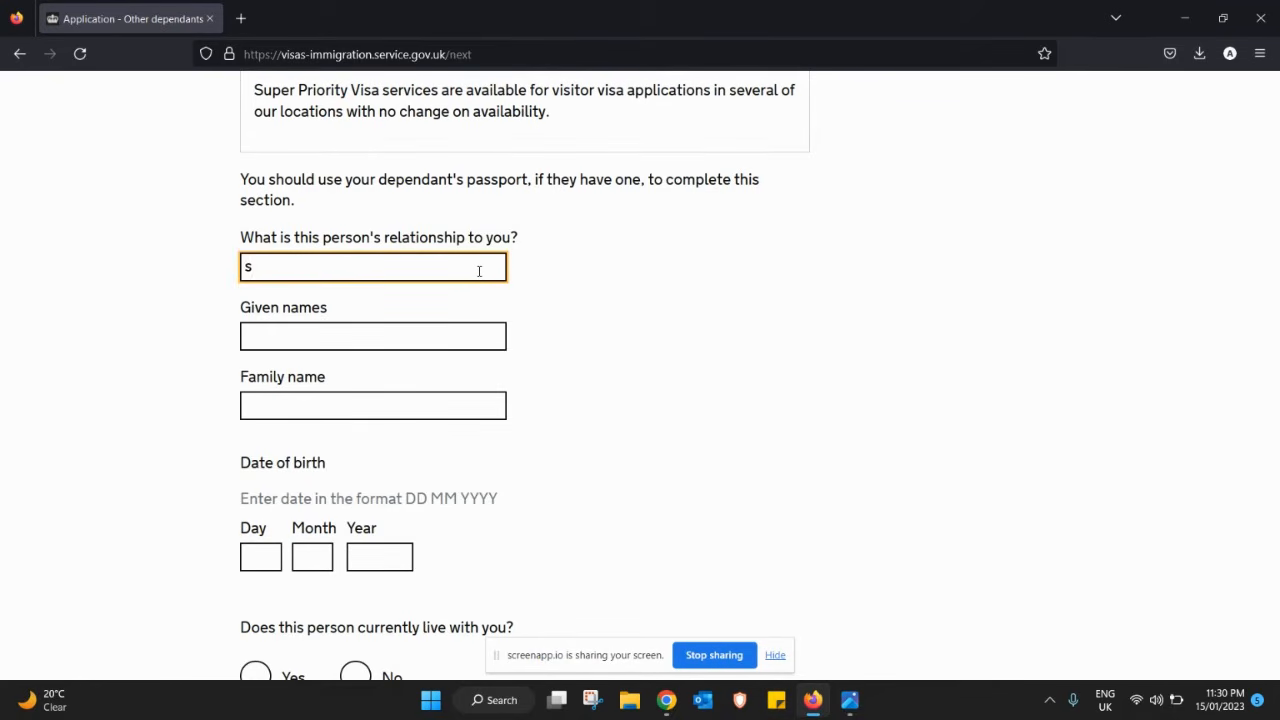
text(So)
key(BackSpace)
text(Chikd)
key(BackSpace)
key(BackSpace)
text(ld)
click(398, 330)
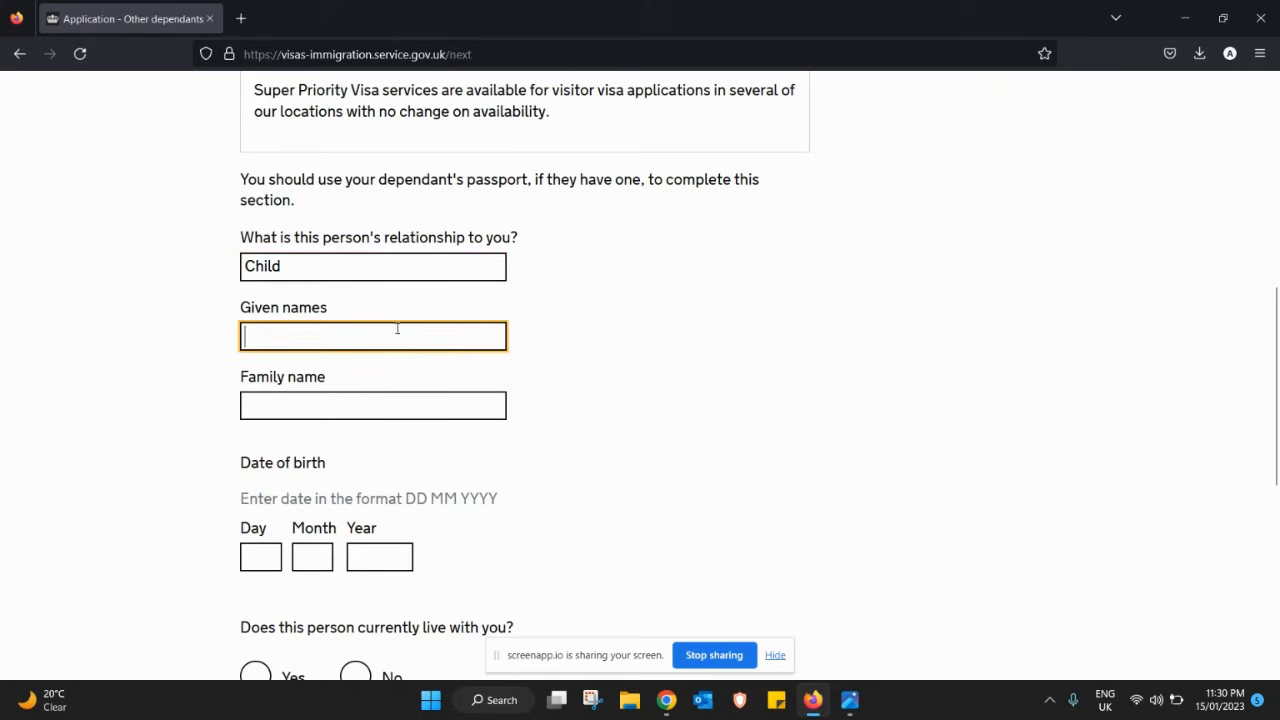
click(358, 432)
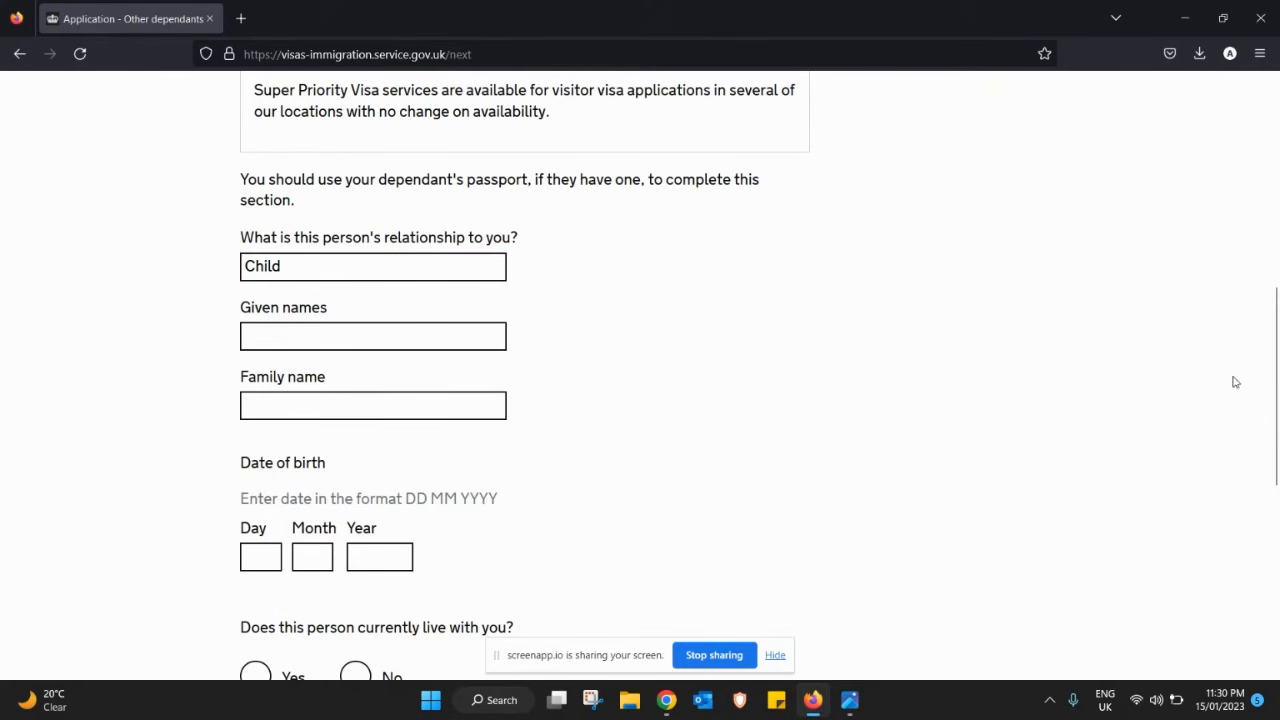
drag(1276, 383, 1236, 172)
- Return to the financial support question, change it to No, and save
click(274, 252)
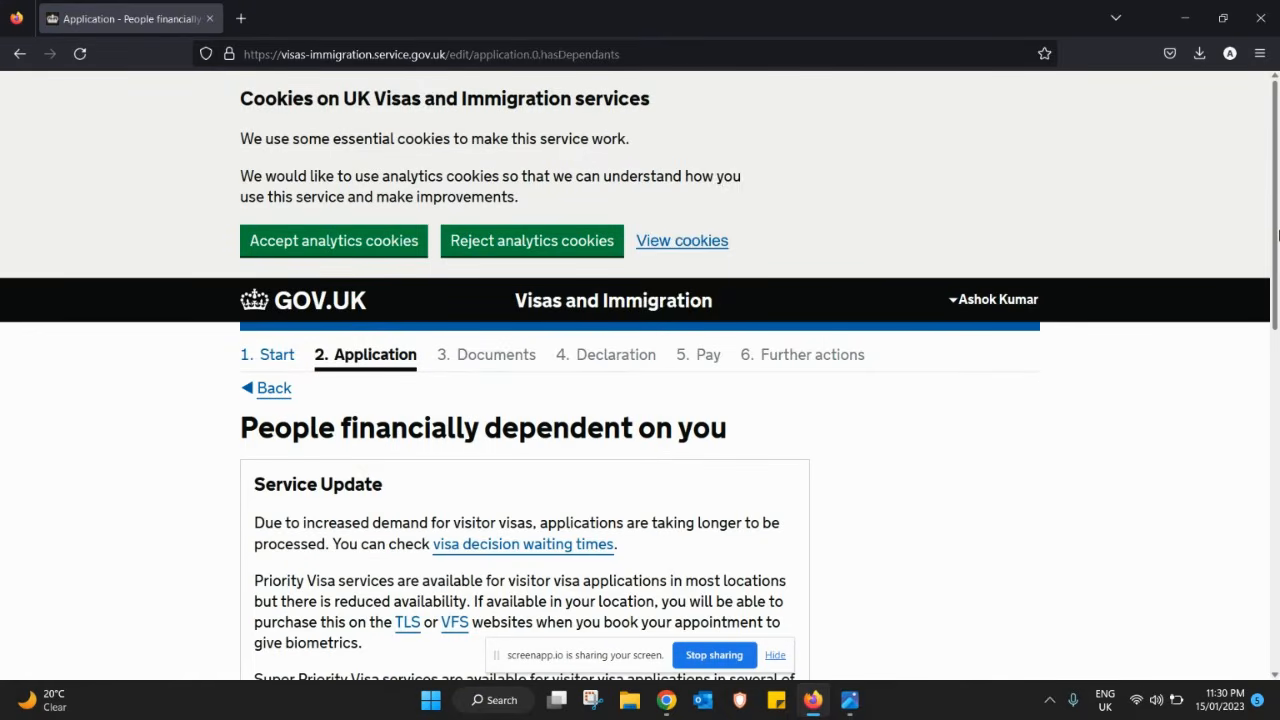
drag(1278, 234, 1223, 474)
click(353, 436)
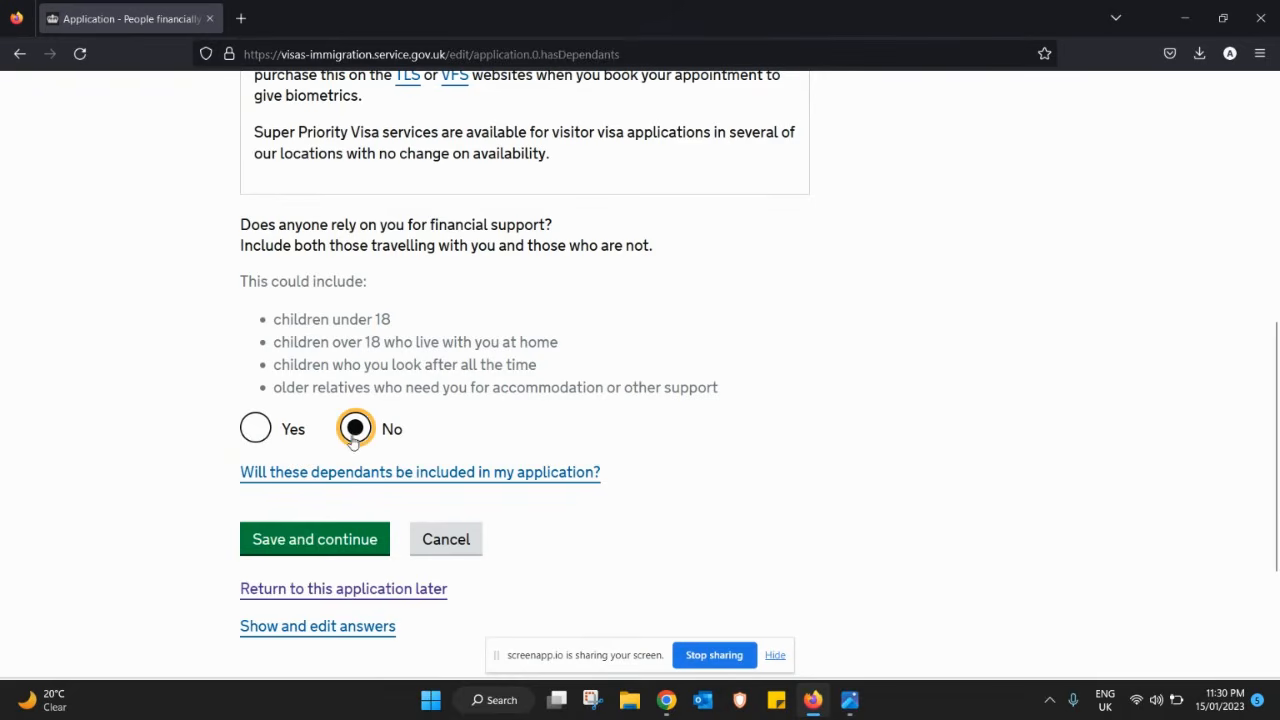
click(330, 548)
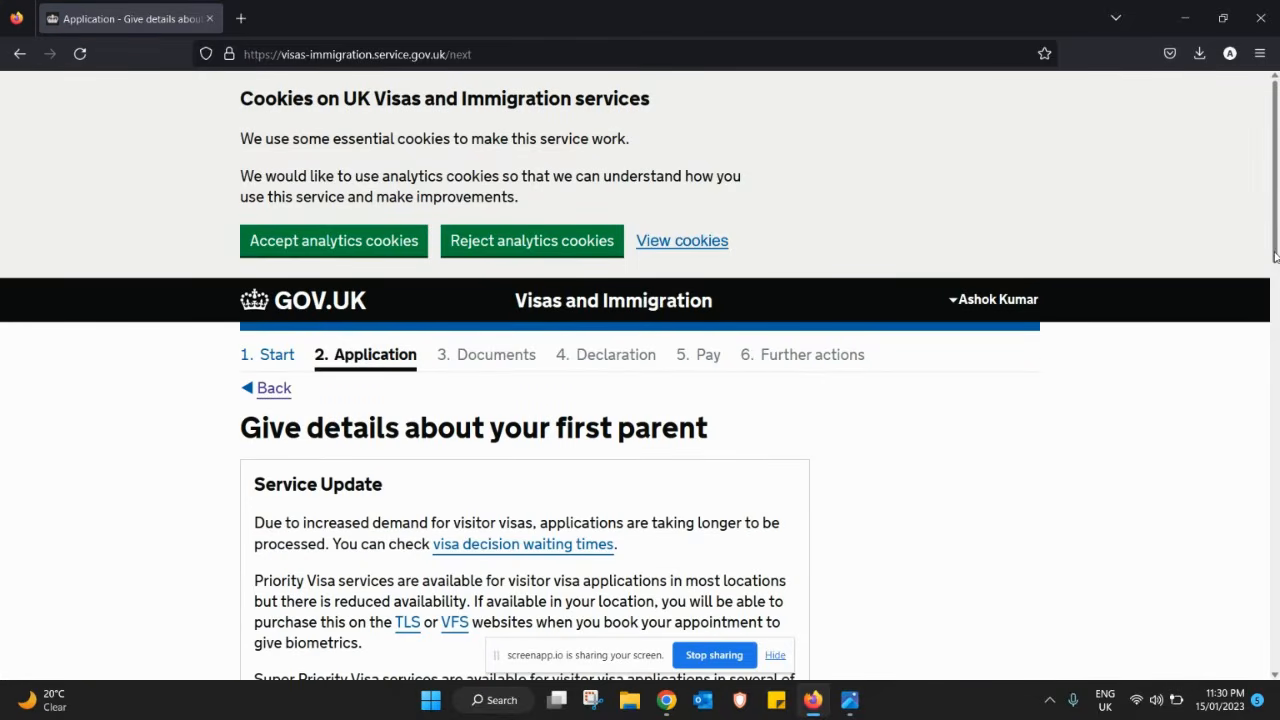
- Mark the first parent as Mother and enter her given and family names
drag(1275, 257, 1275, 475)
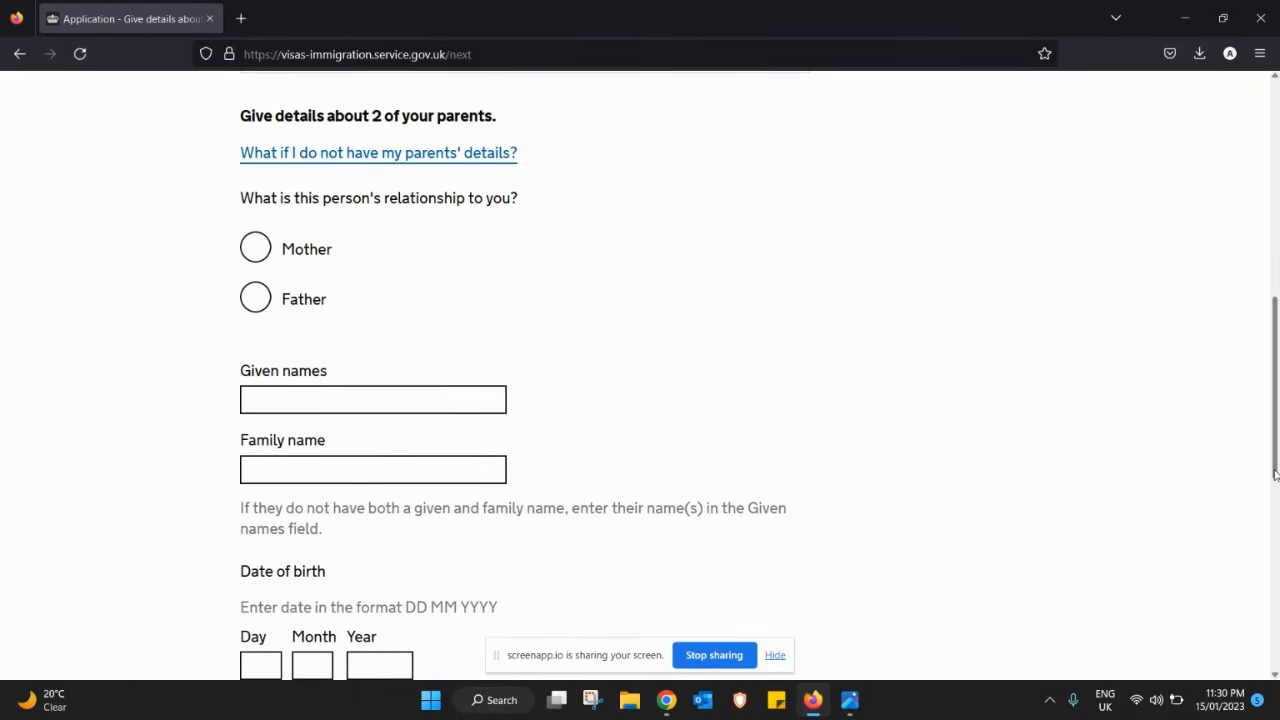
click(260, 252)
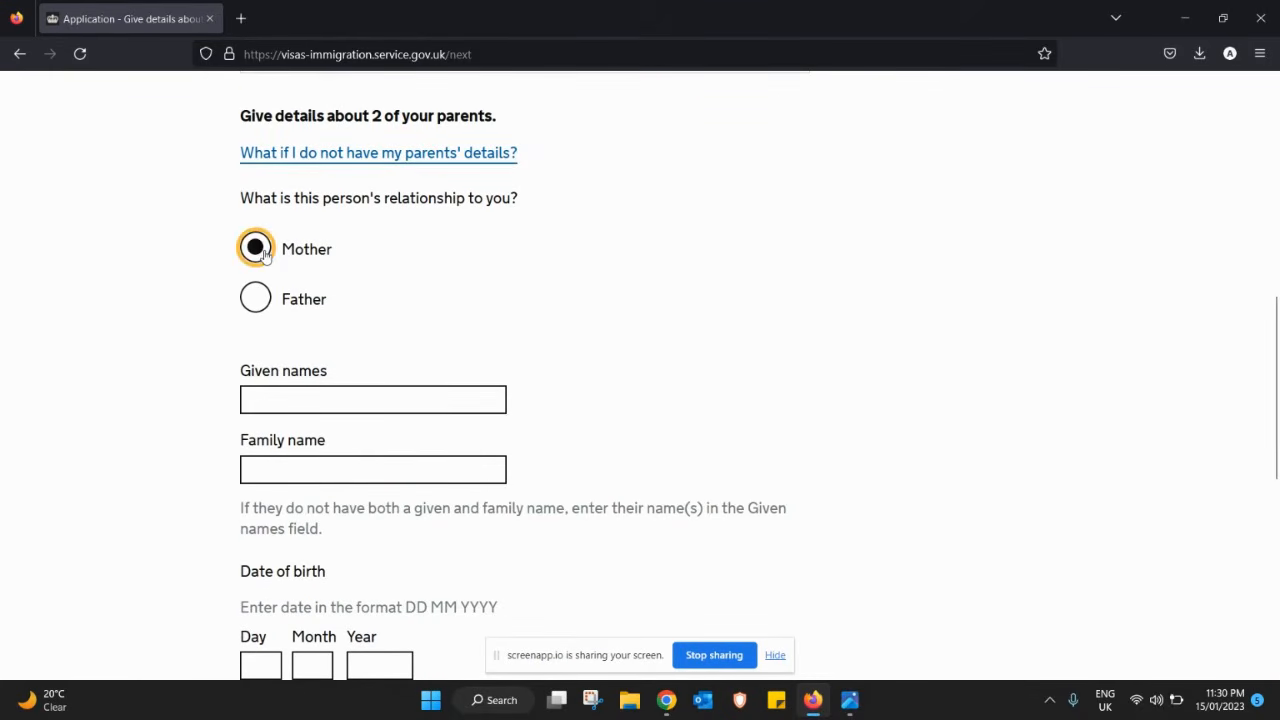
click(342, 401)
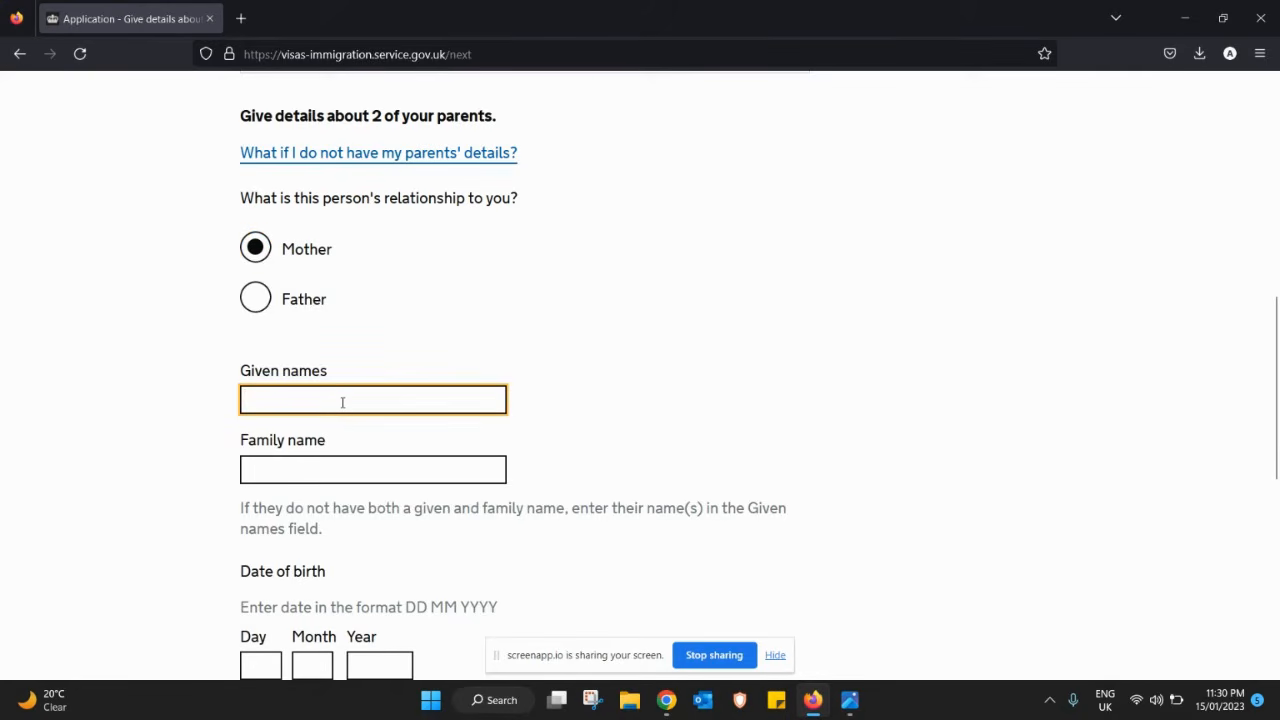
key(Tab)
key(Tab)
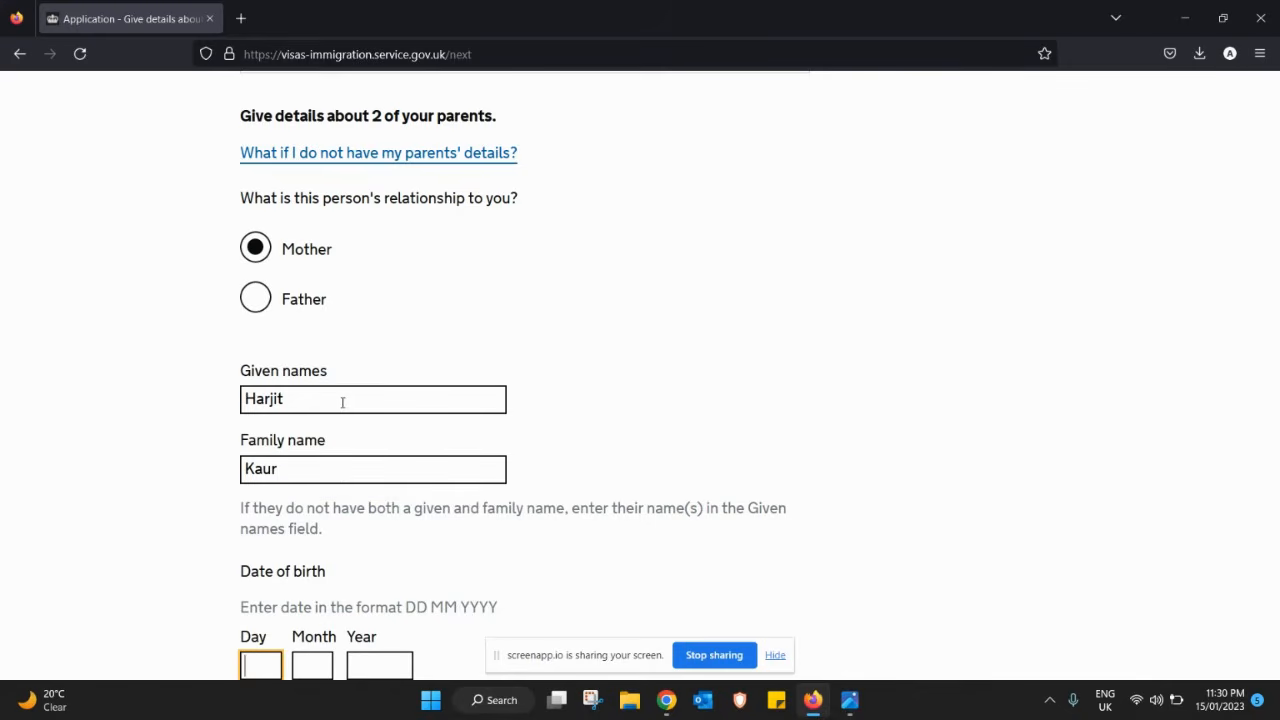
scroll(1275, 458, down, 1)
scroll(1275, 458, down, 3)
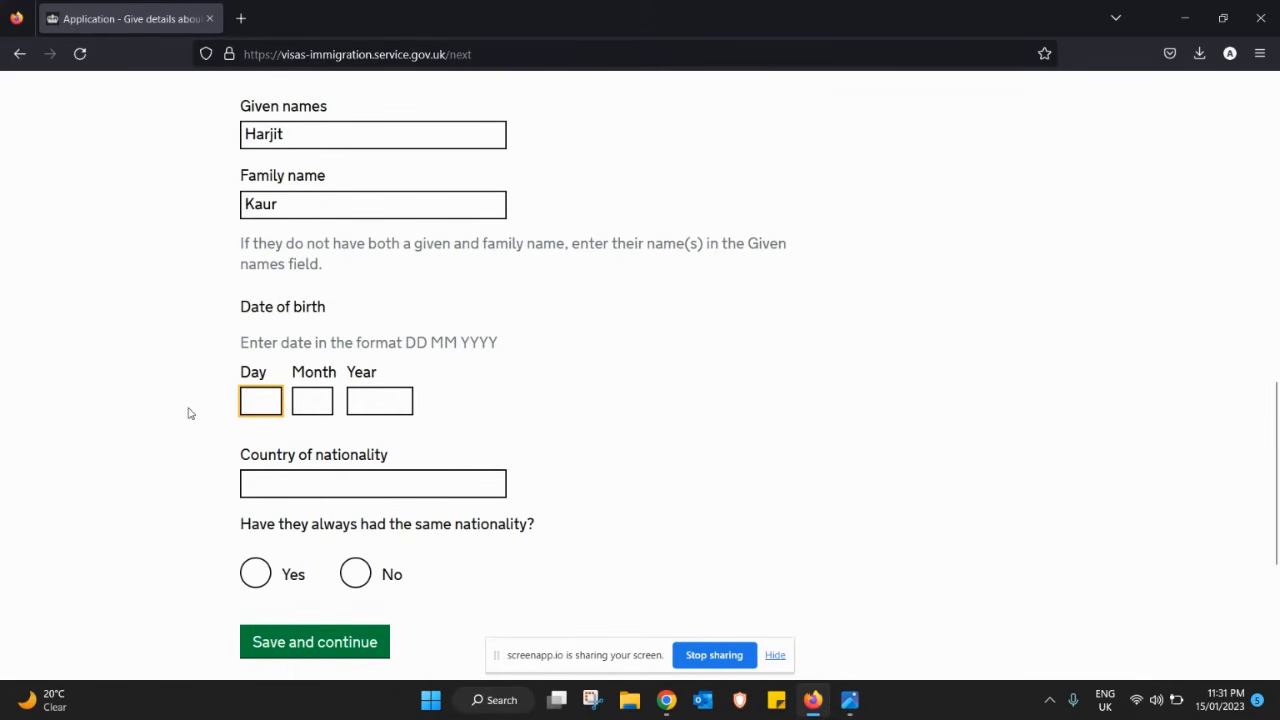
text(13)
key(Tab)
text(01)
key(Tab)
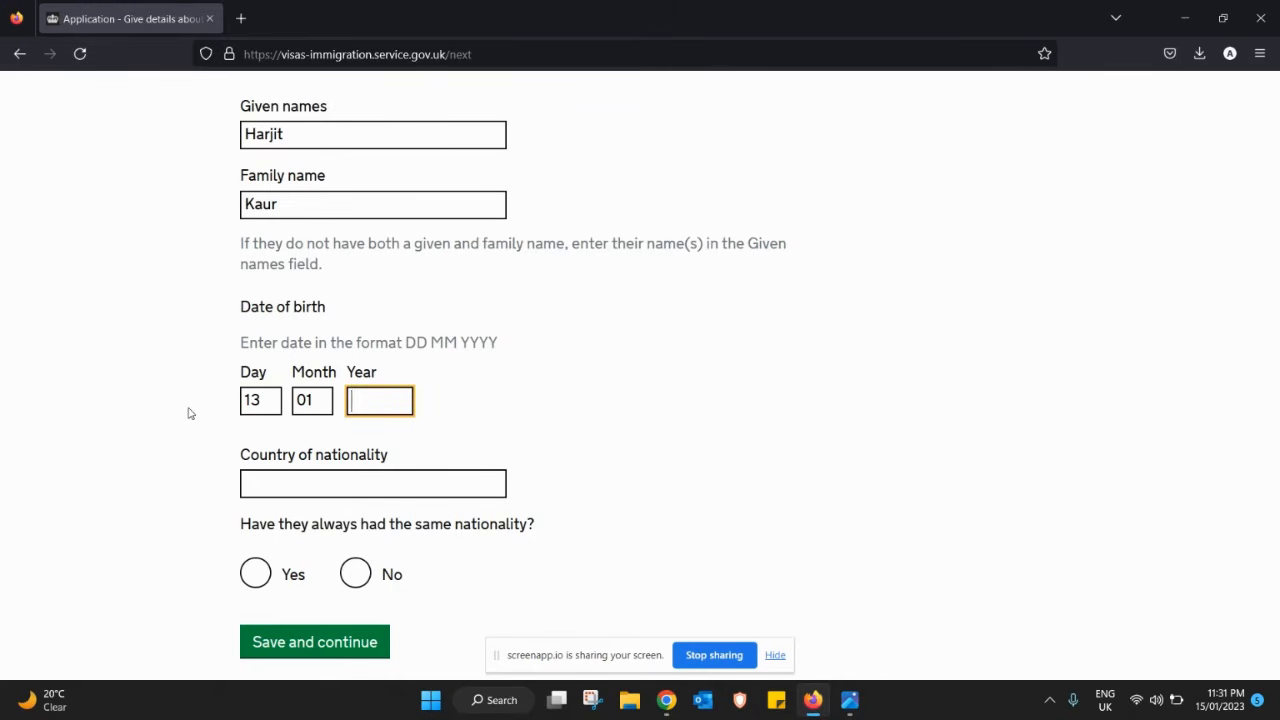
text(1956)
key(Tab)
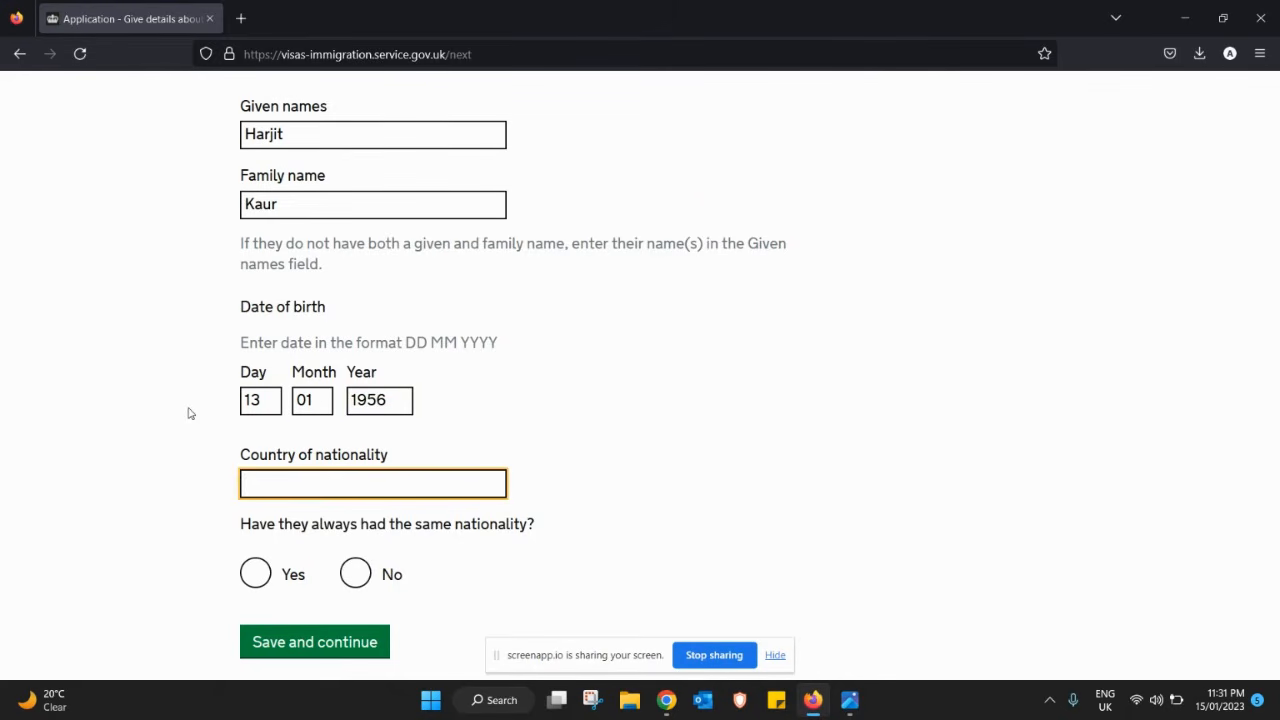
text(ind)
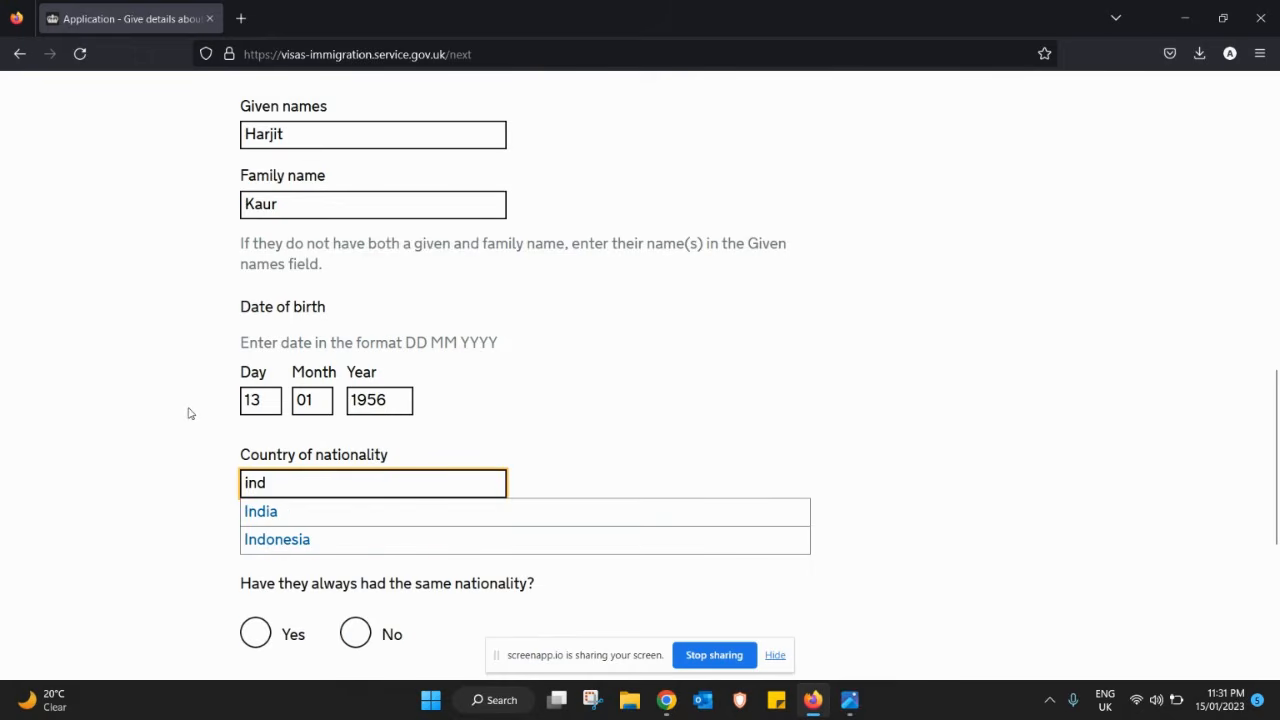
click(303, 514)
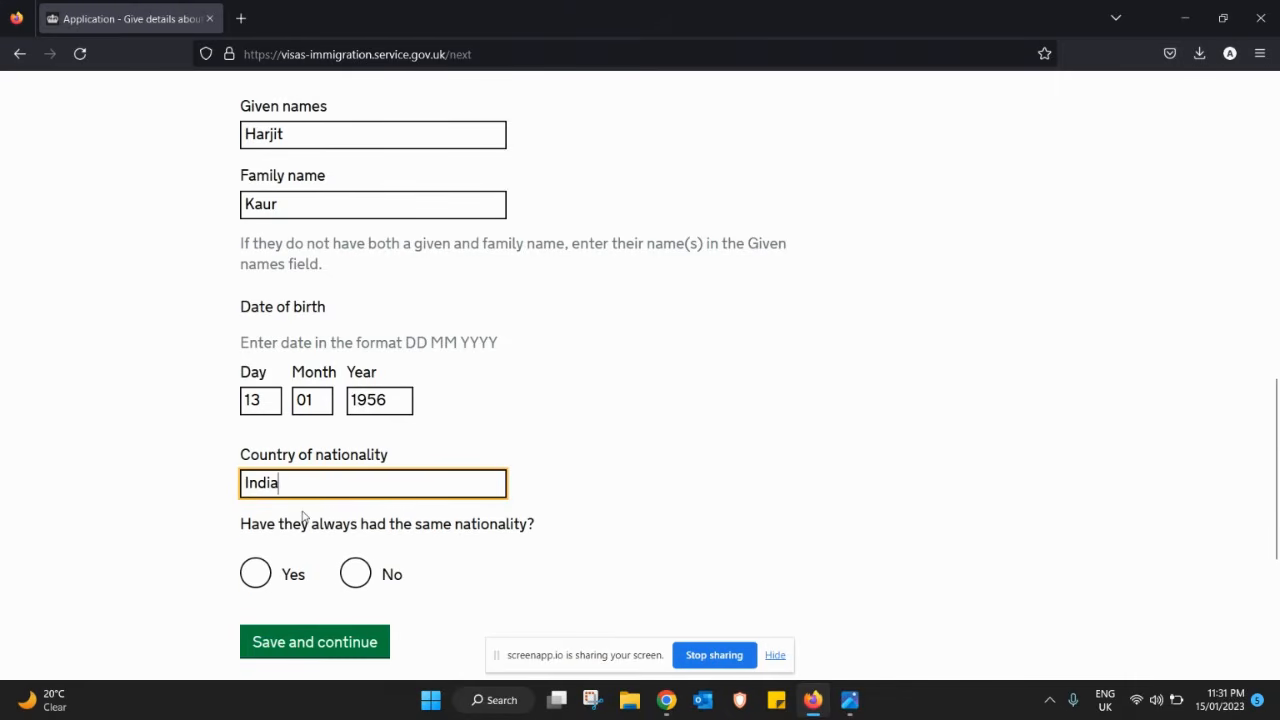
click(262, 576)
click(297, 652)
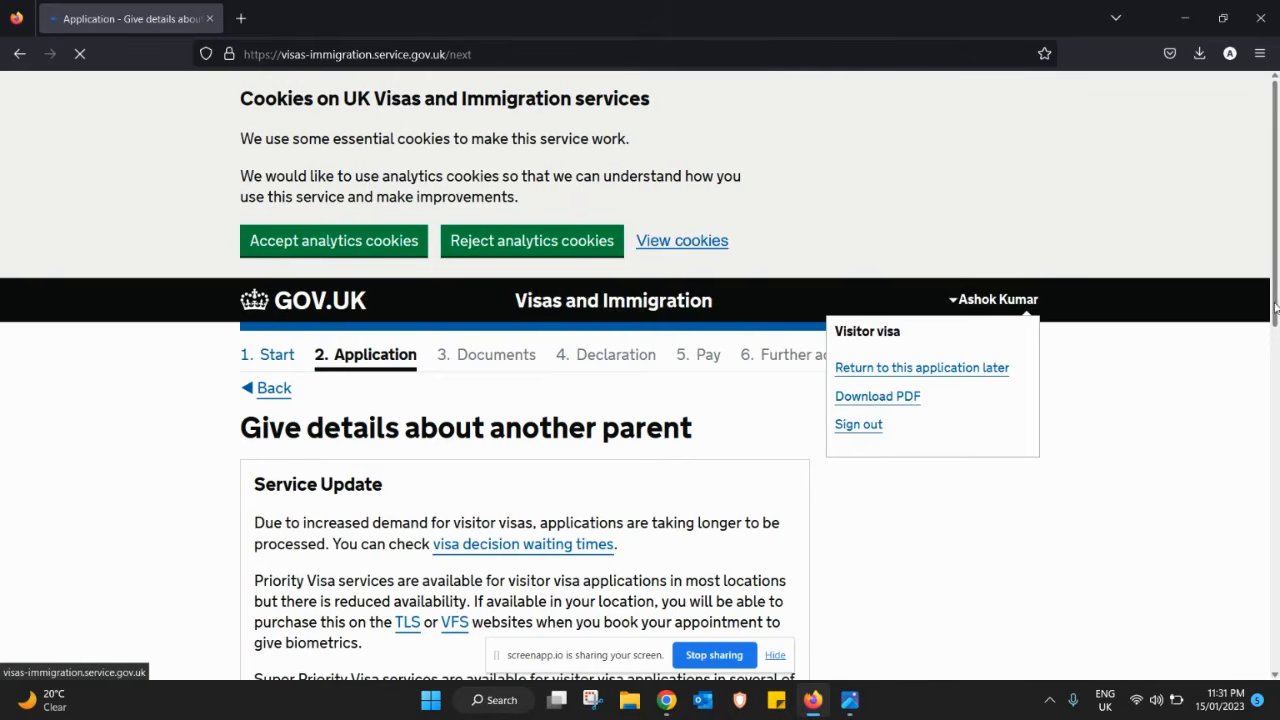
drag(1275, 308, 1273, 510)
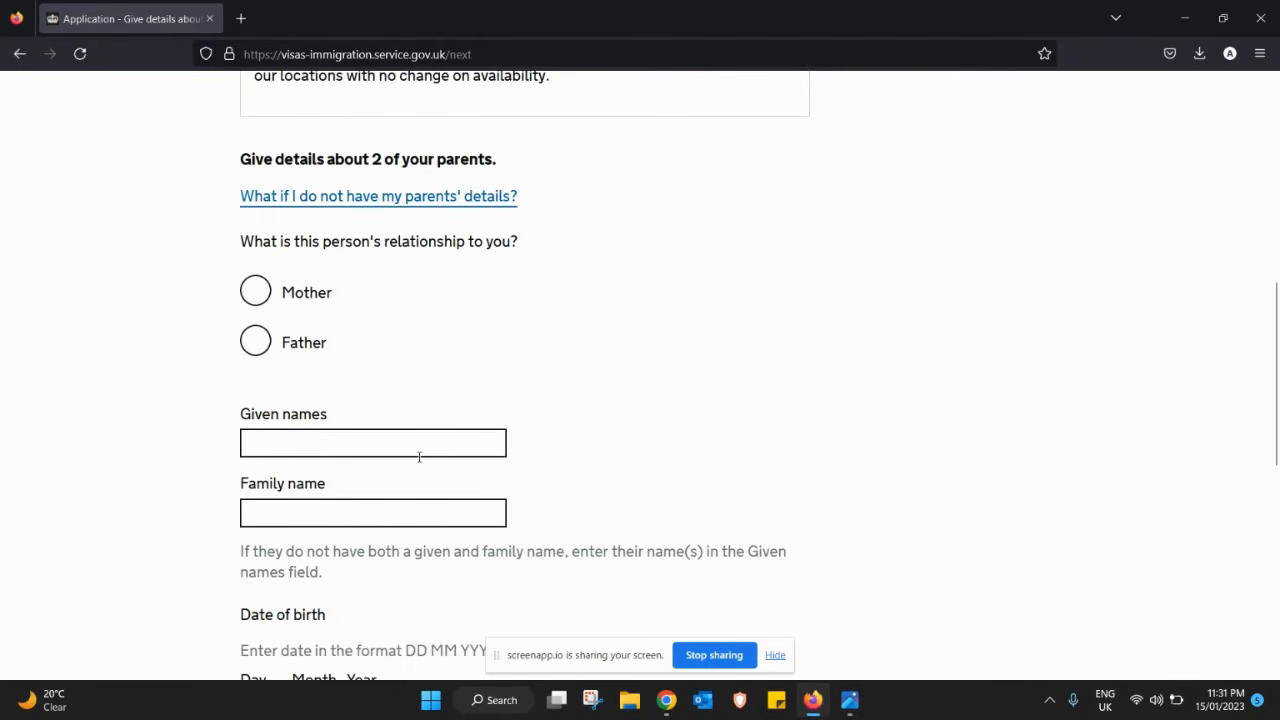
- Mark the other parent as Father and enter his given and family names
click(258, 345)
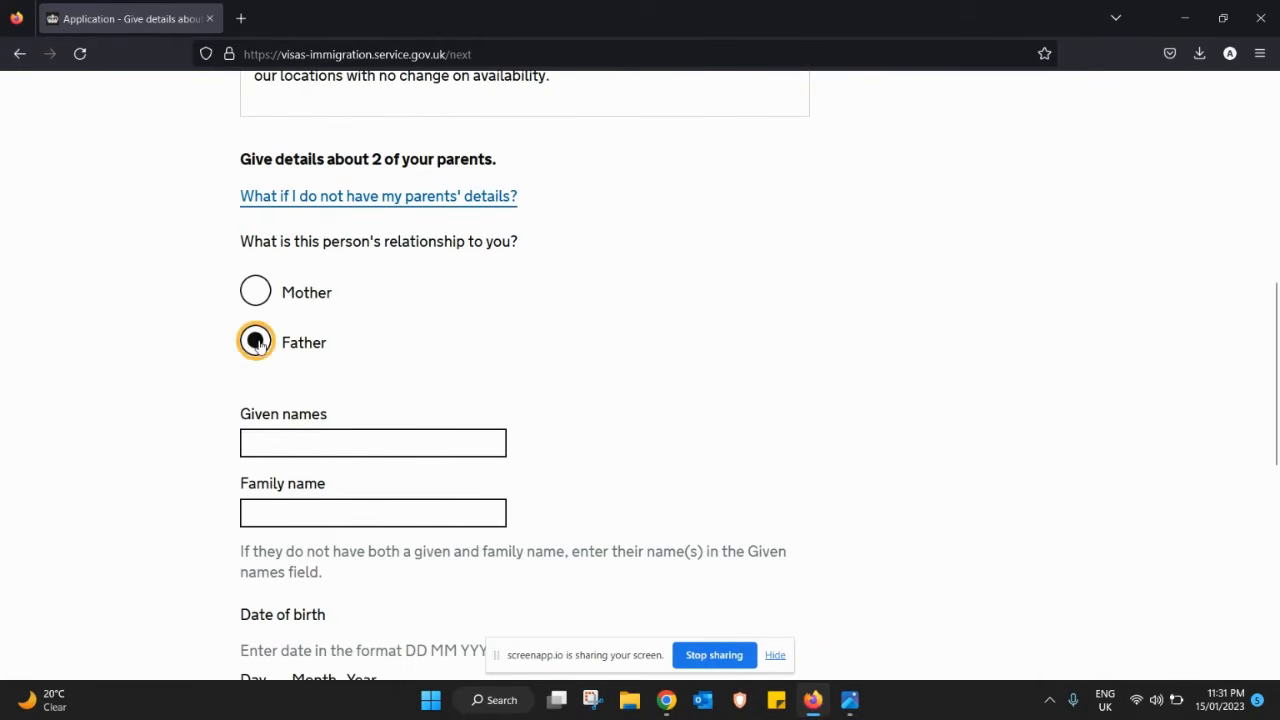
click(312, 434)
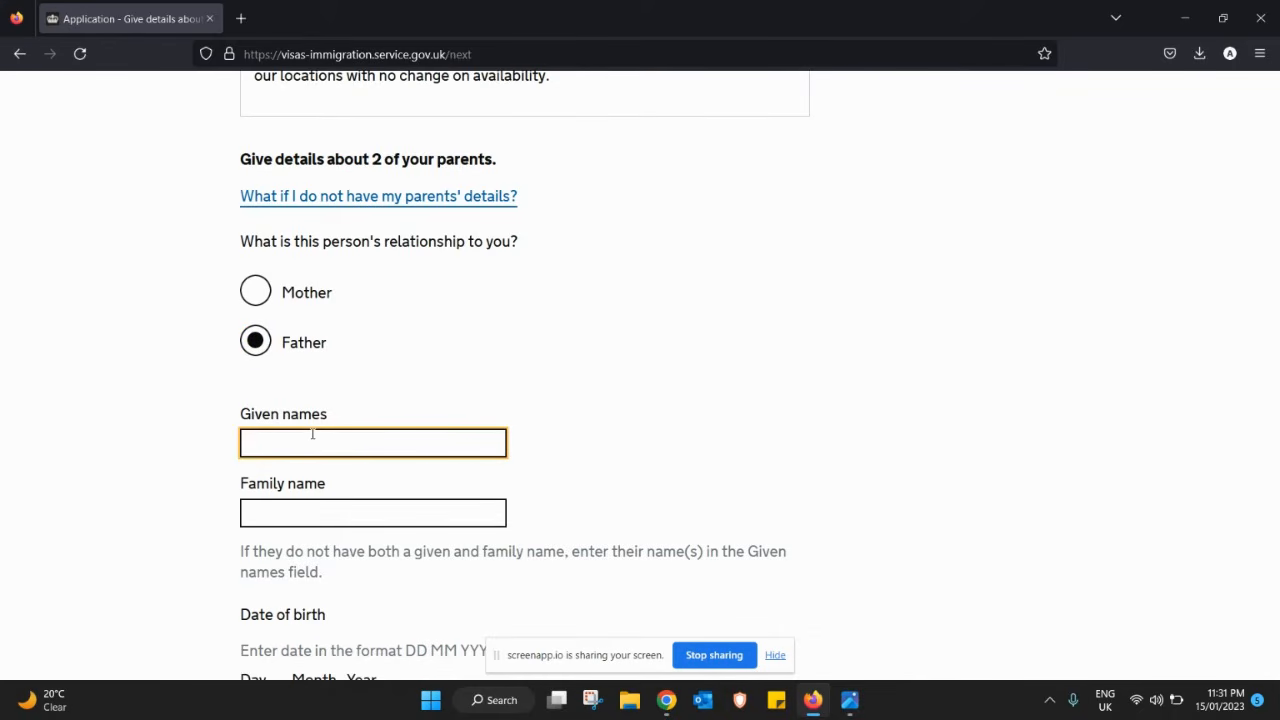
key(Tab)
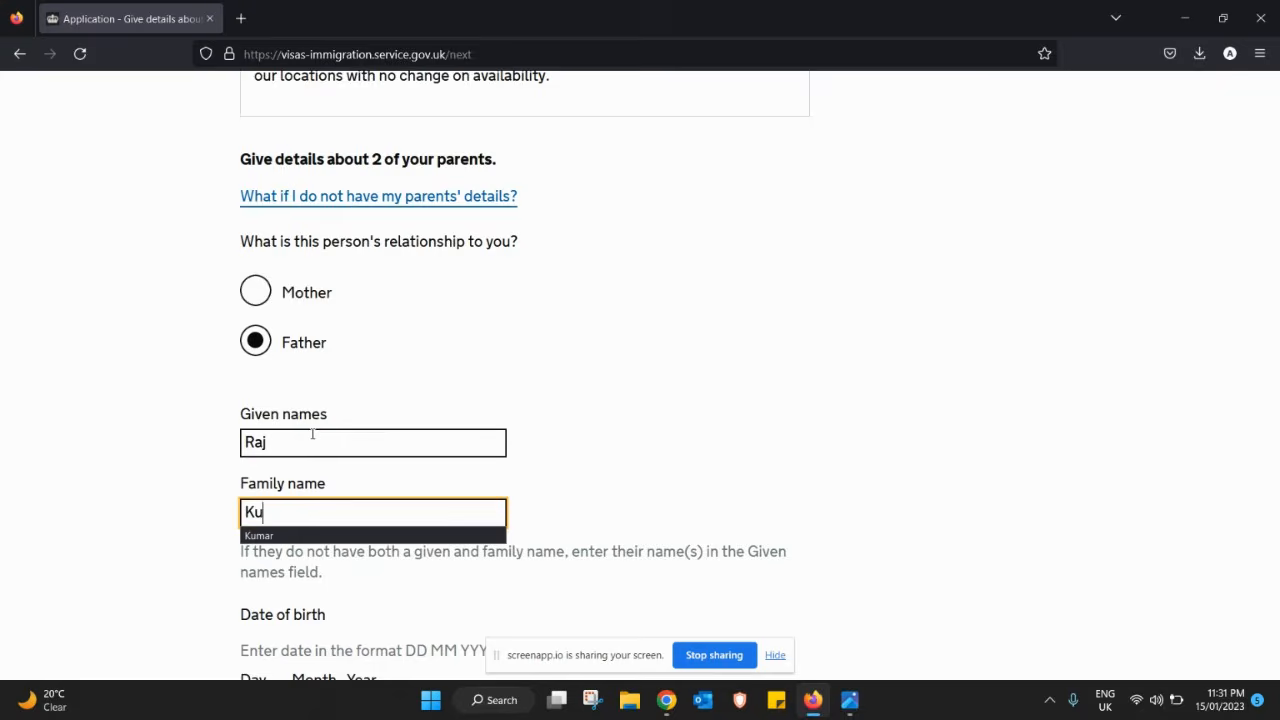
key(Tab)
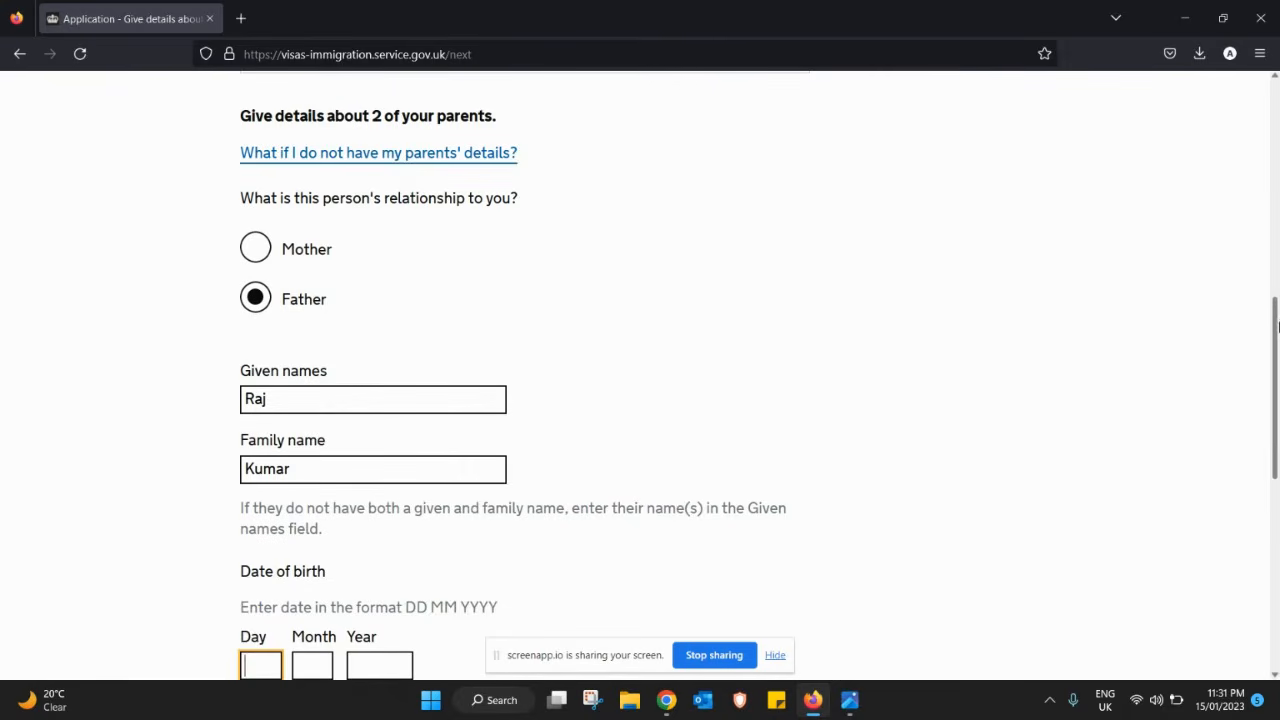
scroll(1263, 415, down, 3)
text(01)
key(Tab)
text(04)
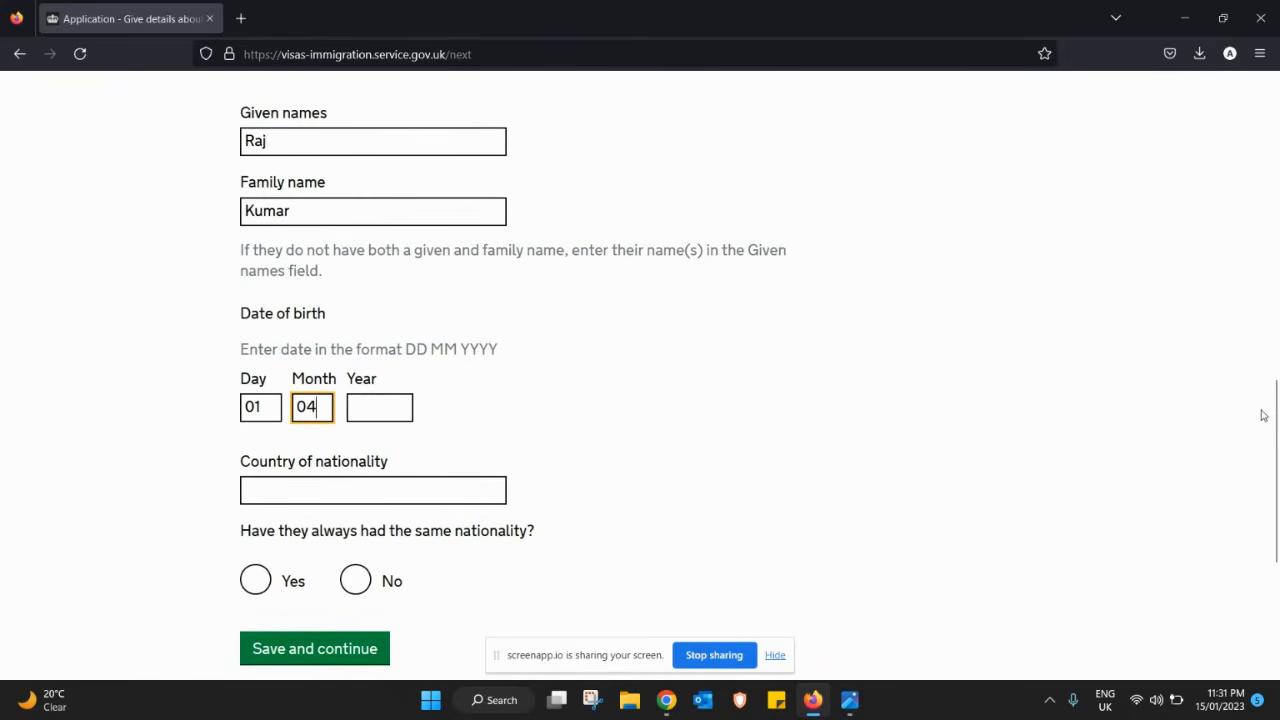
key(Tab)
text(19)
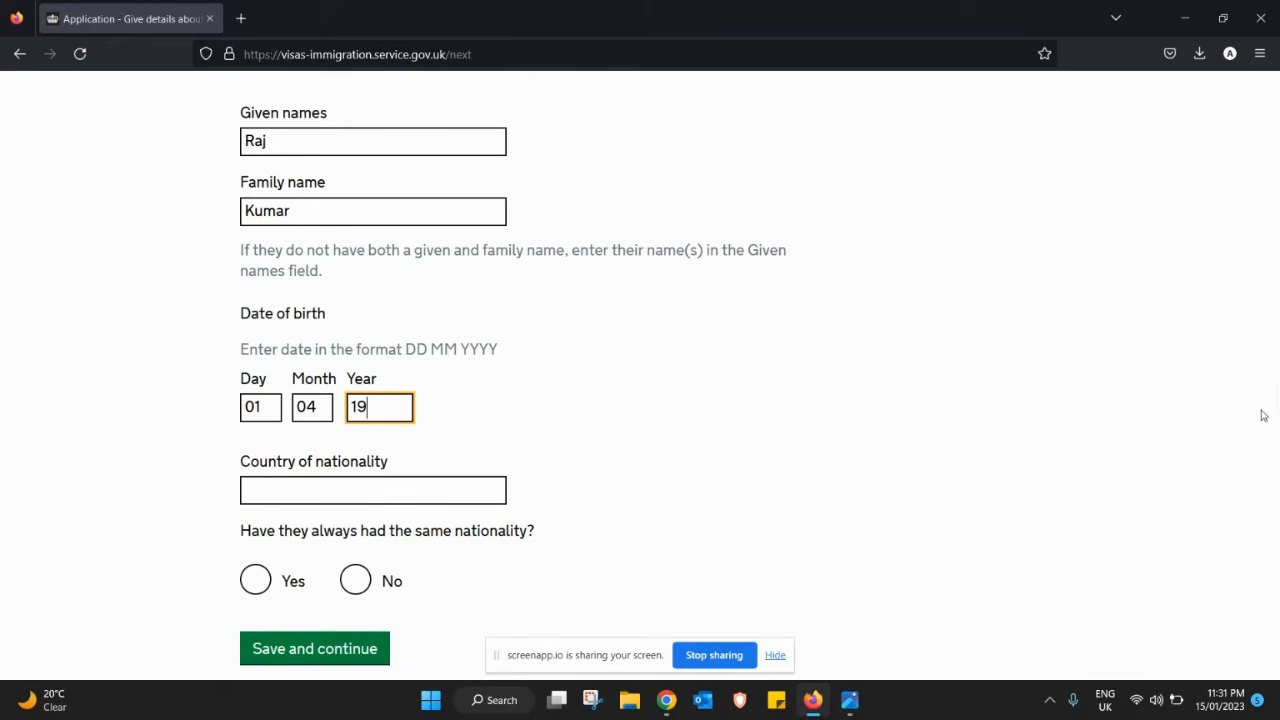
text(53)
key(Tab)
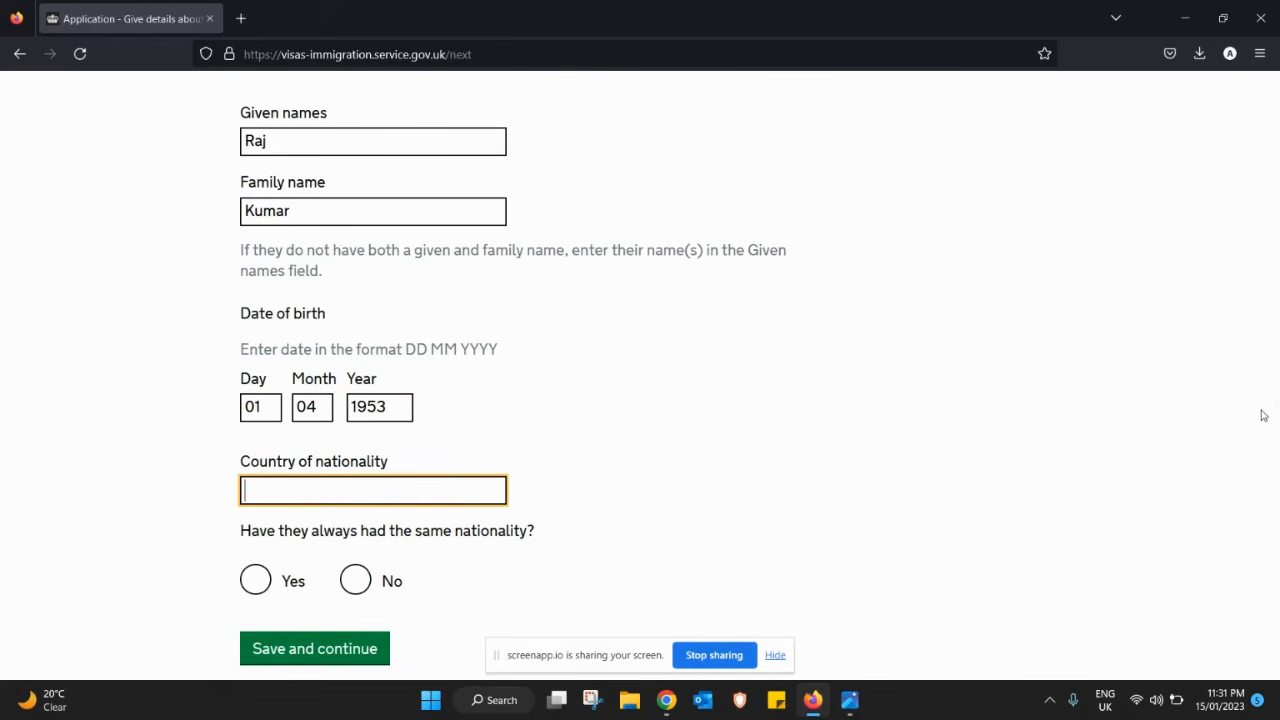
text(indio)
key(BackSpace)
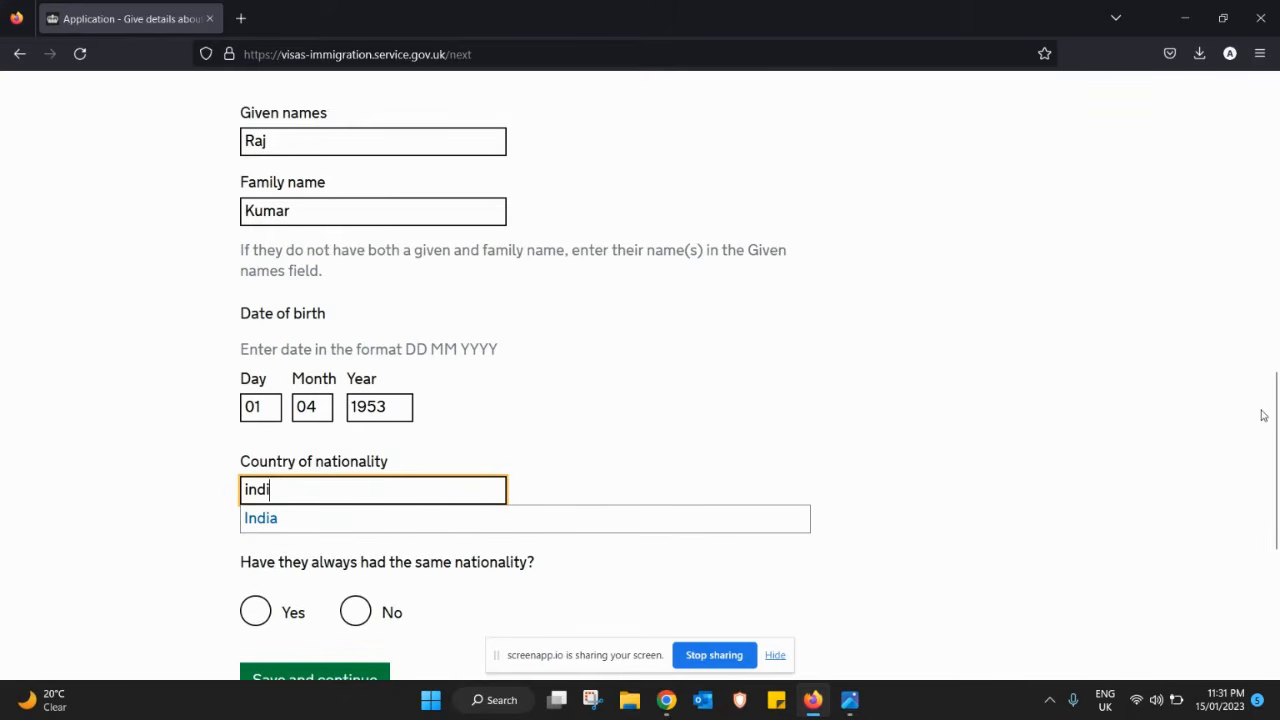
click(634, 515)
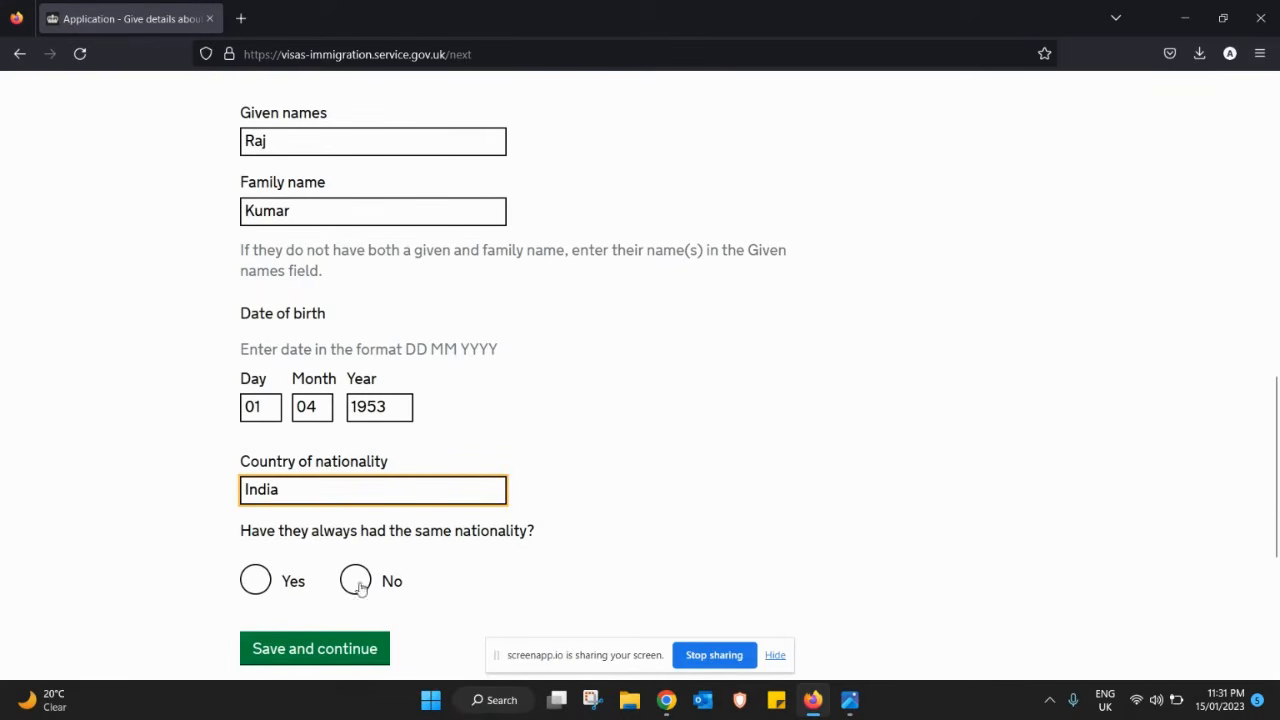
click(257, 583)
click(313, 655)
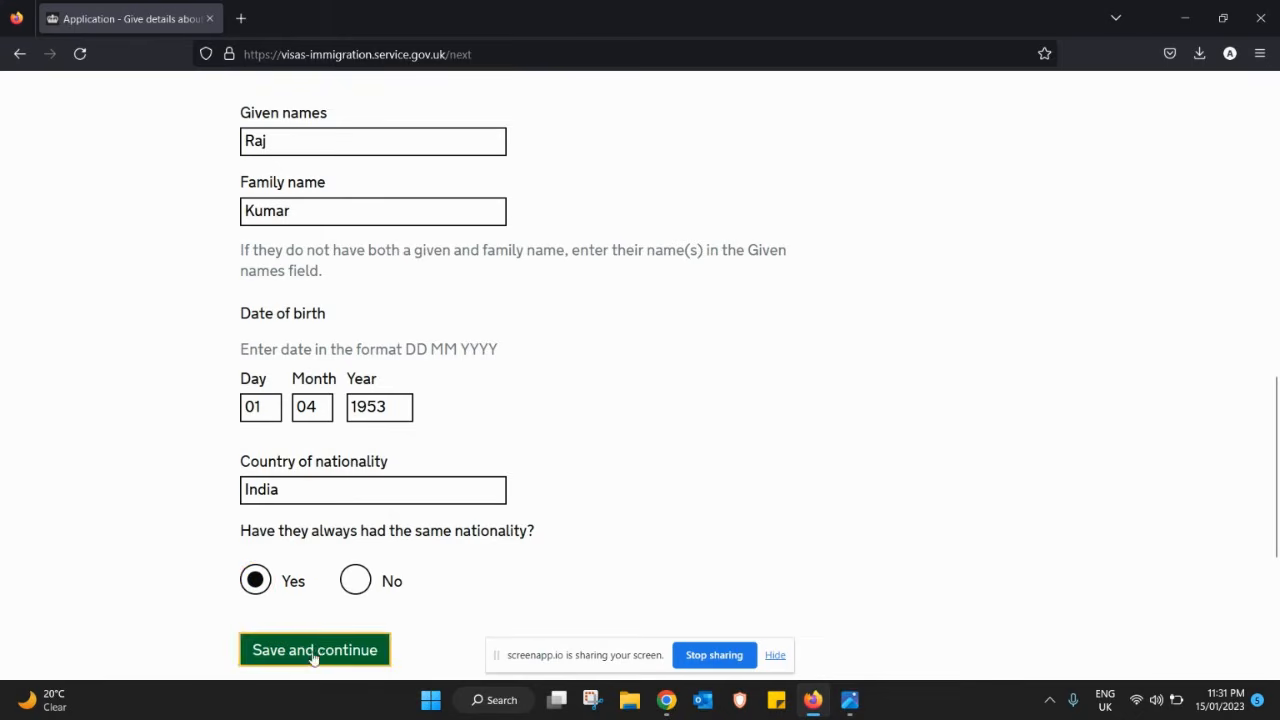
scroll(313, 655, down, 5)
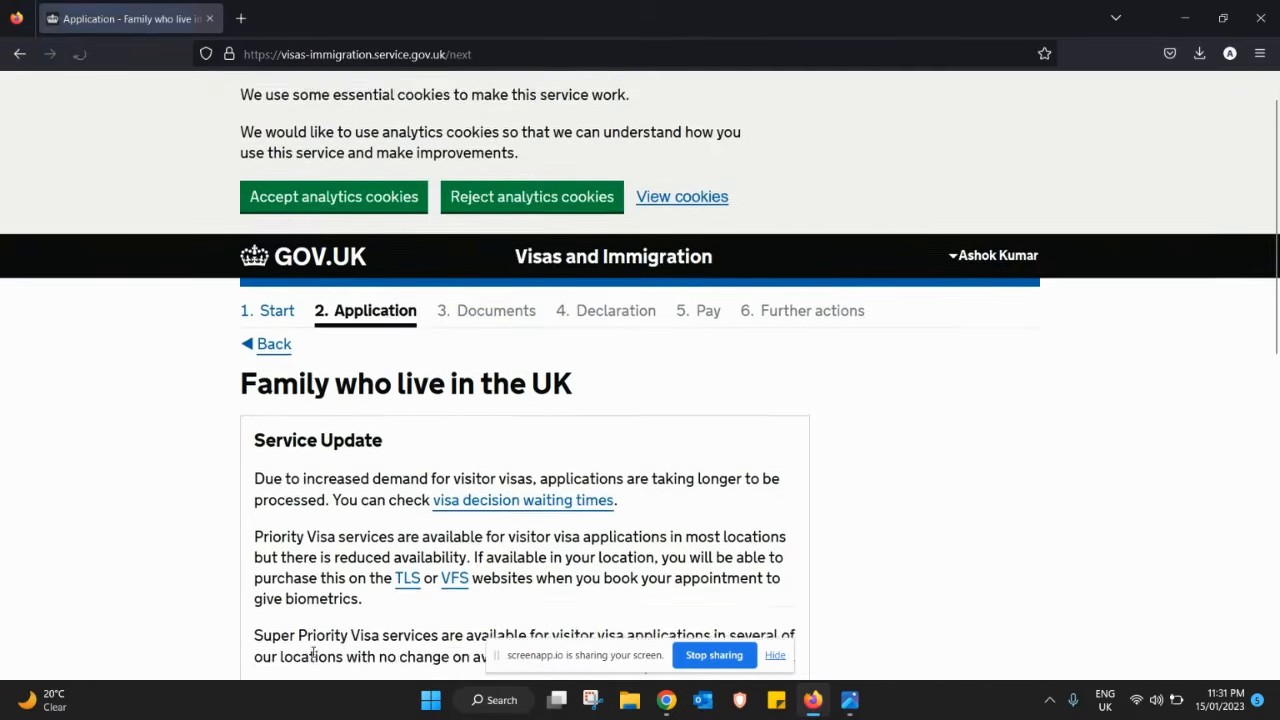
- Answer No to having family in the UK and save
scroll(313, 657, down, 2)
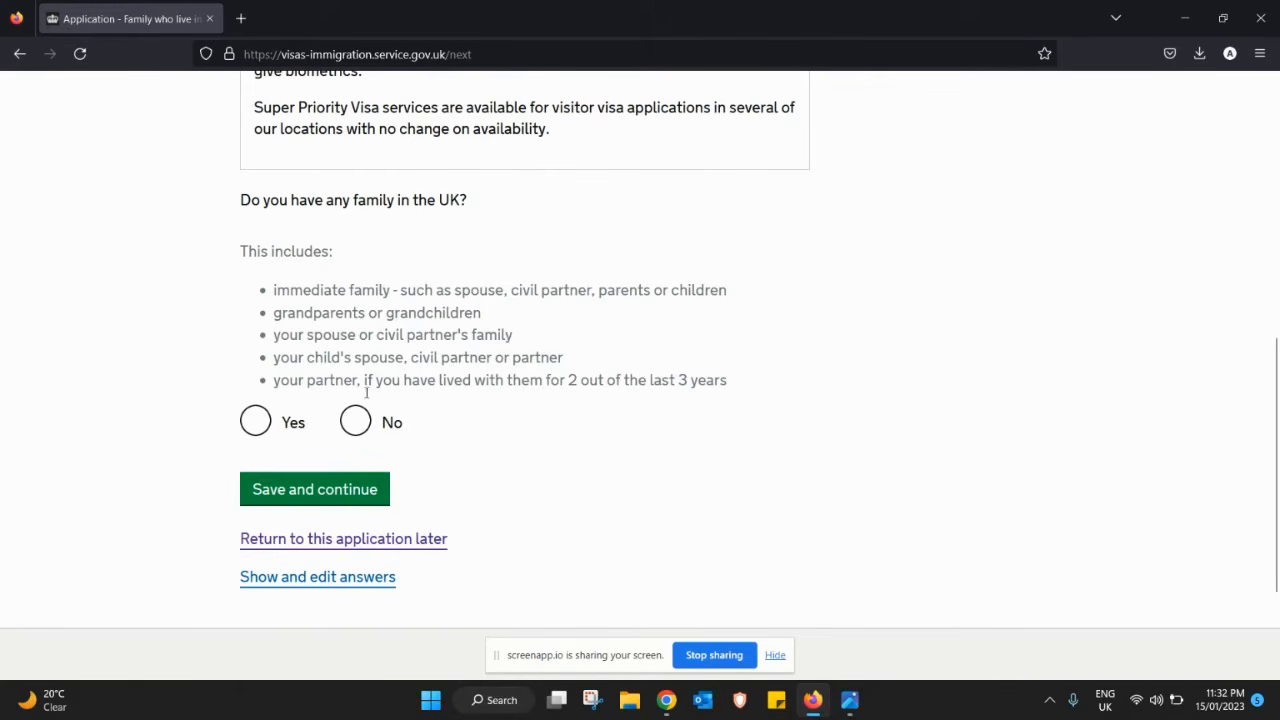
click(362, 424)
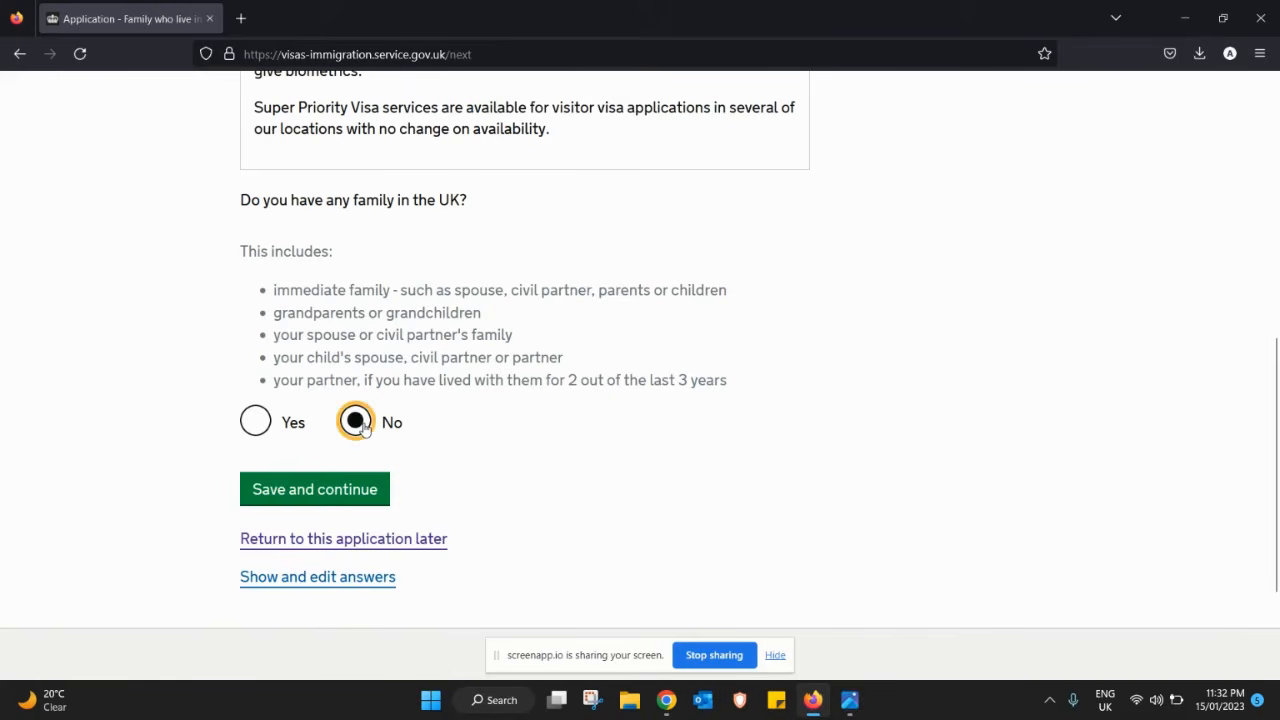
click(294, 494)
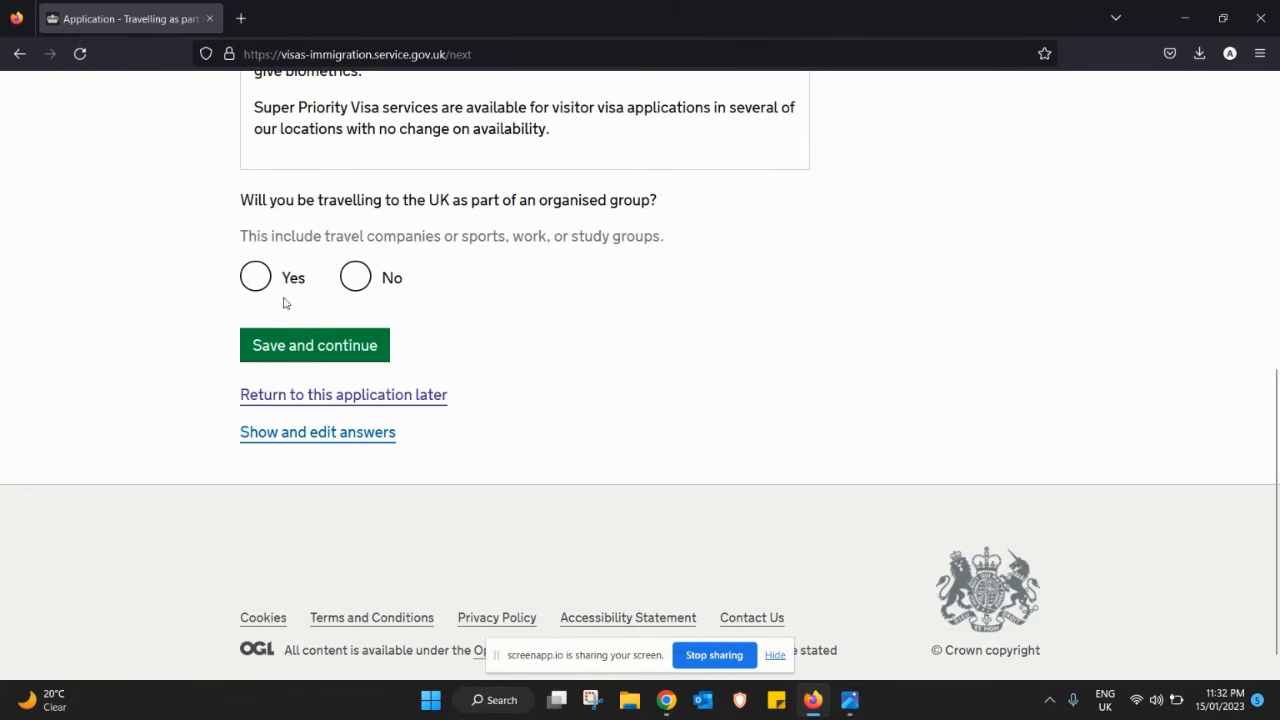
- Answer No to both the organised group and the travelling-with-someone questions, saving each
click(363, 284)
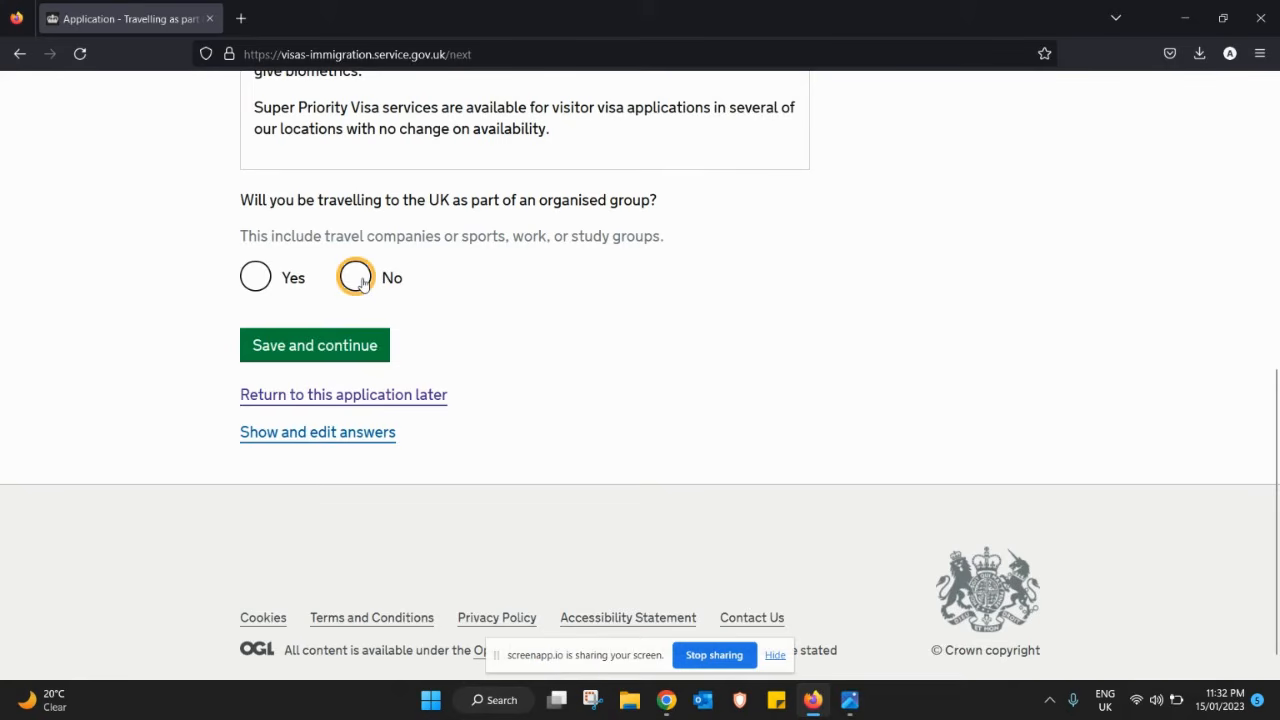
click(311, 346)
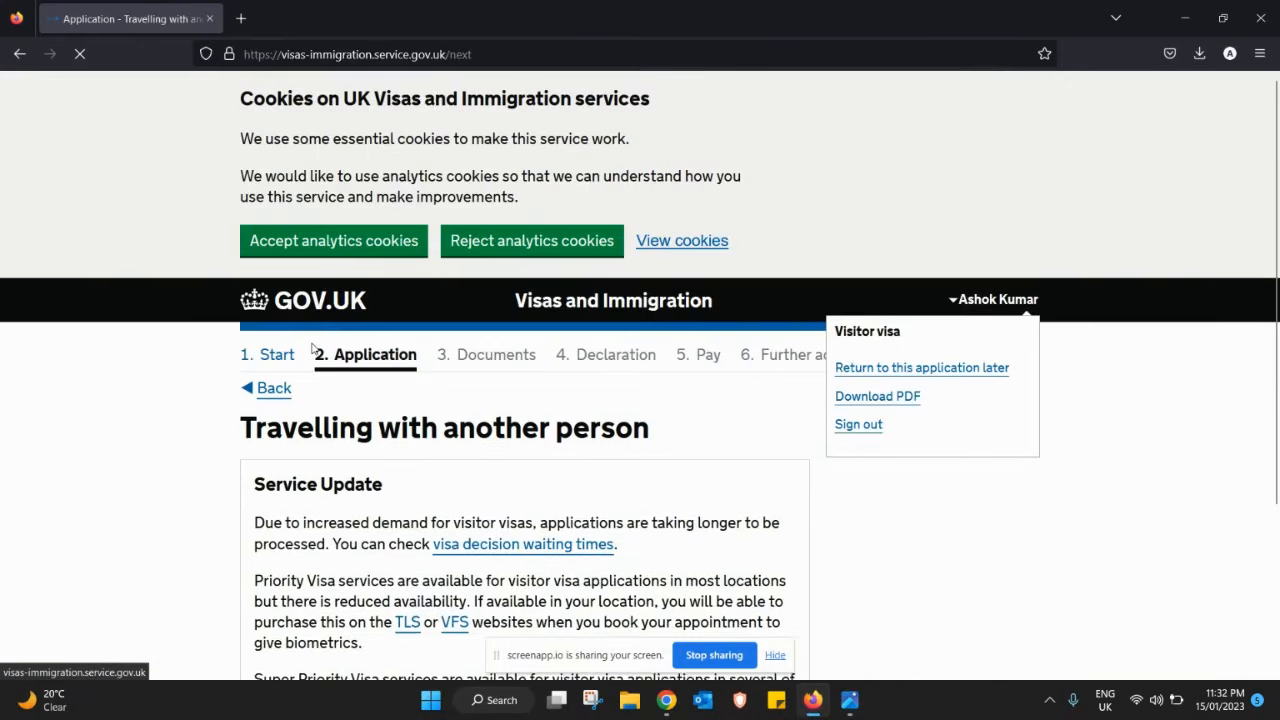
scroll(311, 346, down, 6)
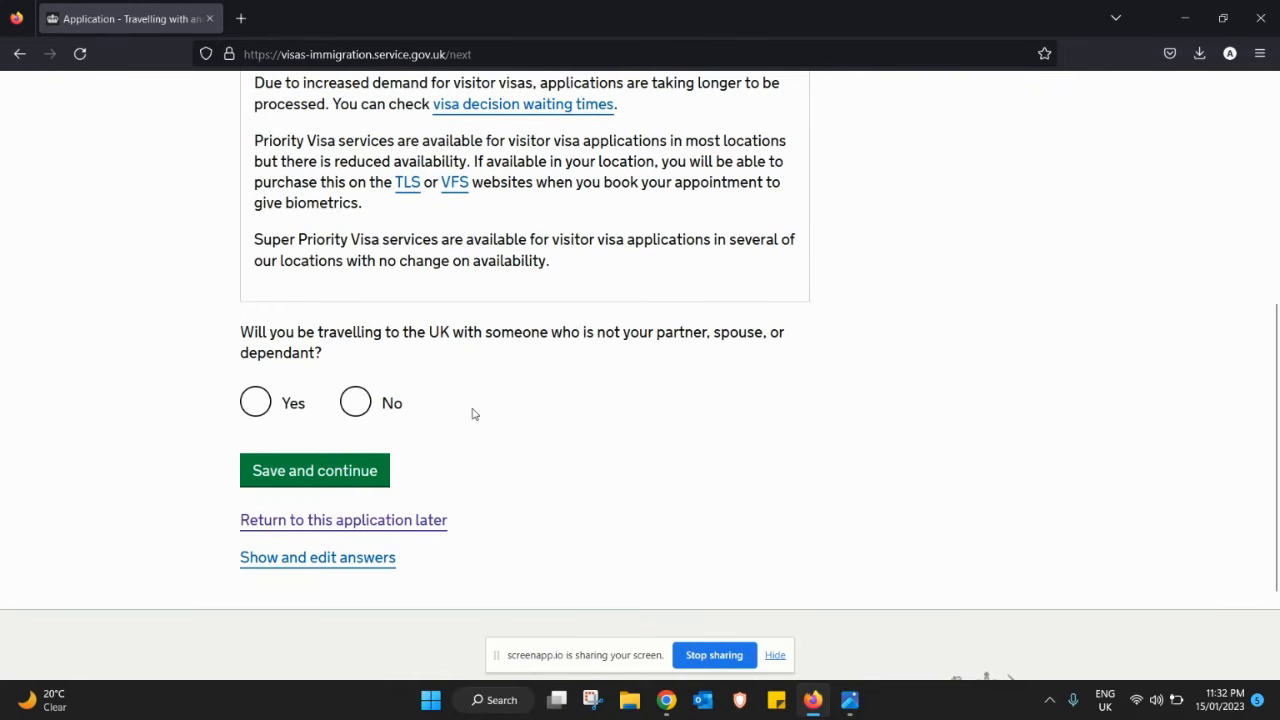
click(358, 406)
click(317, 468)
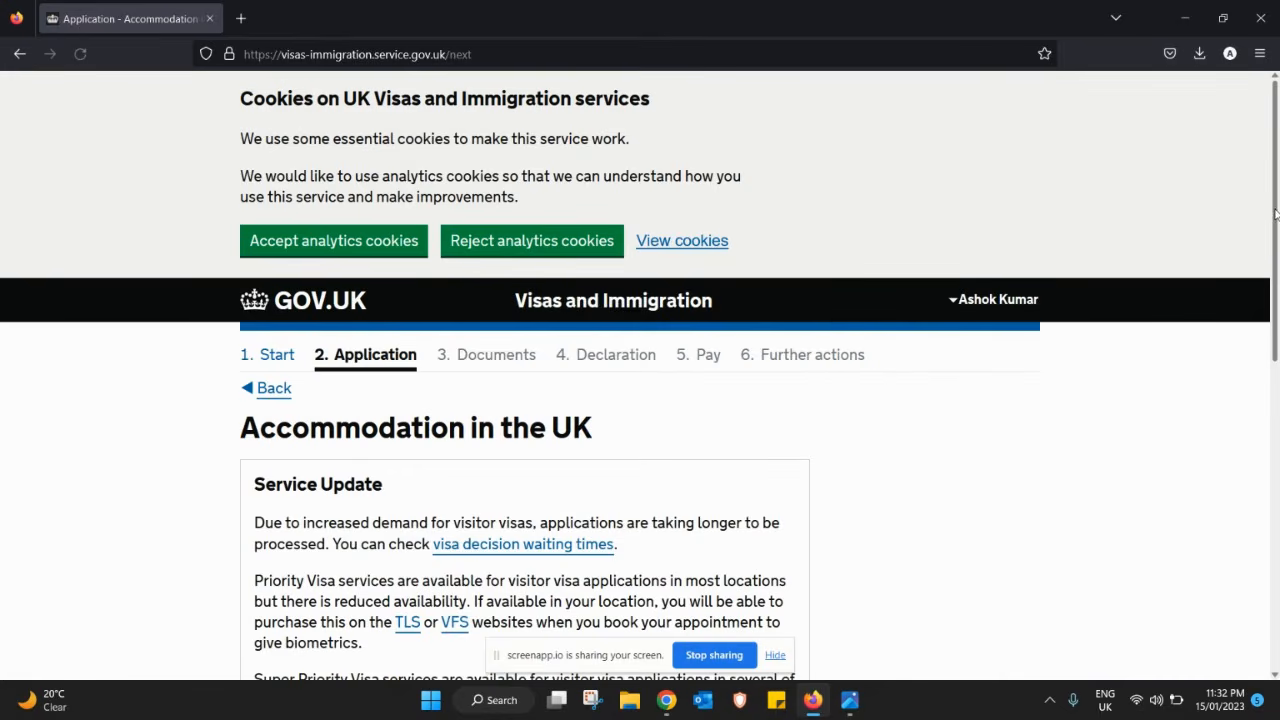
- Answer Yes to having an address for your UK stay and save
drag(1275, 232, 1261, 476)
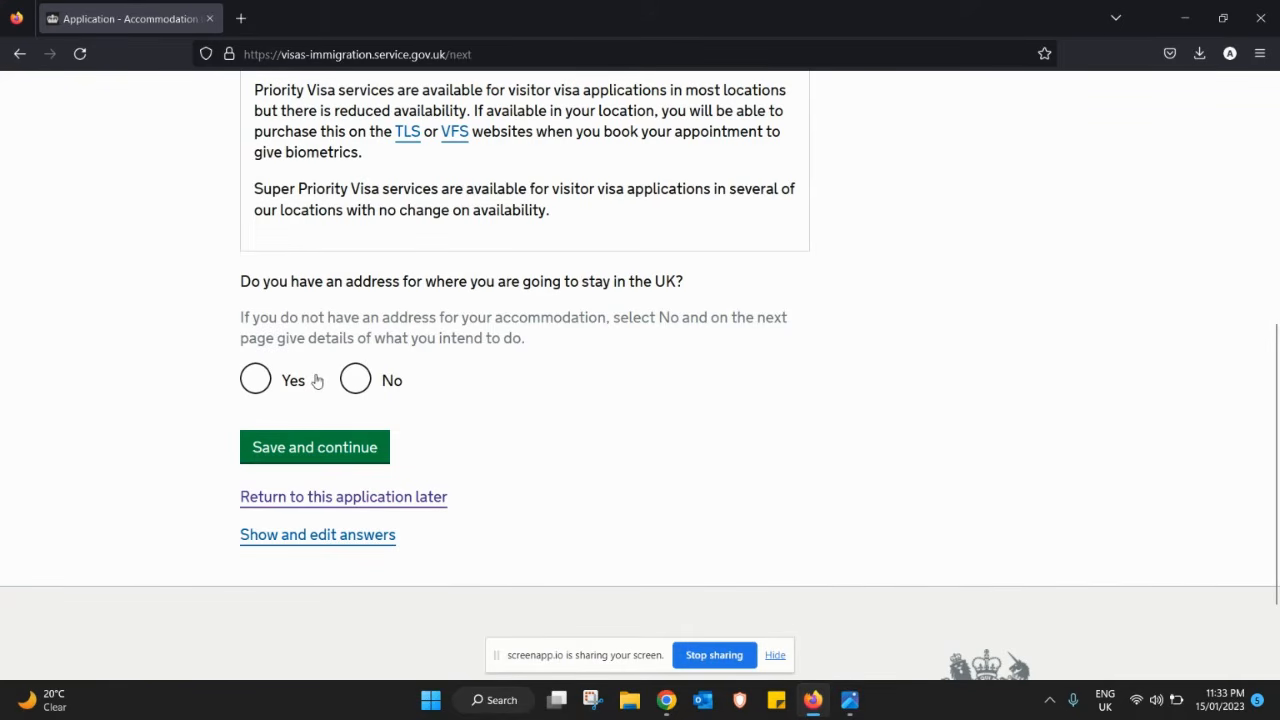
click(255, 382)
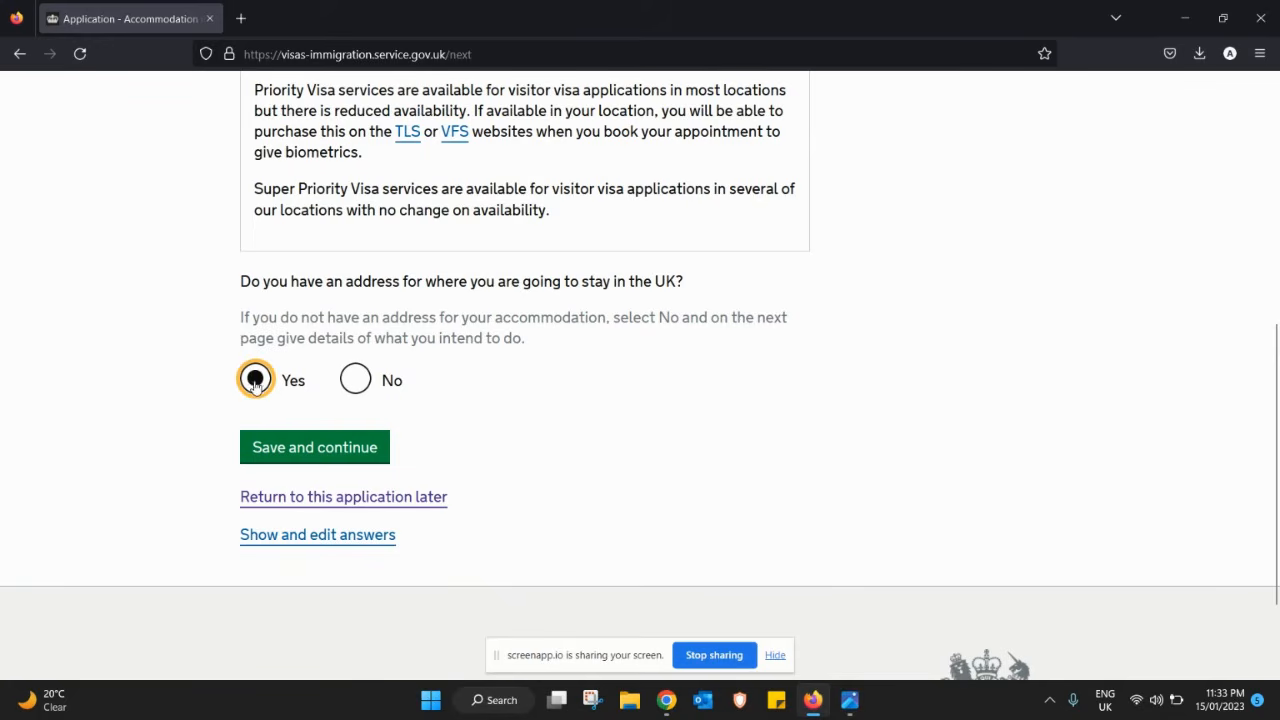
click(364, 452)
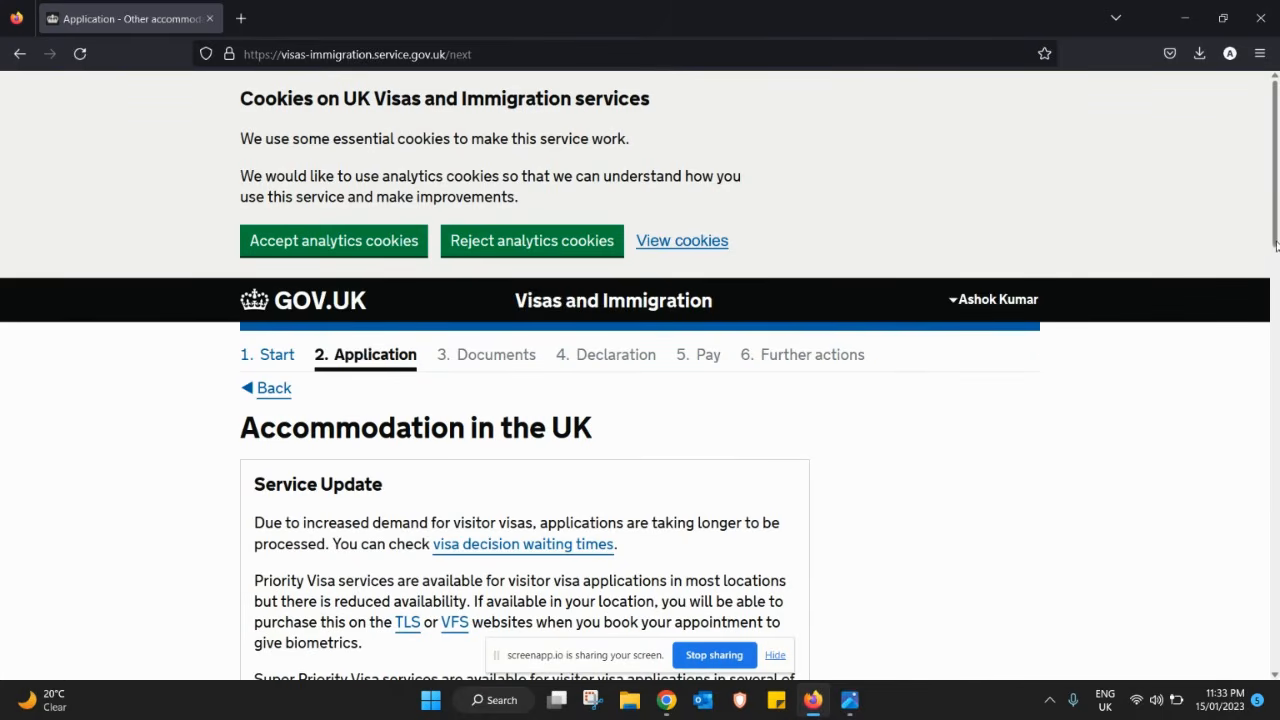
- Enter Hotel as the place to stay, with placeholder address lines and Town/City London
drag(1276, 245, 1243, 443)
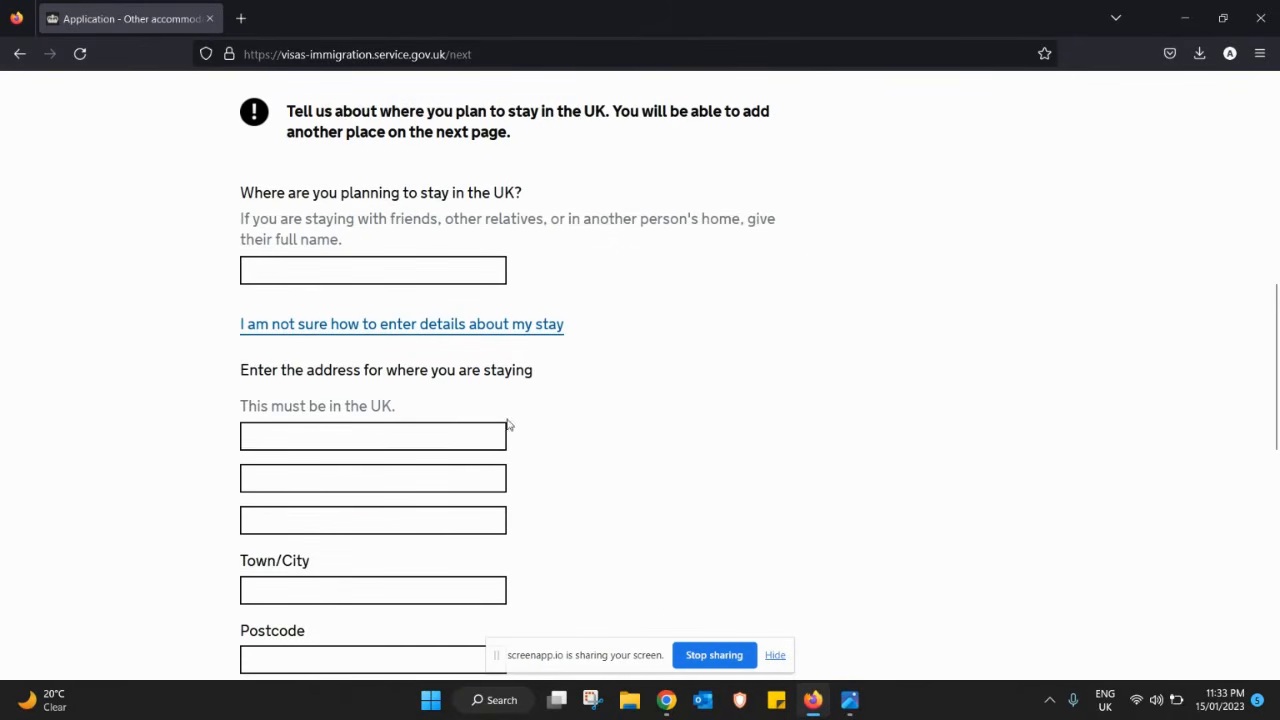
click(383, 267)
text(Hotel)
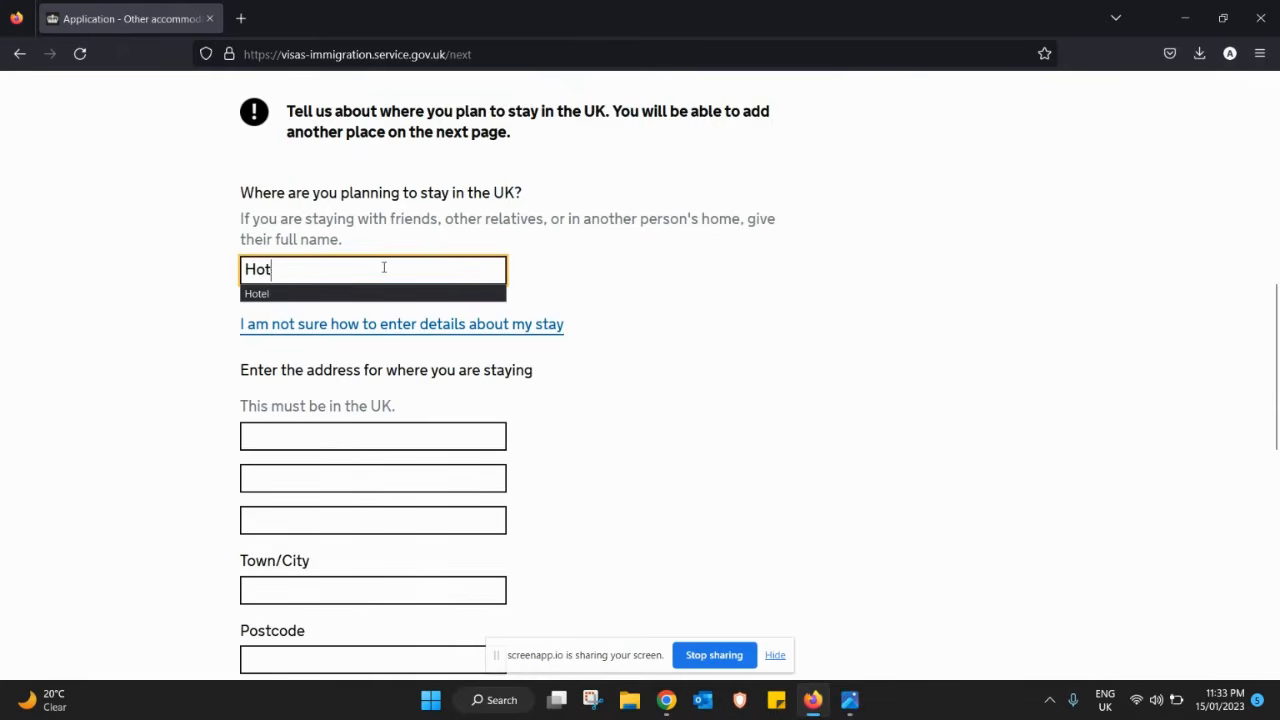
key(Tab)
key(Tab)
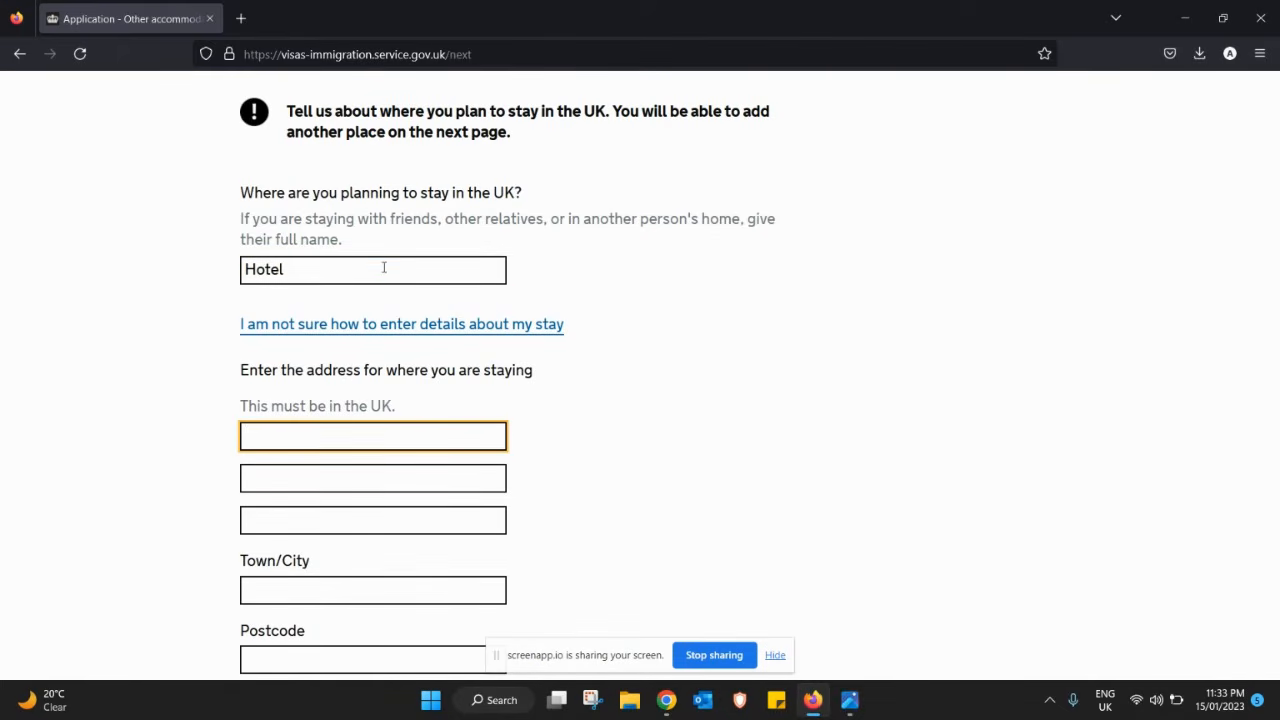
text(asdf)
key(Tab)
text(sdfas)
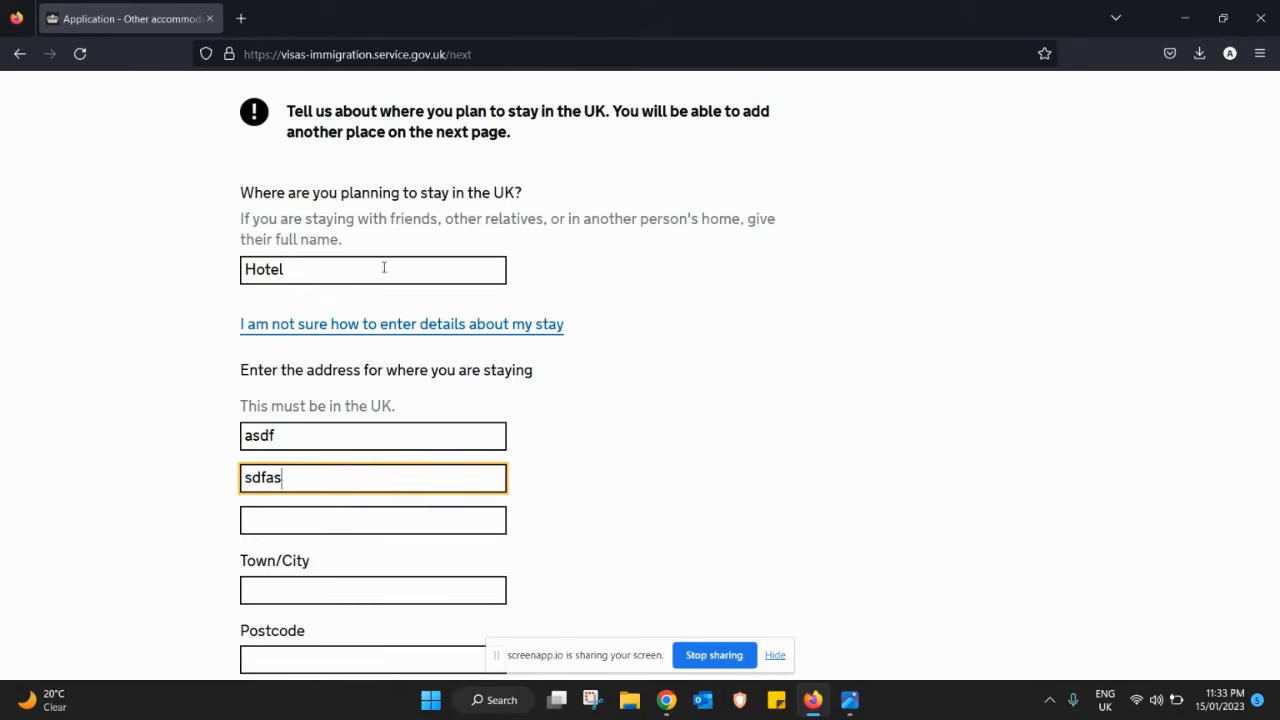
key(Tab)
key(Tab)
text(Lon)
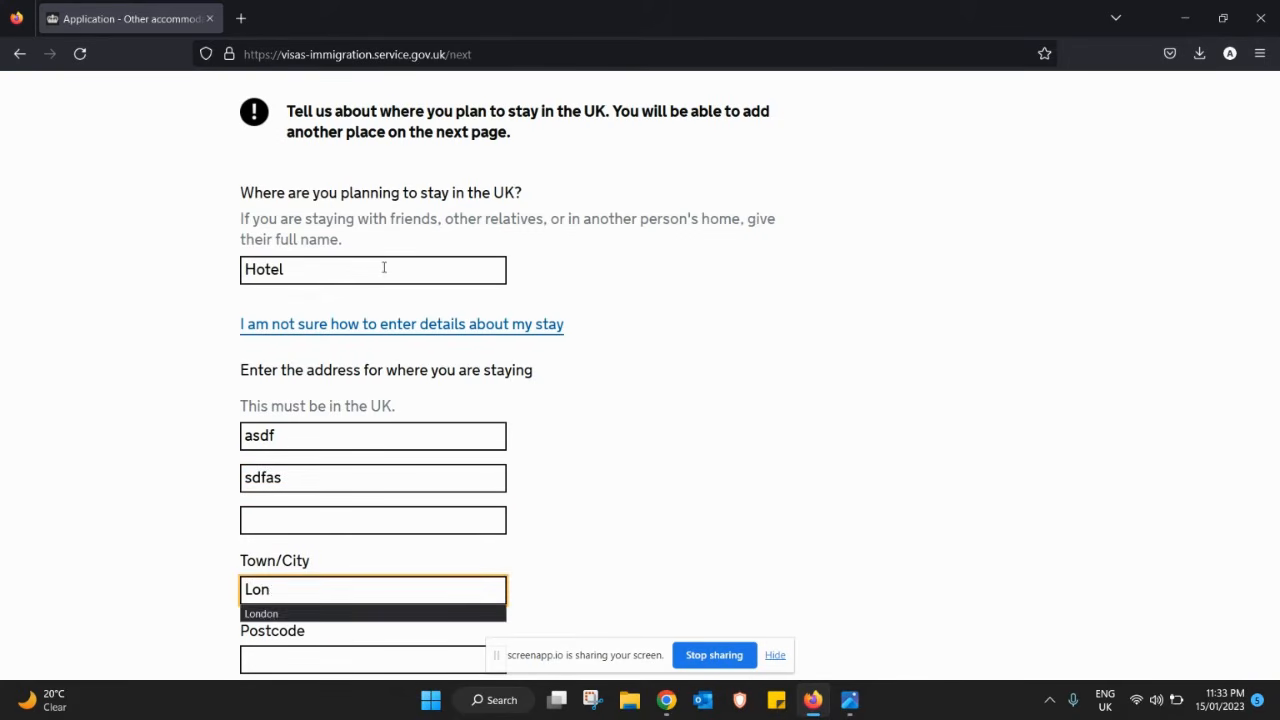
text(don)
click(967, 195)
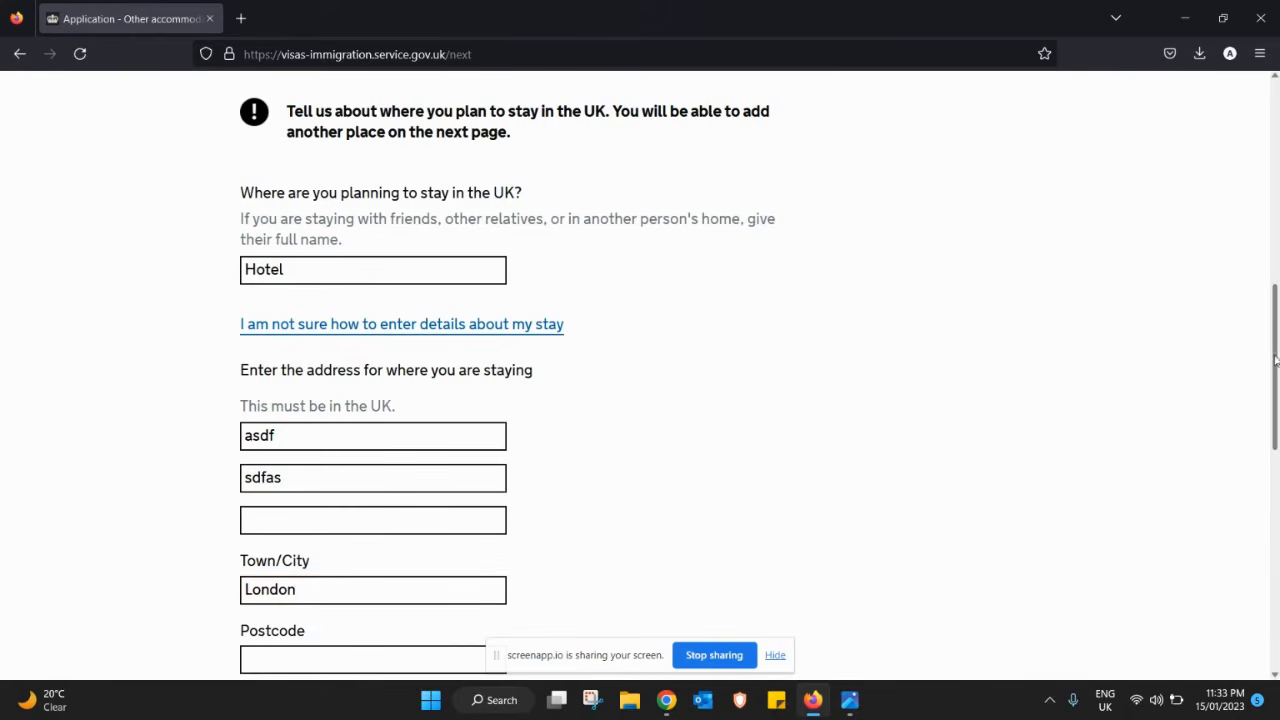
scroll(1248, 543, down, 5)
scroll(1248, 496, up, 1)
scroll(1248, 496, up, 1)
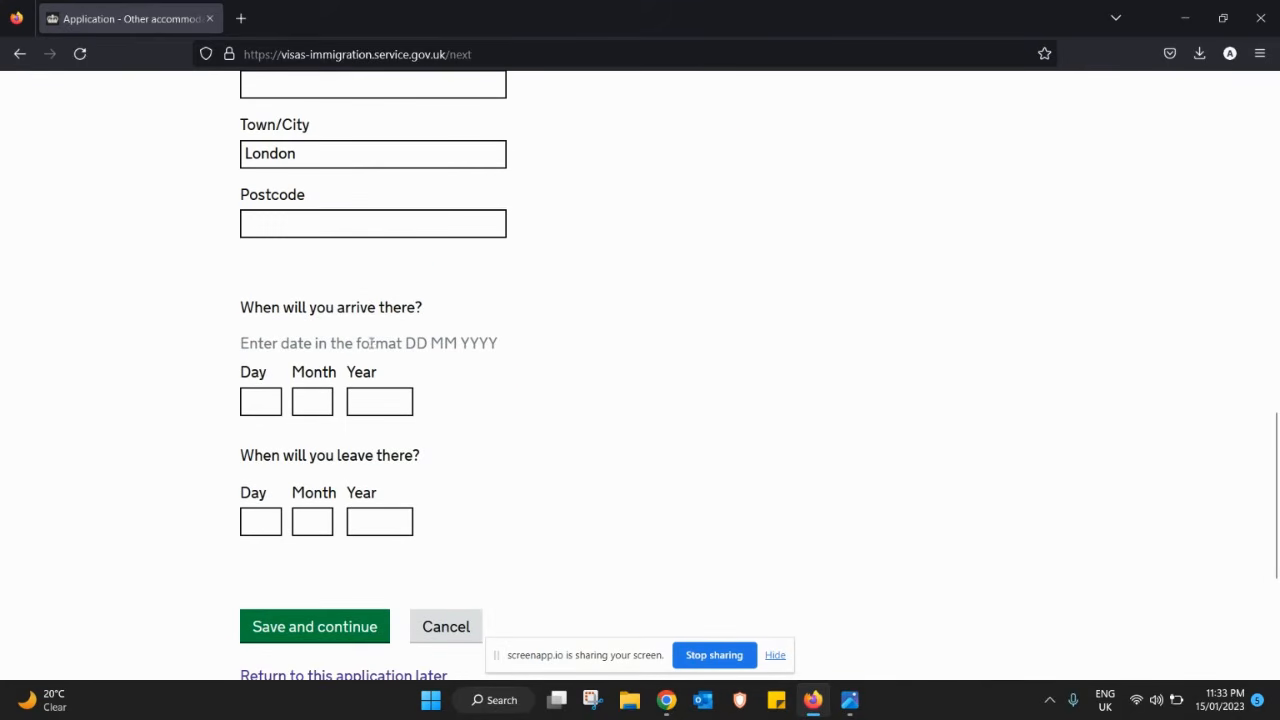
- Set arrival 01/07/2023 and leaving 10/07/2023, then save the accommodation details
click(262, 410)
text(01)
key(Tab)
text(07)
key(Tab)
text(202)
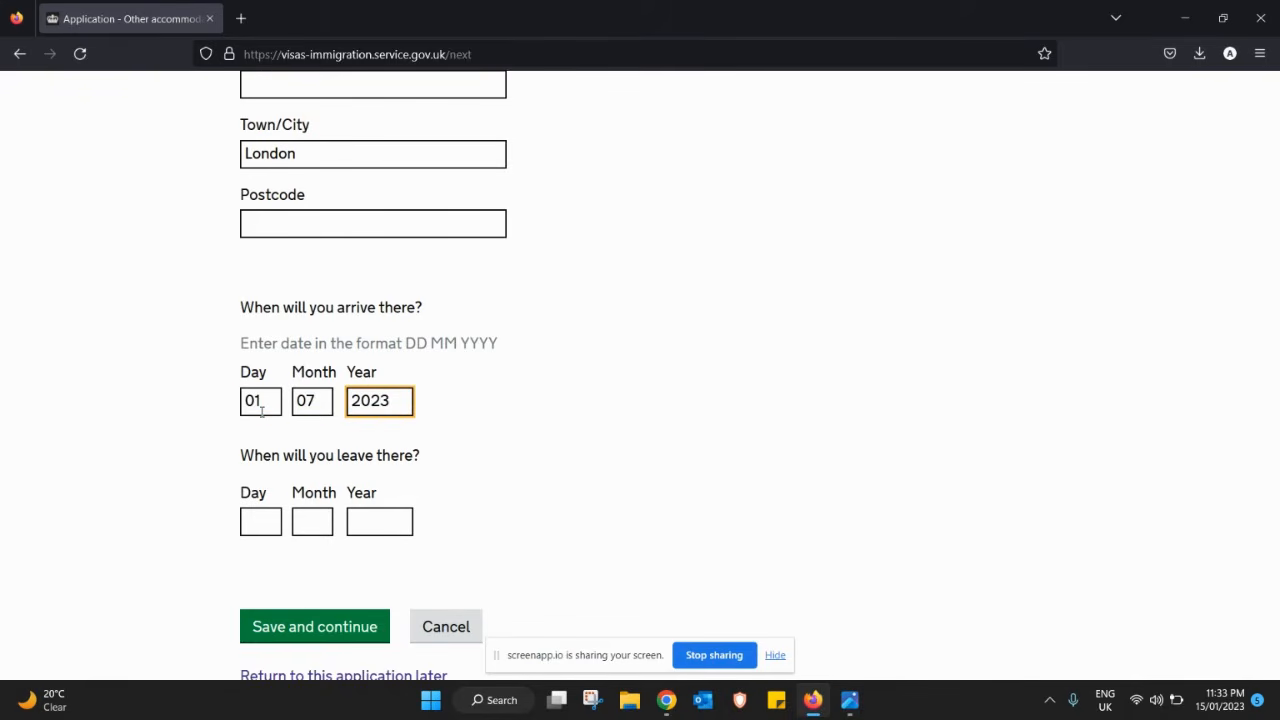
key(Tab)
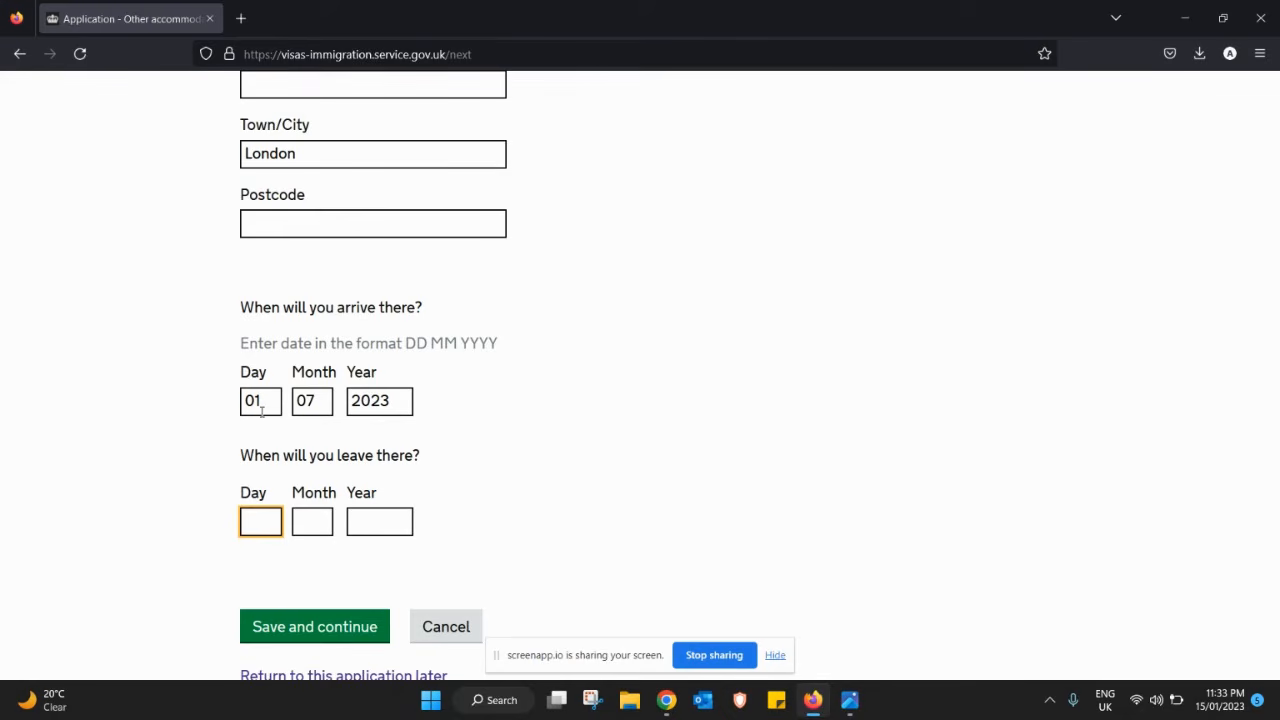
text(10)
key(Tab)
text(0)
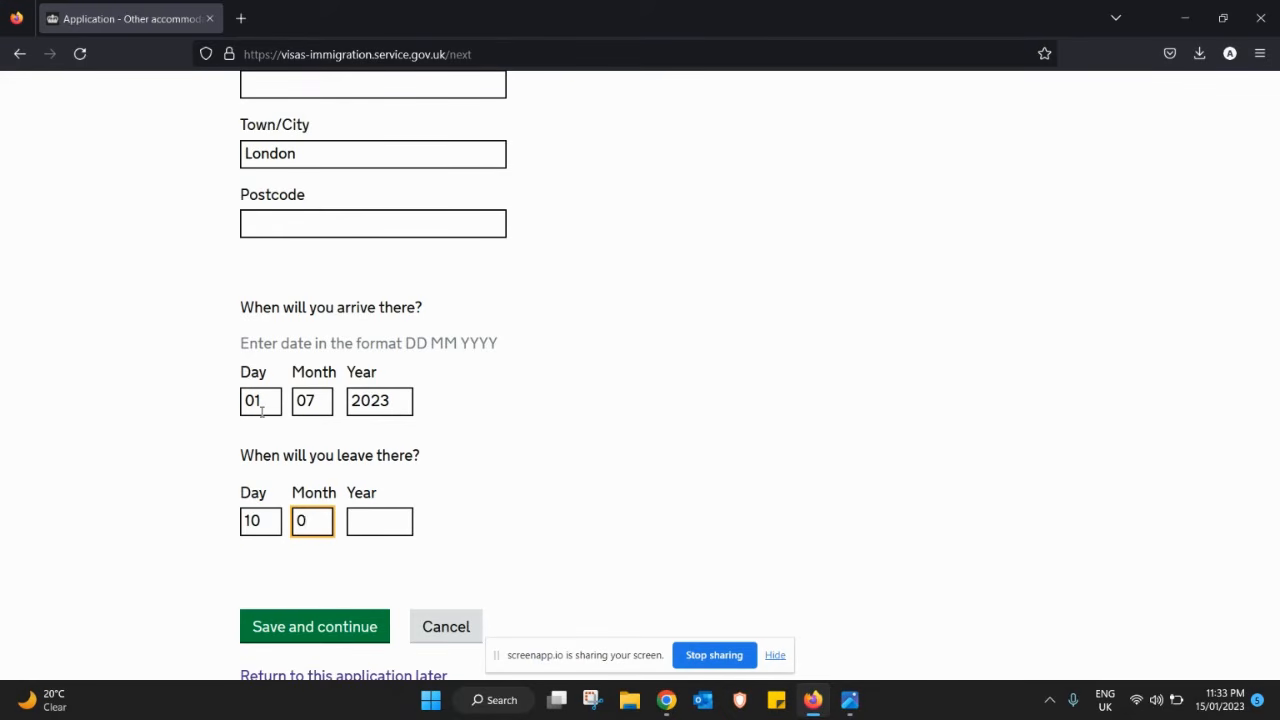
text(7)
key(Tab)
text(2023)
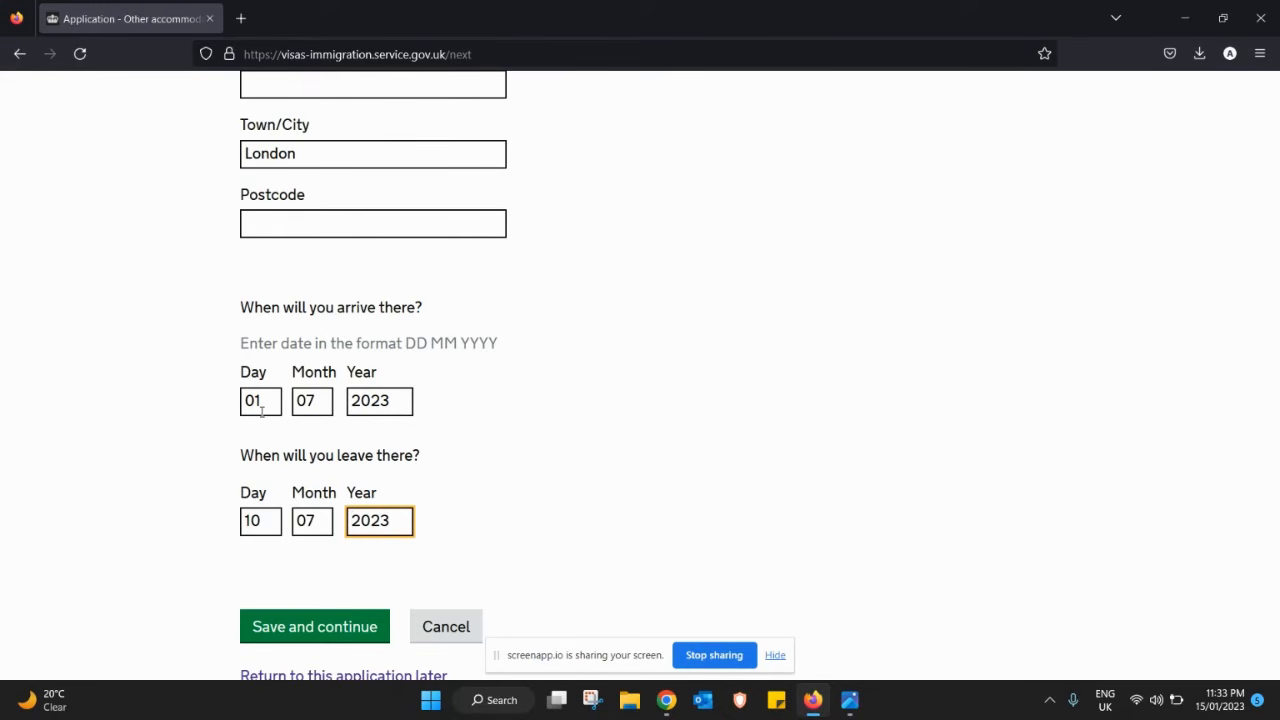
drag(1275, 437, 1220, 474)
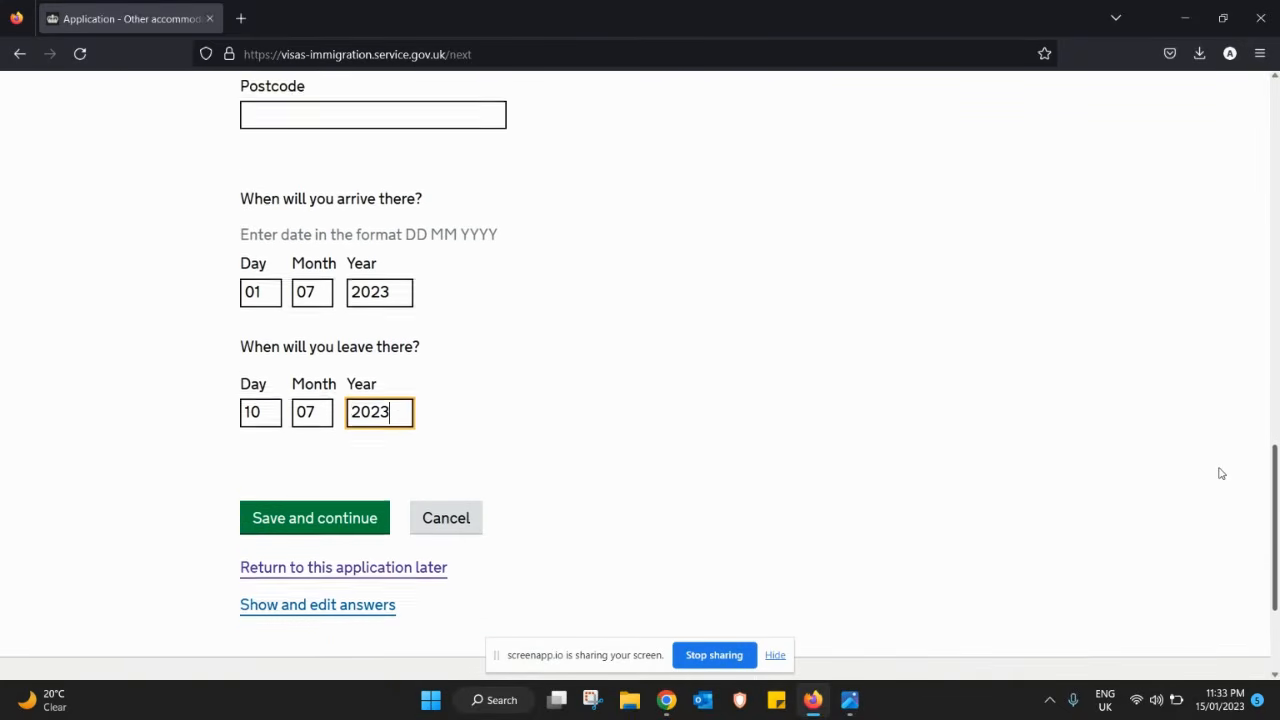
click(346, 530)
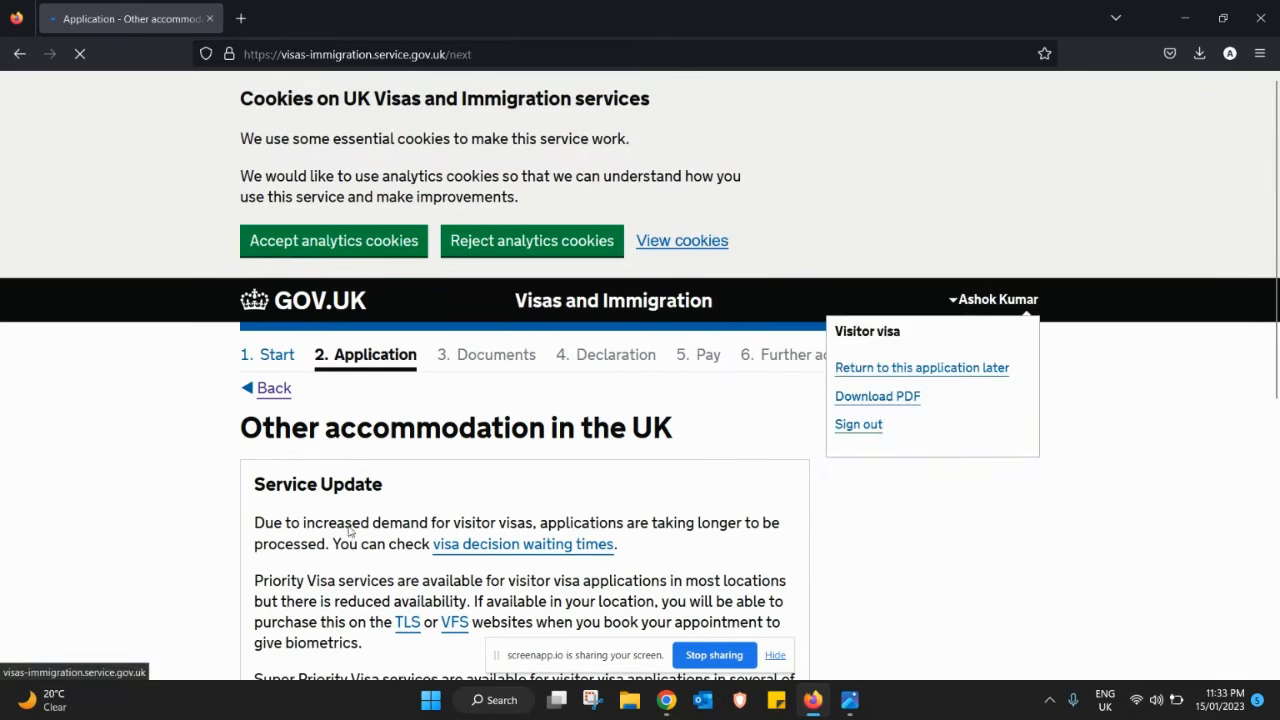
- Answer No to staying anywhere else in the UK and save
drag(1275, 232, 1272, 432)
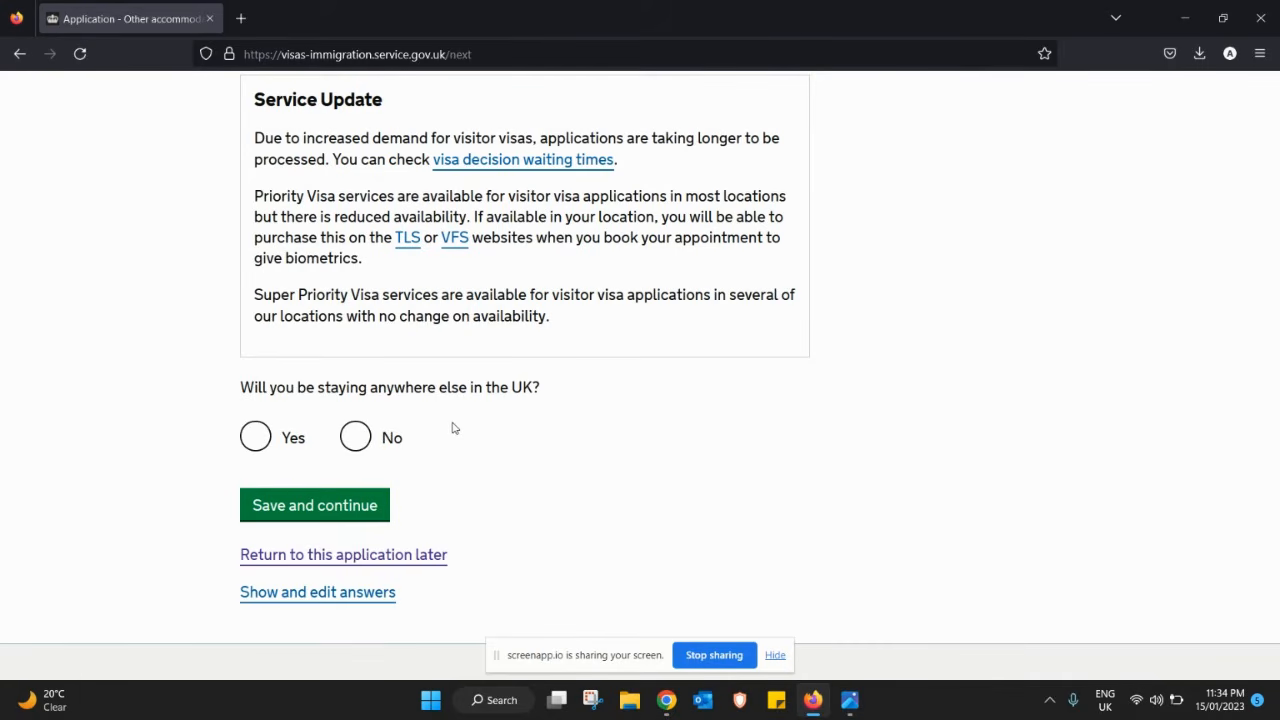
click(365, 440)
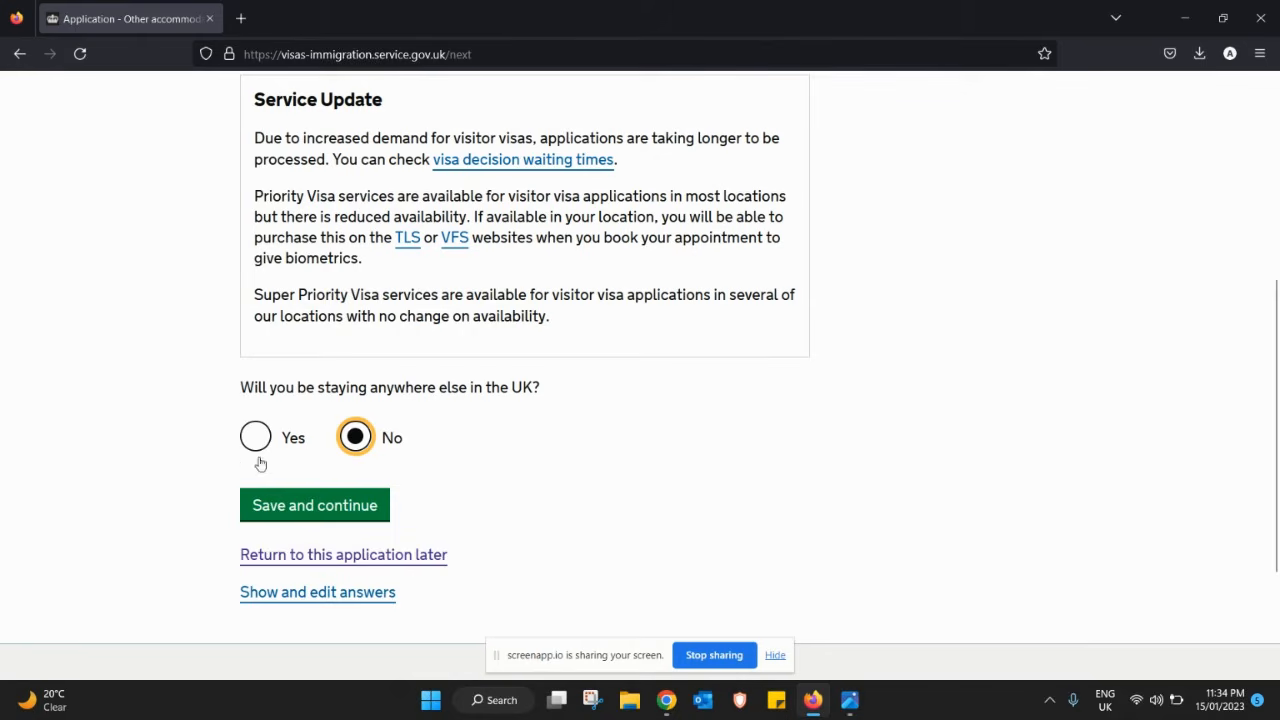
click(336, 506)
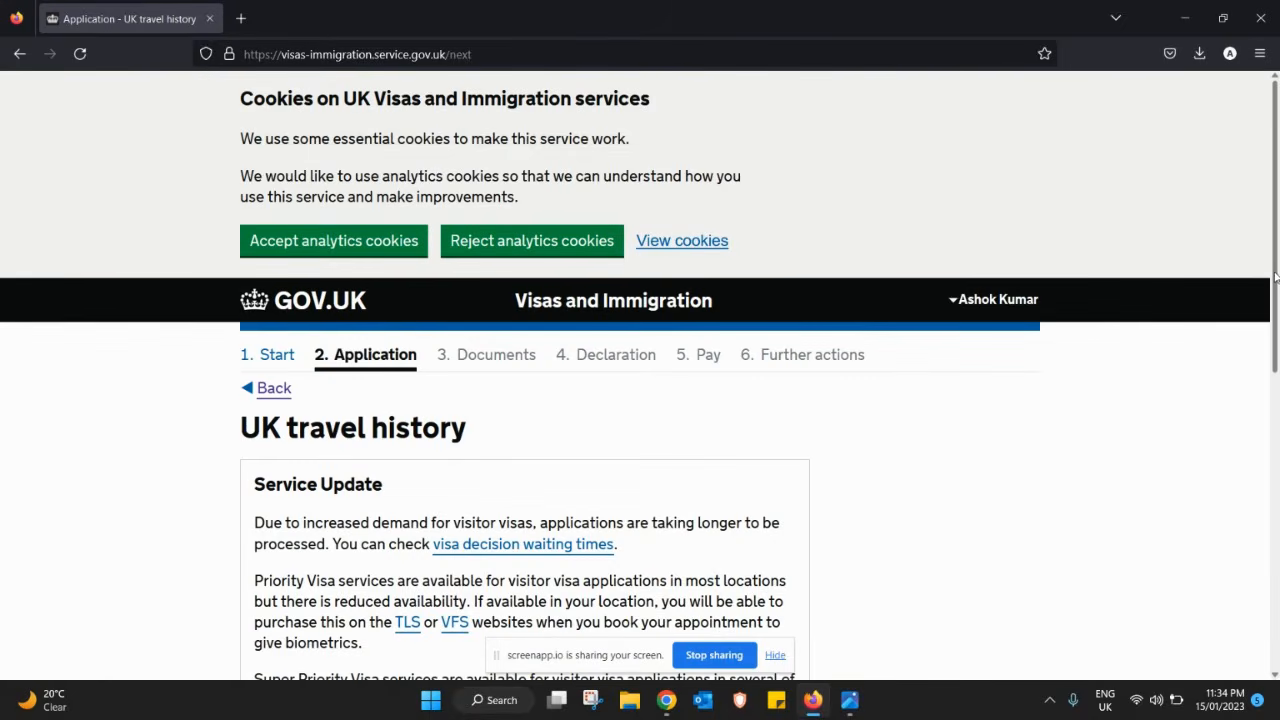
- Answer No to visiting the UK in the past 10 years and save
drag(1276, 279, 1270, 500)
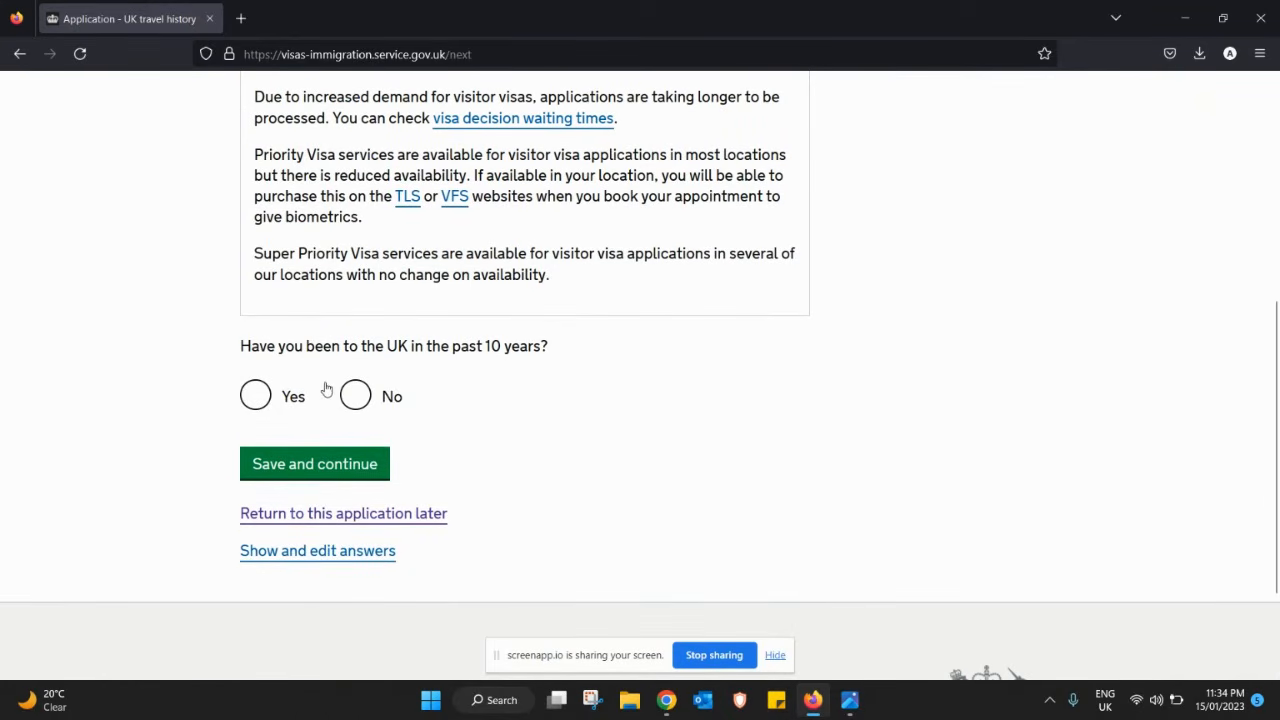
click(354, 395)
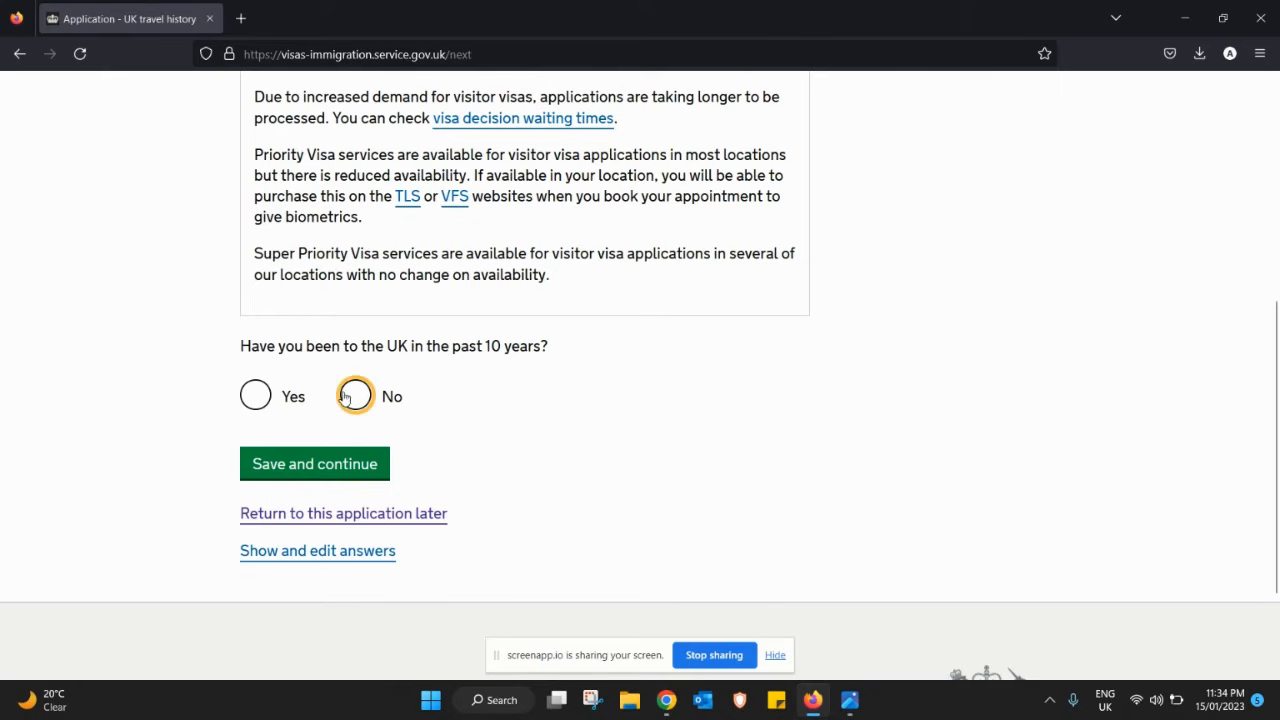
click(349, 466)
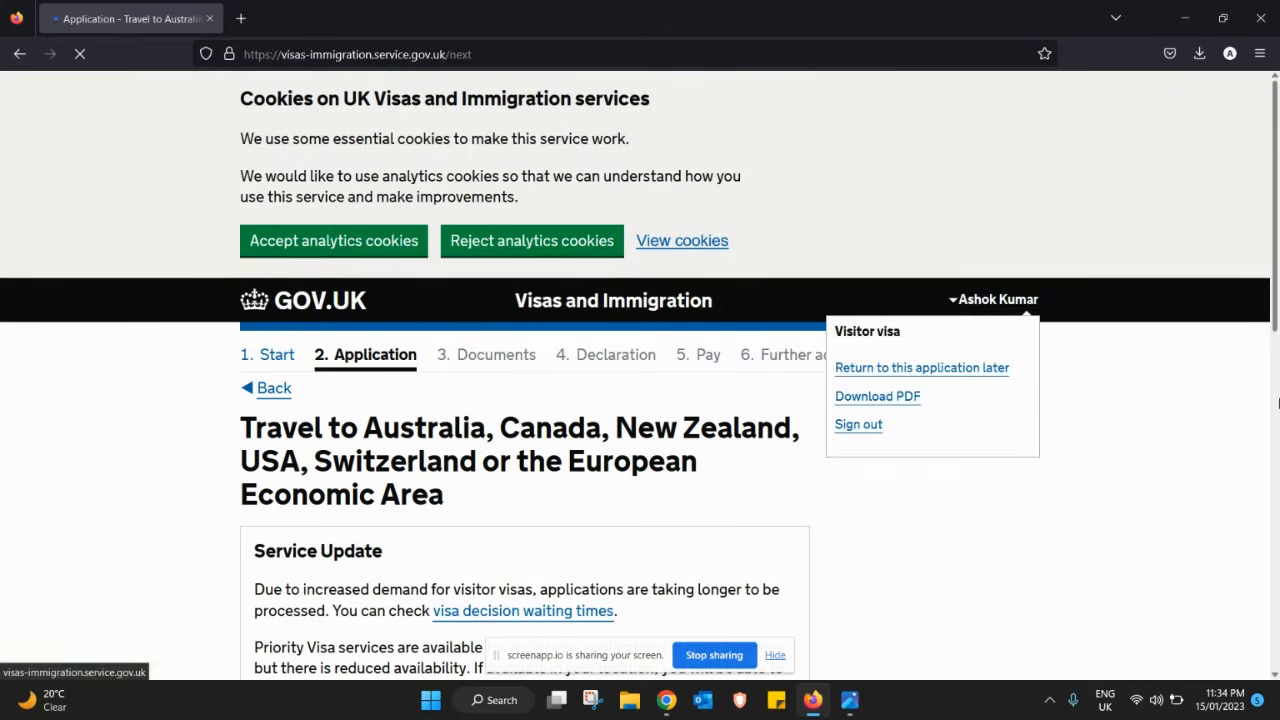
- Answer 'Once' for visits to Australia, Canada, New Zealand, USA, Switzerland or the EEA, and save
scroll(1275, 345, down, 2)
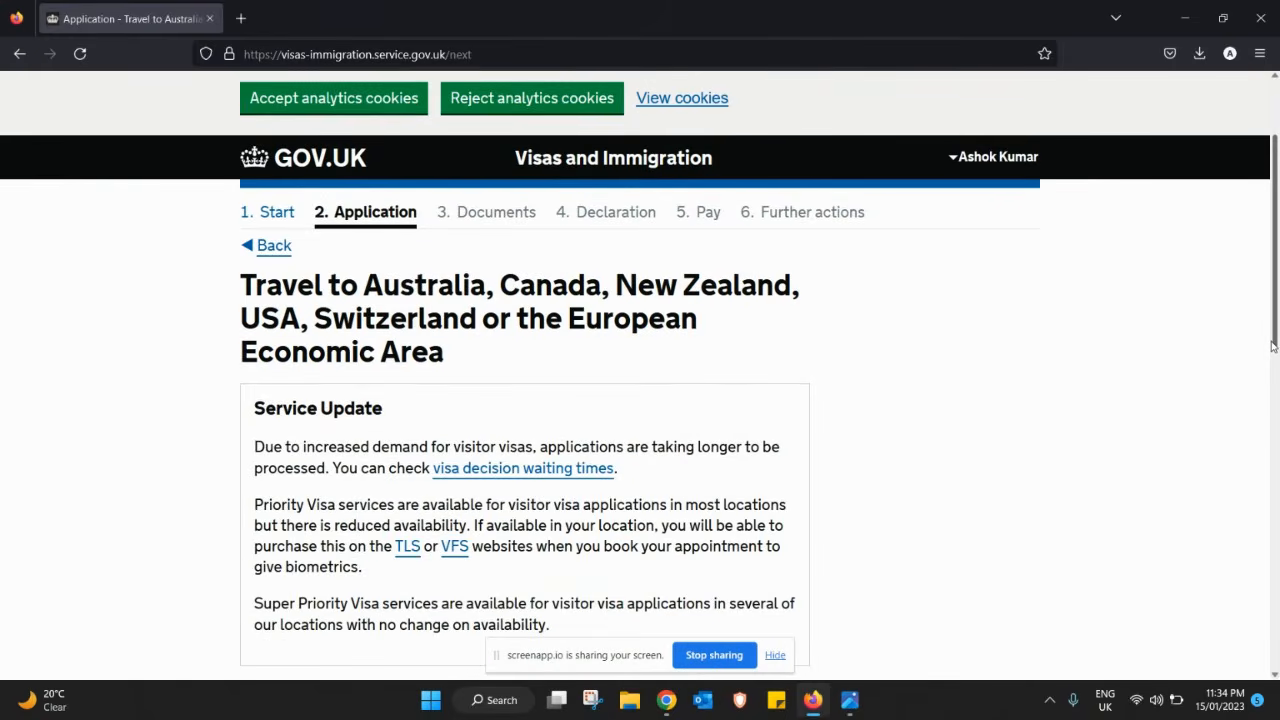
drag(1273, 366, 1273, 400)
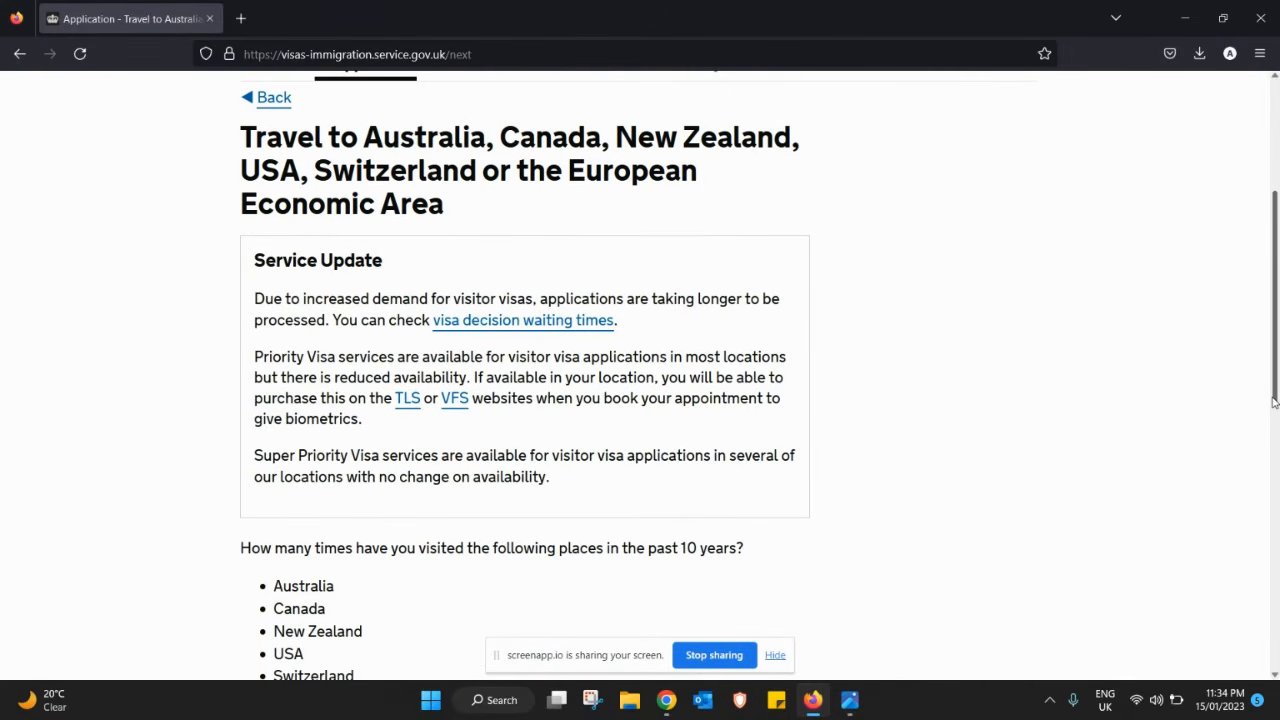
drag(1273, 400, 1277, 552)
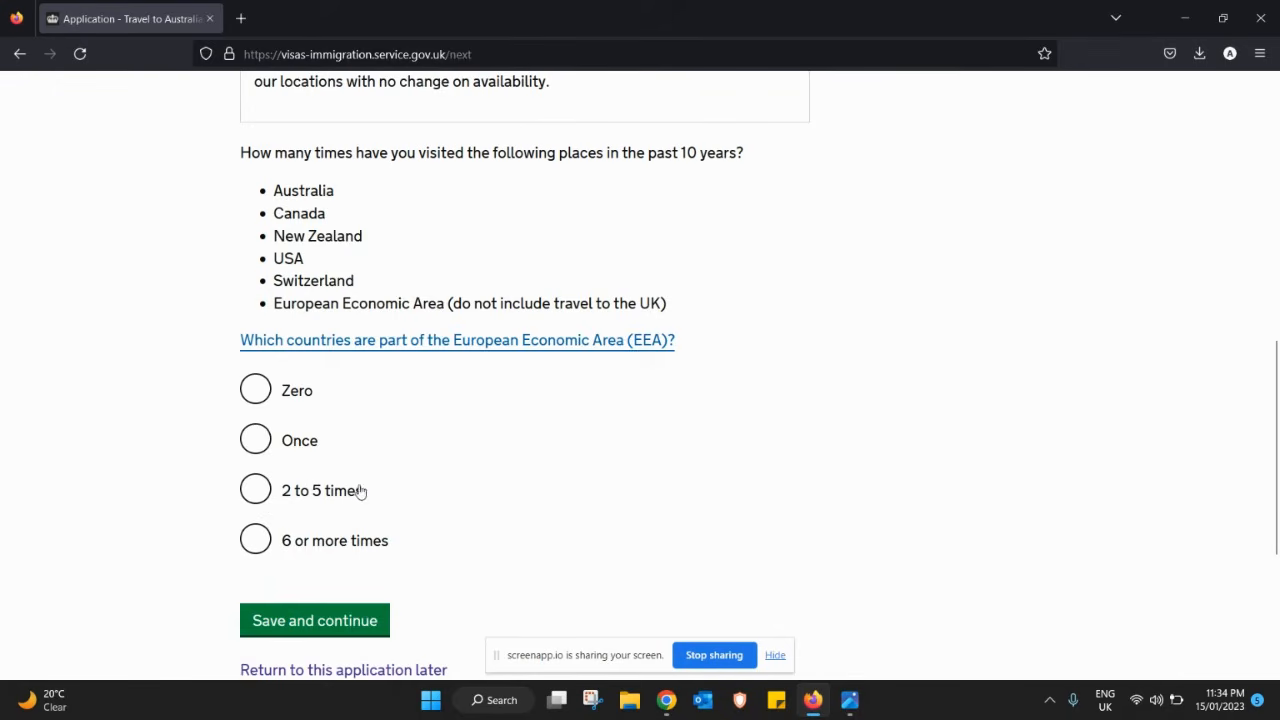
click(257, 443)
click(352, 636)
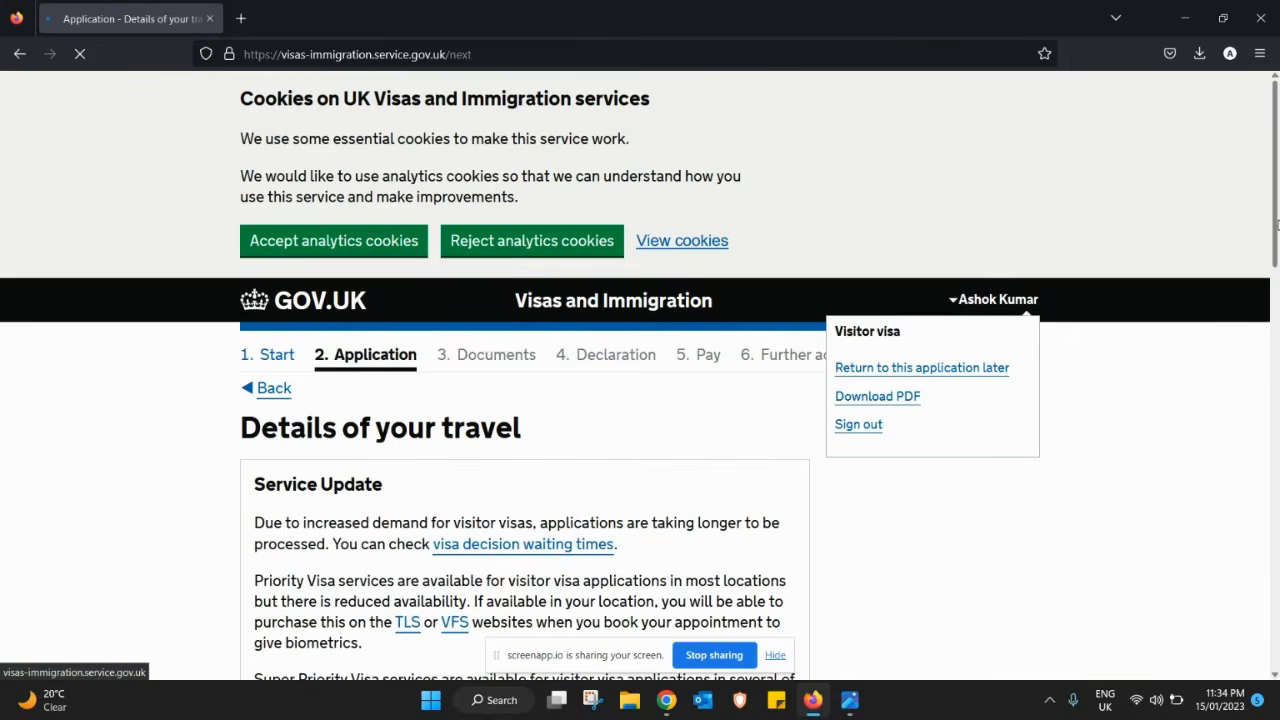
- Record a trip to the EEA and Switzerland, choosing Switzerland as the country and Tourism as the reason
drag(1275, 225, 1256, 425)
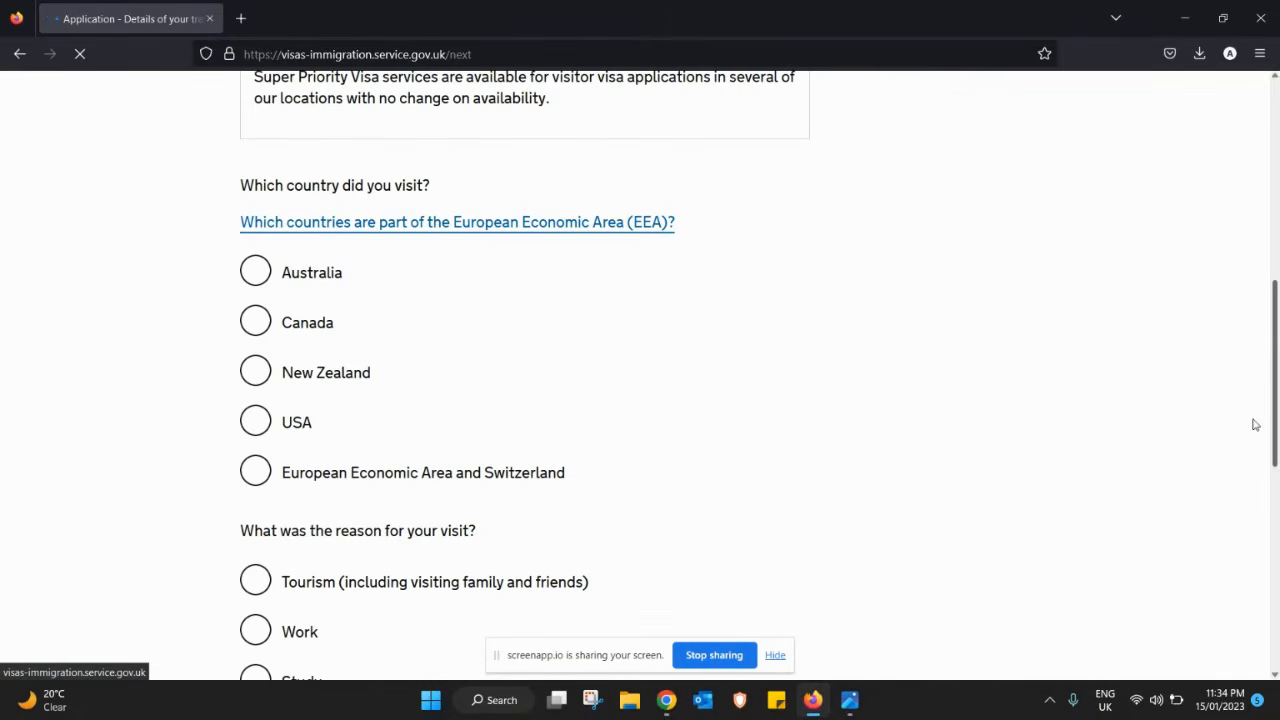
click(257, 476)
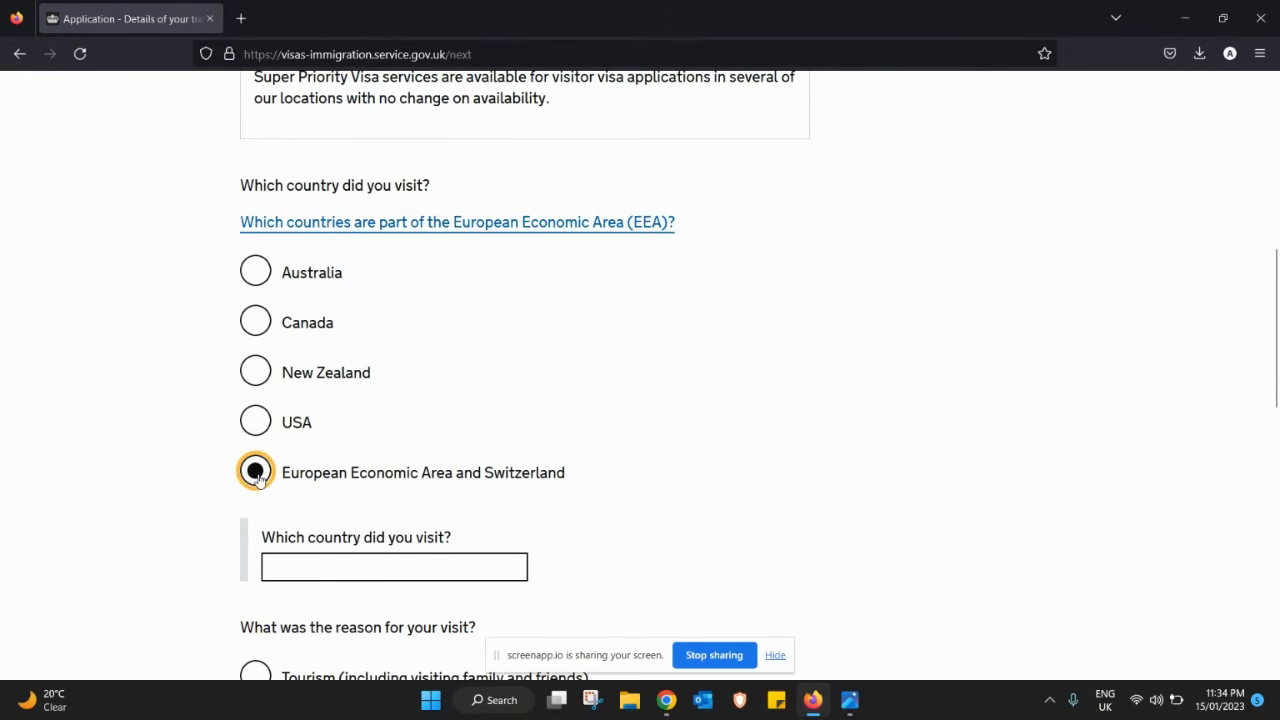
click(384, 570)
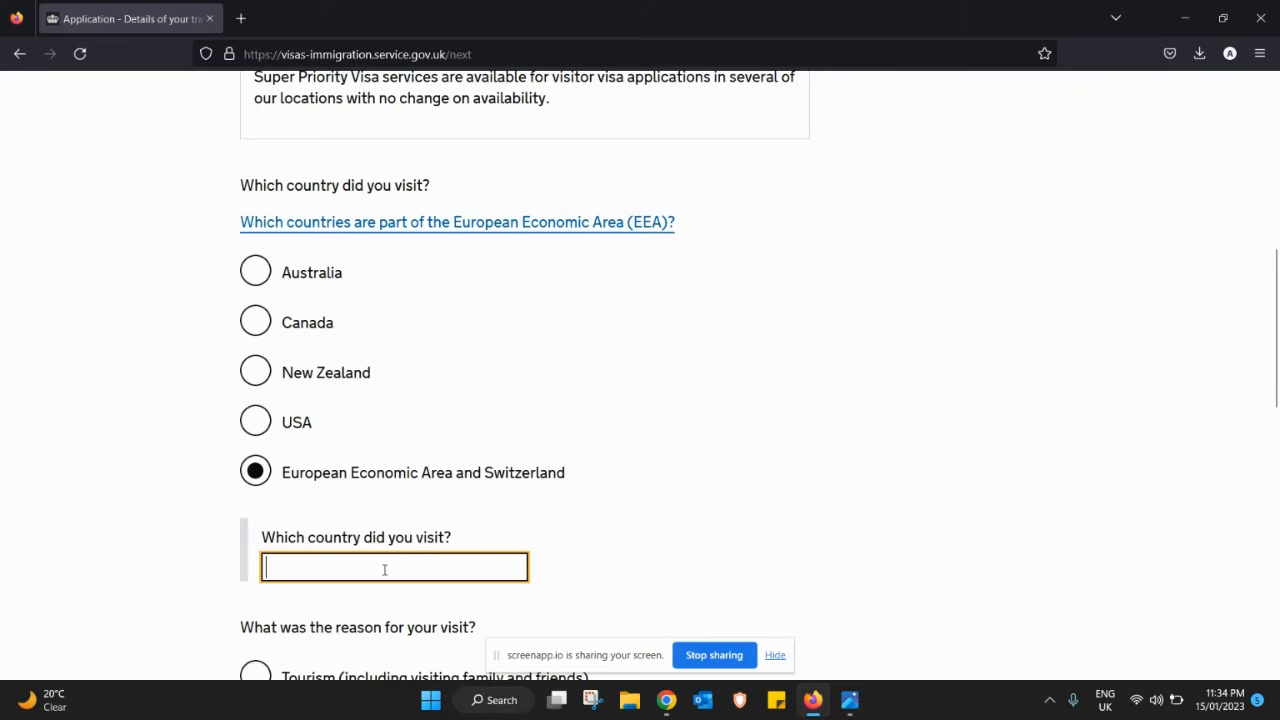
text(swi)
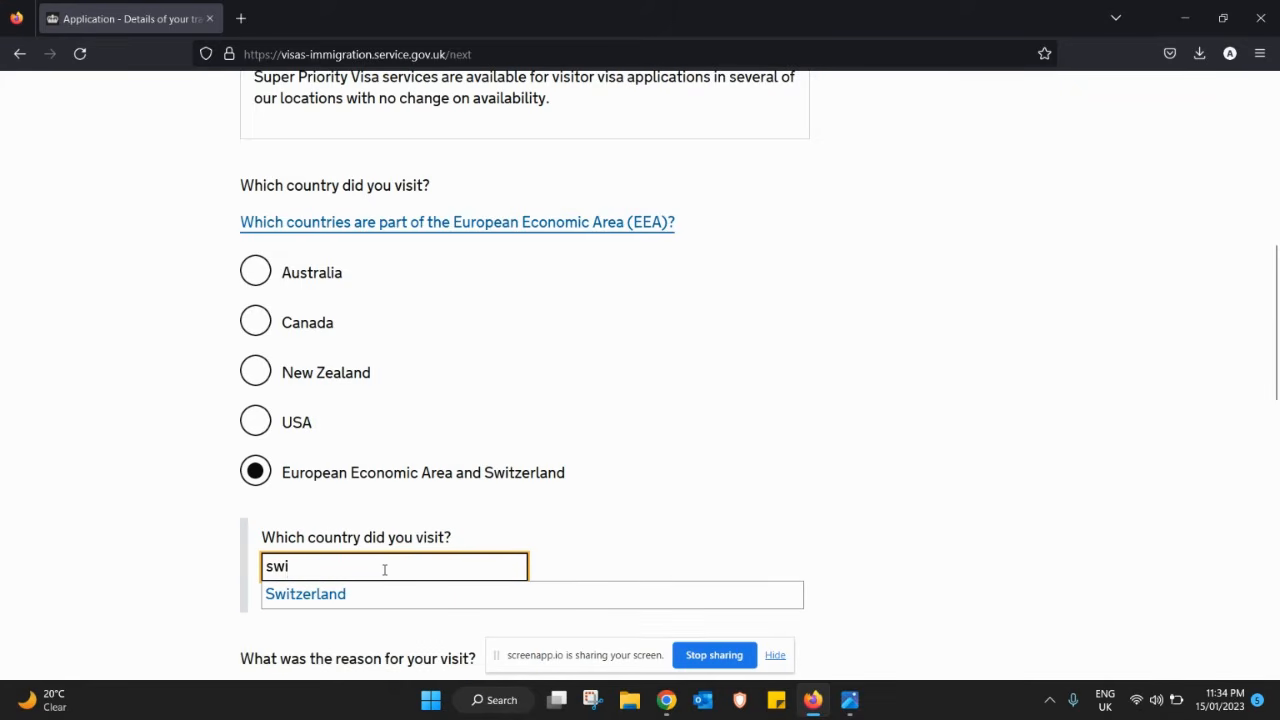
click(347, 598)
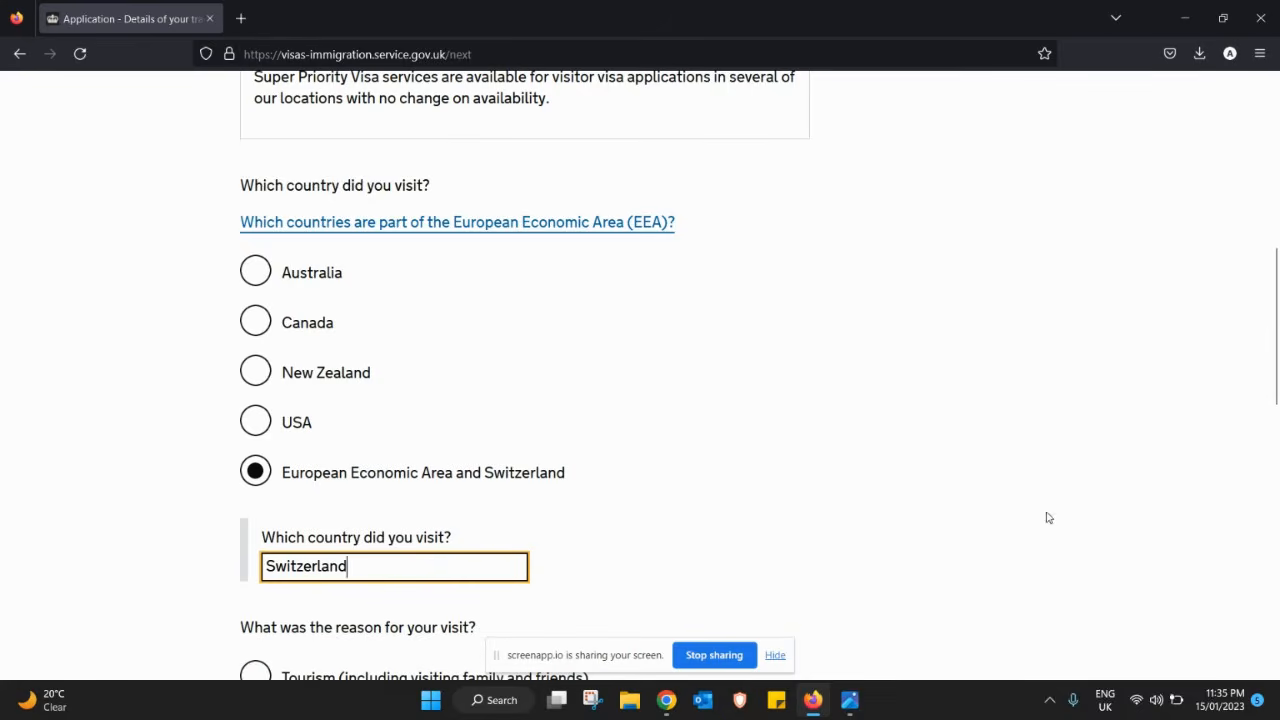
drag(1274, 365, 1266, 443)
click(339, 335)
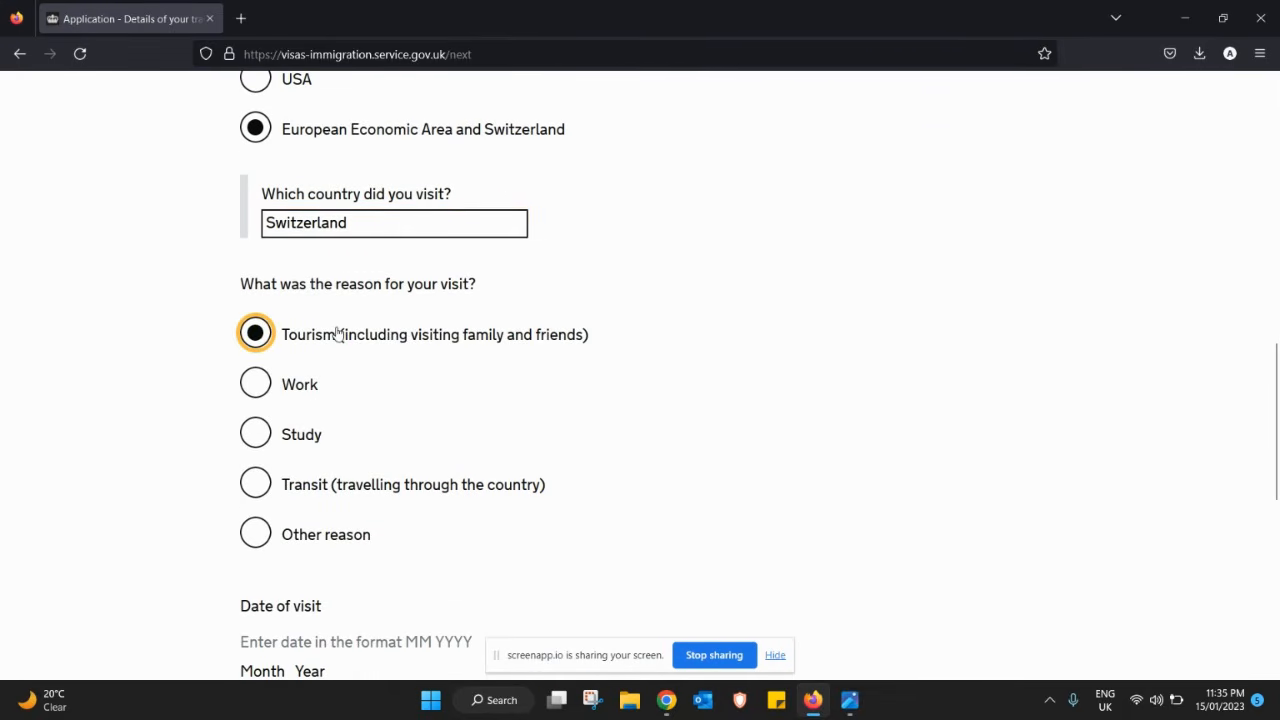
- Enter the visit date 09 2020 and a visit length of 6 days
scroll(1270, 395, down, 3)
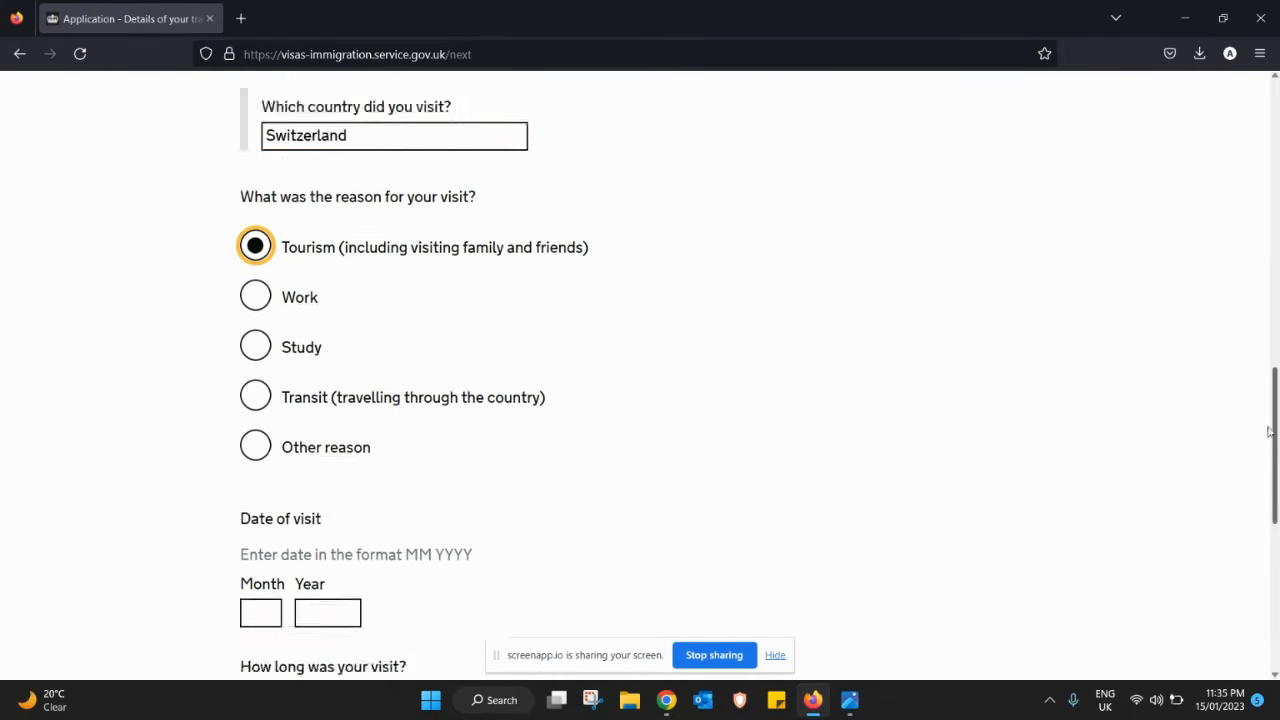
click(258, 419)
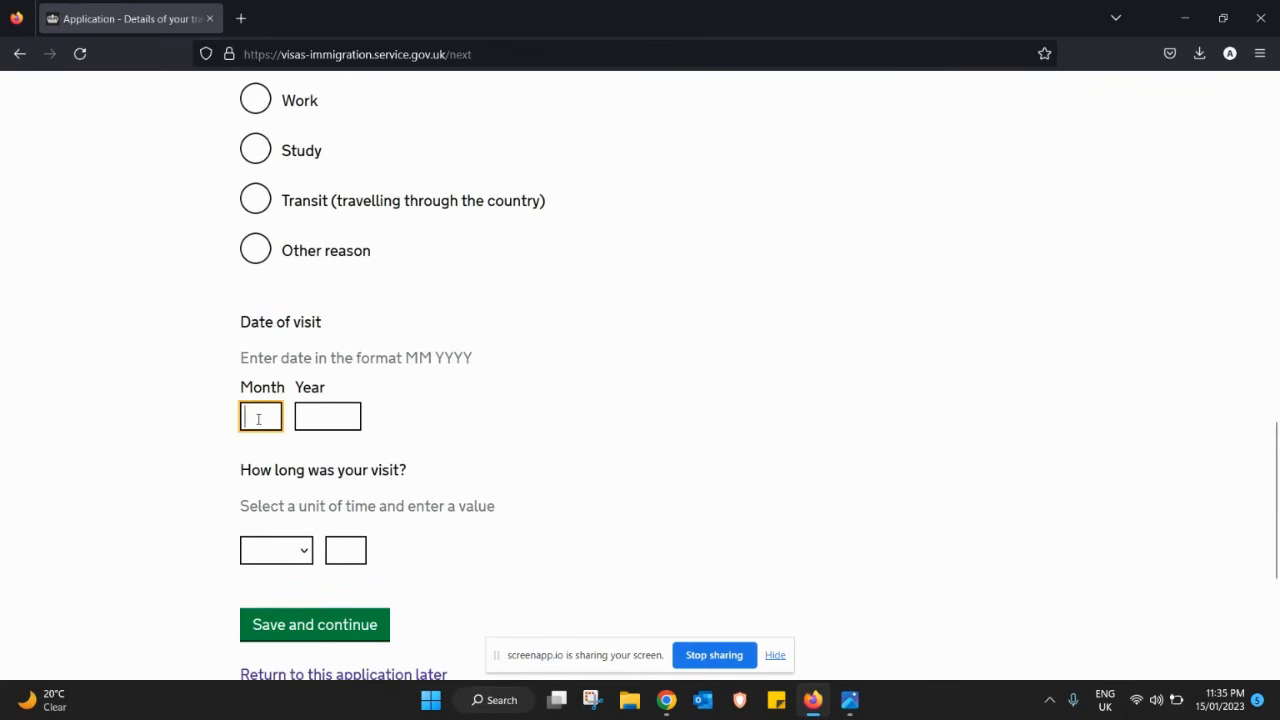
text(09)
key(Tab)
text(20)
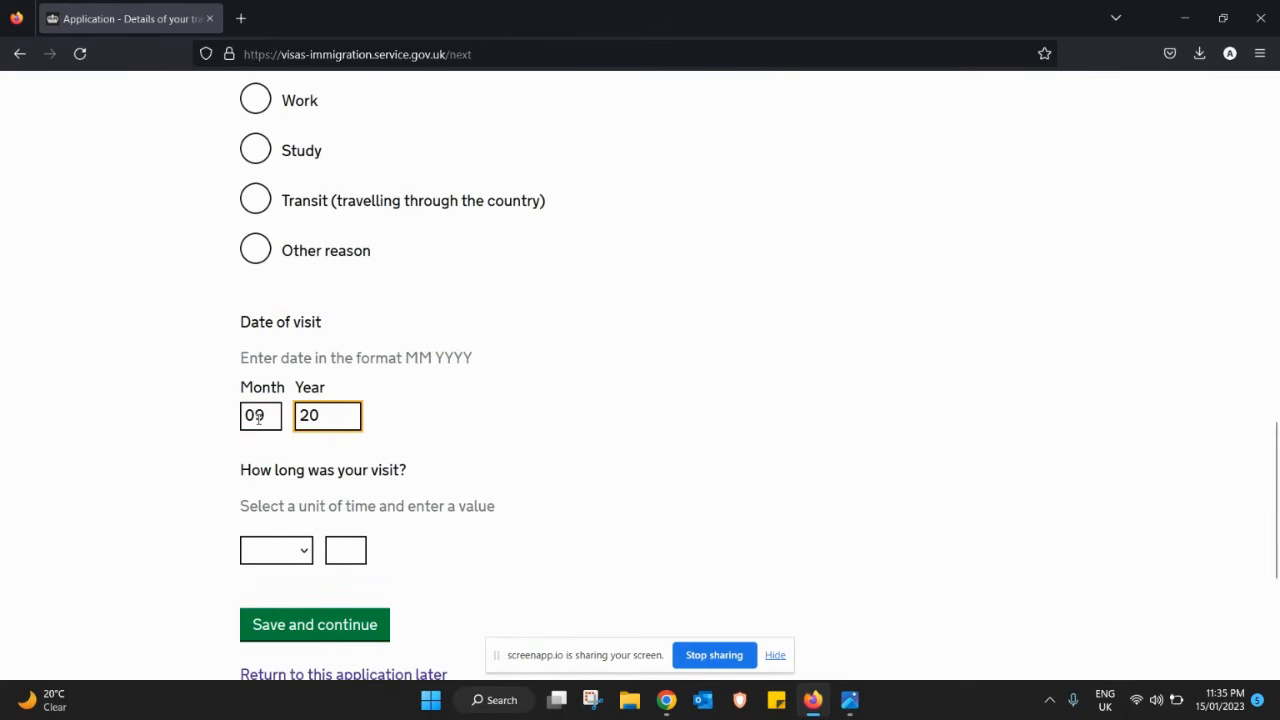
text(20)
click(304, 555)
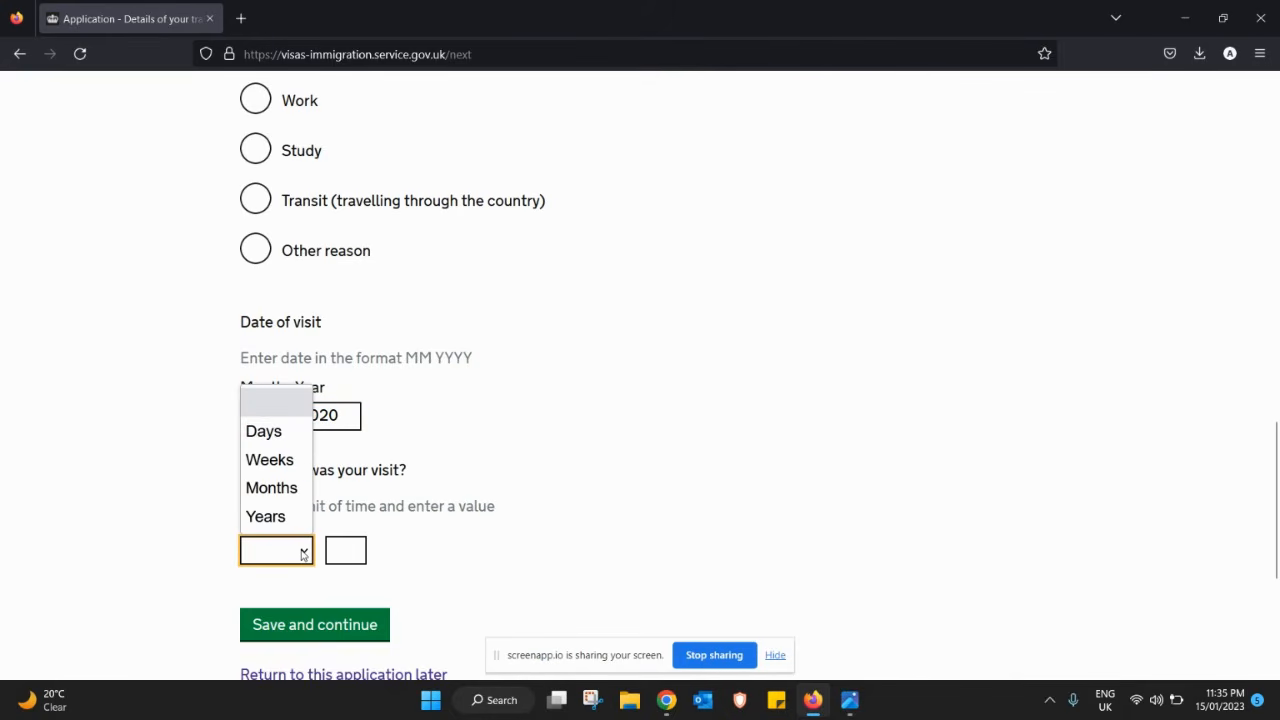
click(266, 431)
click(345, 547)
text(6)
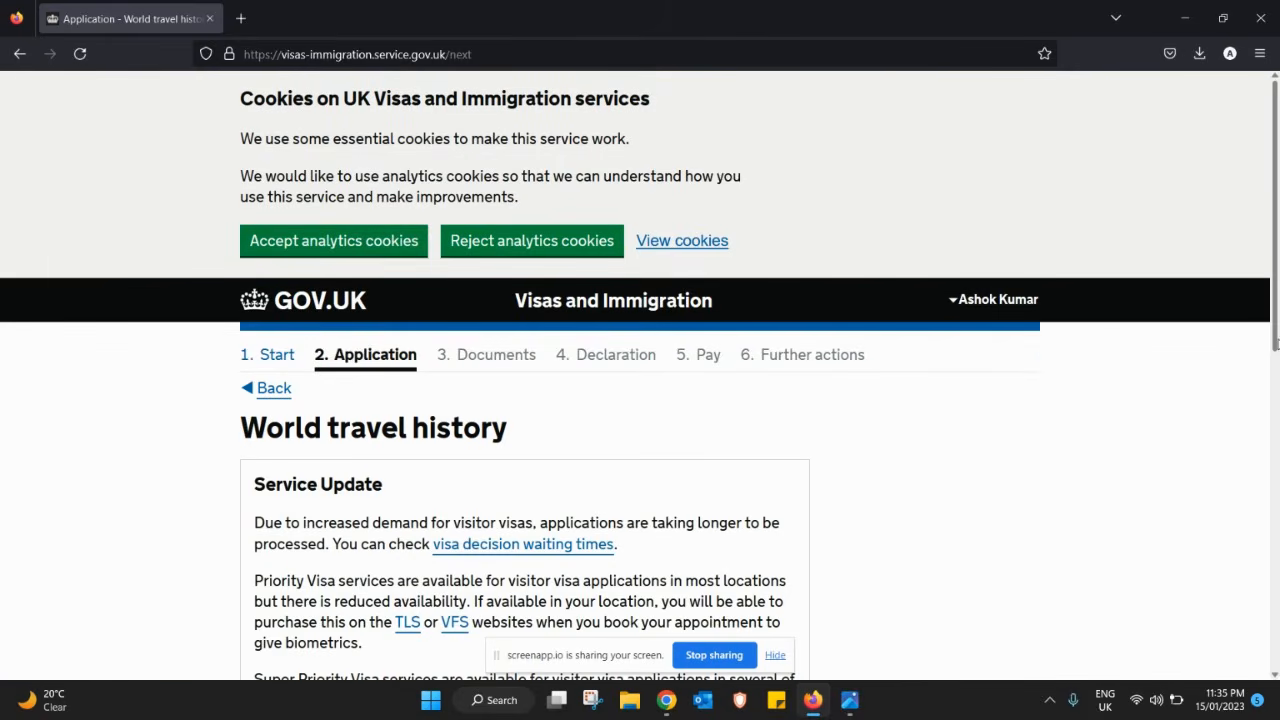
- Answer Yes to other world travel and add a tourism visit to Thailand
drag(1276, 343, 1256, 570)
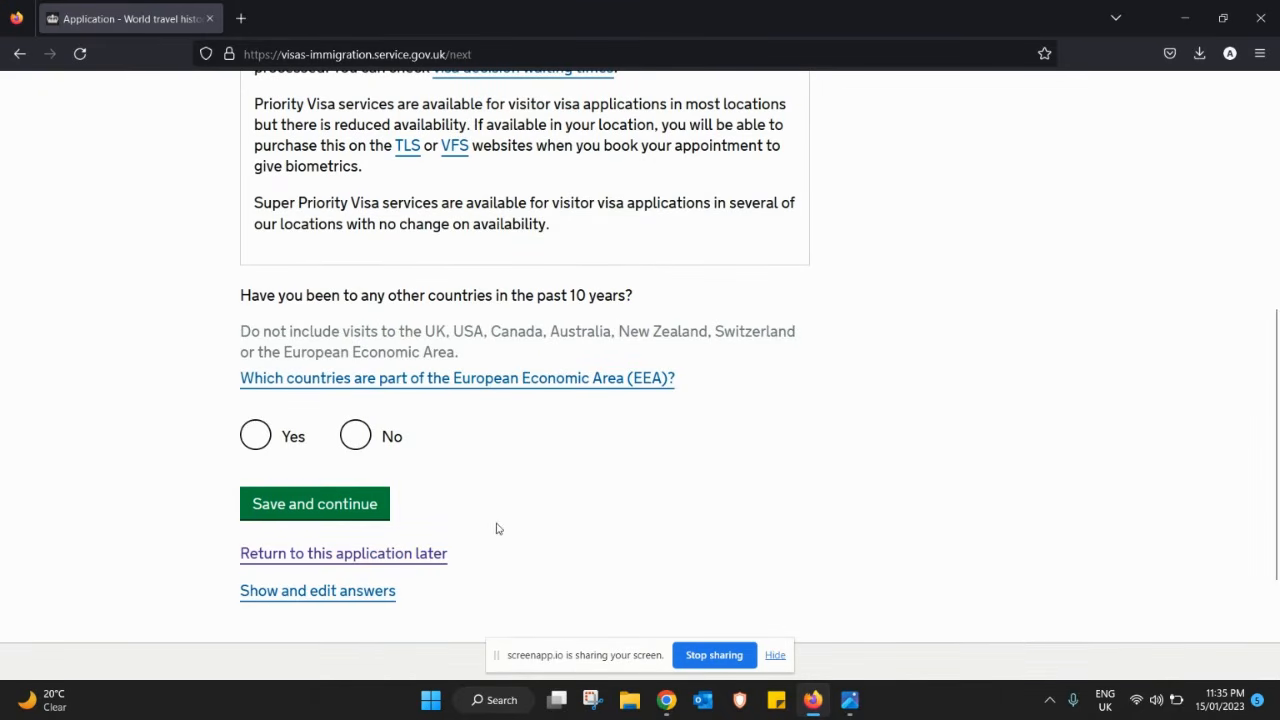
click(255, 435)
click(325, 505)
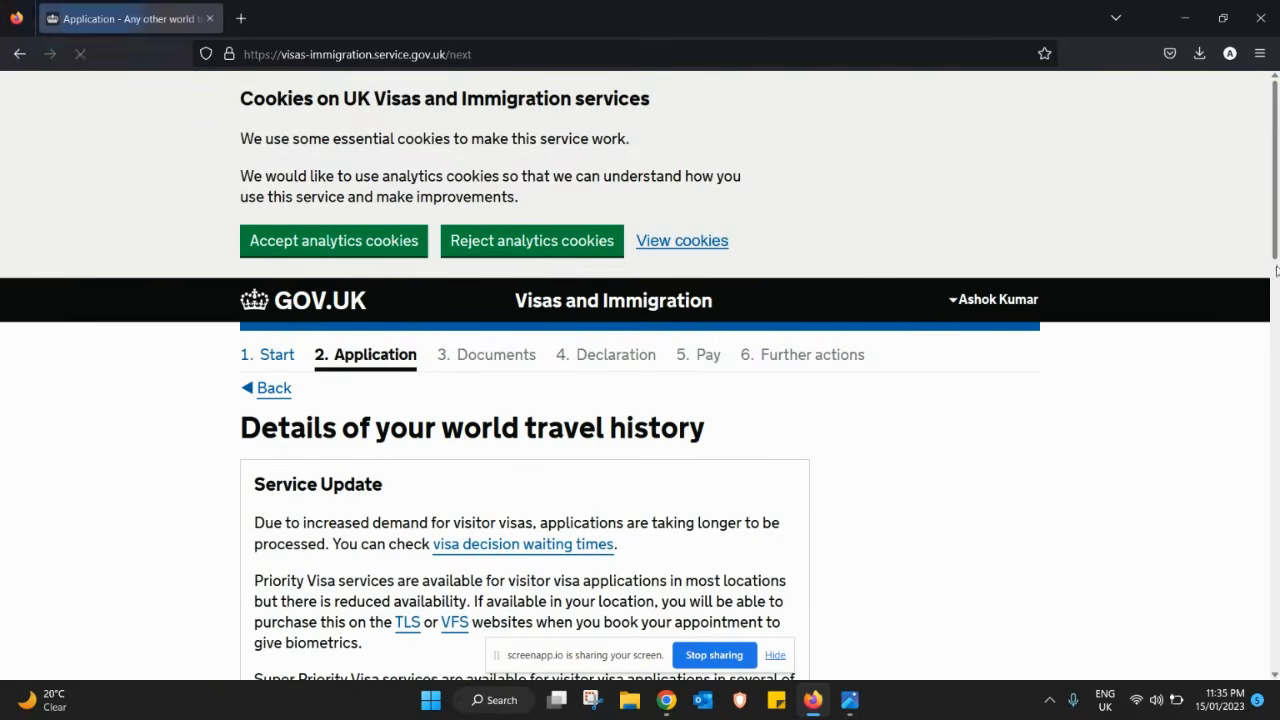
drag(1277, 259, 1275, 343)
scroll(1275, 343, down, 3)
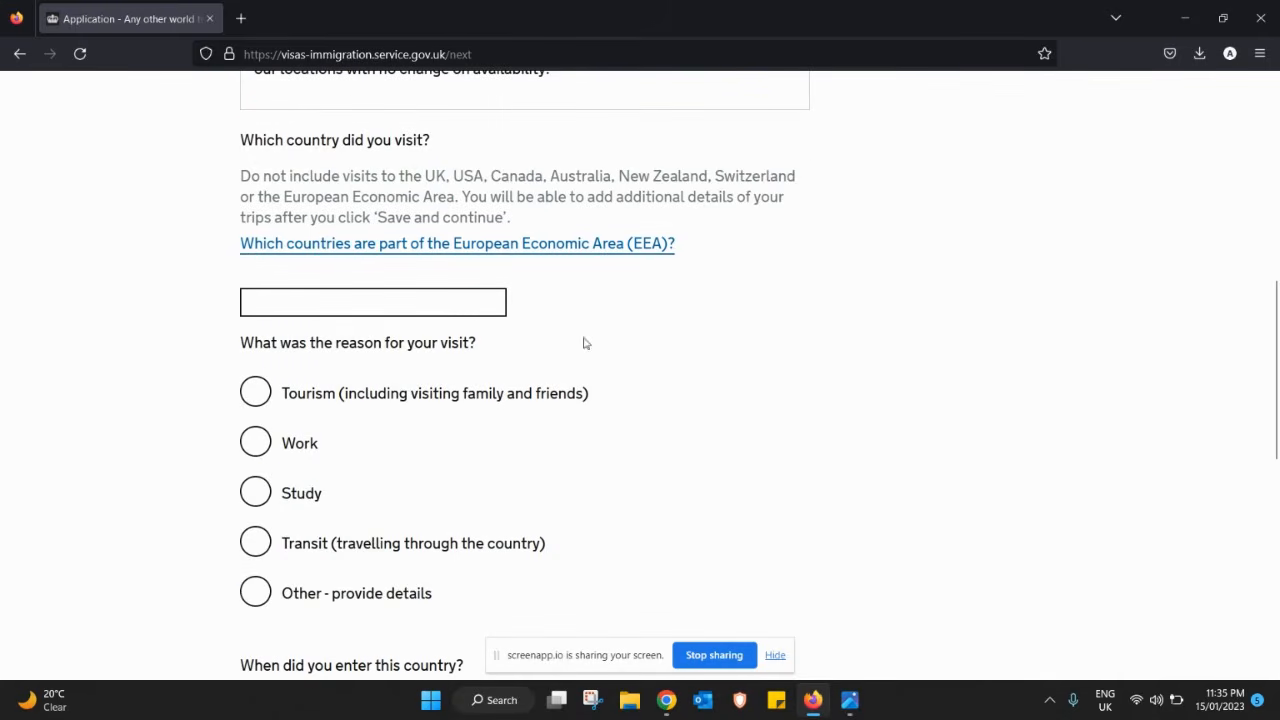
click(474, 310)
text(tjha)
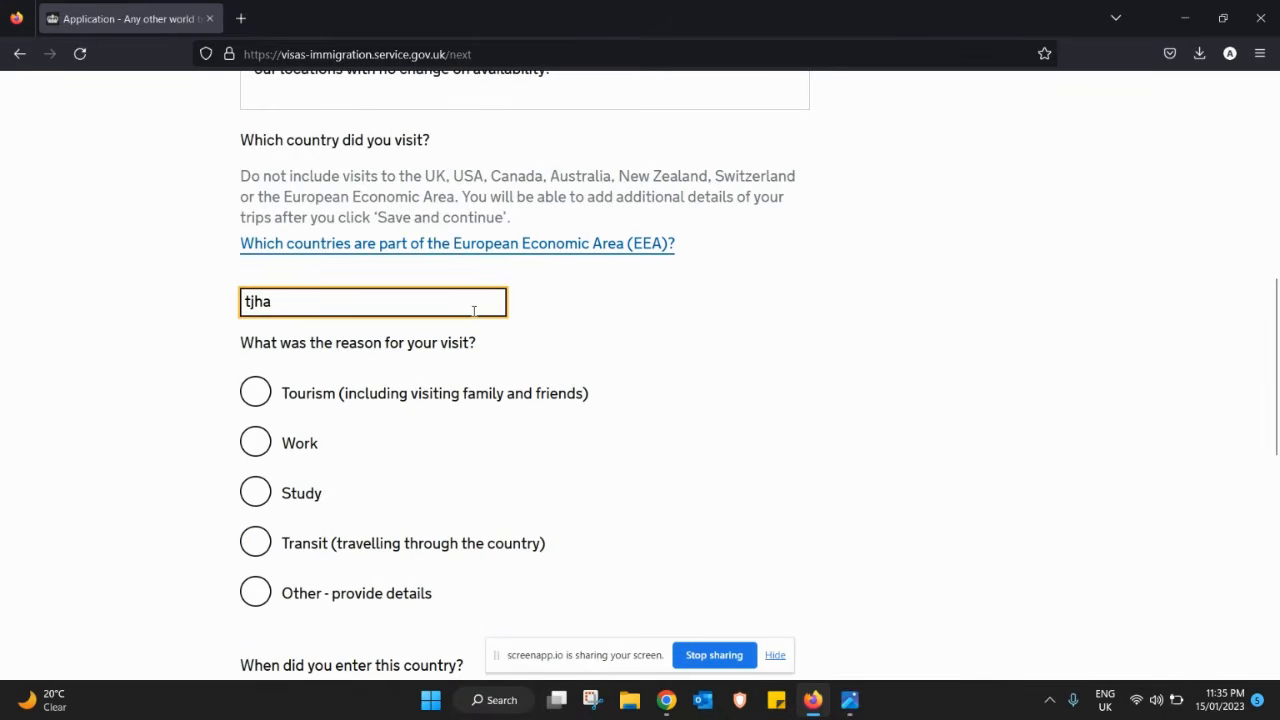
text(hal)
key(BackSpace)
key(BackSpace)
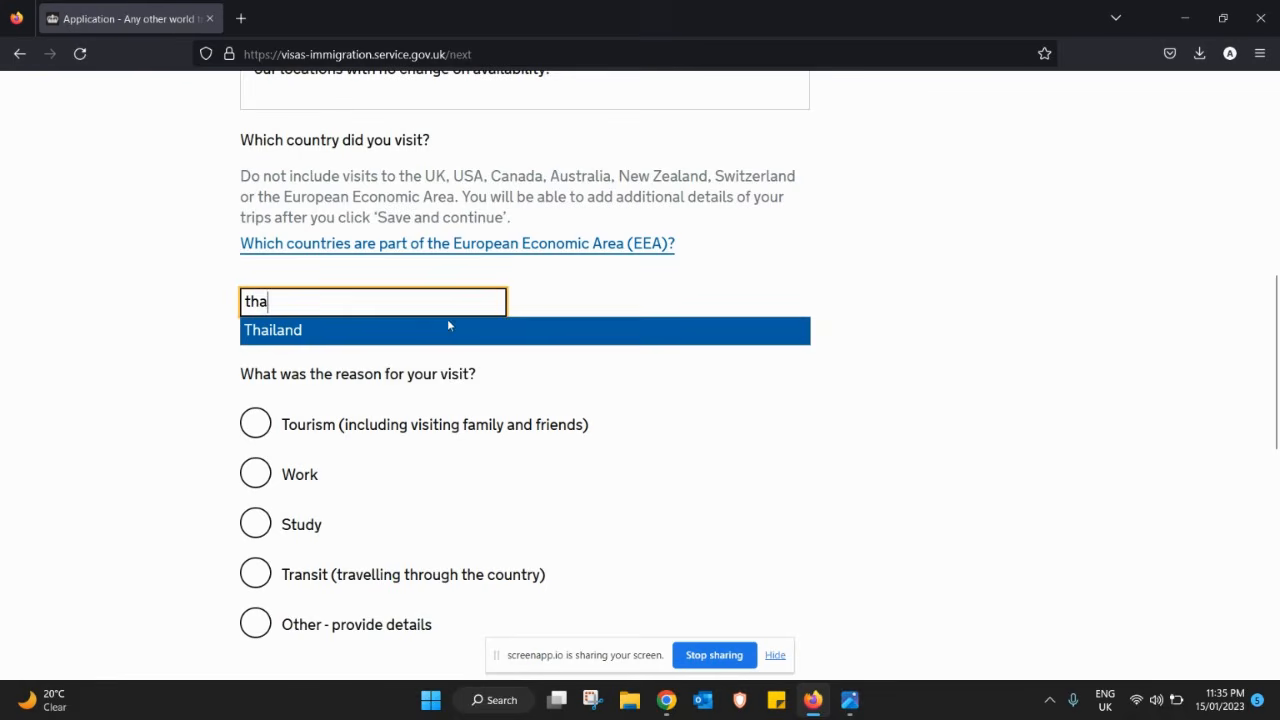
click(424, 332)
click(258, 394)
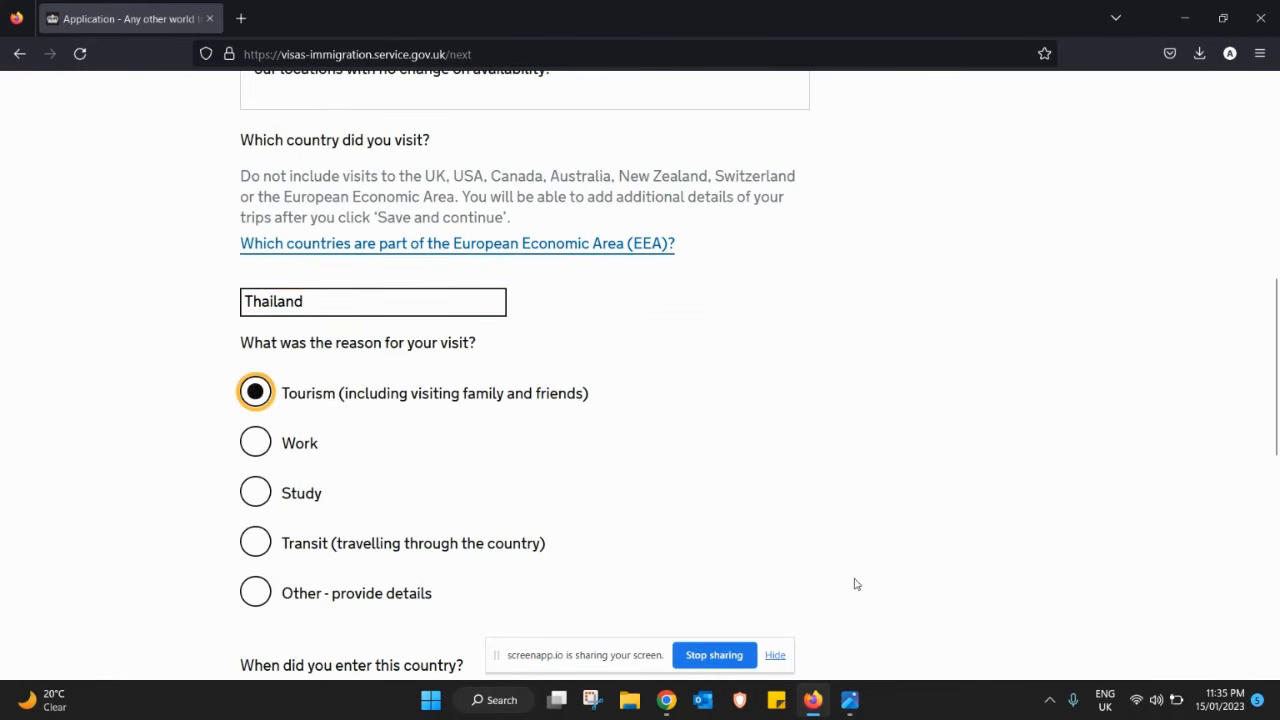
- Enter the Thailand trip dates 31/12/2018 to 05/01/2019 and save the trip
scroll(1183, 431, down, 3)
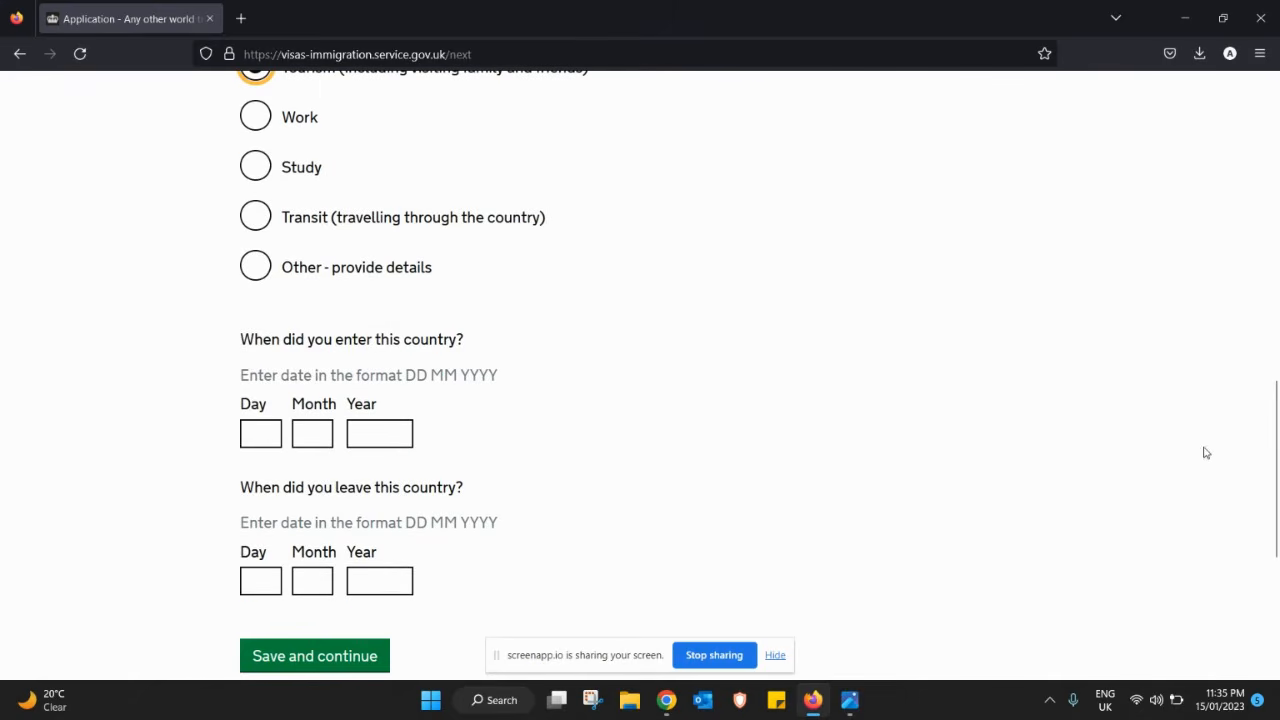
click(260, 439)
text(31)
key(Tab)
text(12)
key(Tab)
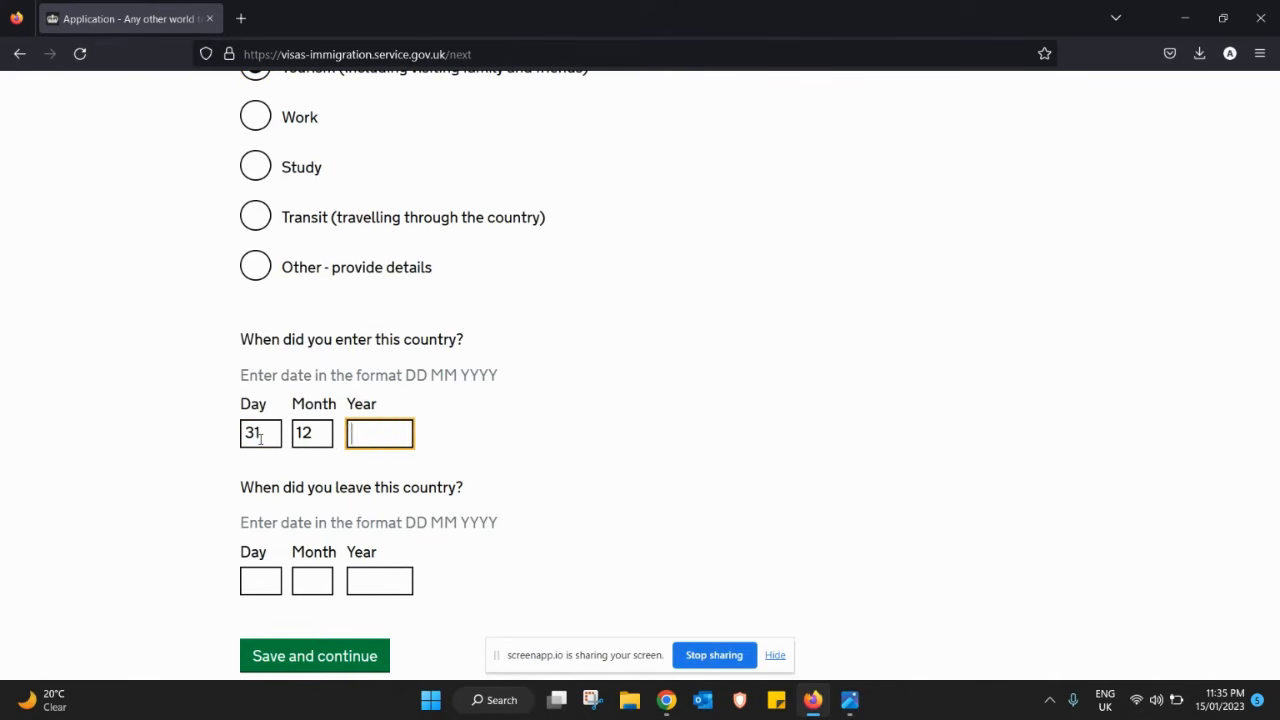
text(2018)
key(Tab)
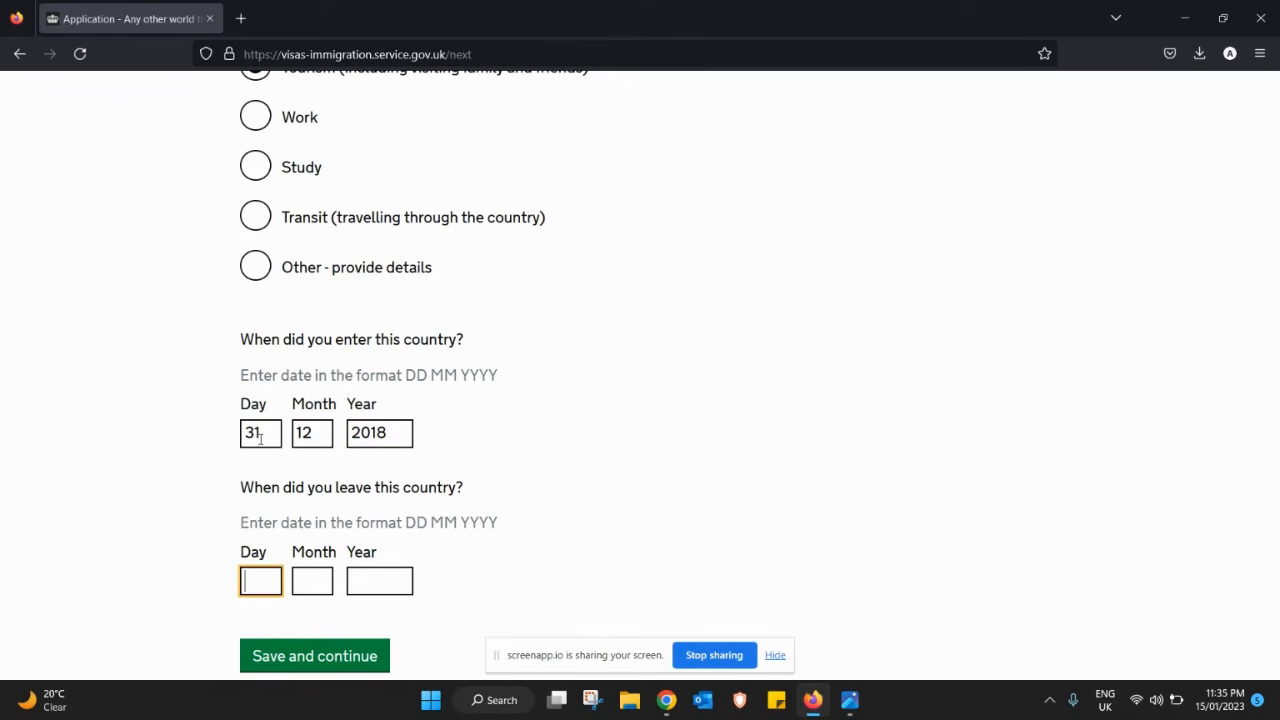
text(05)
key(Tab)
text(01)
key(Tab)
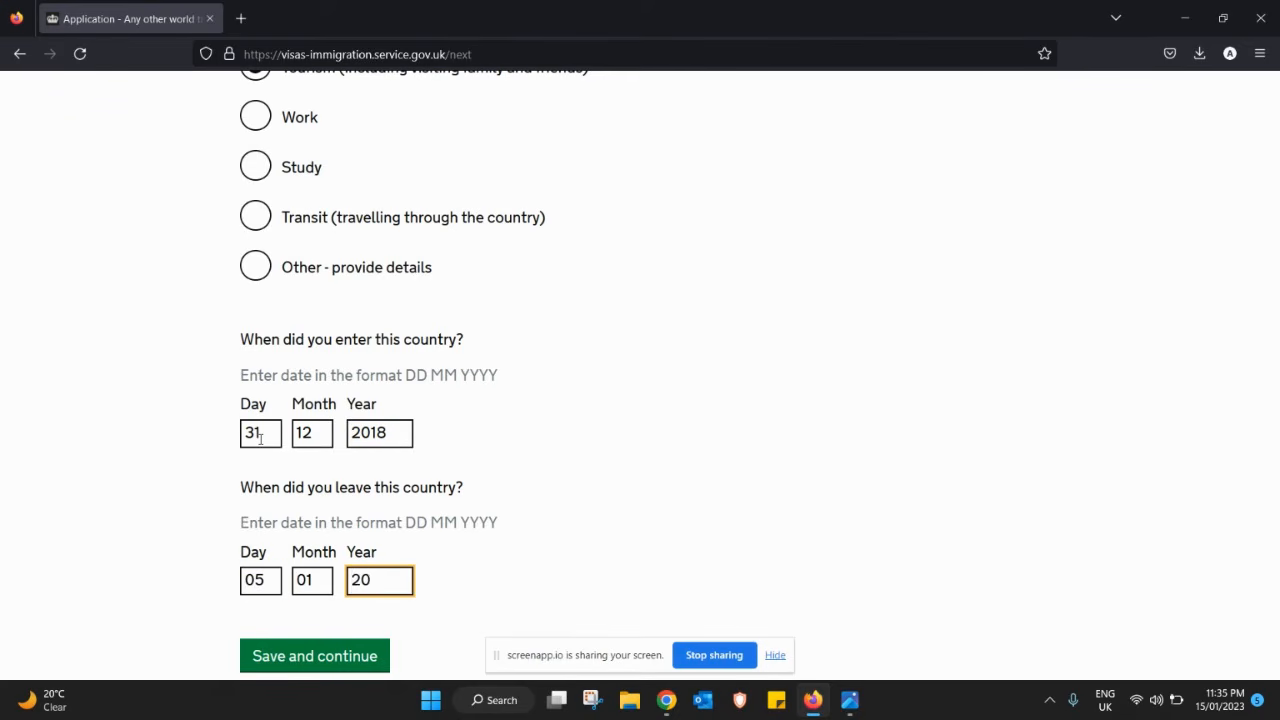
click(323, 657)
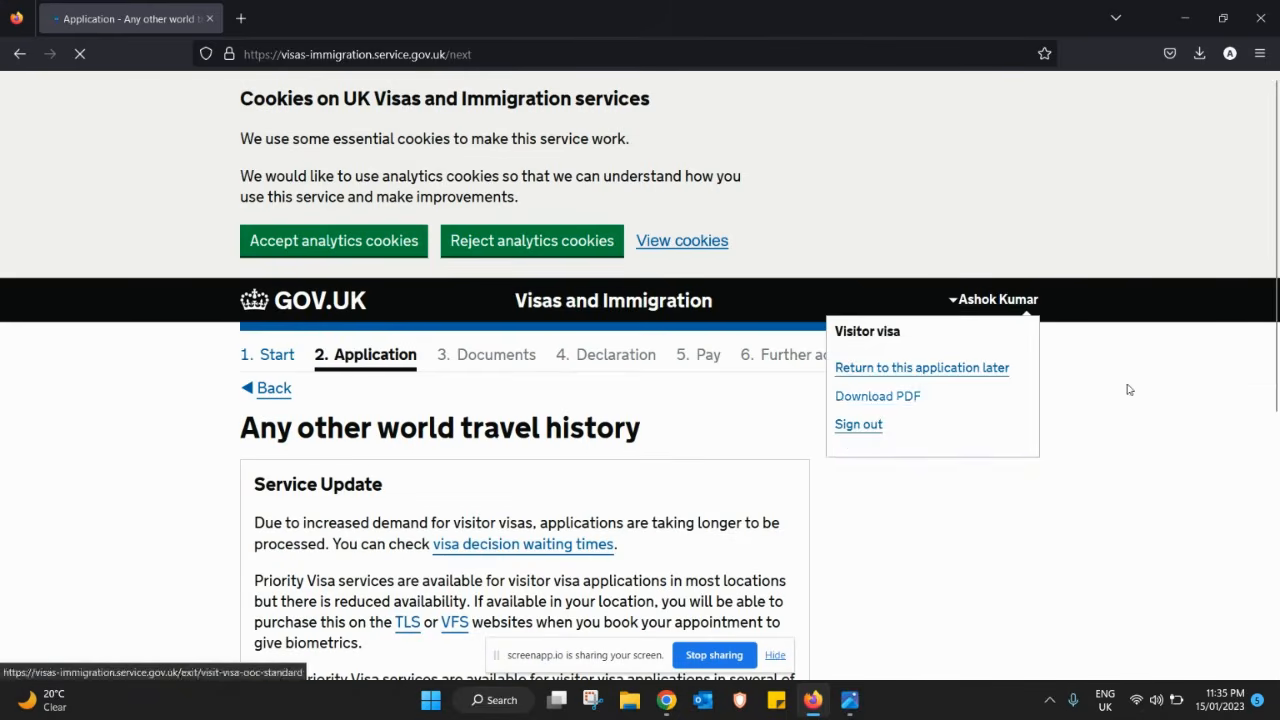
- Answer No to visiting any further countries in the past 10 years and save
scroll(1268, 405, down, 3)
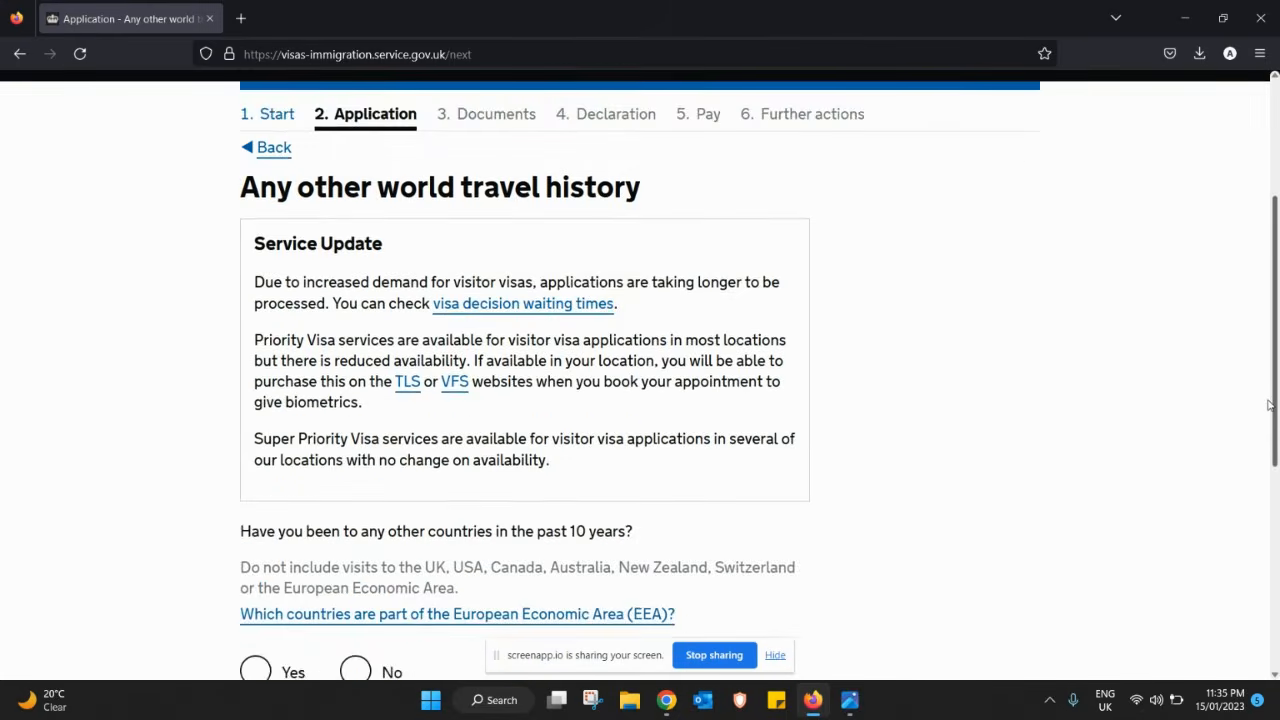
drag(1268, 405, 1266, 542)
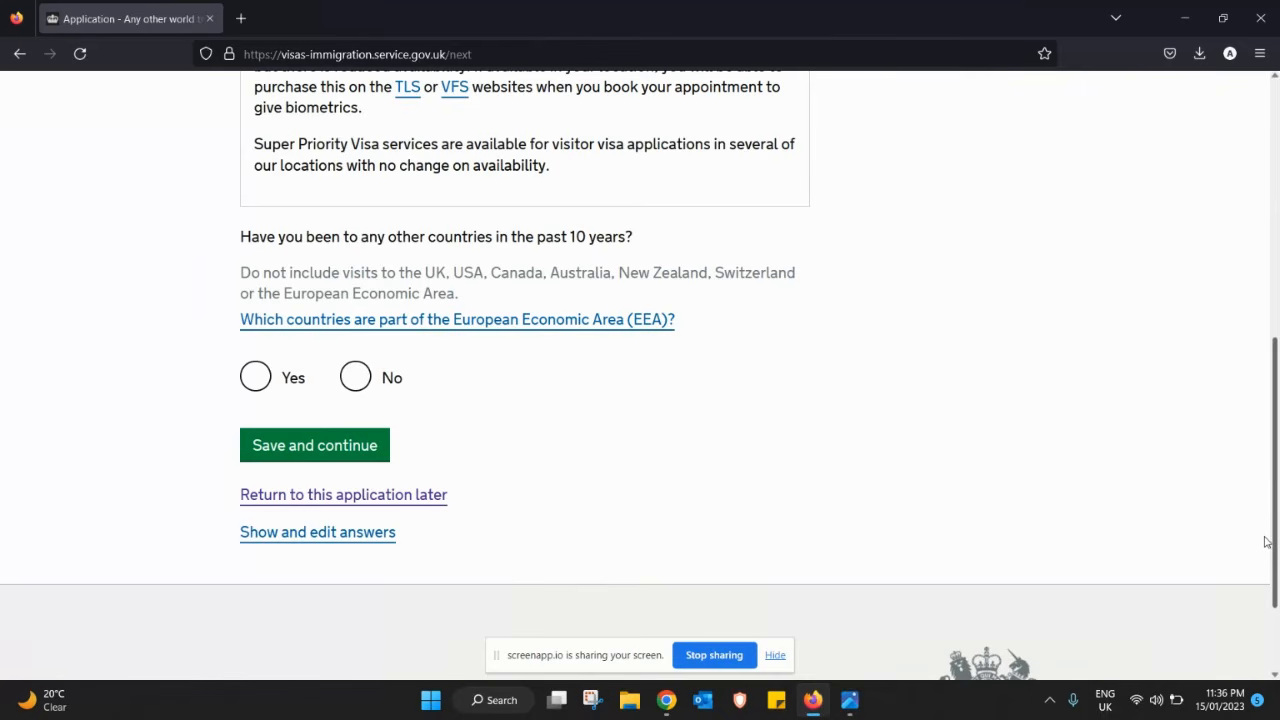
click(357, 390)
click(323, 447)
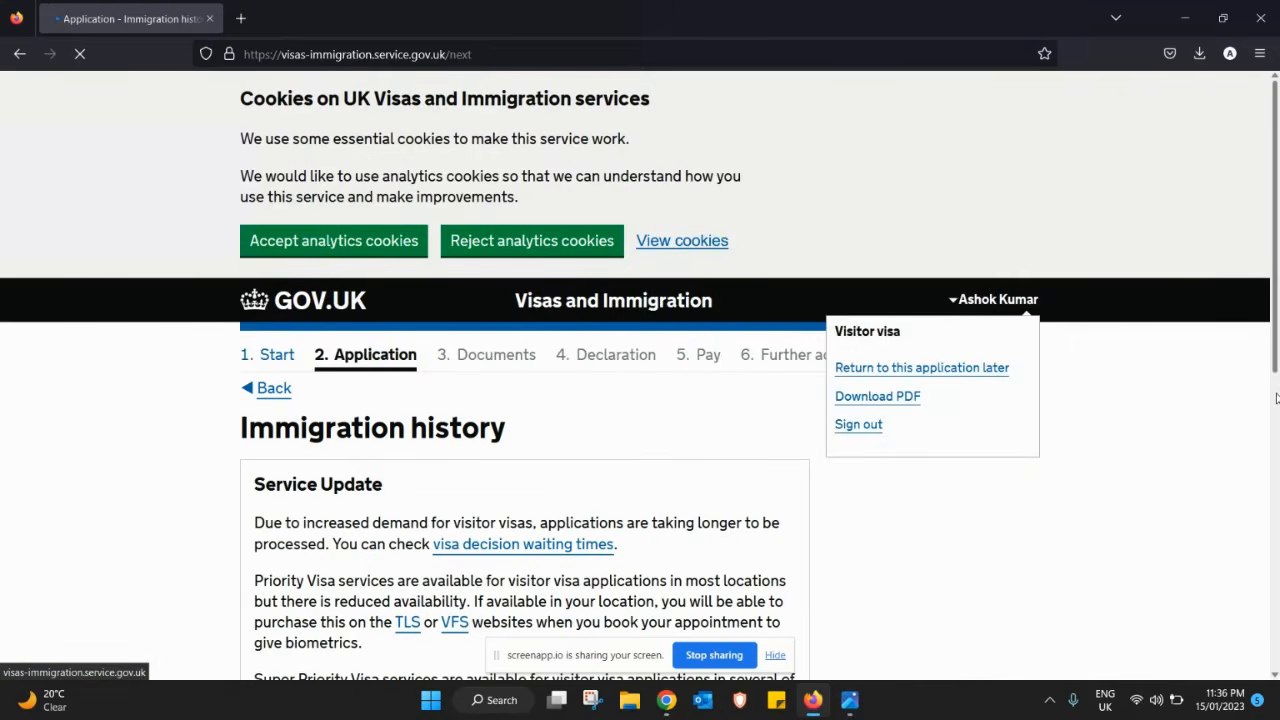
- Answer No to ever being refused a visa or deported, and save
scroll(1277, 328, down, 5)
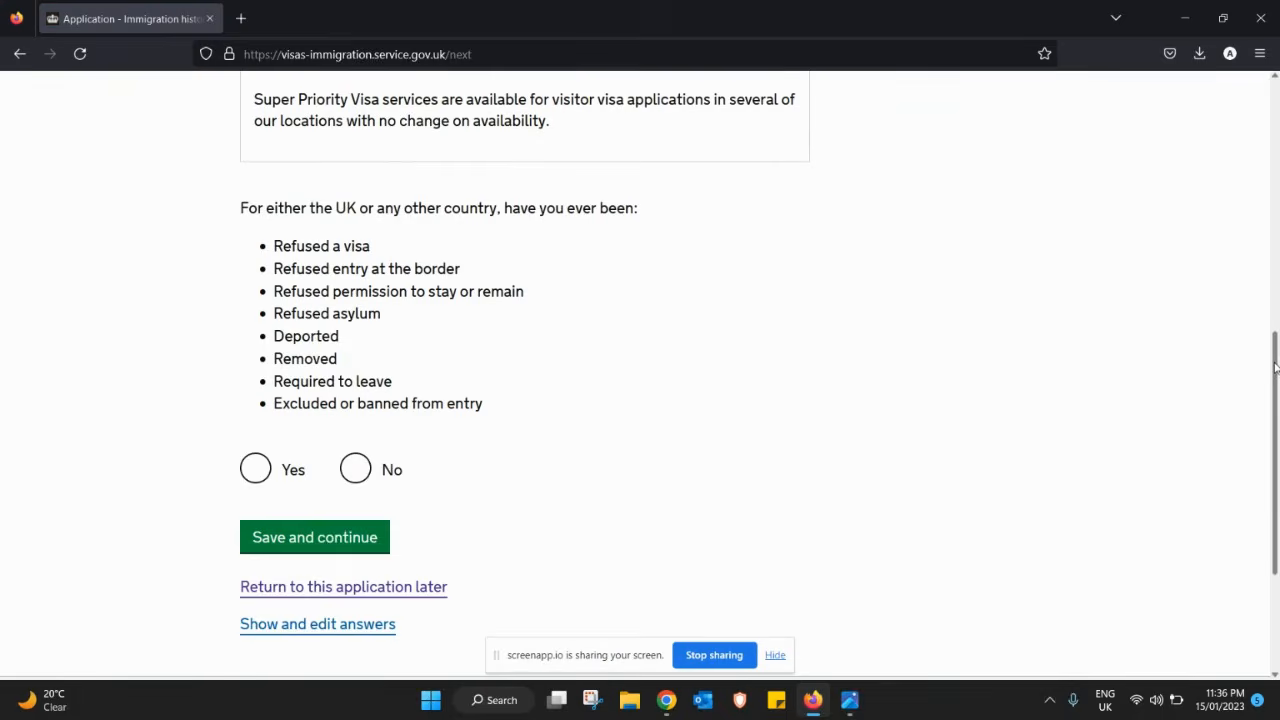
mouse_move(1275, 368)
mouse_down()
mouse_move(1275, 425)
mouse_move(1273, 307)
mouse_move(1256, 383)
mouse_up()
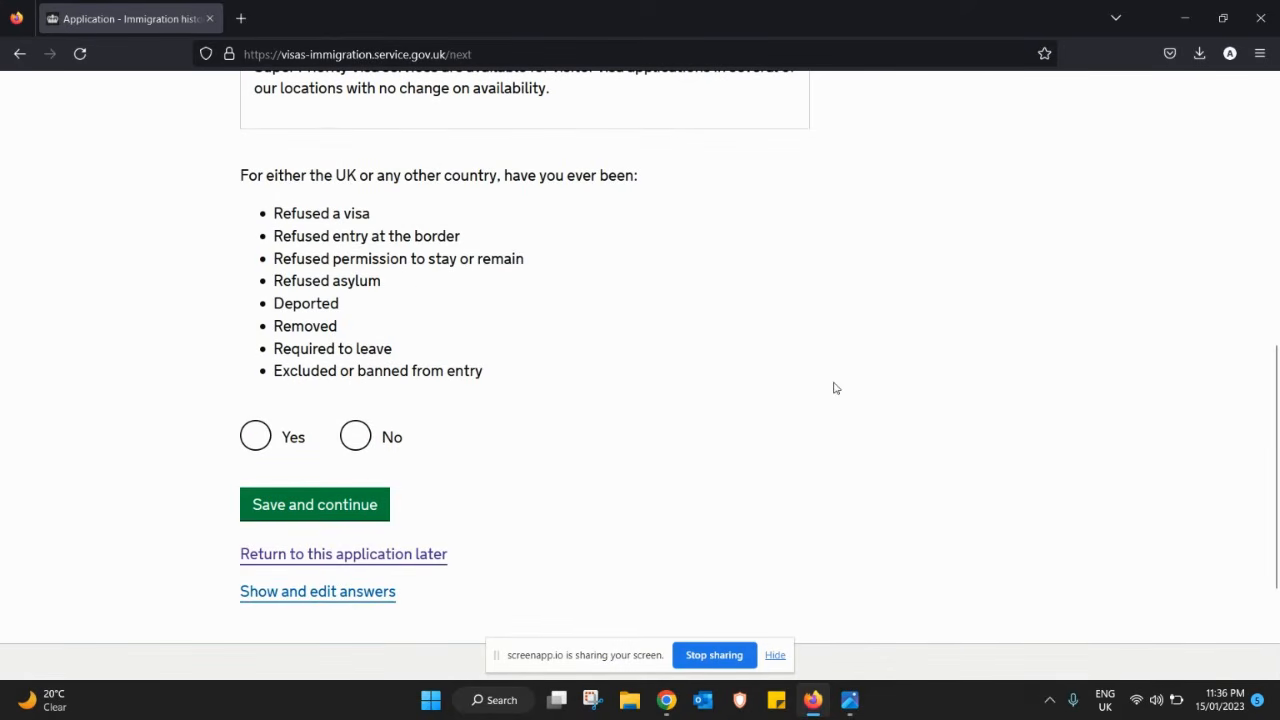
click(362, 438)
click(370, 518)
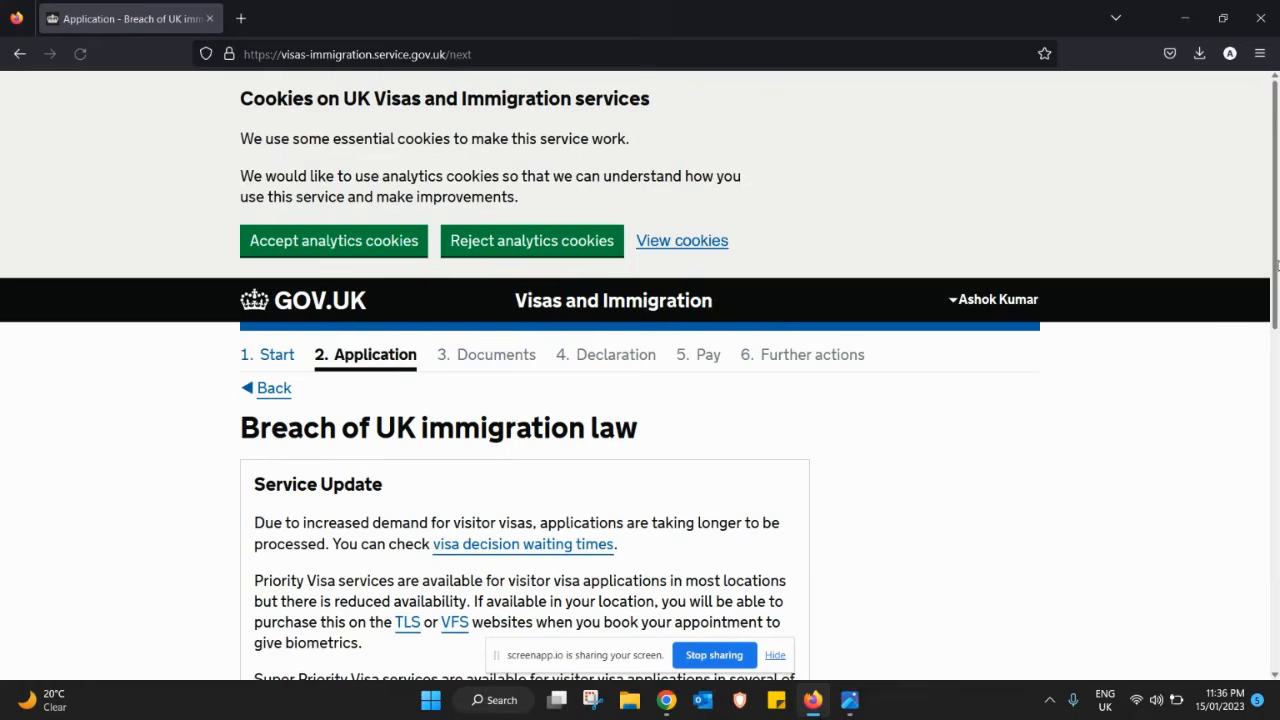
- Answer No to ever breaching UK immigration law, and save
drag(1275, 284, 1267, 507)
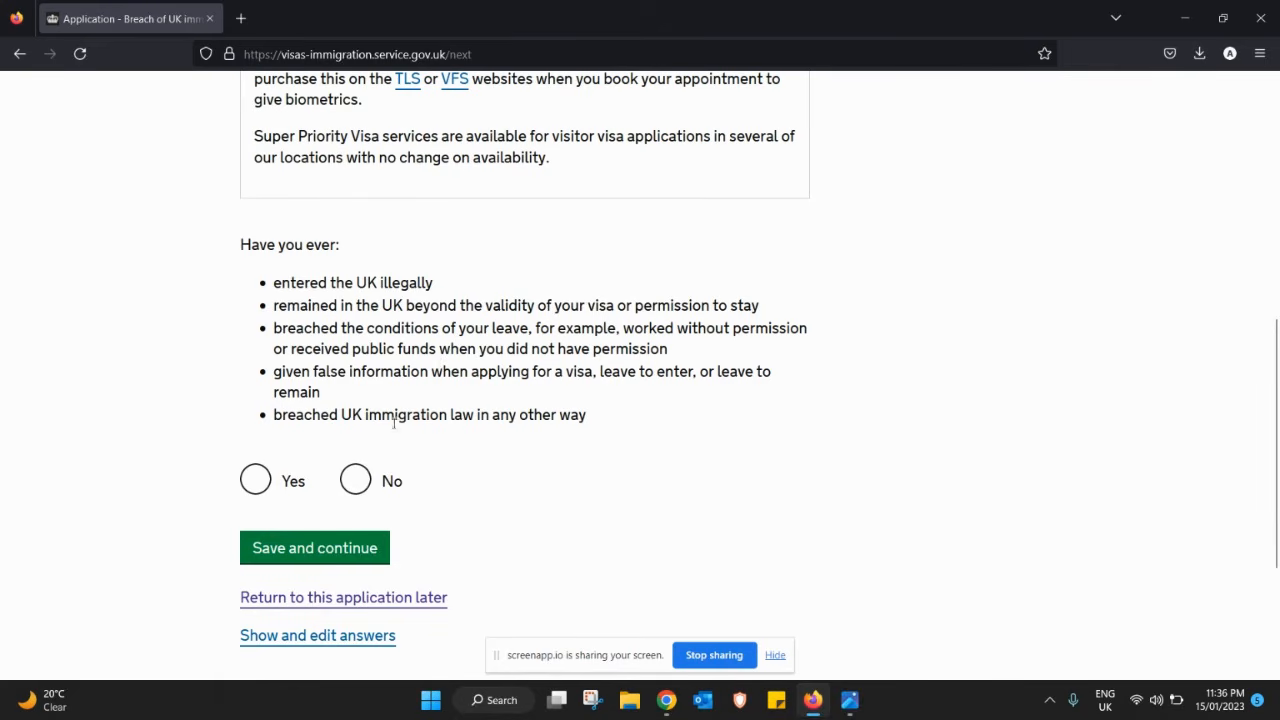
click(357, 481)
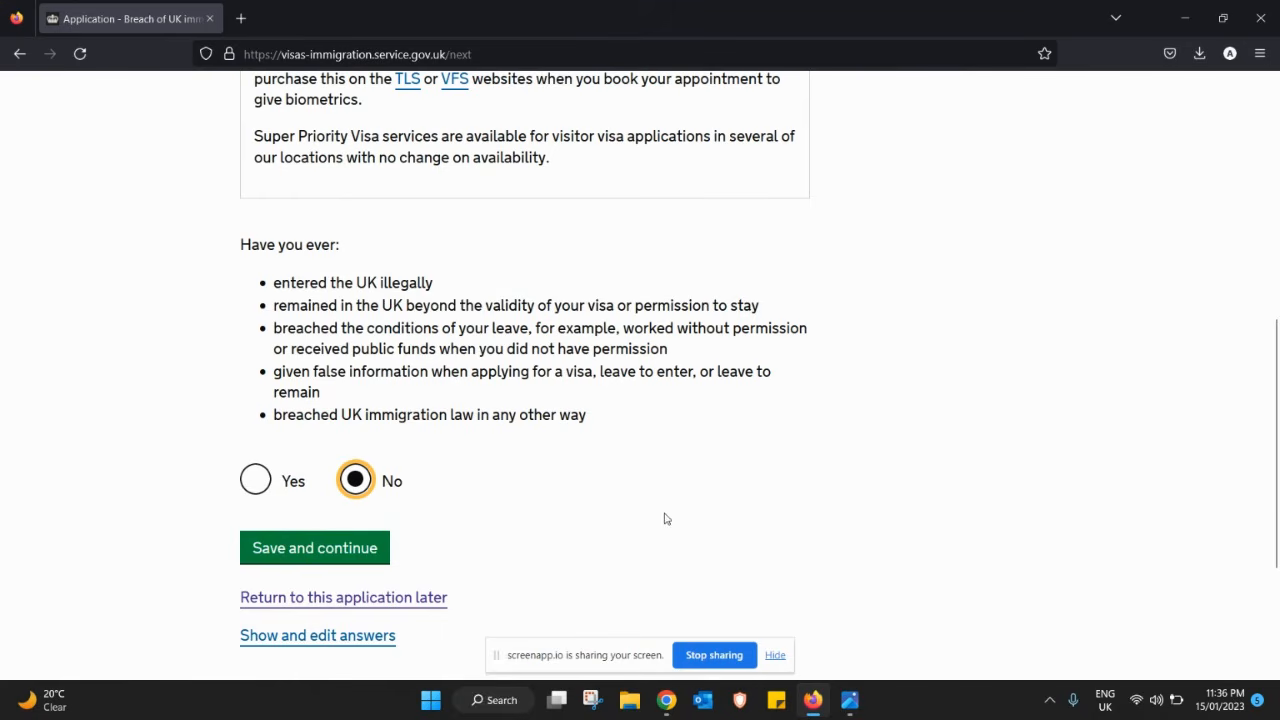
click(357, 549)
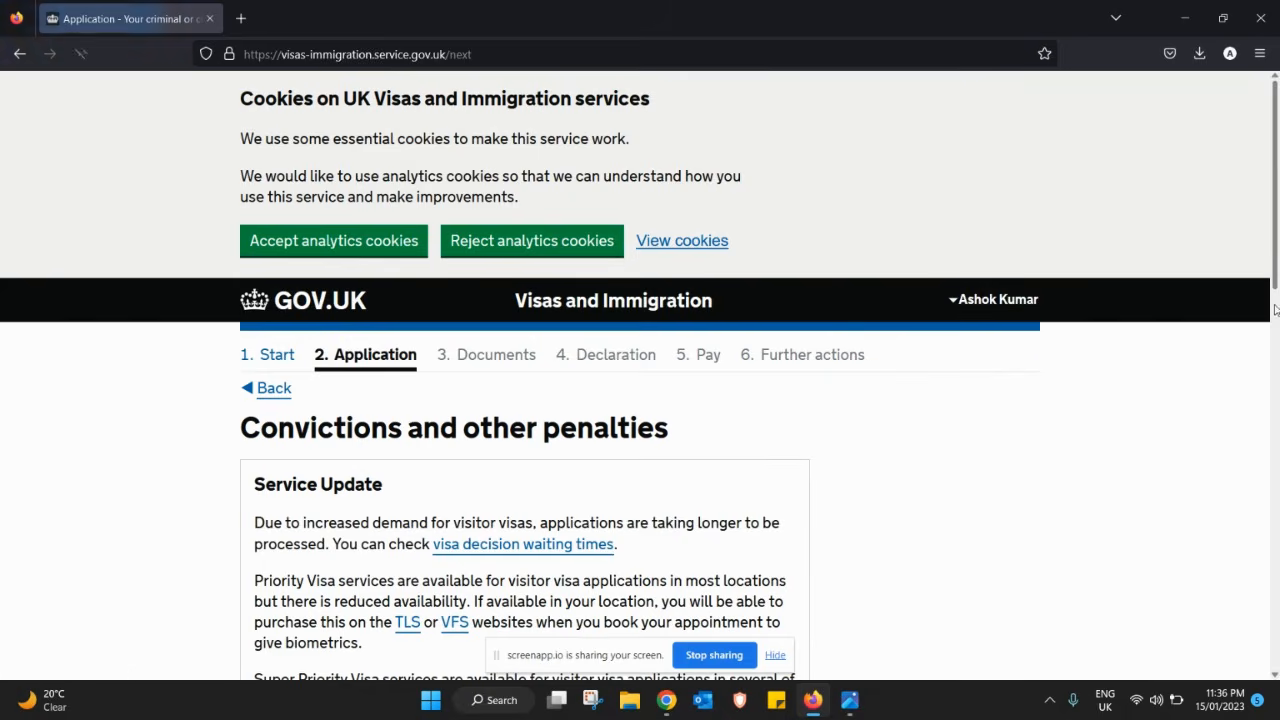
- Declare 'No, I have never had any of these' for convictions and penalties, and save
scroll(1258, 400, down, 4)
scroll(1256, 420, down, 2)
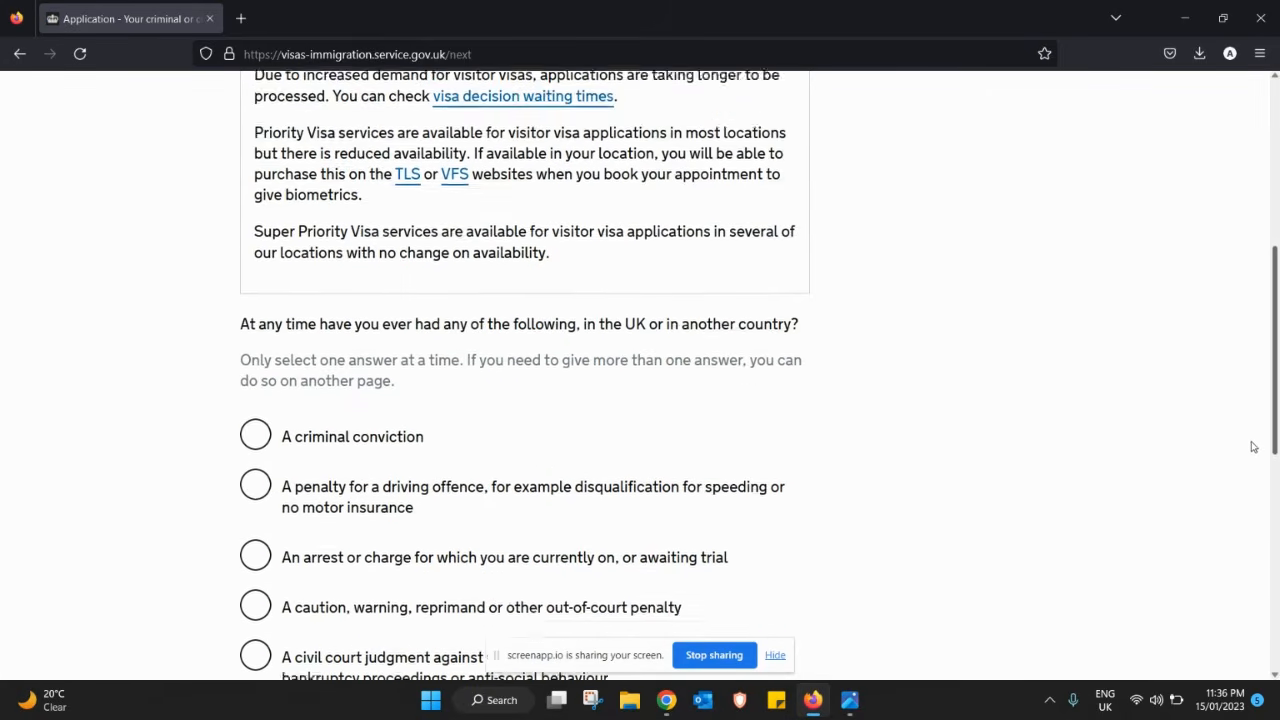
scroll(1252, 470, down, 1)
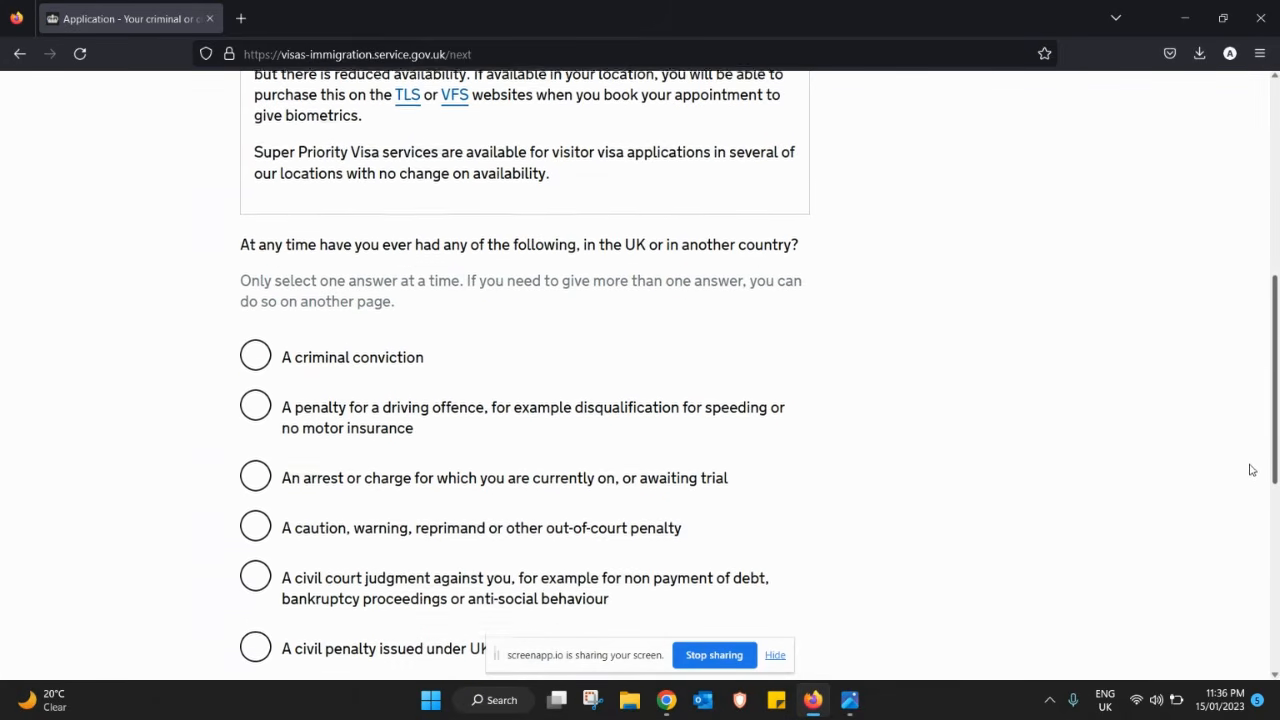
scroll(1249, 481, down, 2)
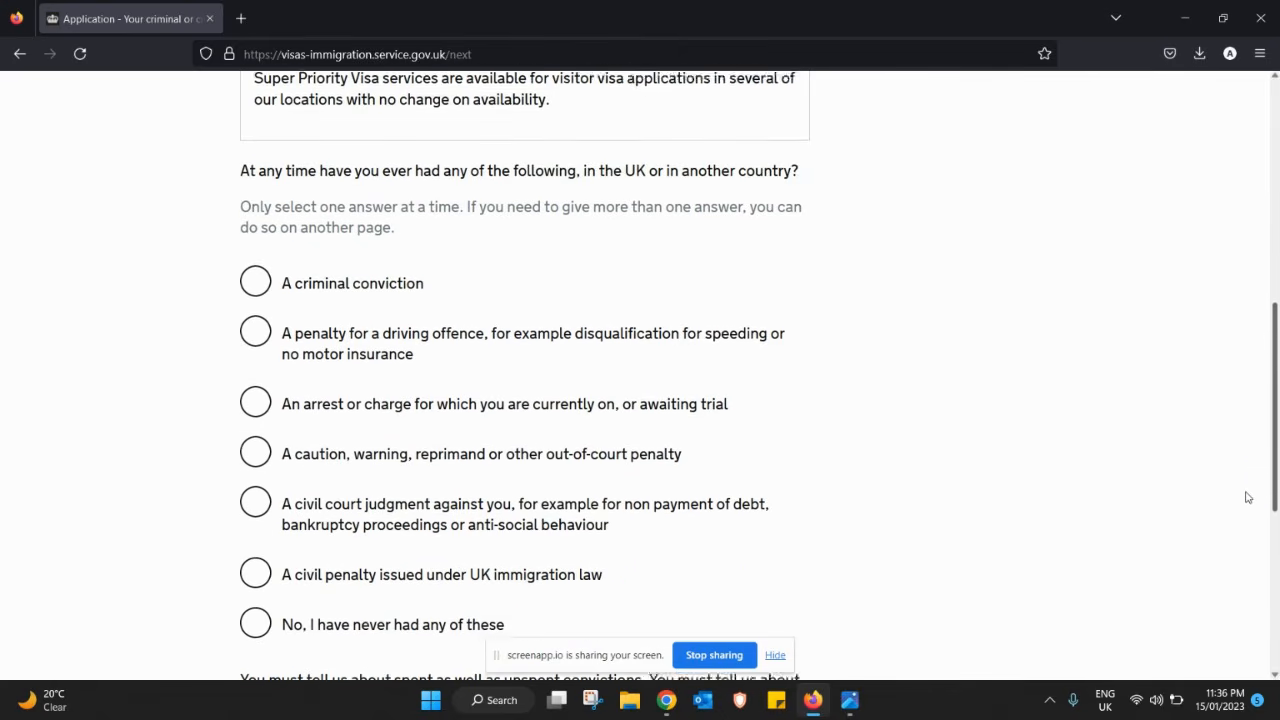
scroll(1245, 528, down, 1)
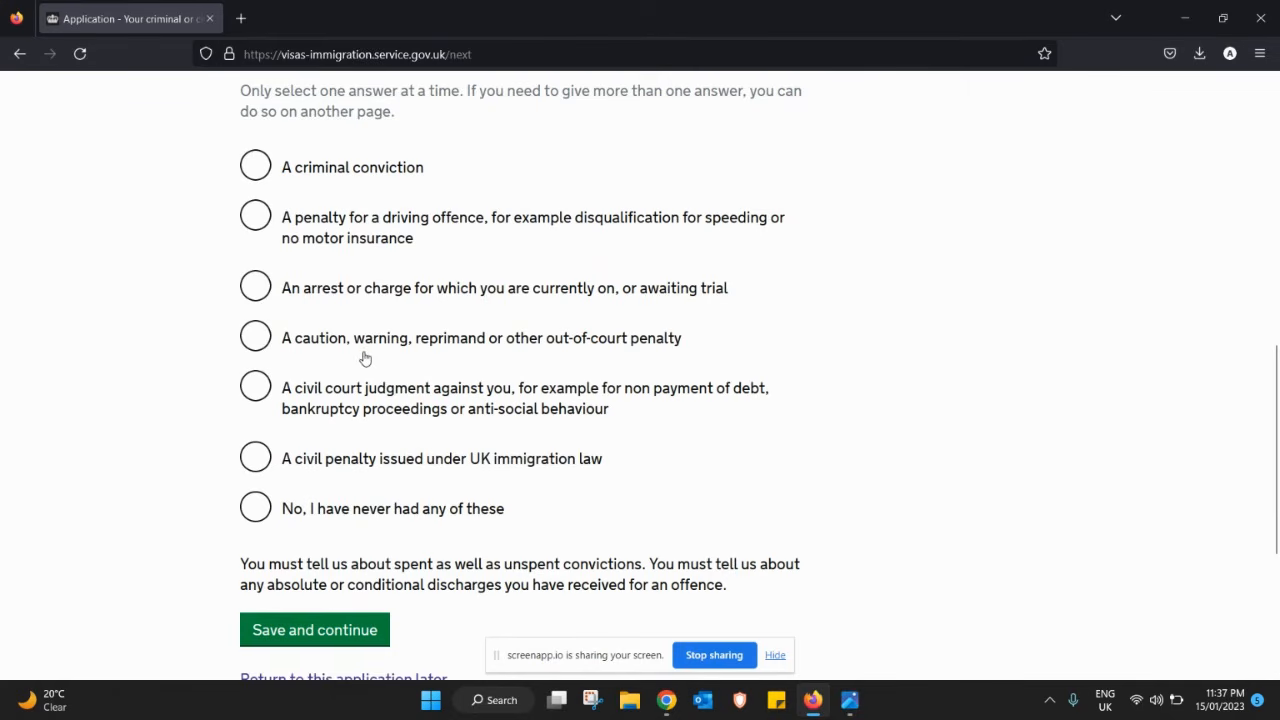
click(256, 508)
click(344, 632)
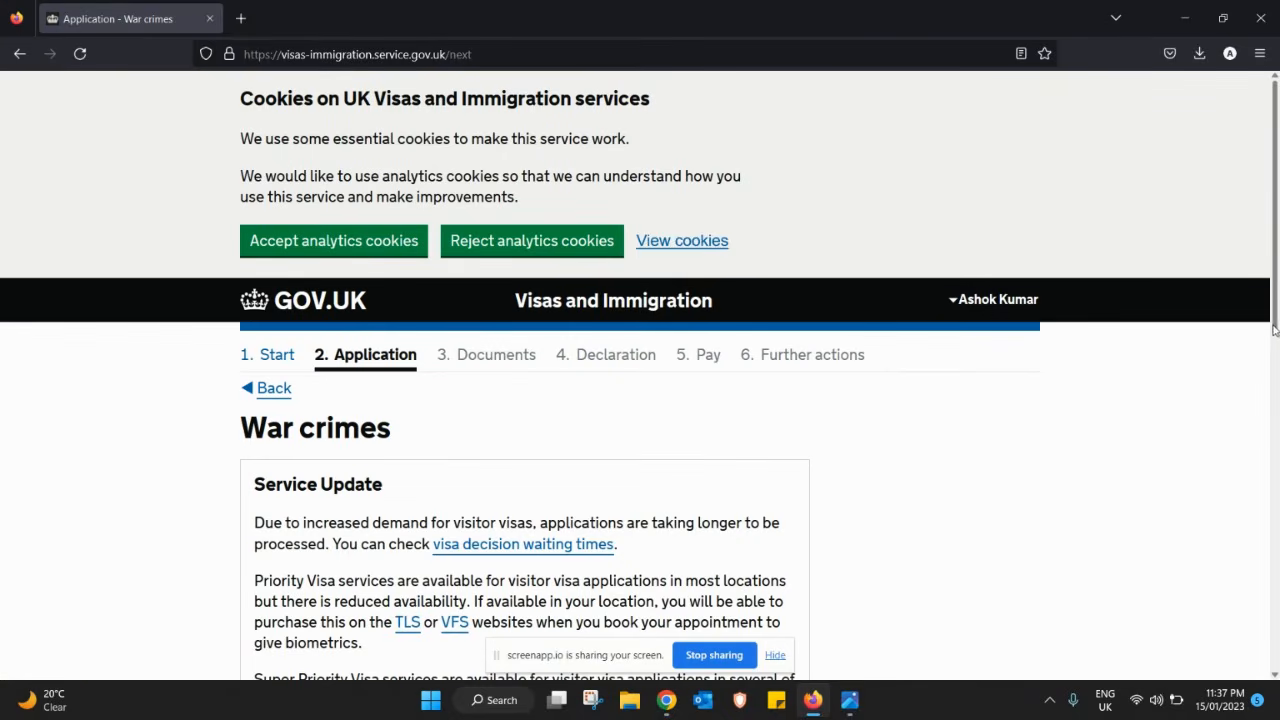
- Answer No to war crimes involvement, confirm reading the guidance, and save
drag(1275, 330, 1267, 548)
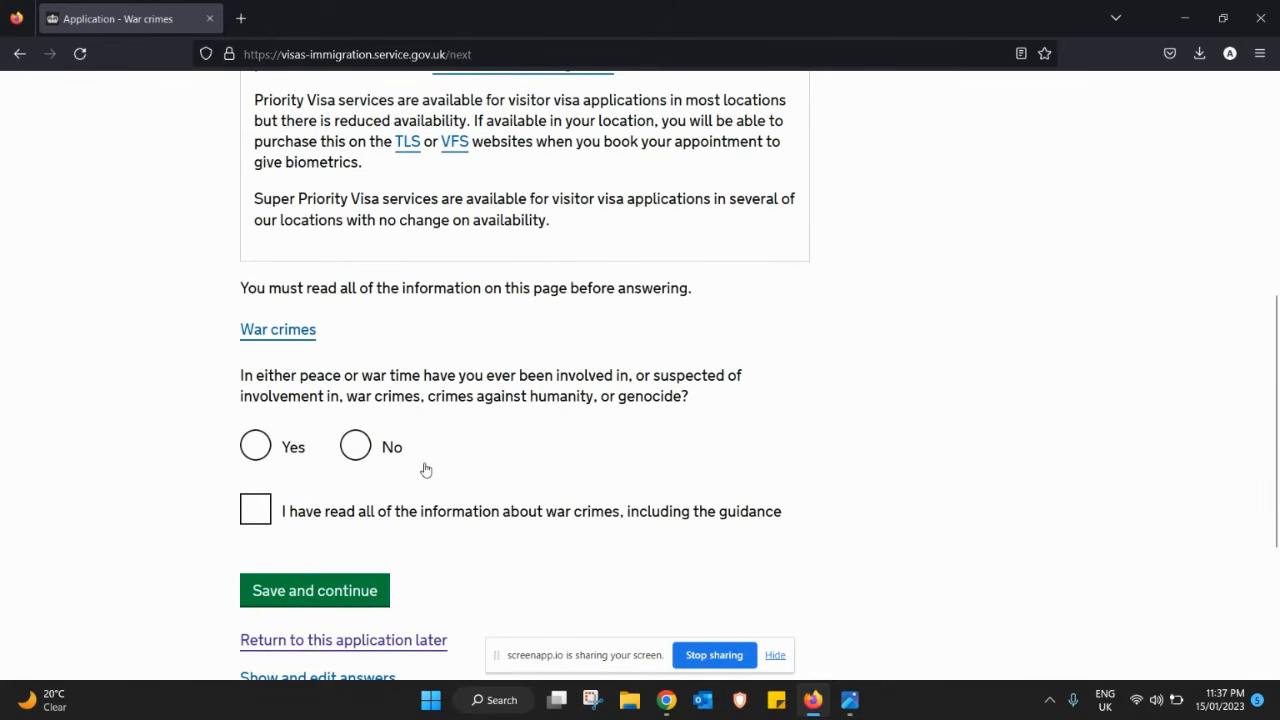
click(359, 457)
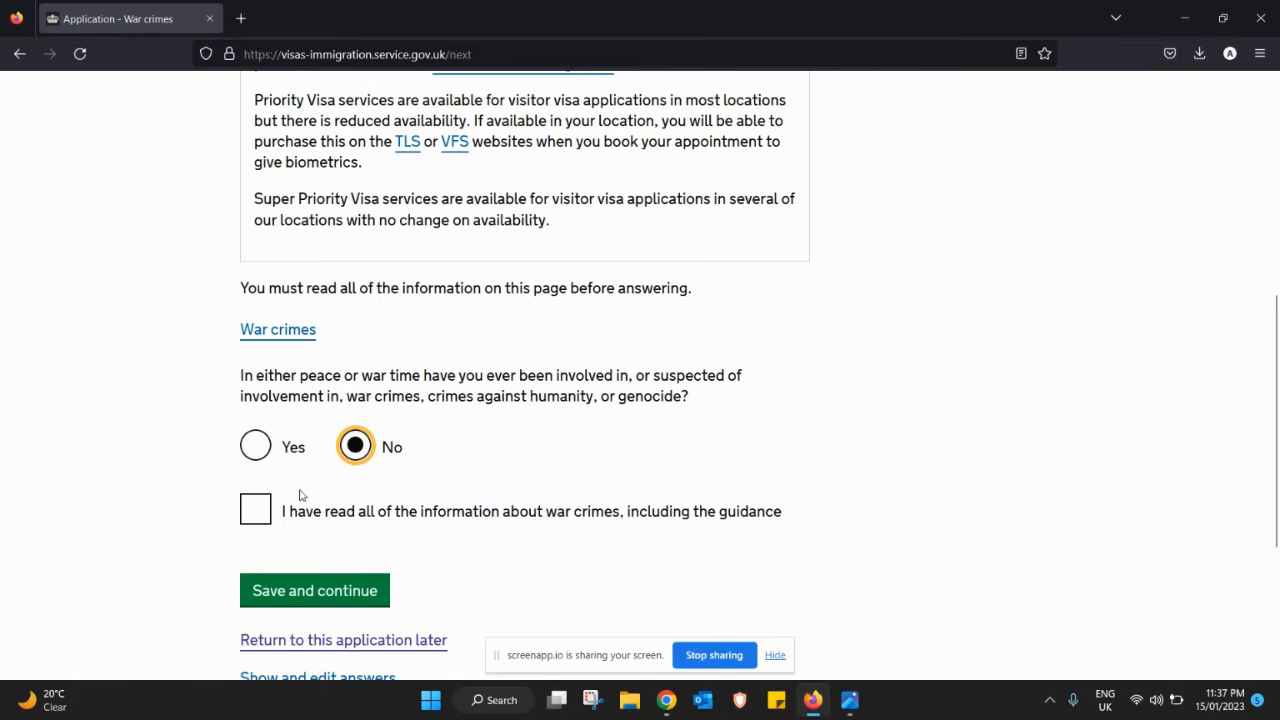
click(258, 514)
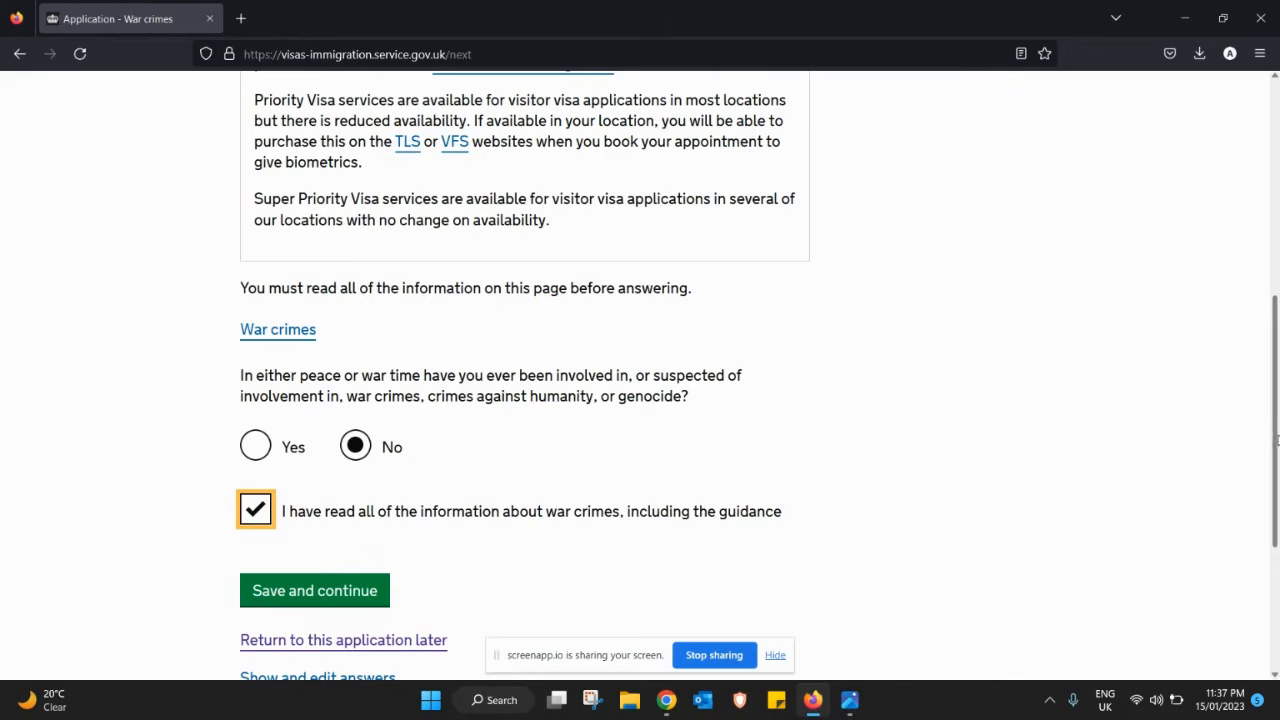
drag(1274, 443, 1270, 485)
click(363, 497)
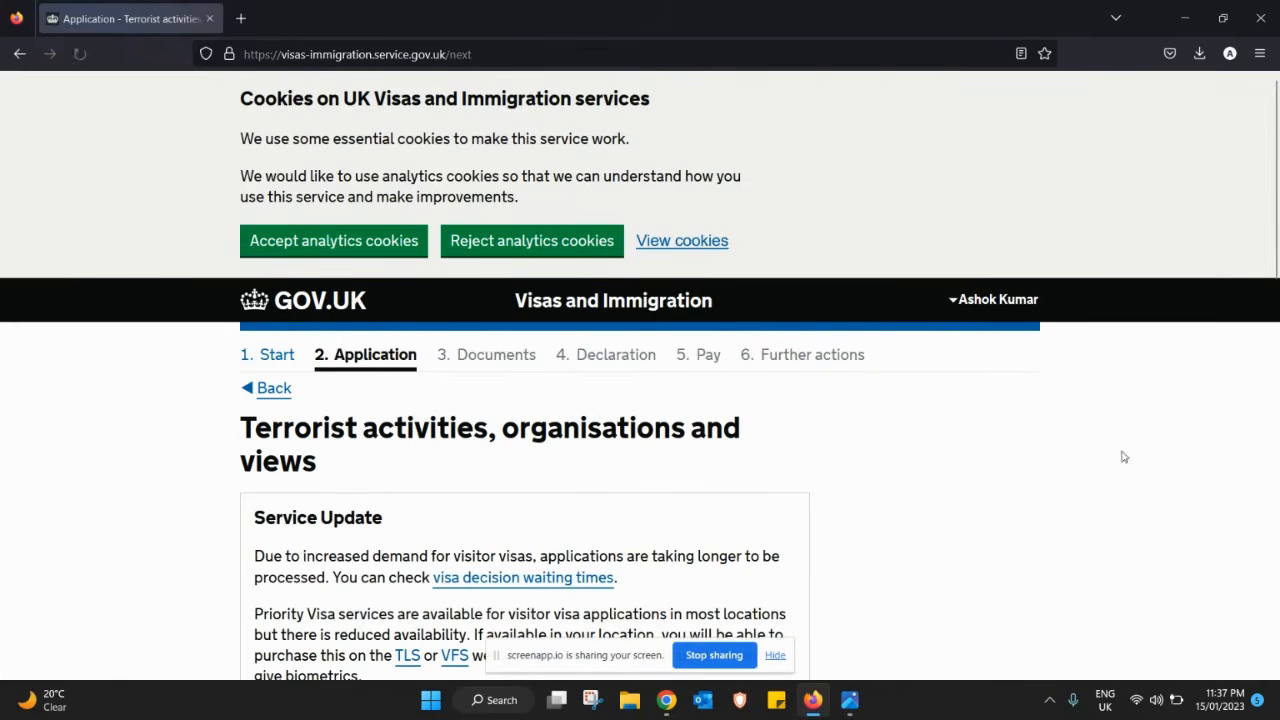
- Answer No to all three terrorism questions, confirm reading the information, and save
drag(1274, 264, 1259, 528)
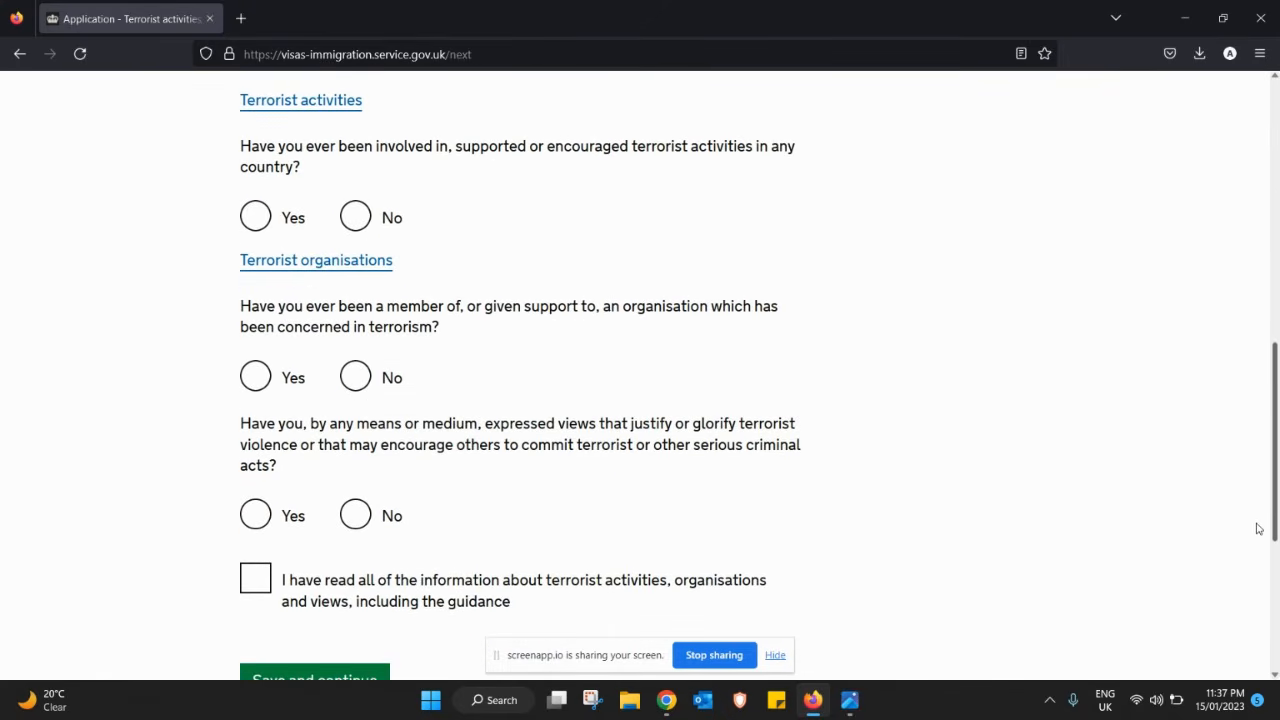
click(354, 216)
click(356, 384)
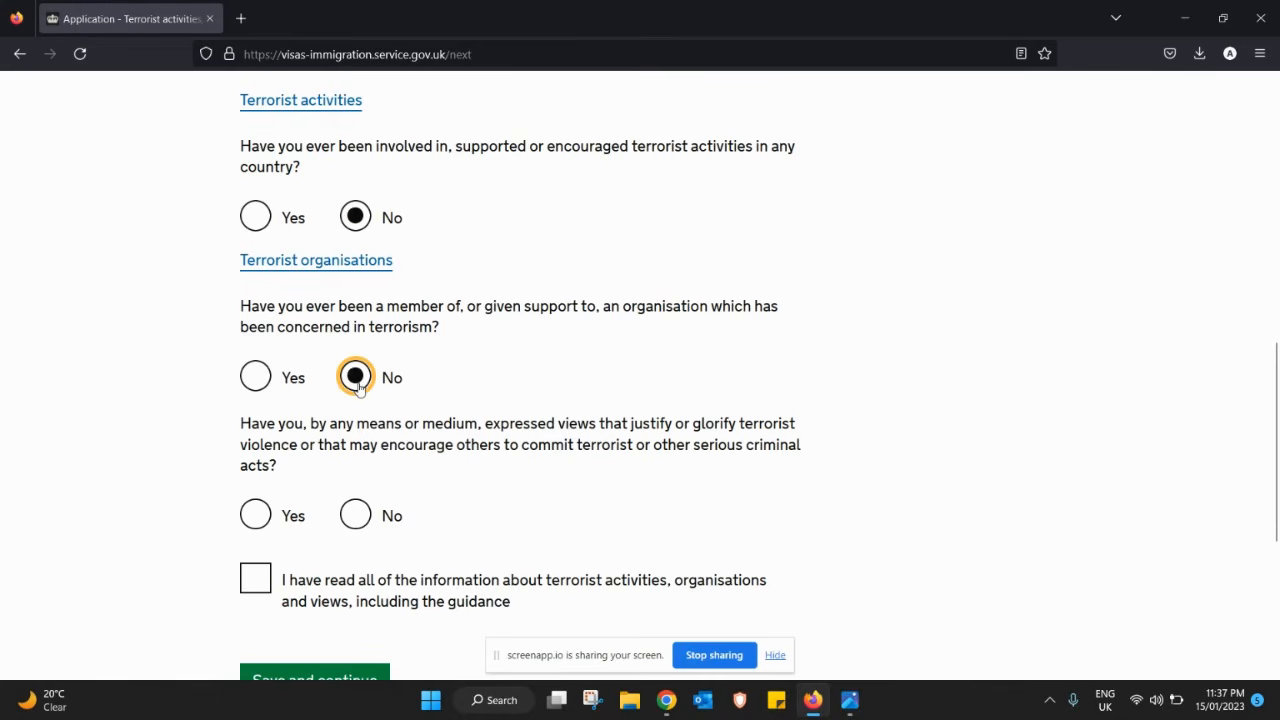
click(355, 513)
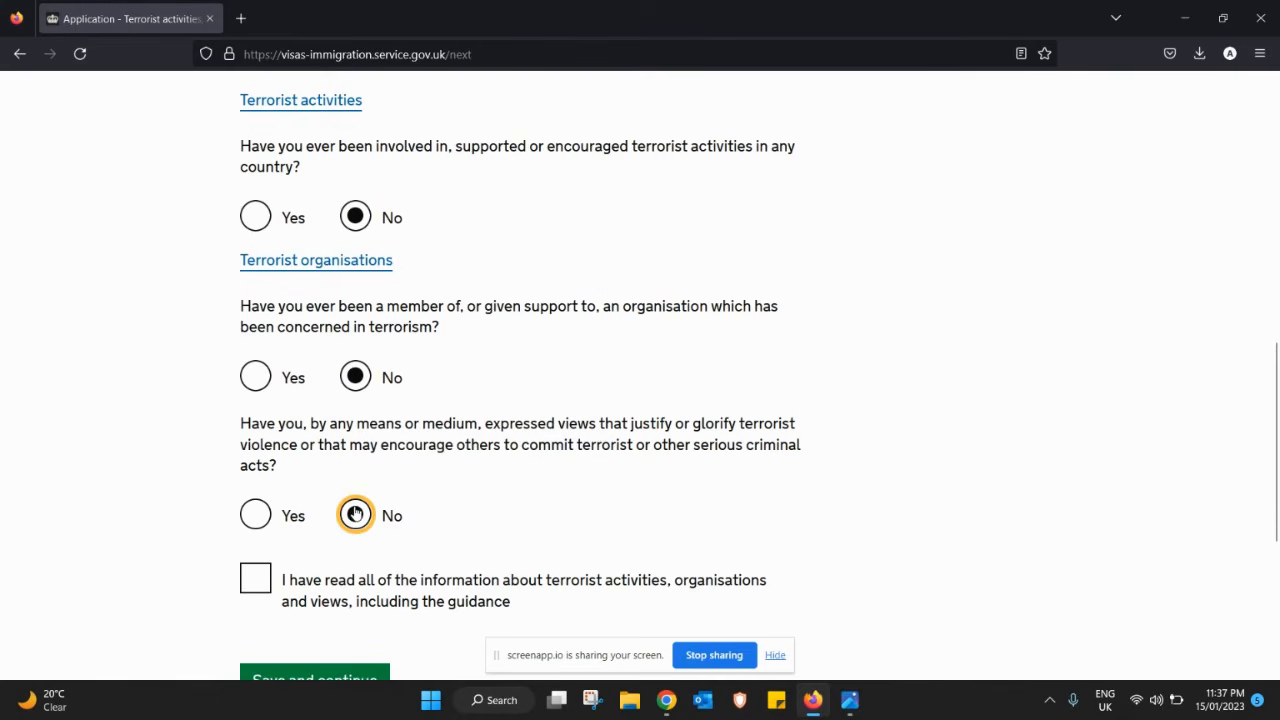
click(247, 588)
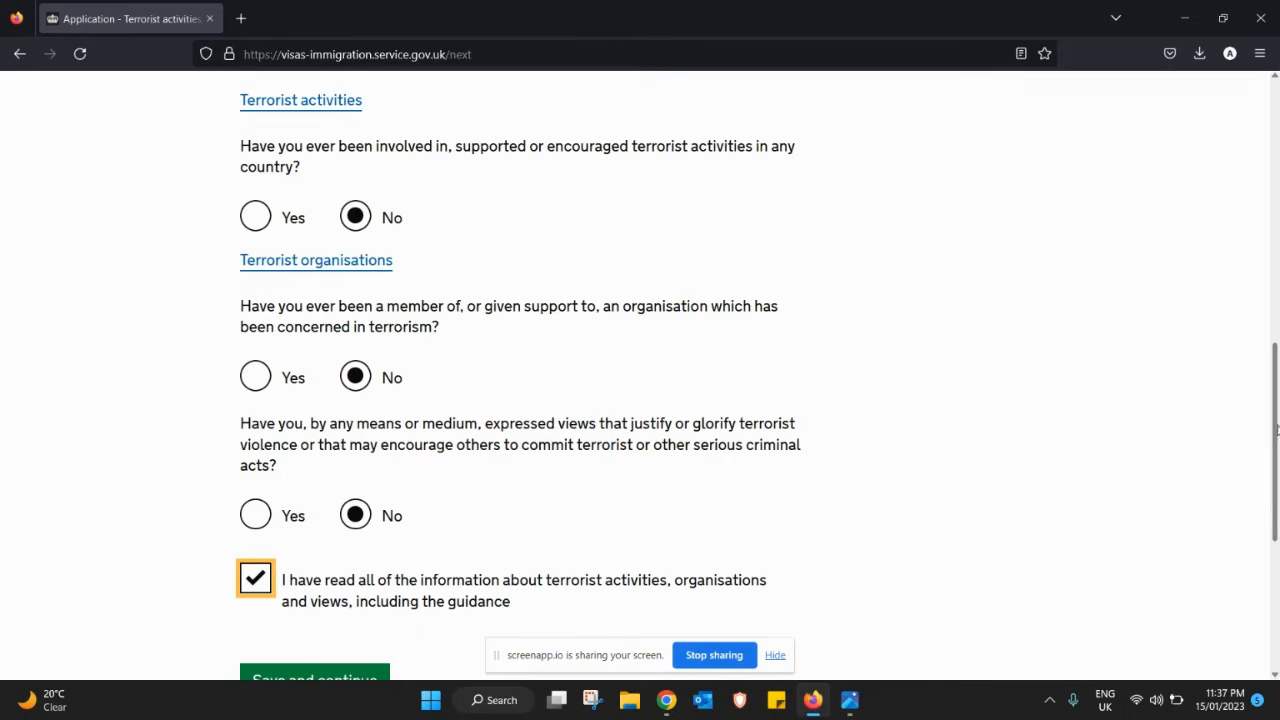
scroll(700, 560, down, 2)
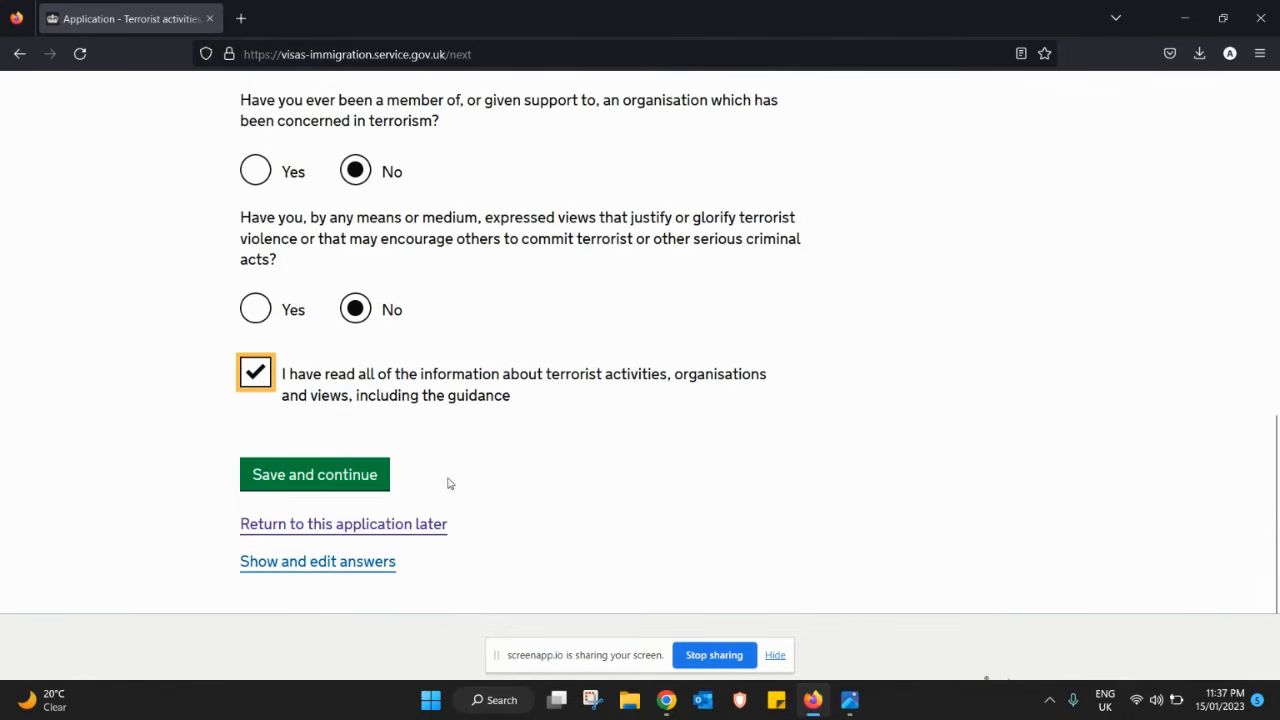
click(313, 478)
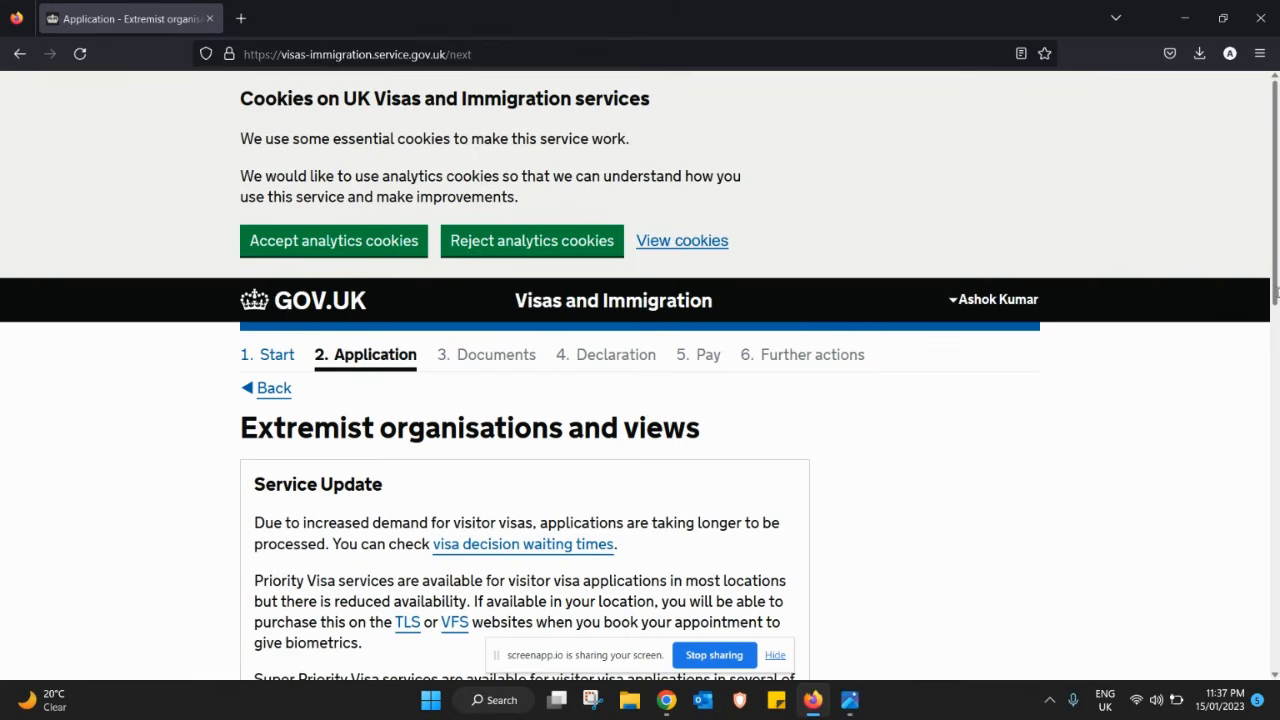
- Answer No to extremist membership and extremist views, tick the guidance confirmation, and save
drag(1276, 289, 1256, 560)
click(352, 291)
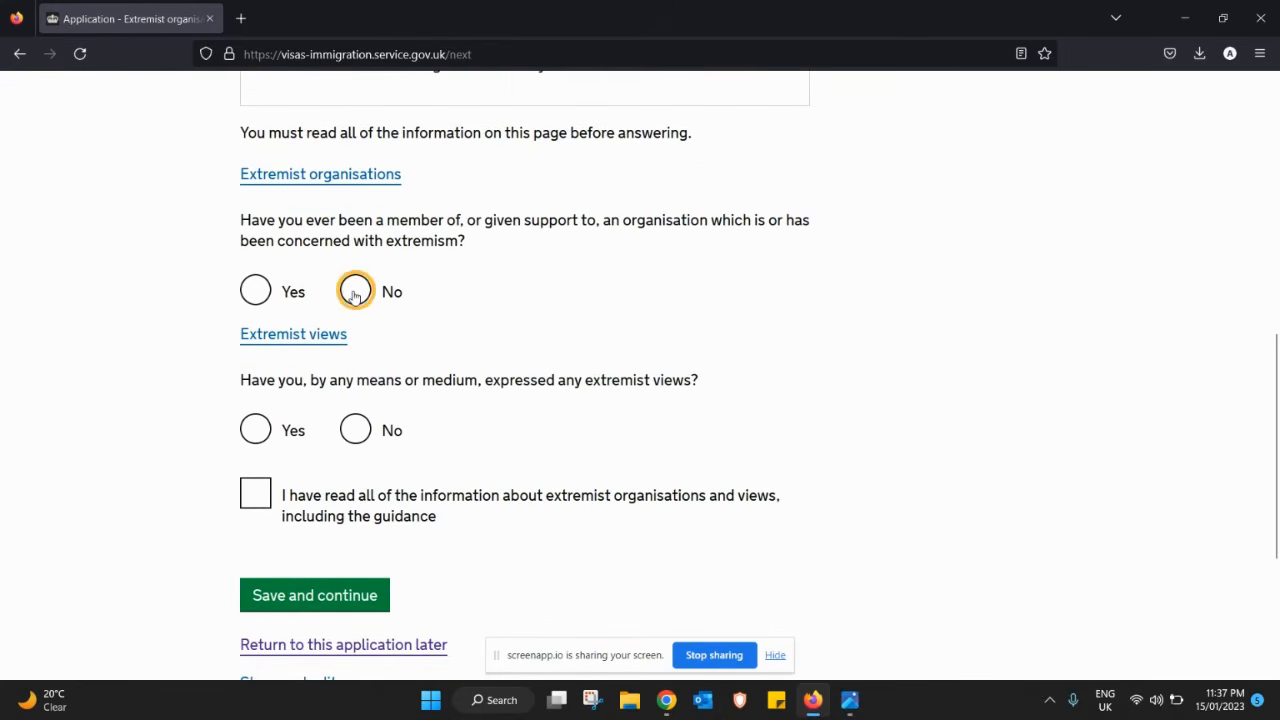
click(356, 431)
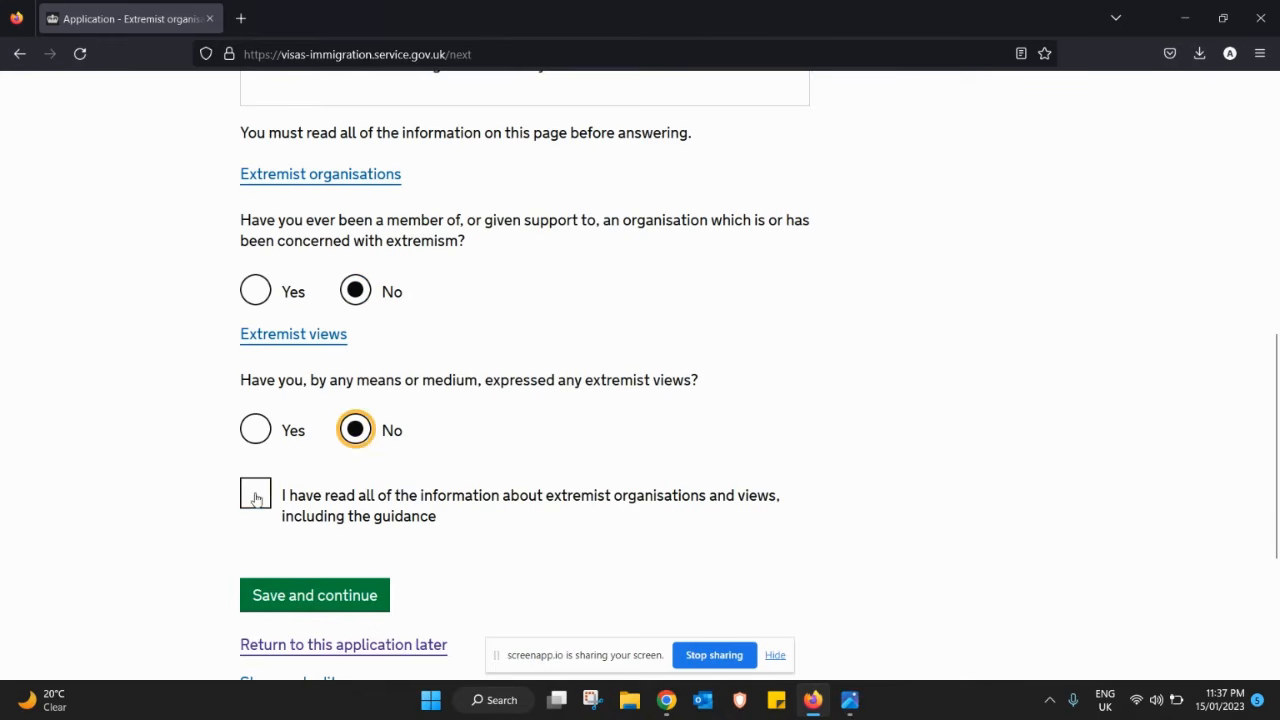
click(256, 493)
click(316, 594)
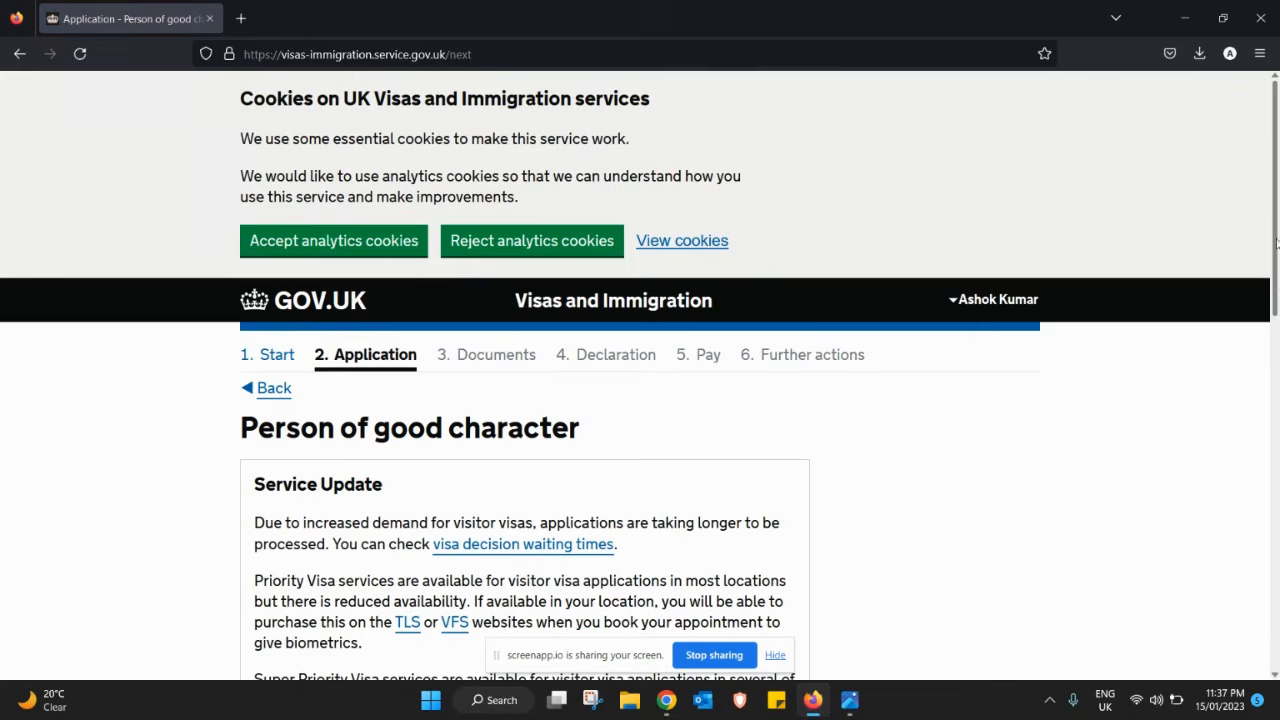
- Answer No to all three good character questions and save
drag(1276, 243, 1265, 480)
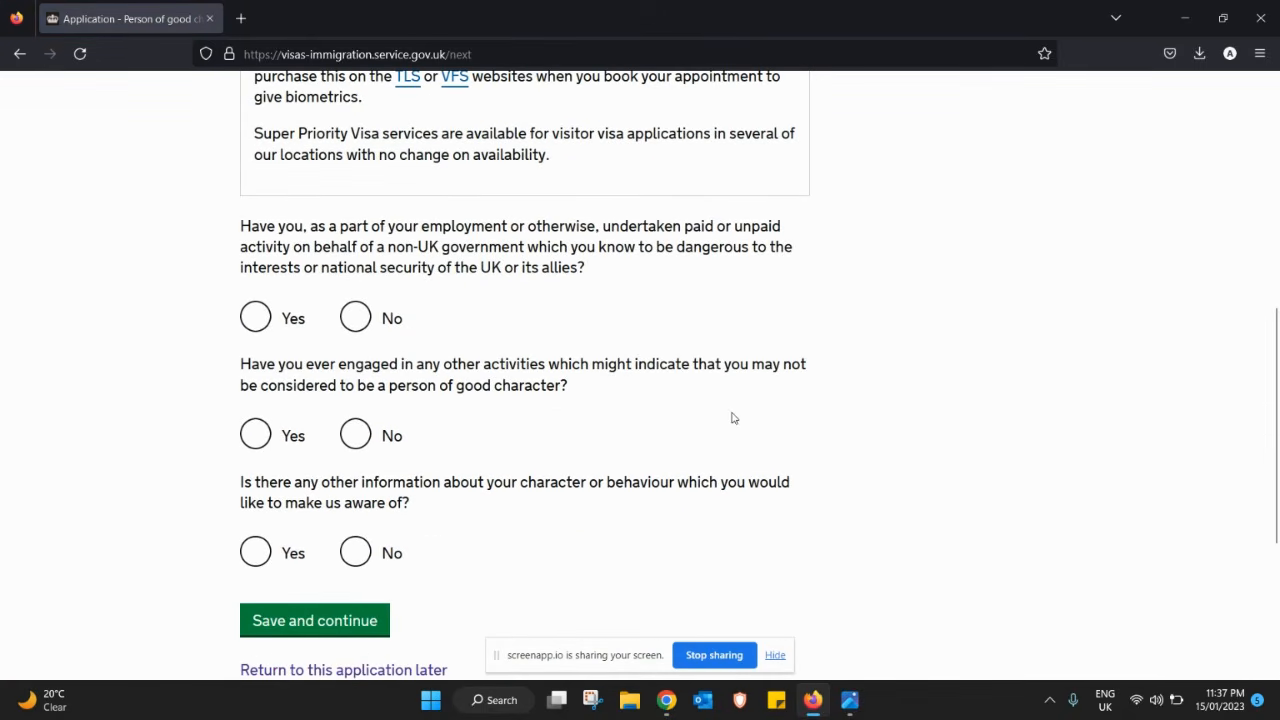
click(362, 318)
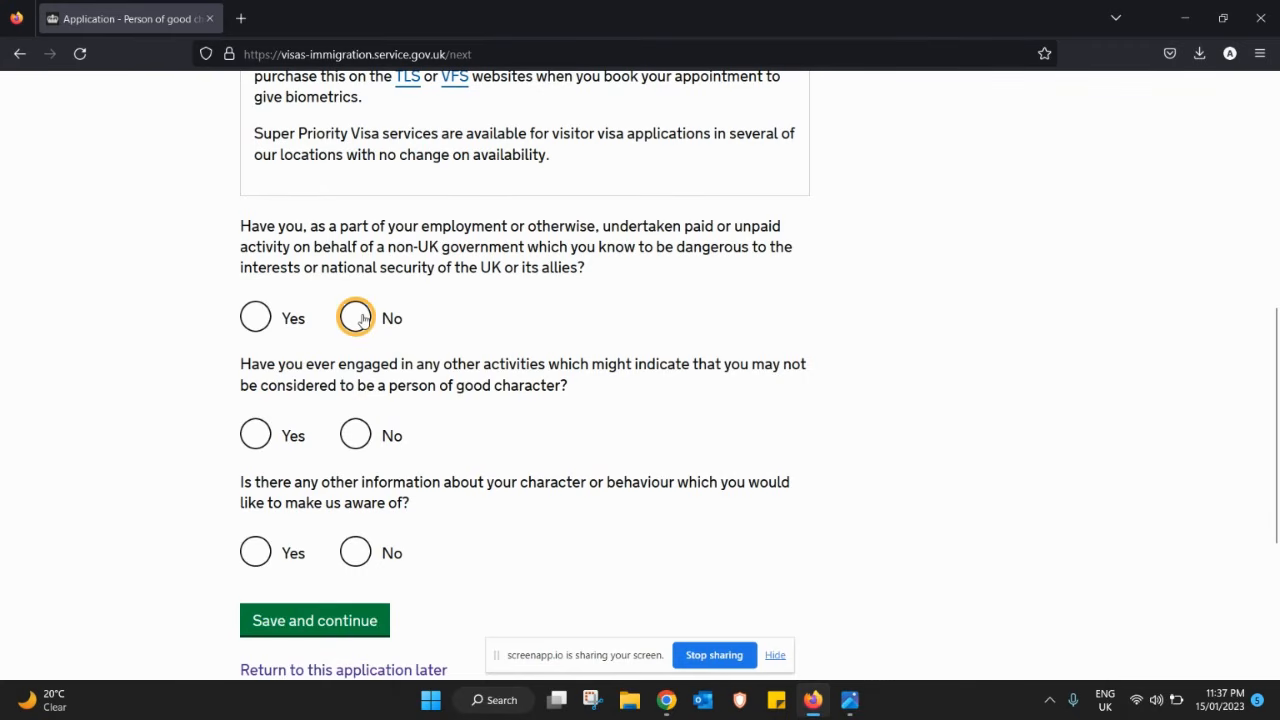
click(361, 435)
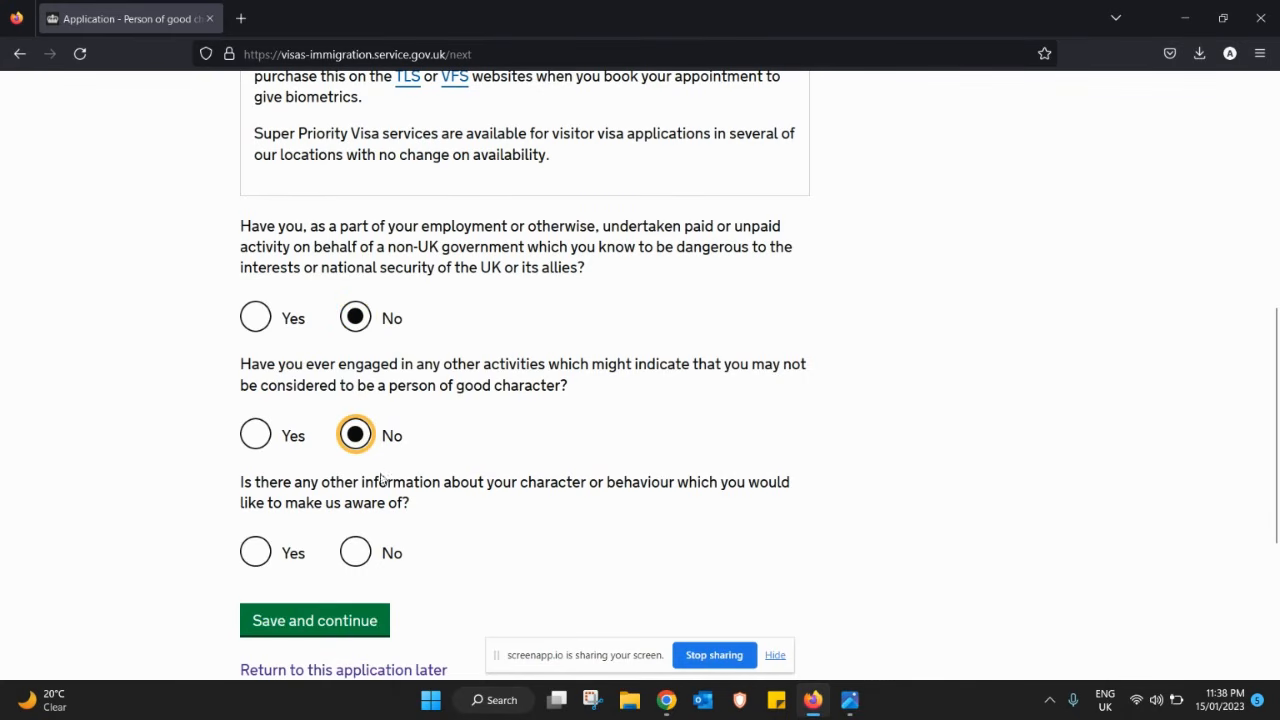
click(357, 553)
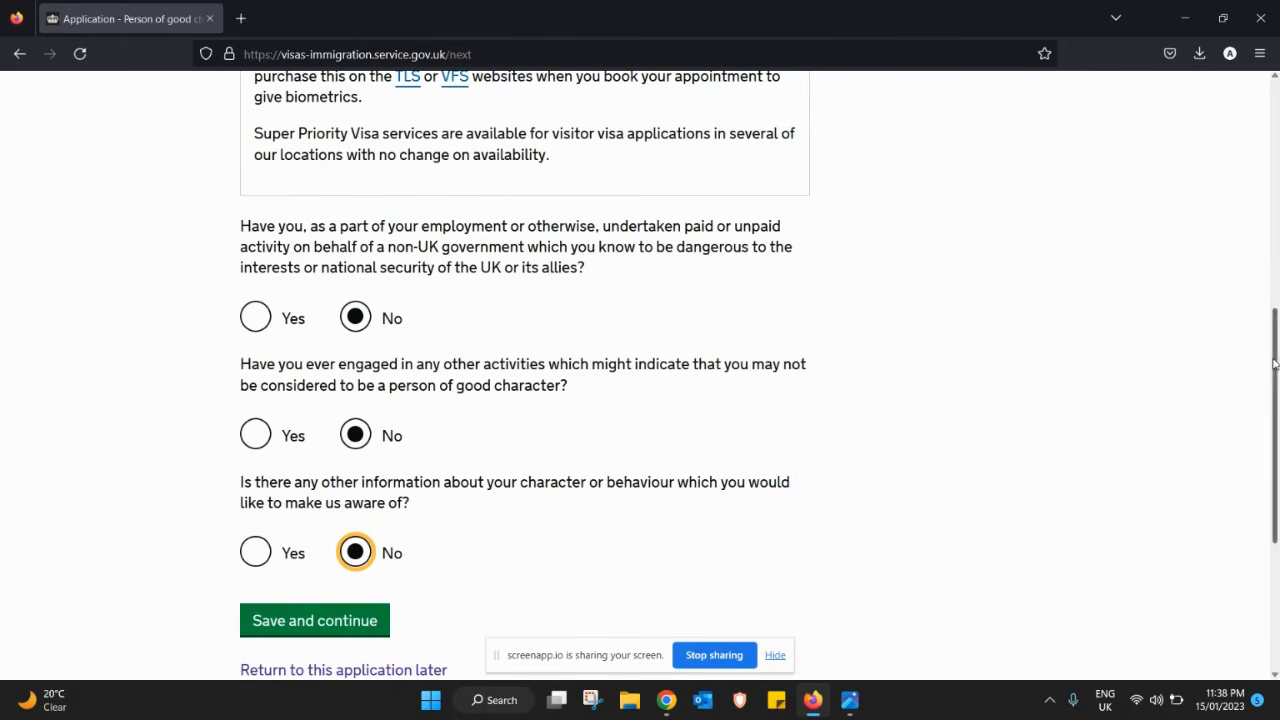
scroll(1276, 341, down, 2)
click(362, 476)
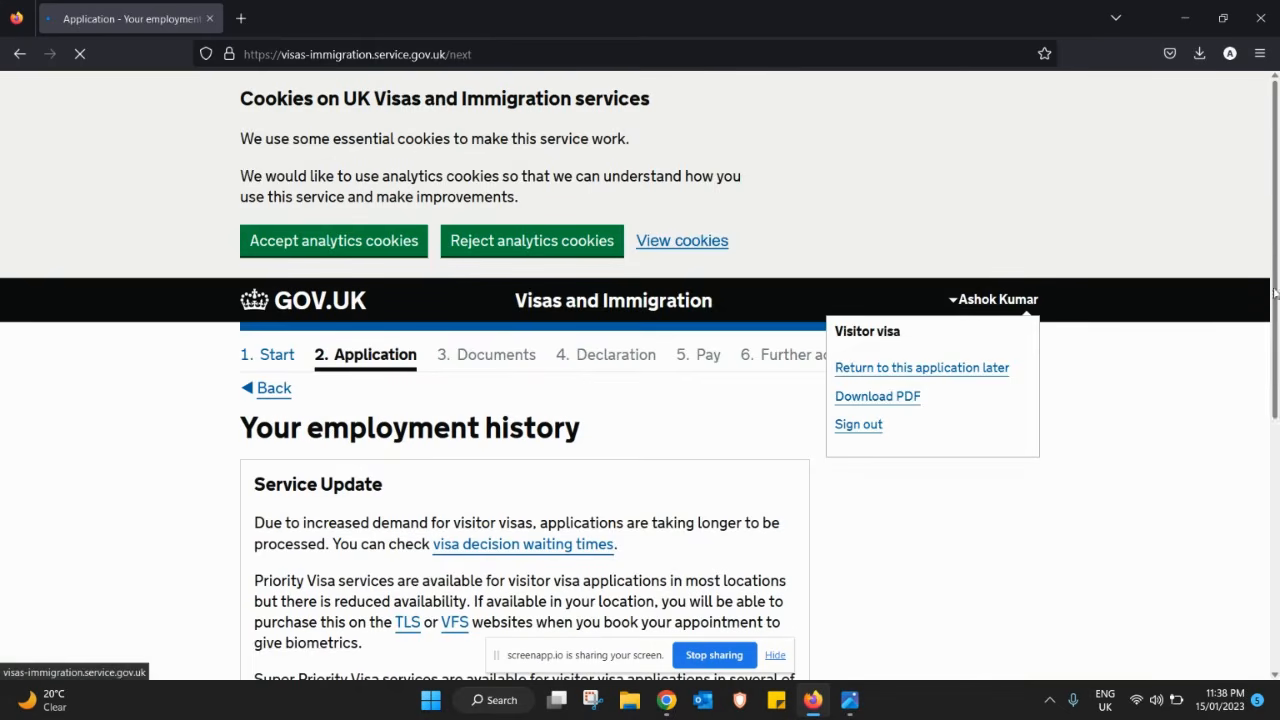
- Tick 'I have not worked in any of the jobs listed above' and save
drag(1278, 245, 1260, 487)
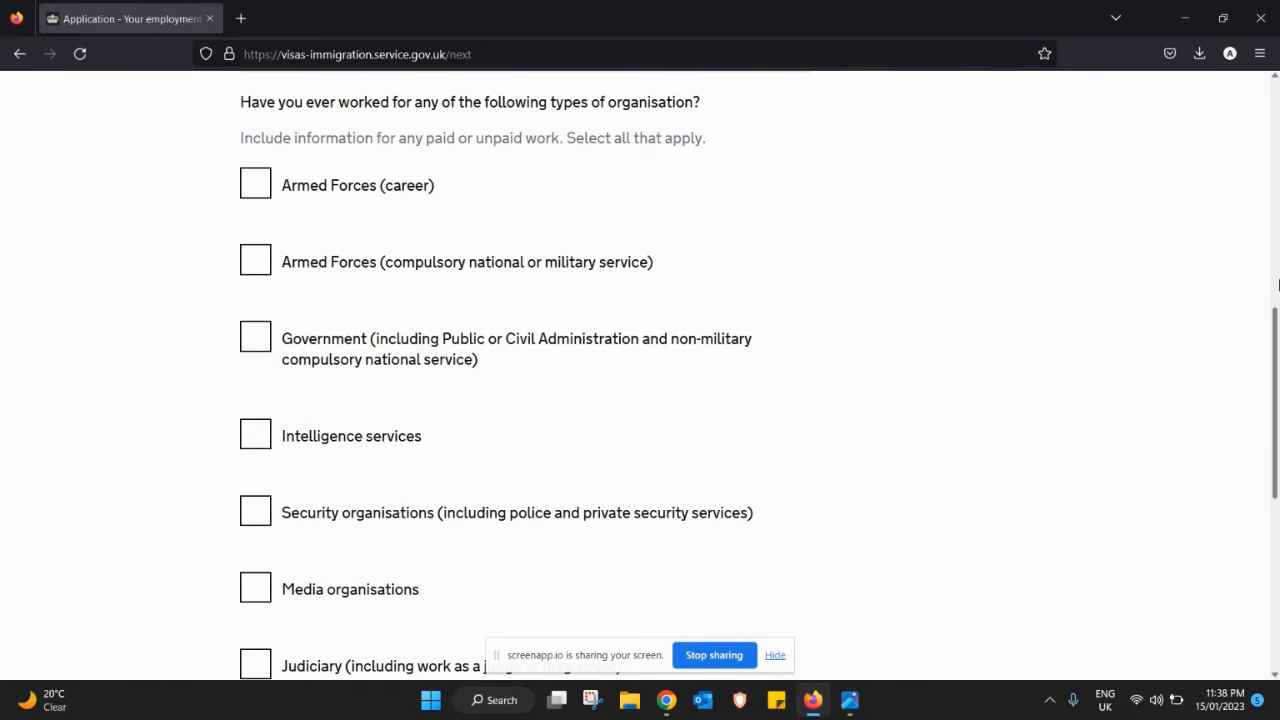
drag(1275, 323, 1275, 413)
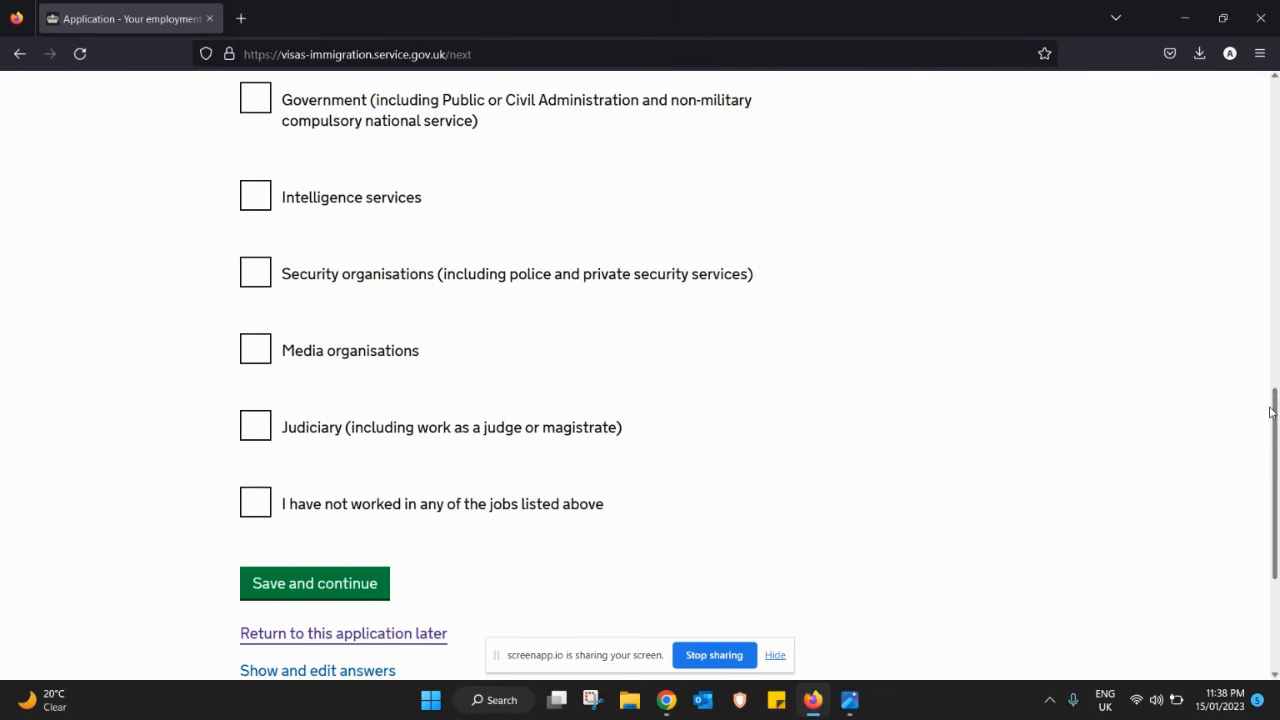
click(251, 507)
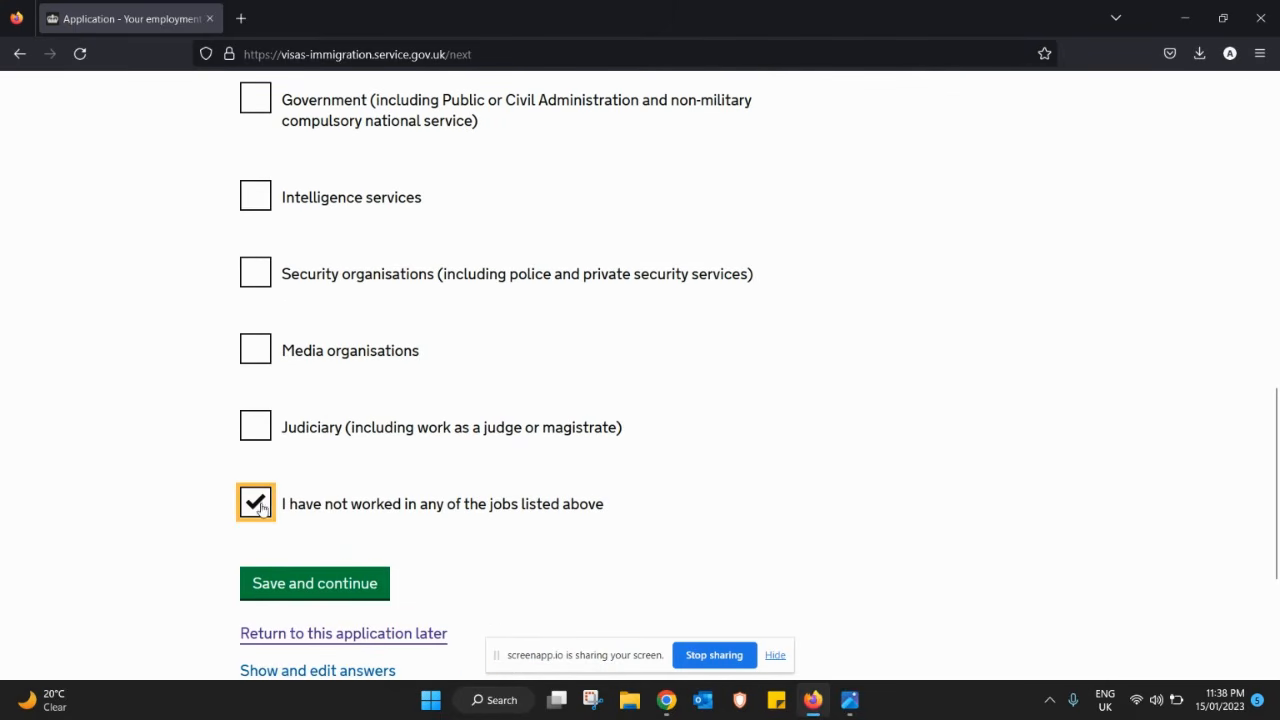
click(324, 588)
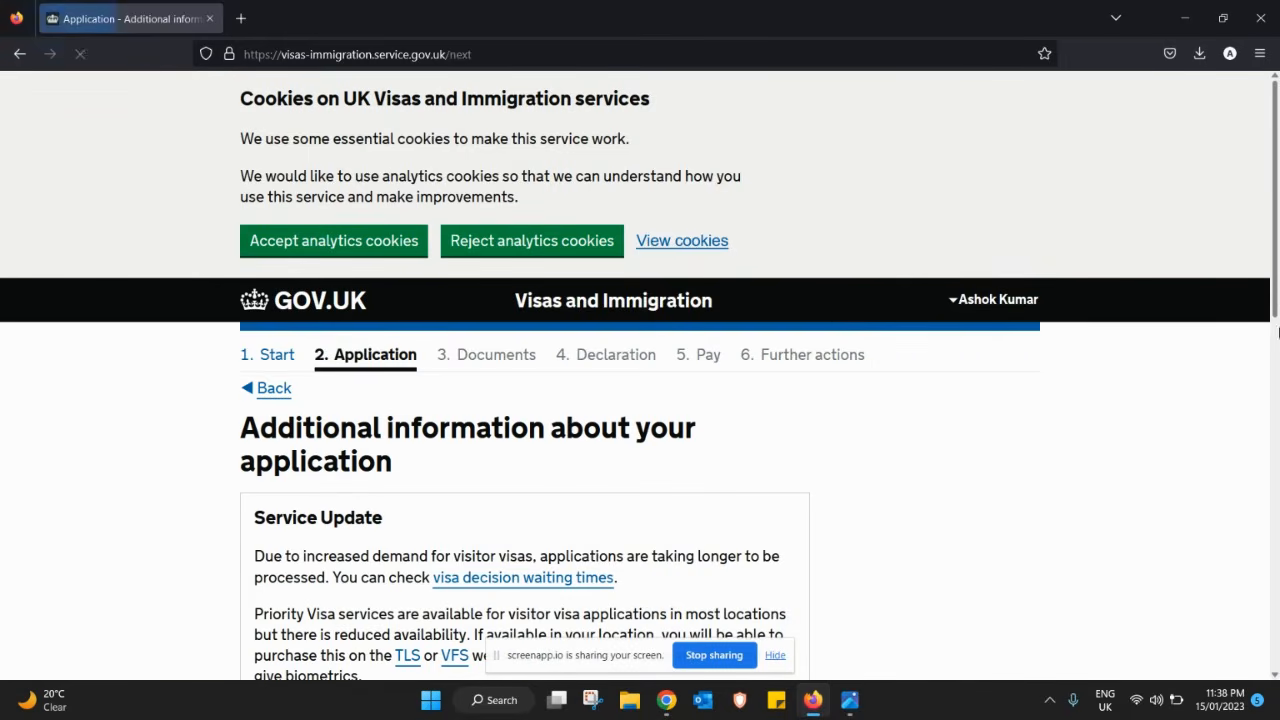
- Leave the 'Add further details' box empty and save the additional information page
drag(1273, 296, 1265, 487)
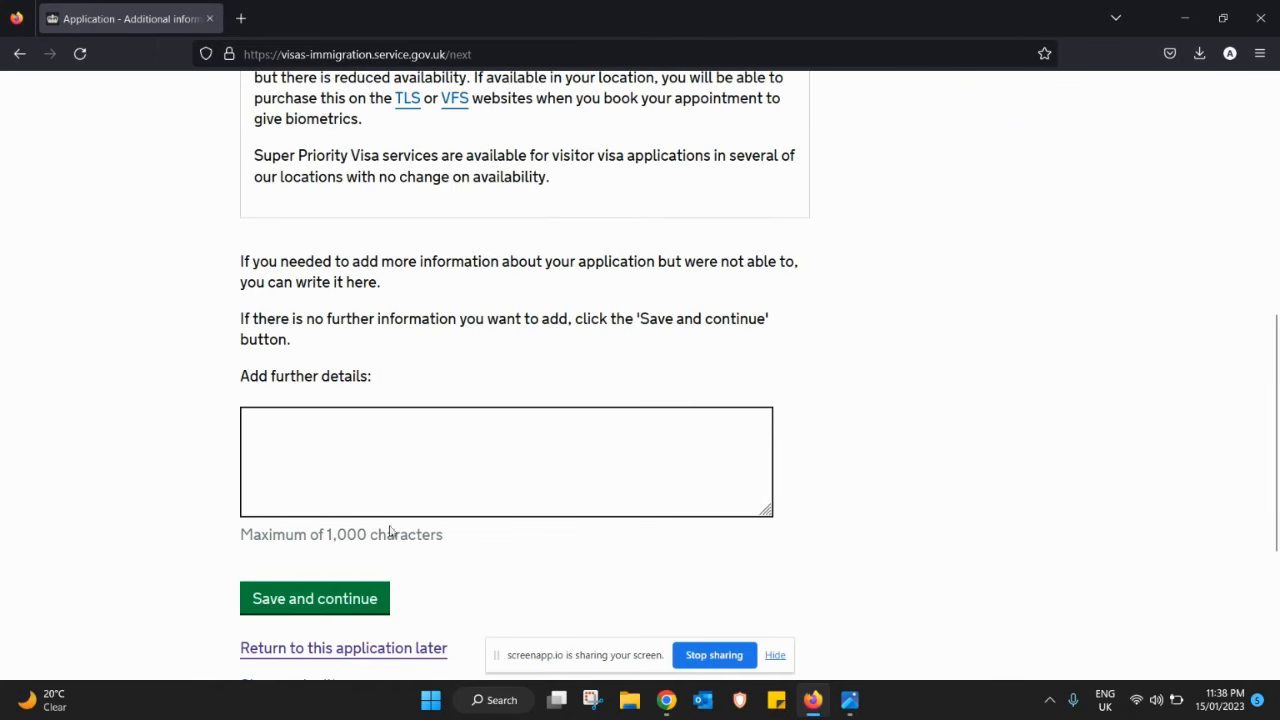
click(336, 605)
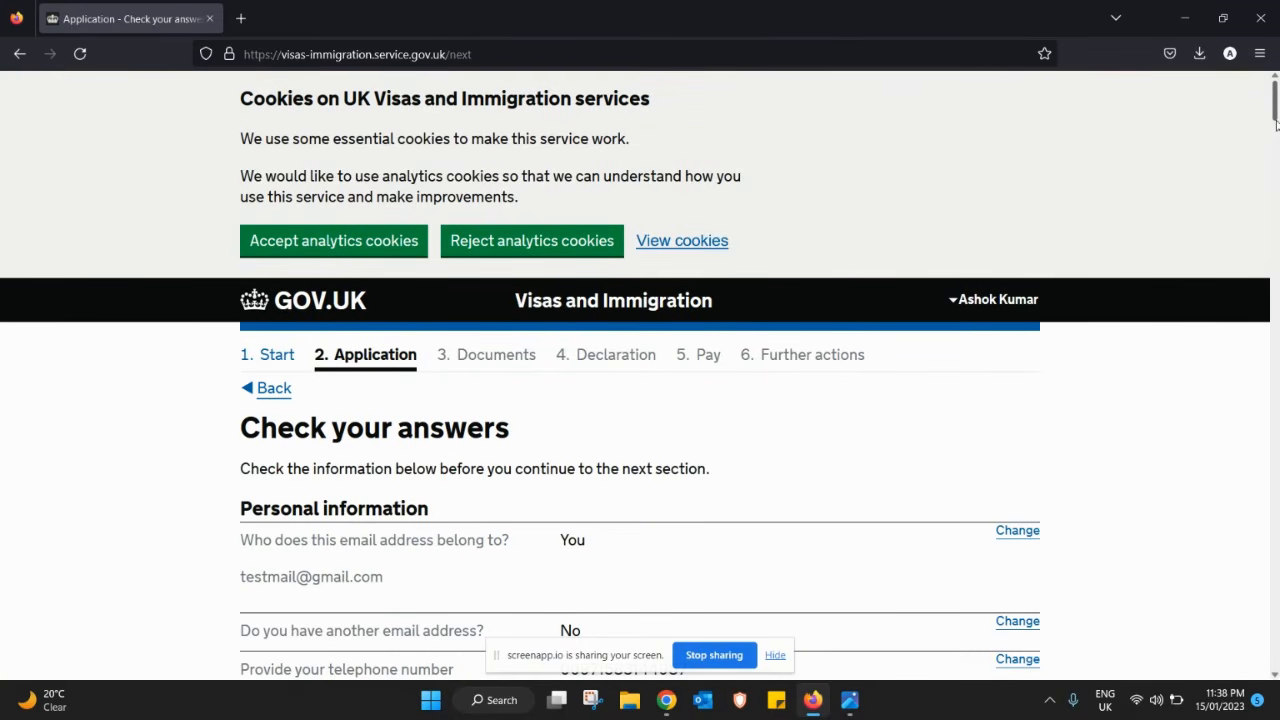
drag(1276, 122, 1274, 430)
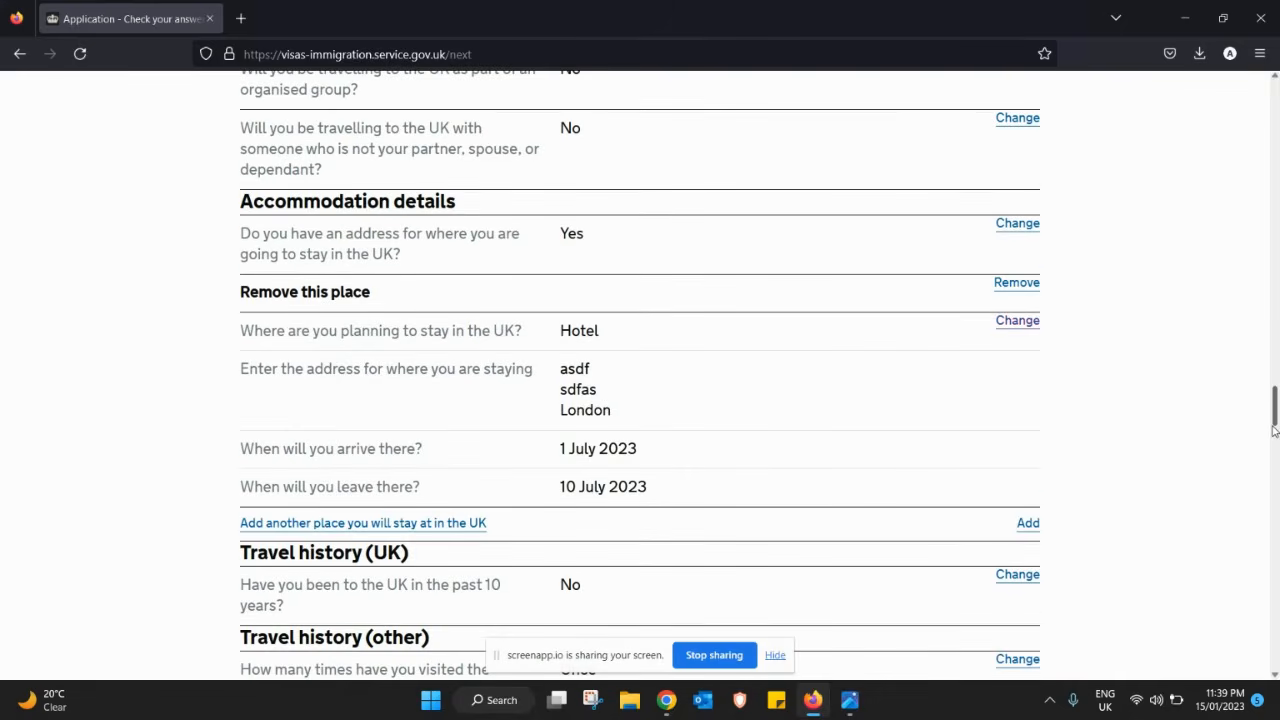
- Replace the London hotel's first address line with 'HHHHH' and save the accommodation details
click(1013, 328)
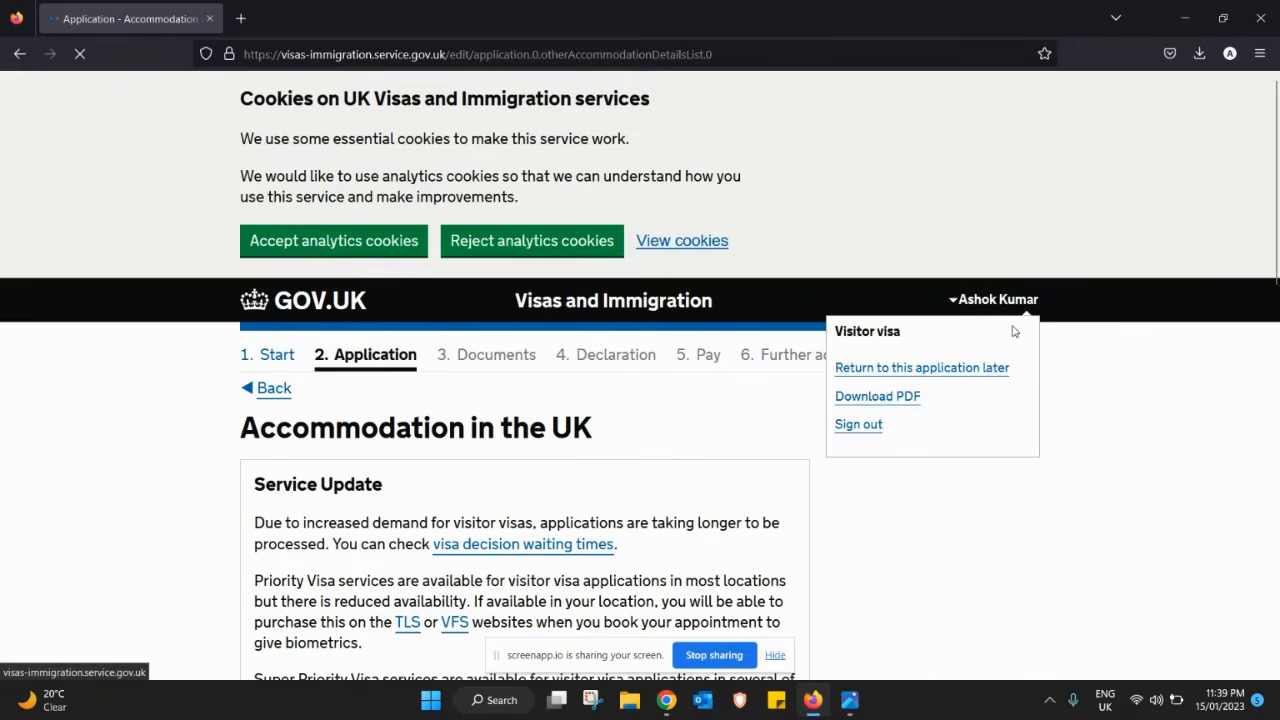
scroll(1258, 342, down, 6)
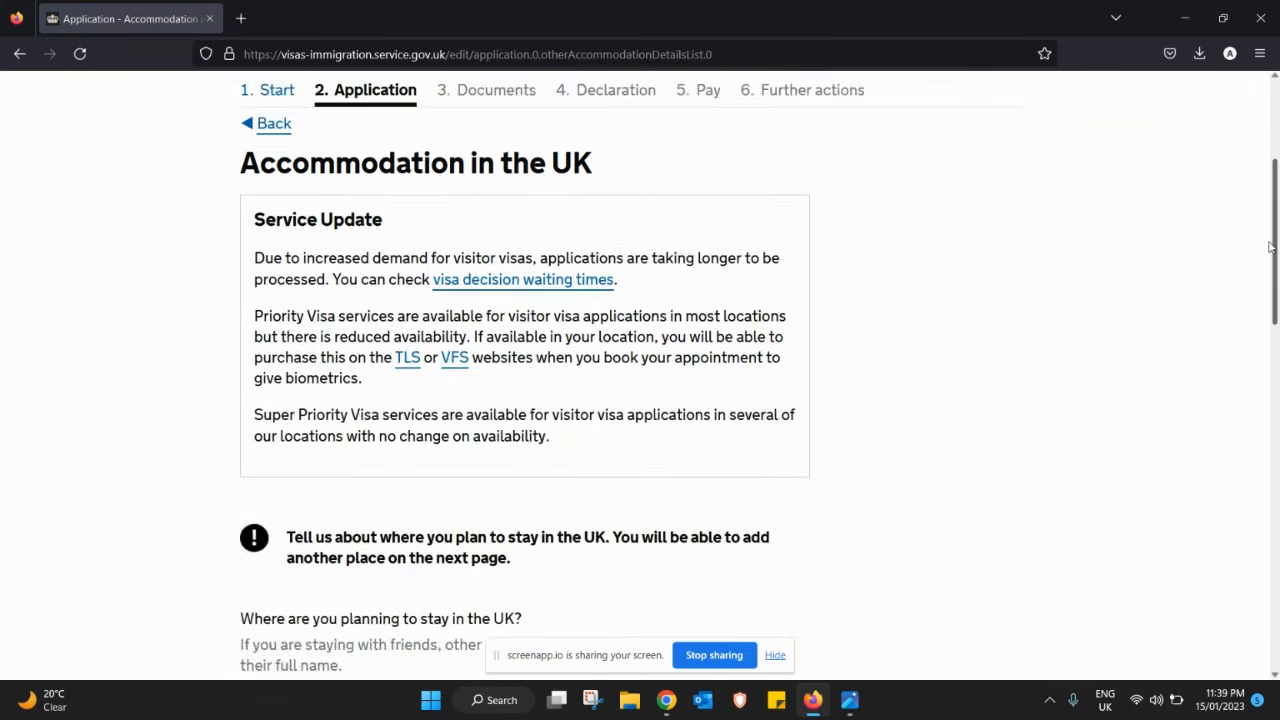
scroll(1255, 360, down, 2)
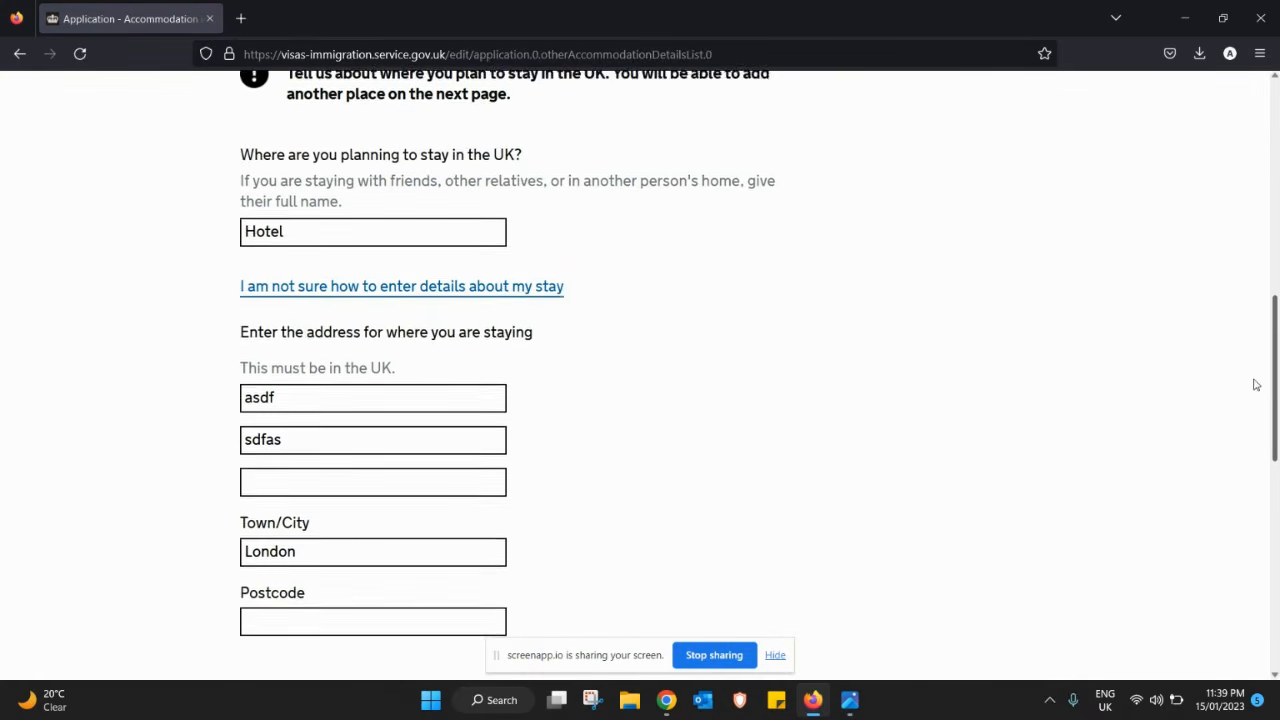
double_click(359, 394)
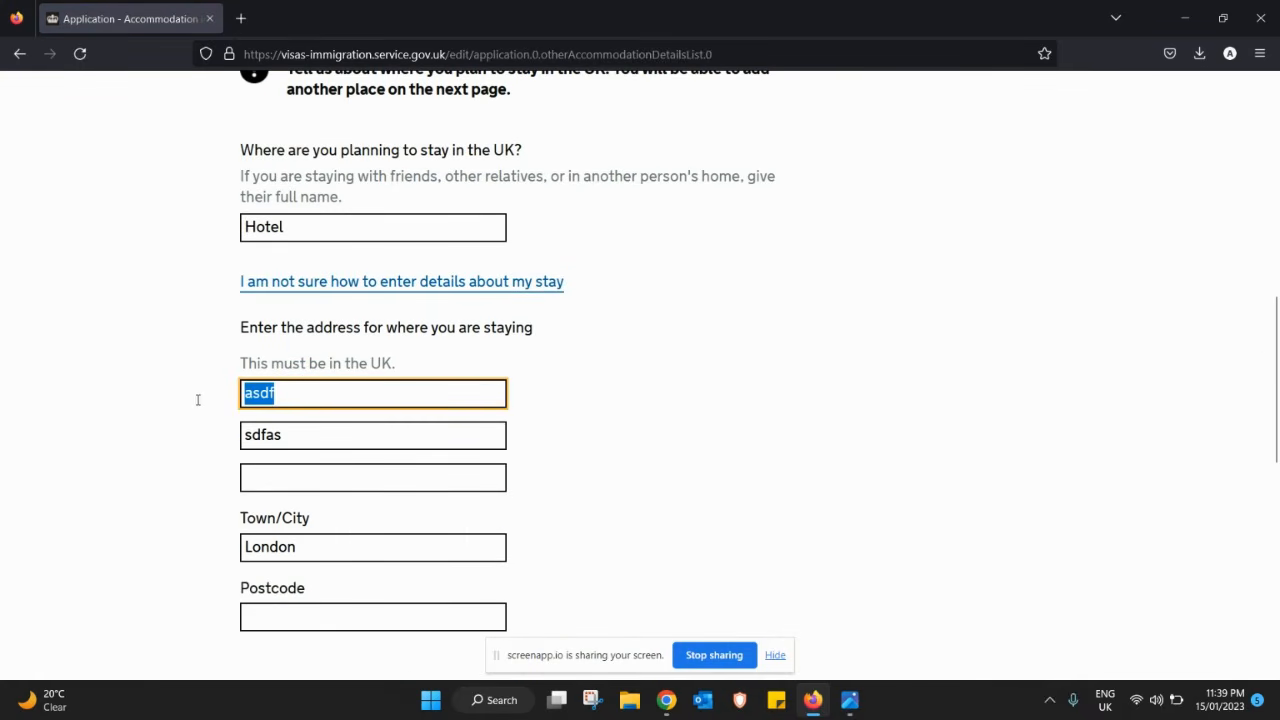
text(HHHHH)
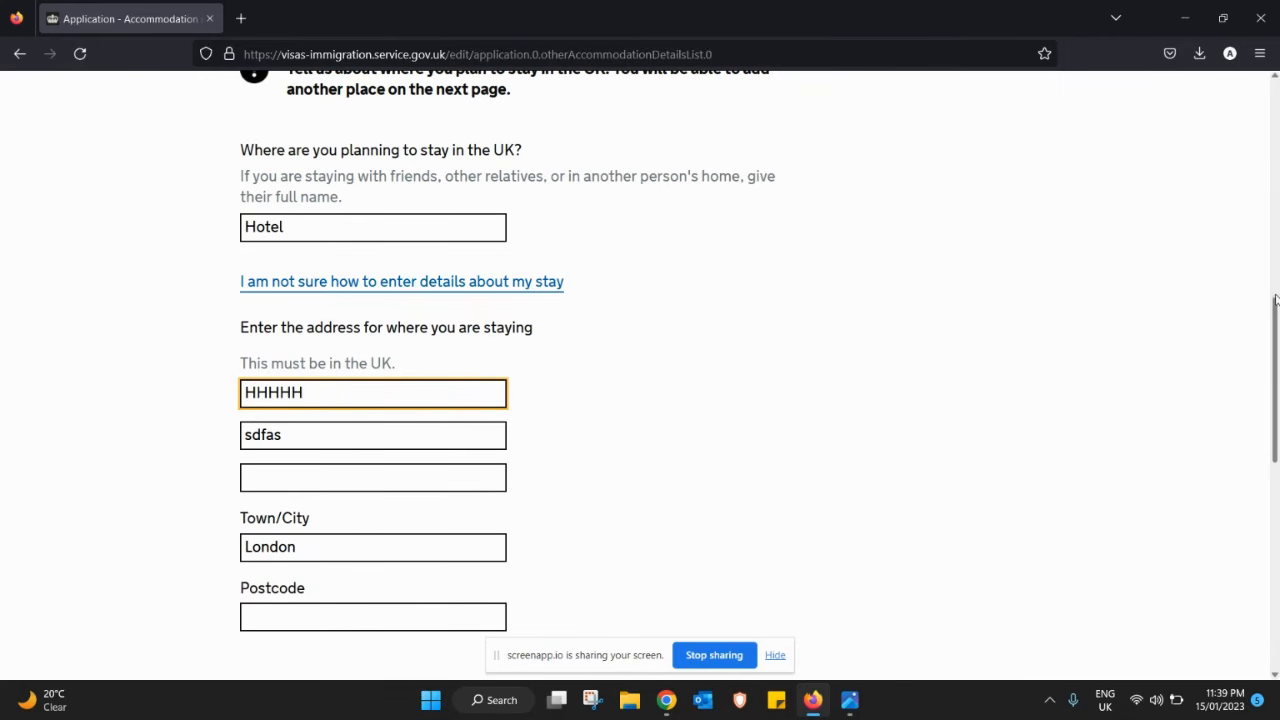
scroll(1263, 426, down, 5)
scroll(1263, 426, down, 1)
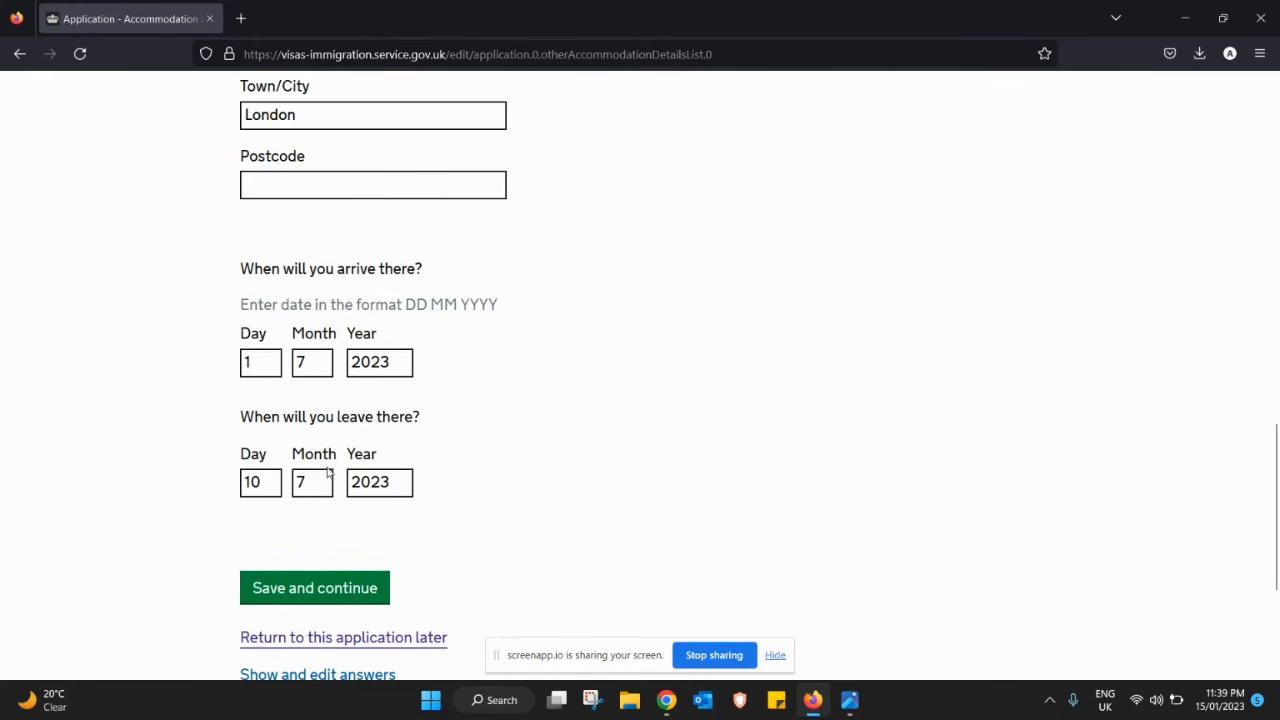
click(310, 591)
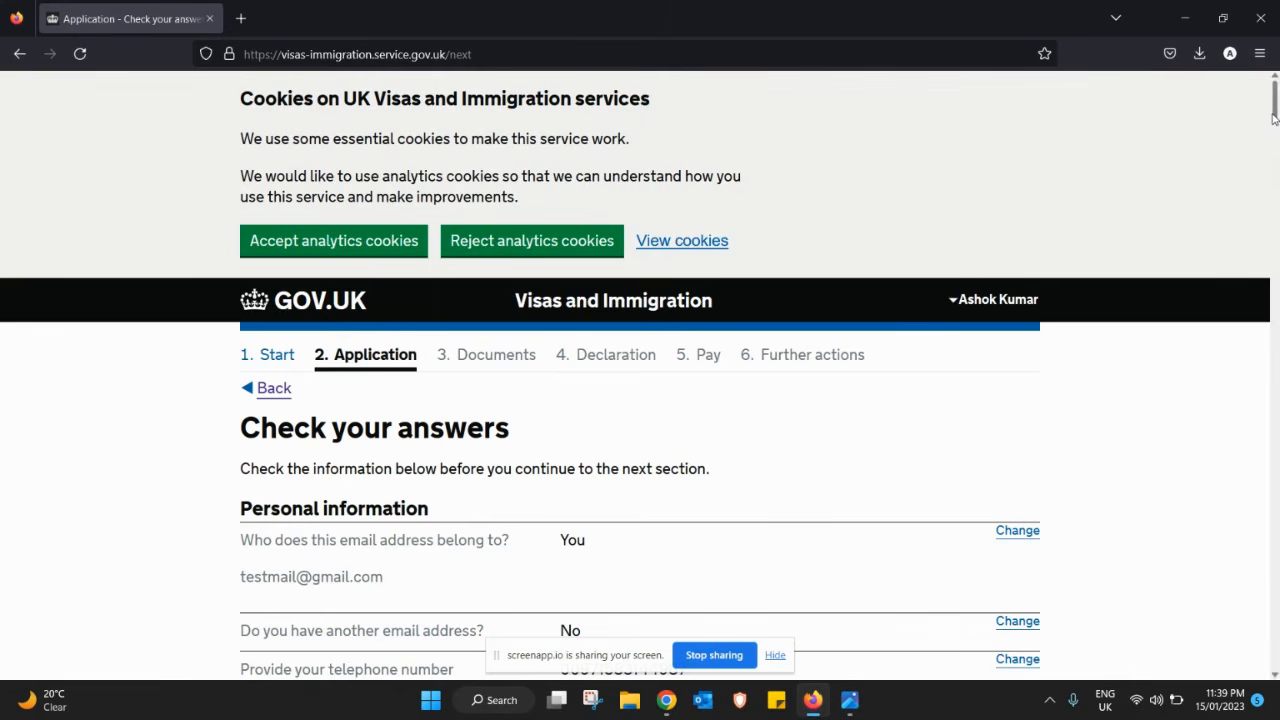
- Confirm the Check your answers summary and continue to the Documents stage
drag(1273, 118, 1245, 668)
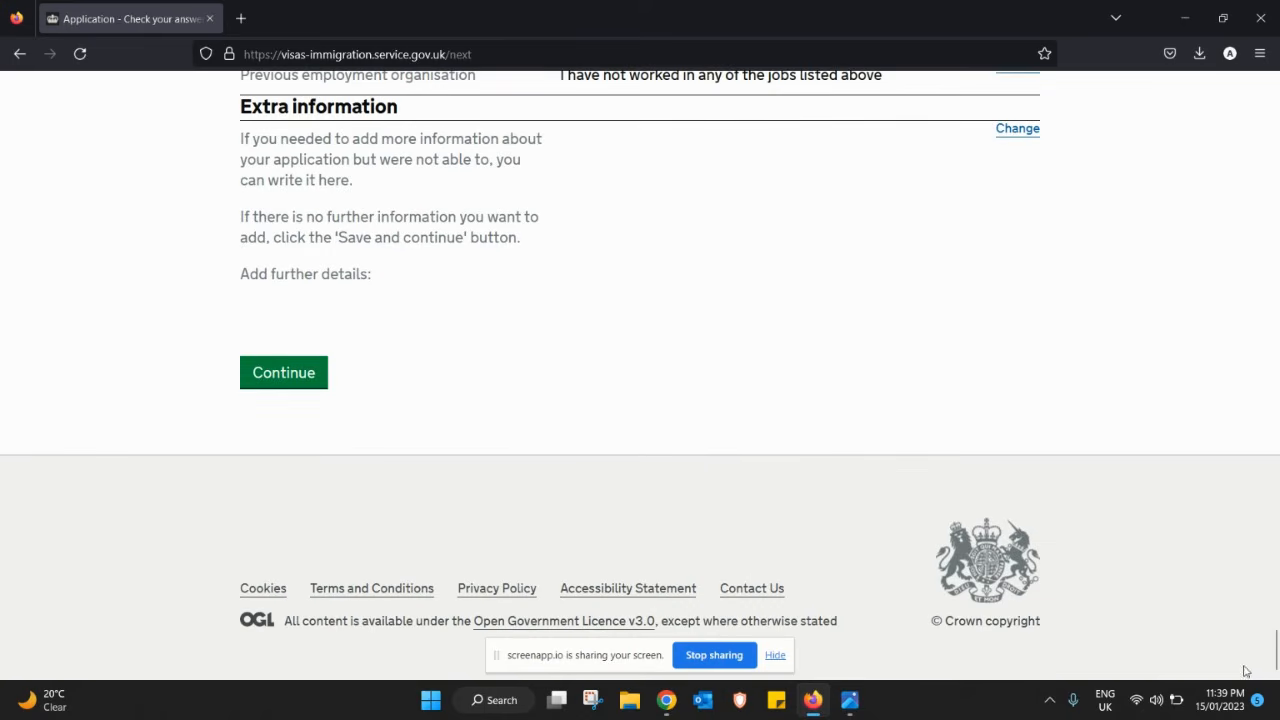
click(277, 372)
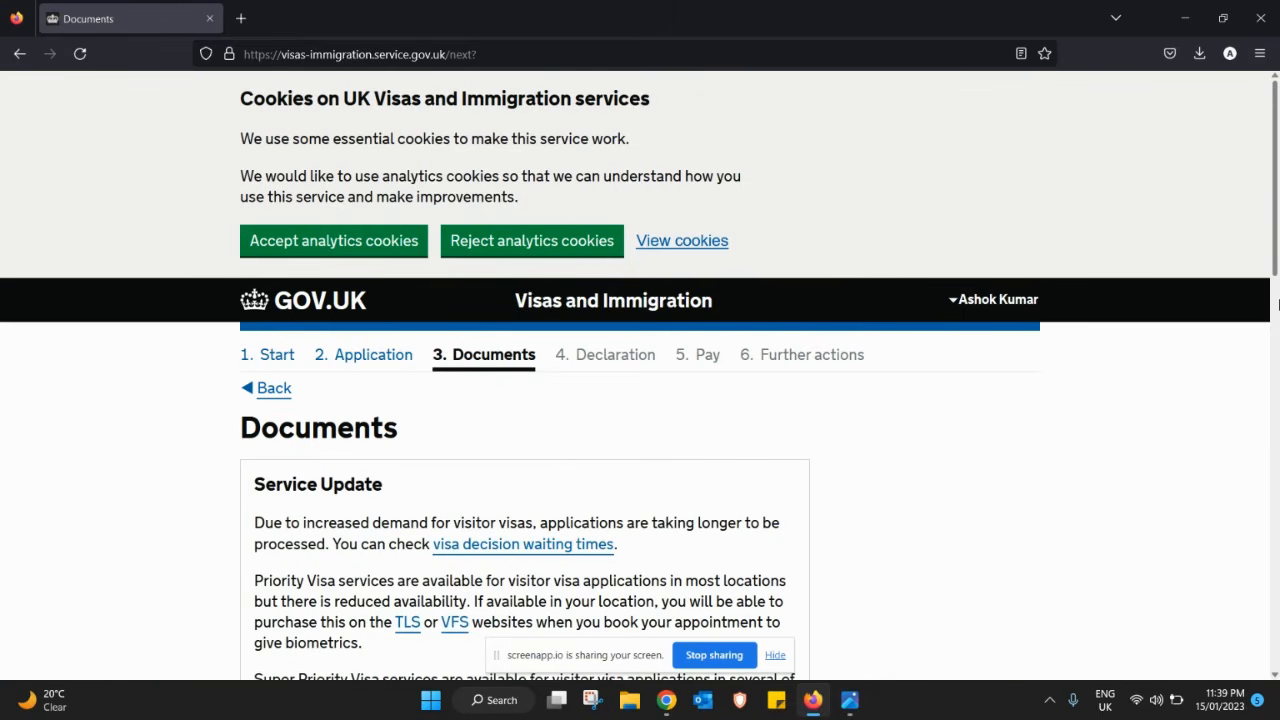
- Agree to provide the passport, add evidence of funds and residence confirmation, and save the document choices
drag(1276, 270, 1257, 640)
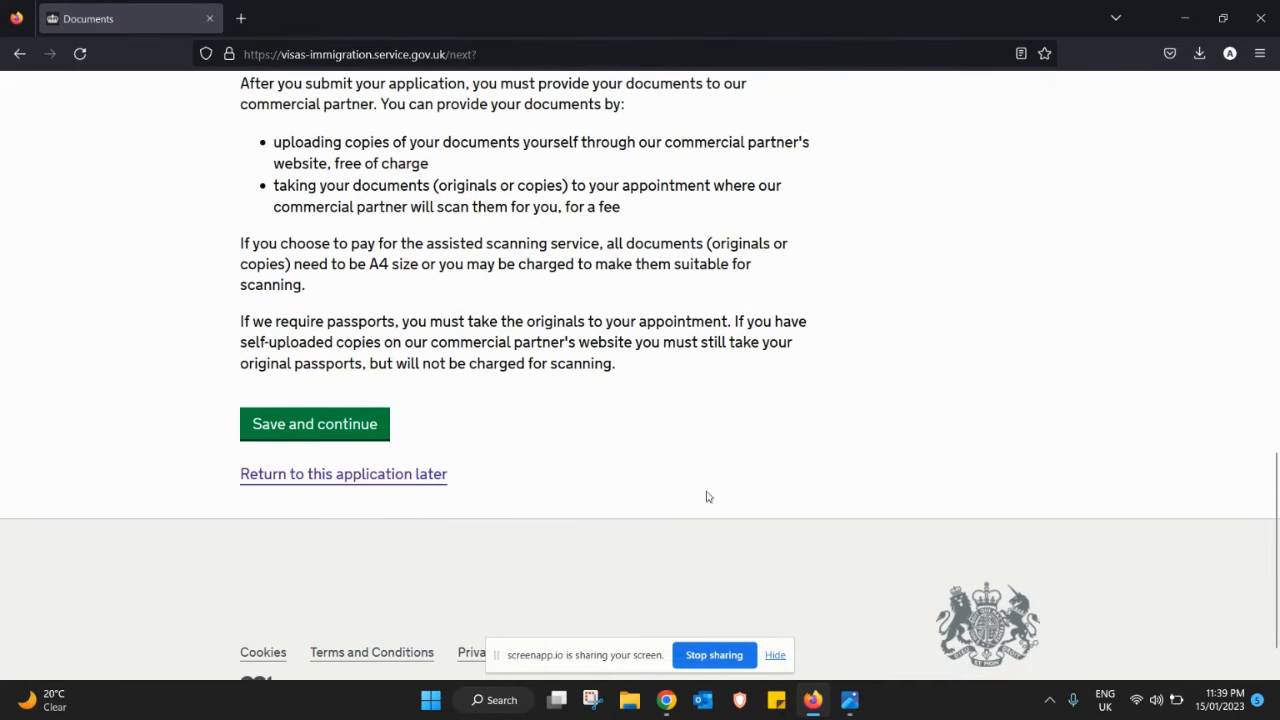
drag(1275, 468, 1252, 84)
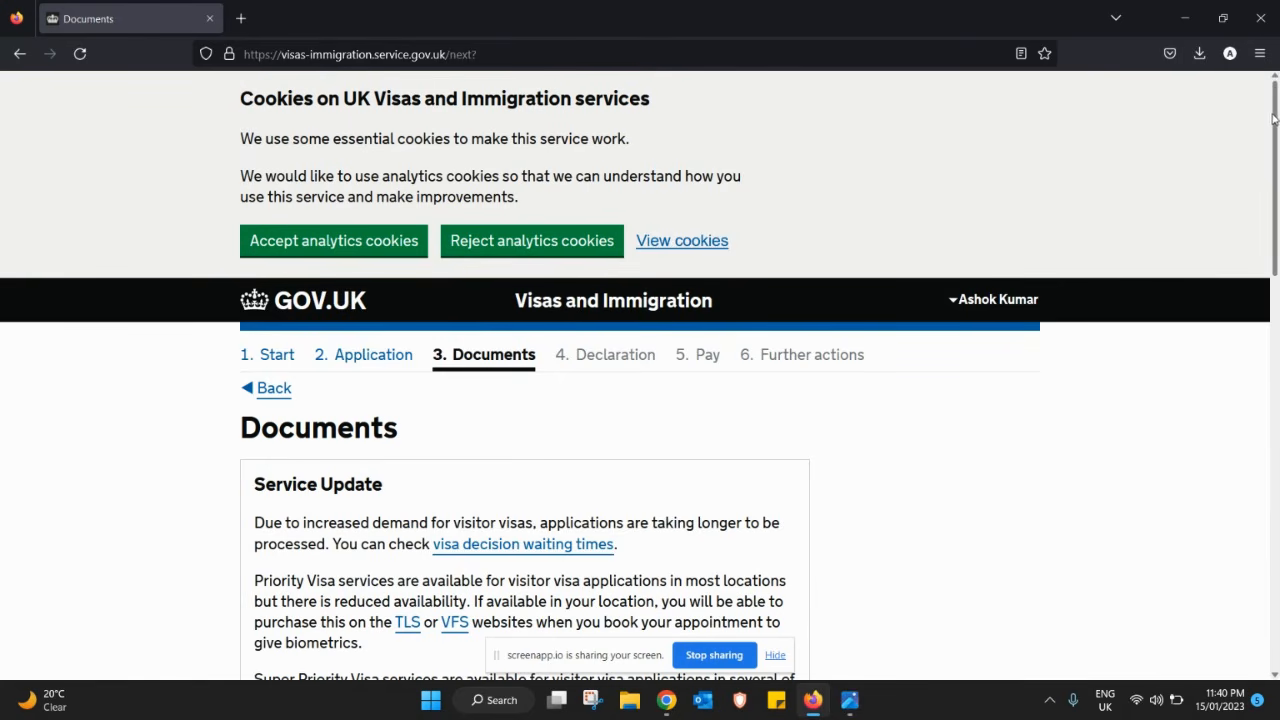
drag(1273, 118, 1276, 318)
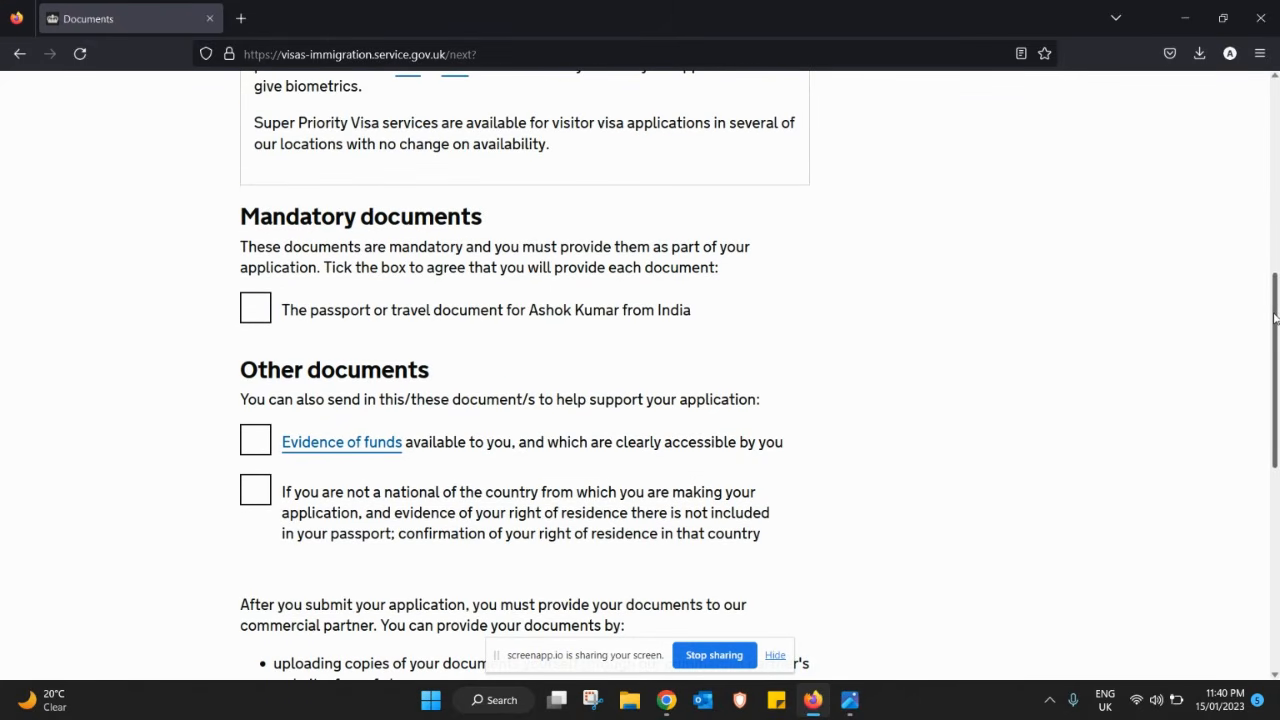
drag(1274, 318, 1249, 336)
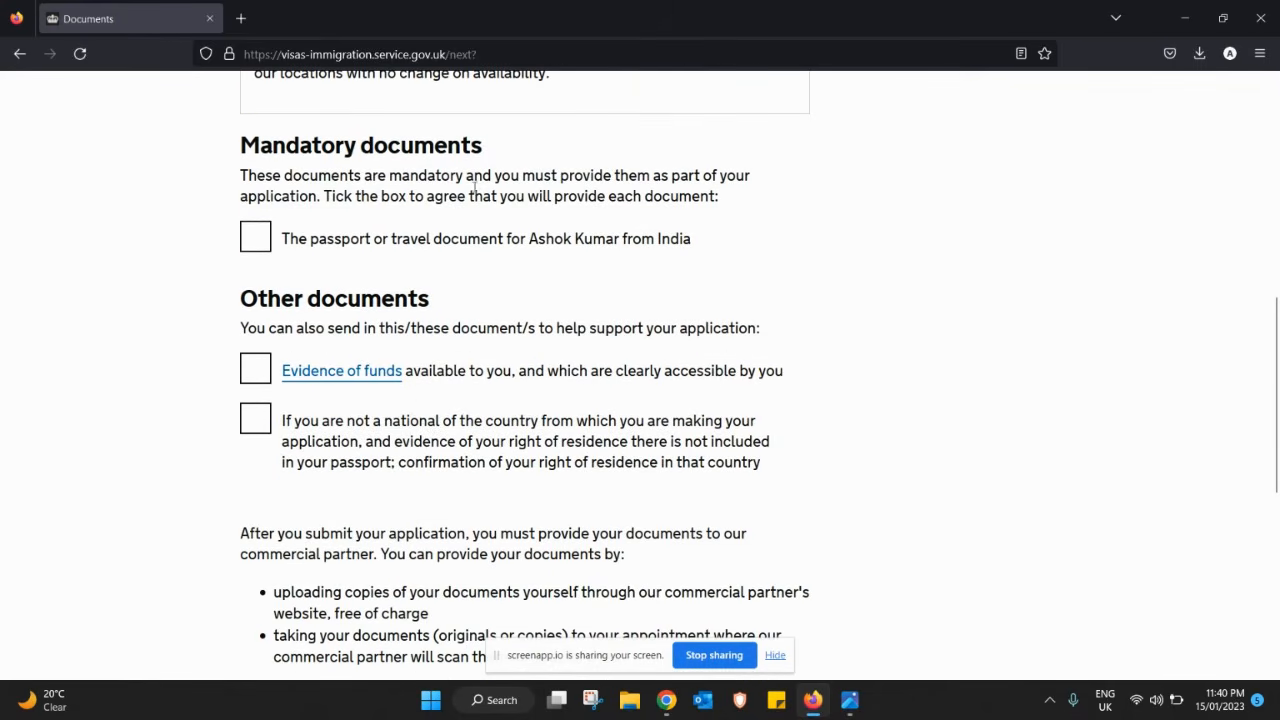
click(256, 237)
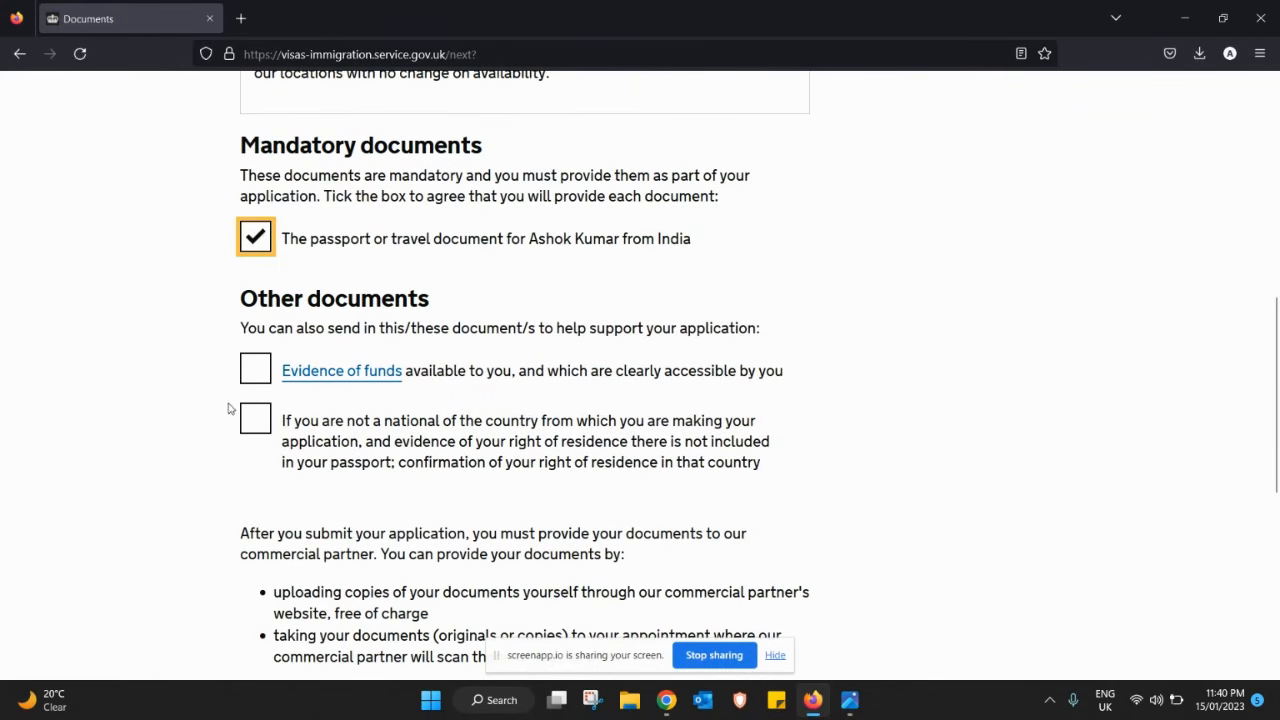
click(253, 371)
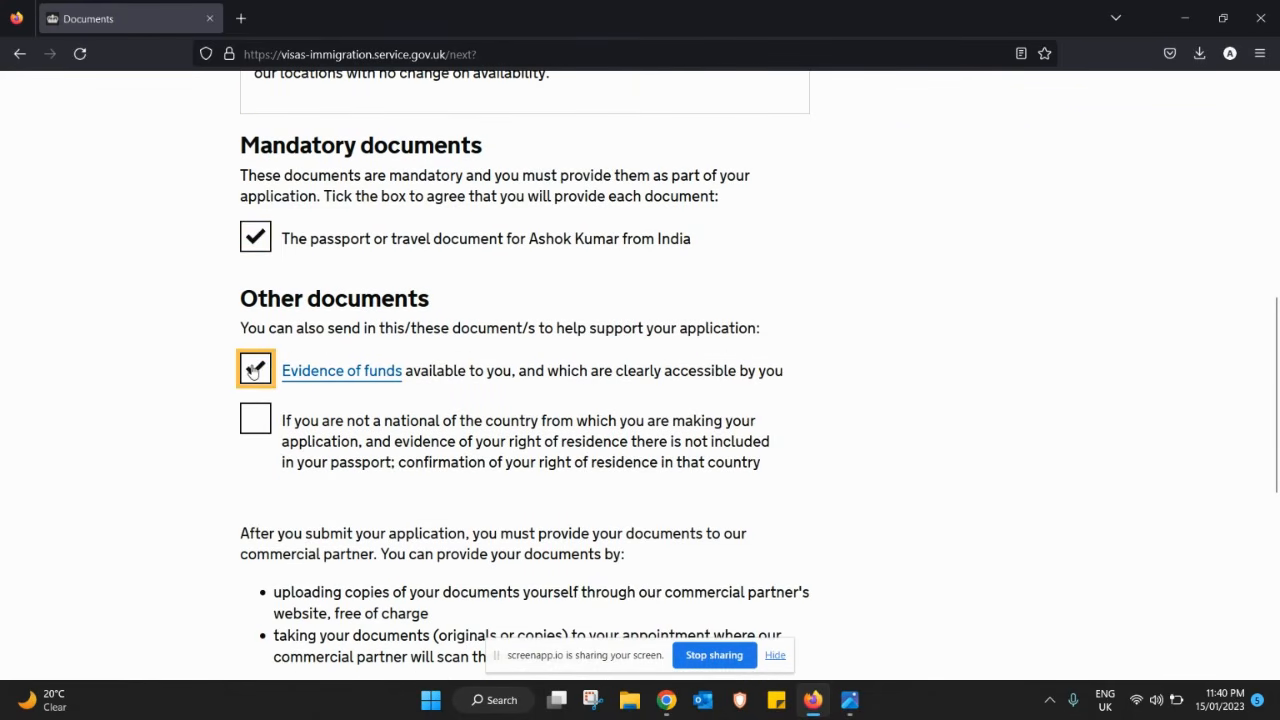
click(256, 418)
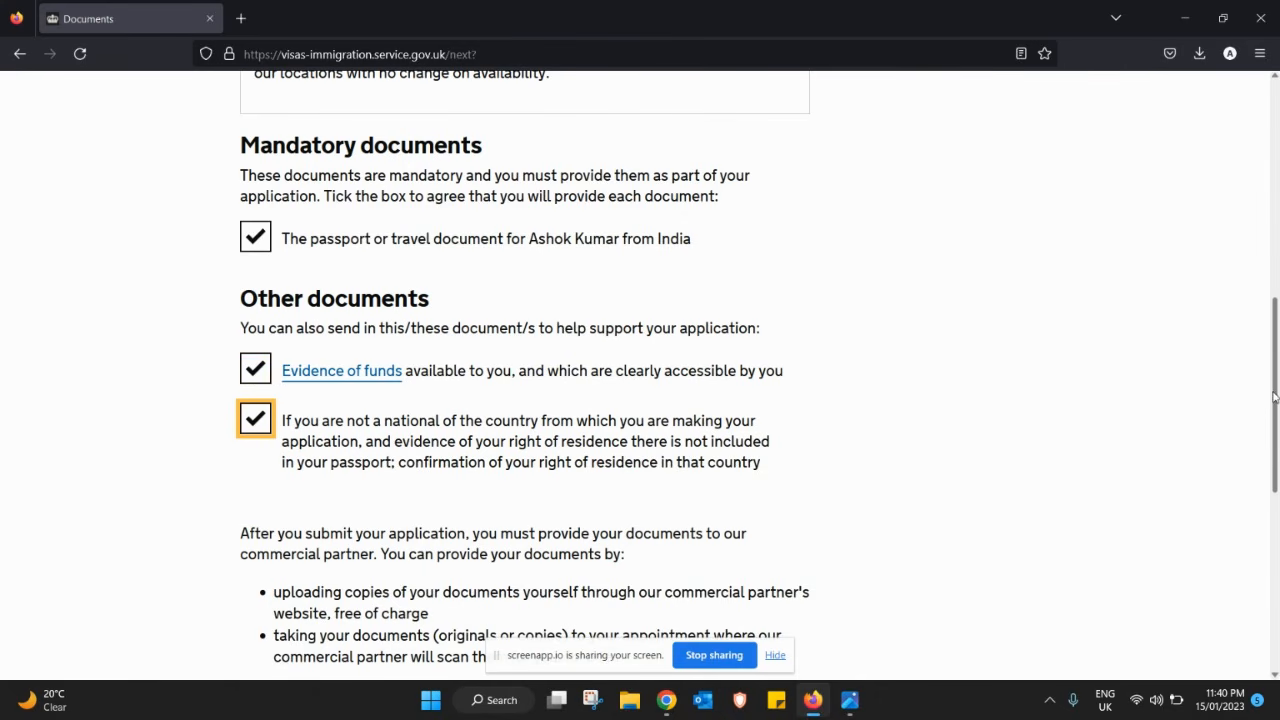
scroll(490, 558, down, 7)
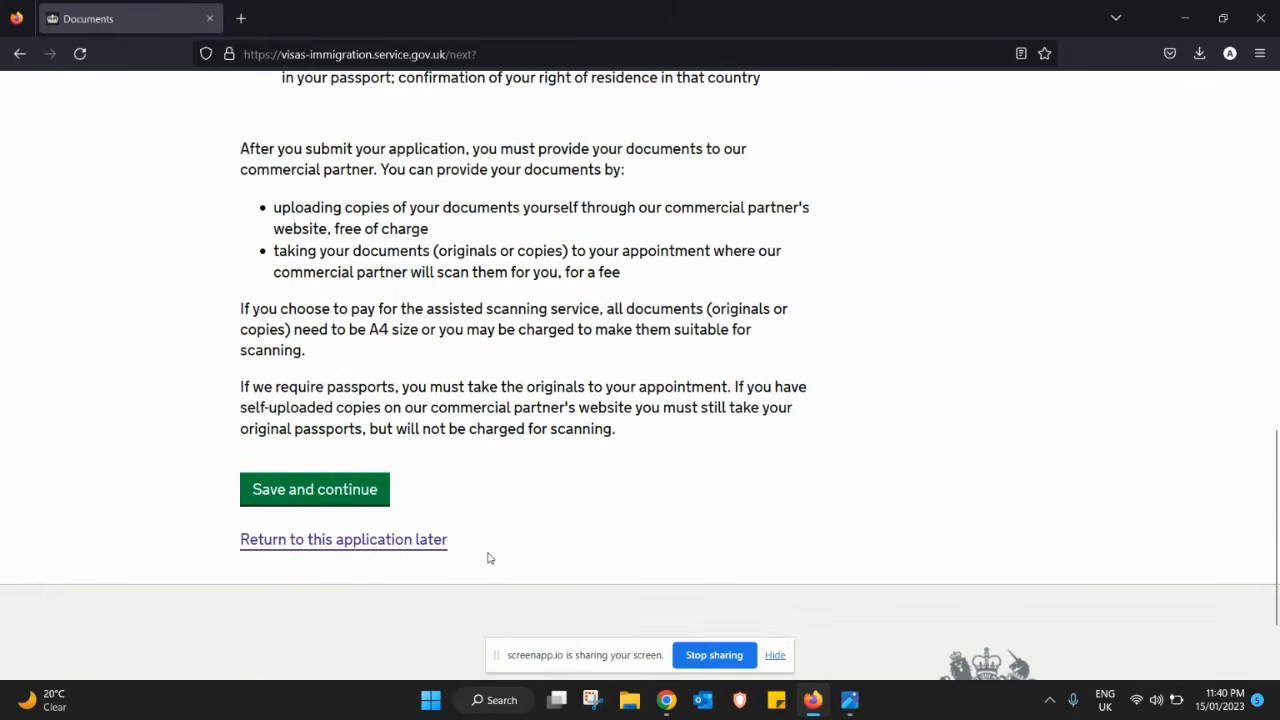
click(345, 500)
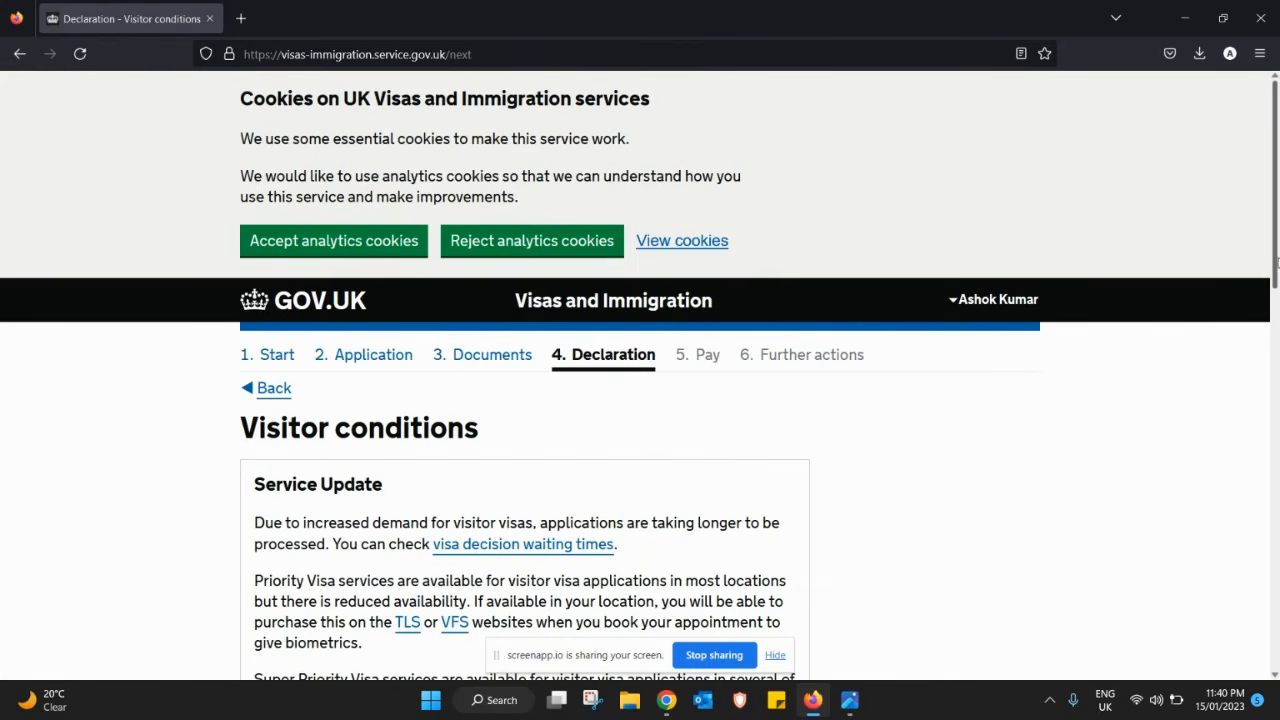
- Accept the visitor conditions and save
drag(1278, 255, 1255, 550)
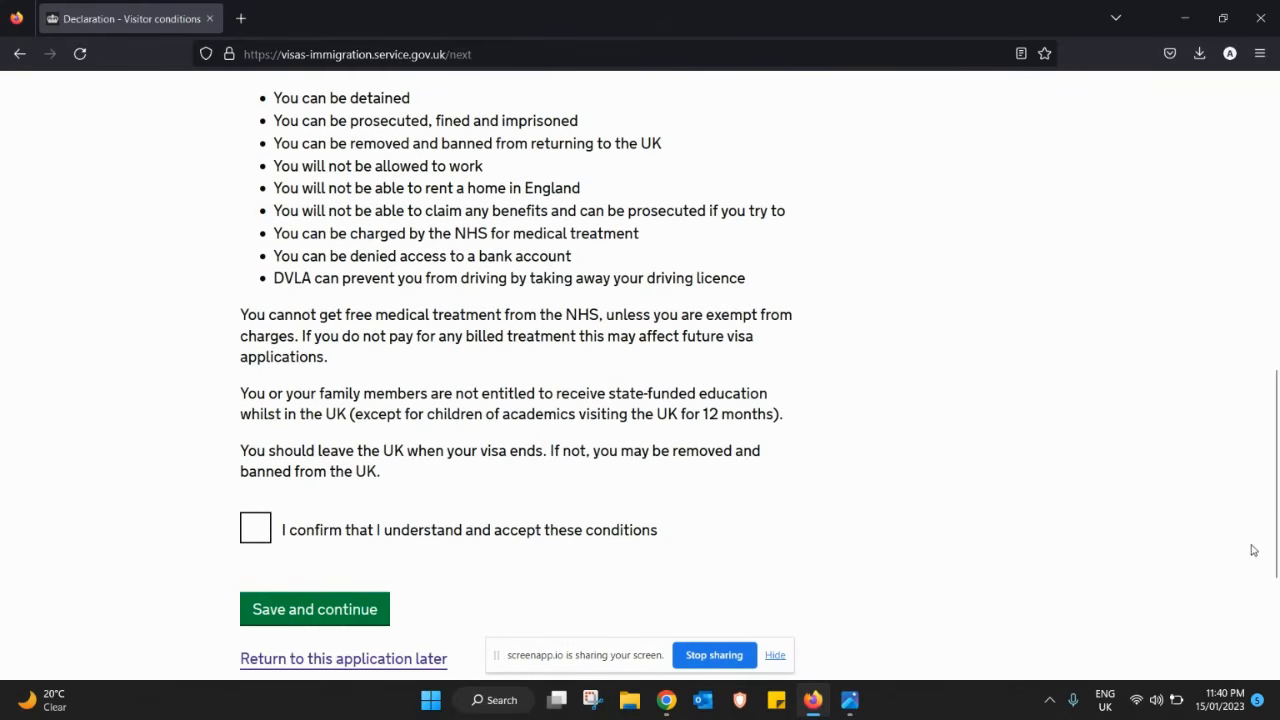
click(250, 533)
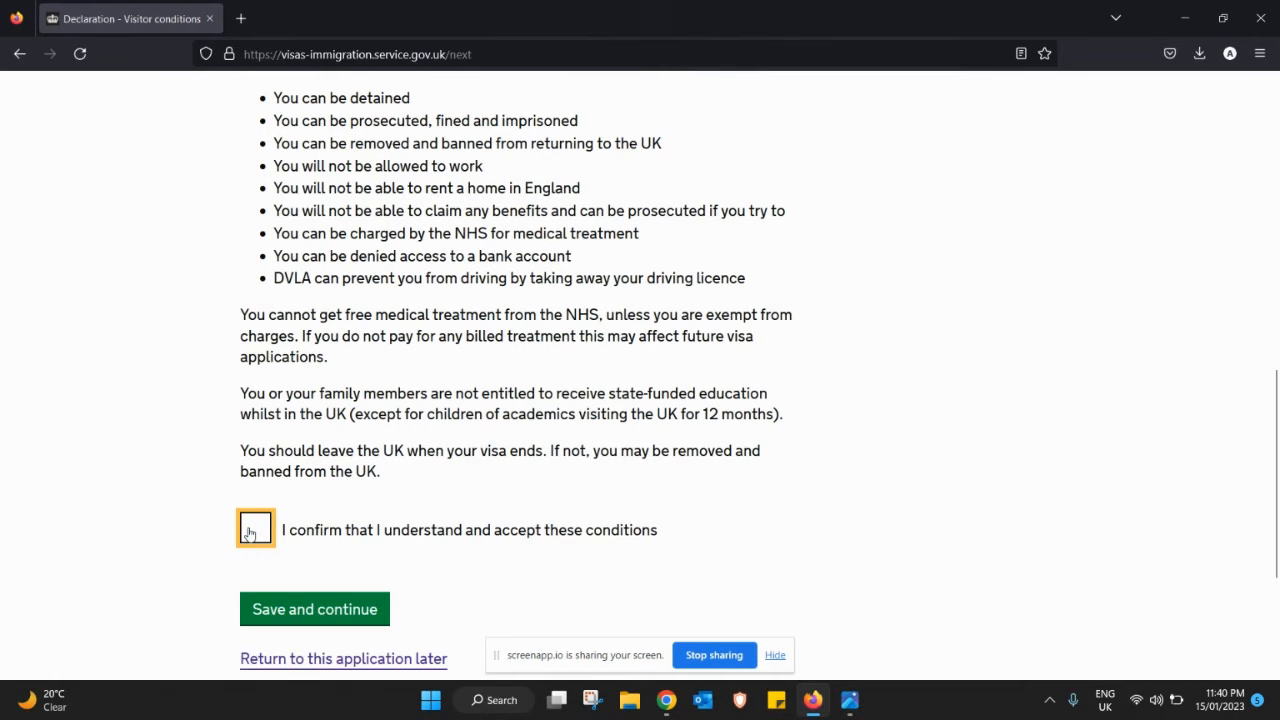
click(300, 610)
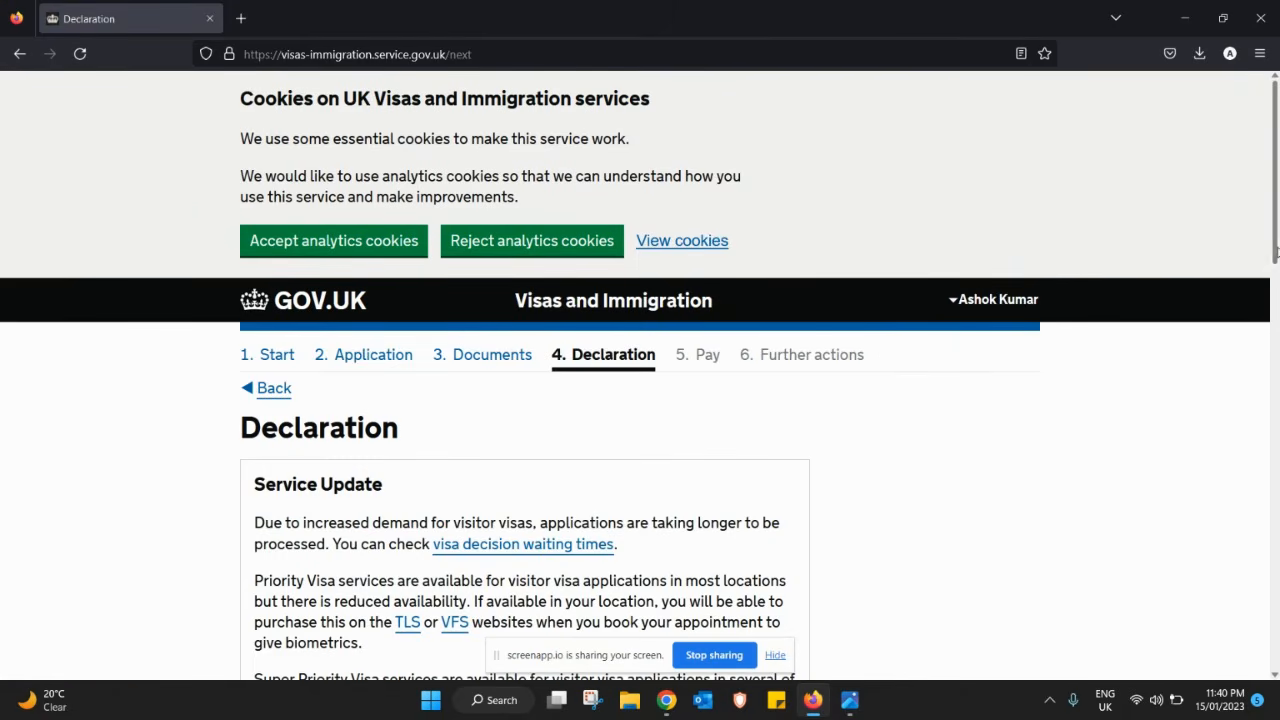
- Declare 'I am the applicant aged 18 or over', accept the declaration, and continue past the answers summary
drag(1275, 253, 1259, 568)
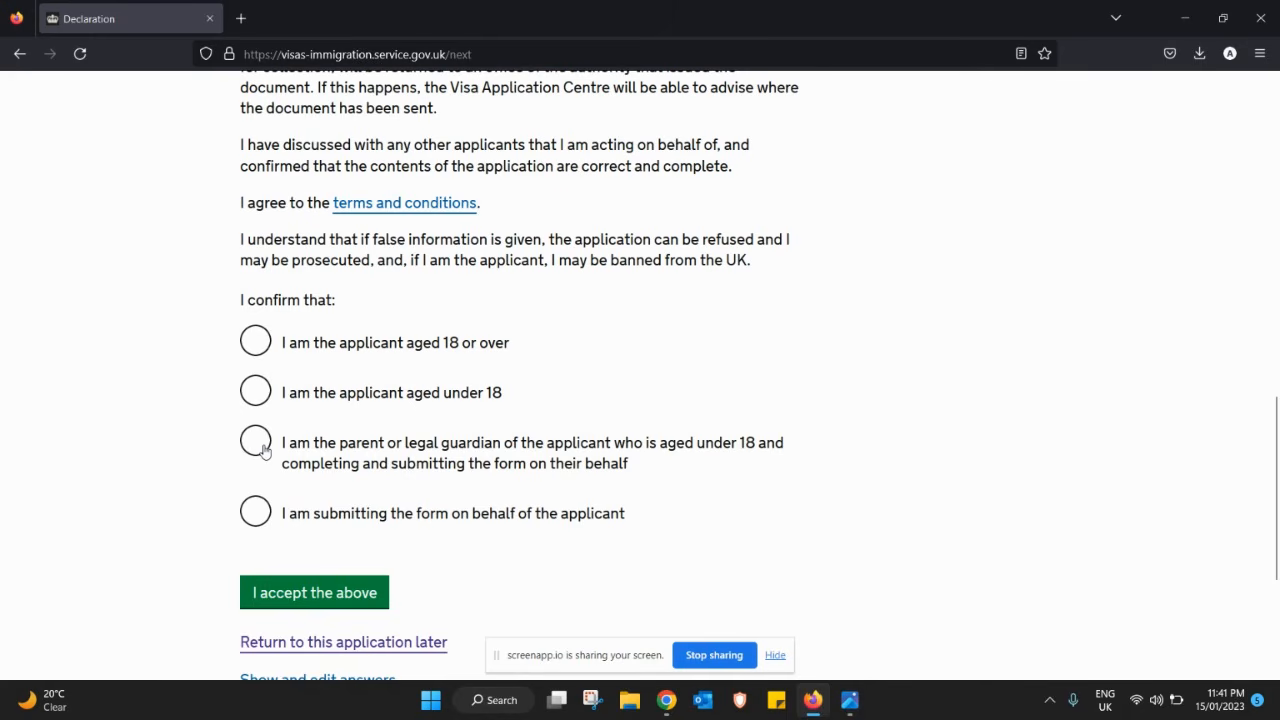
click(260, 345)
click(326, 588)
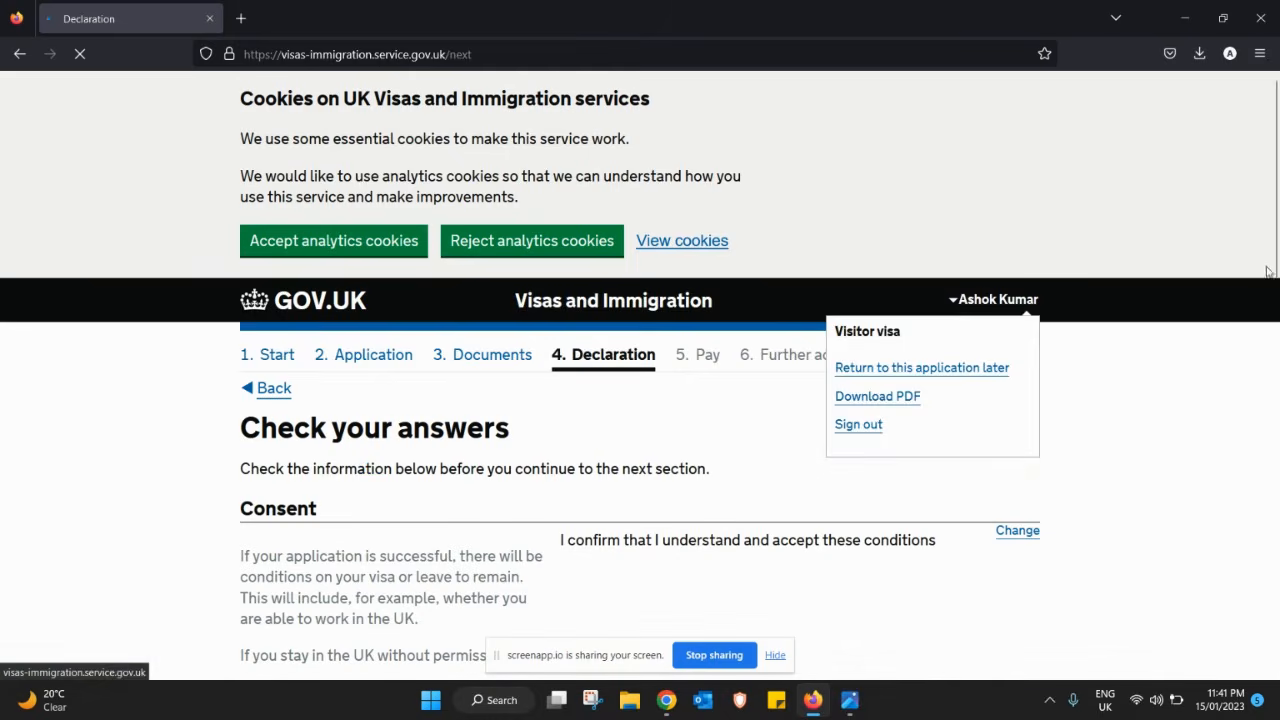
drag(1275, 273, 1262, 635)
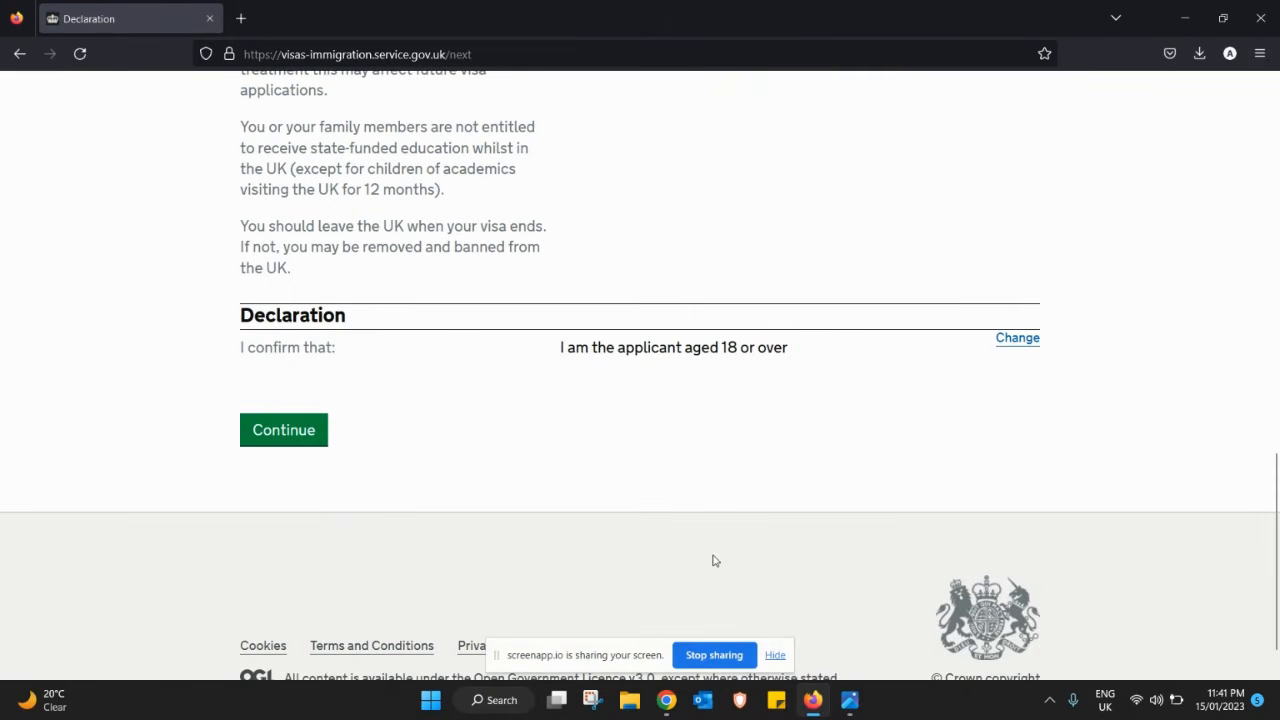
click(289, 439)
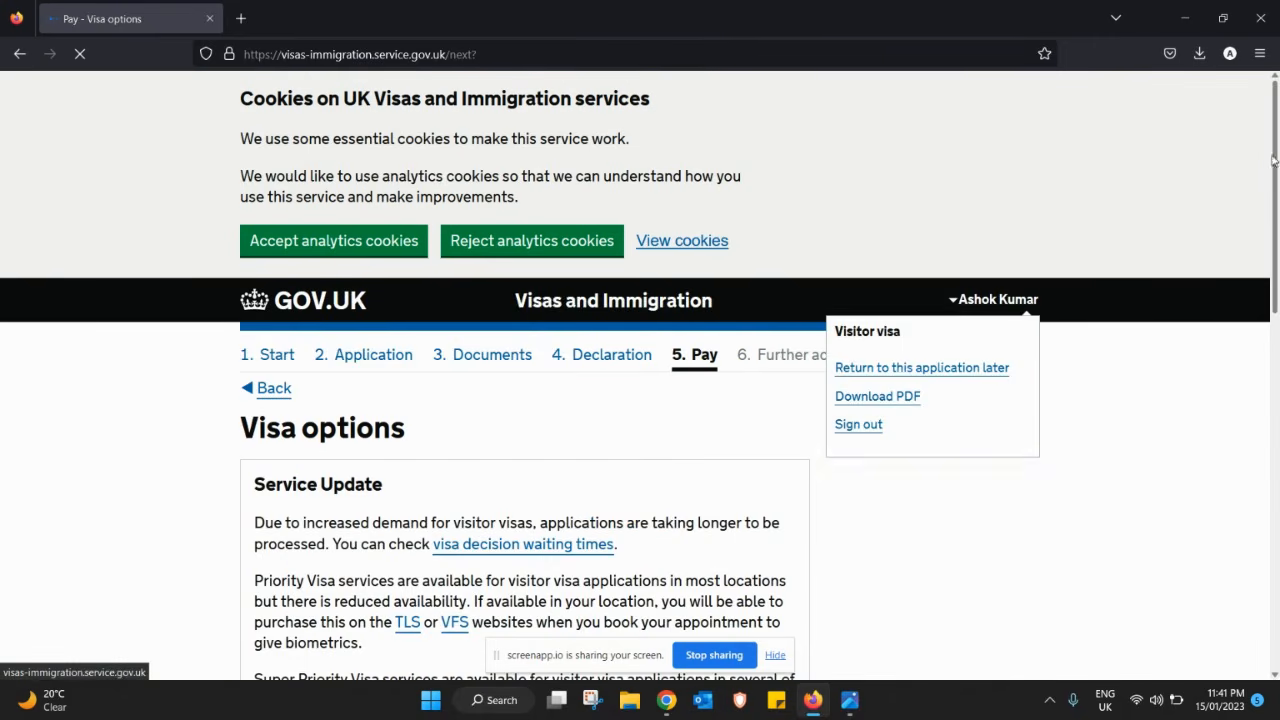
- Leave the visa length at 6 months rather than 2 years and save the choice
drag(1278, 128, 1276, 401)
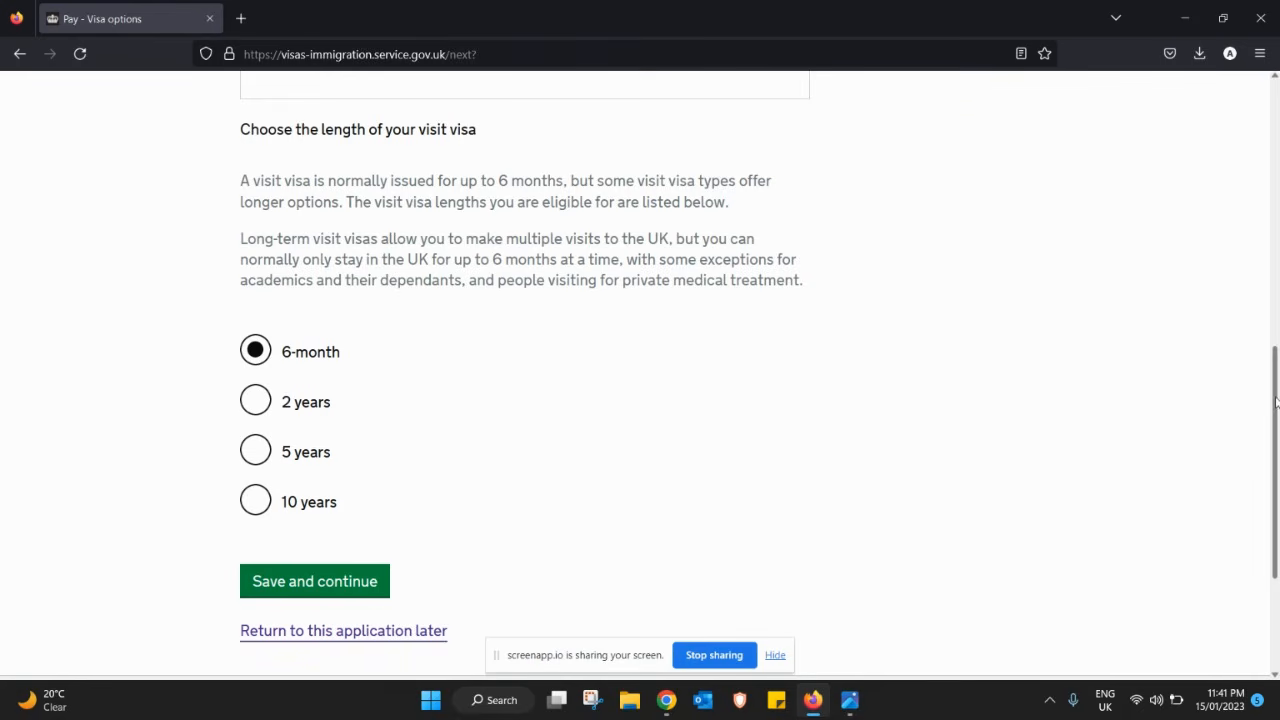
click(263, 408)
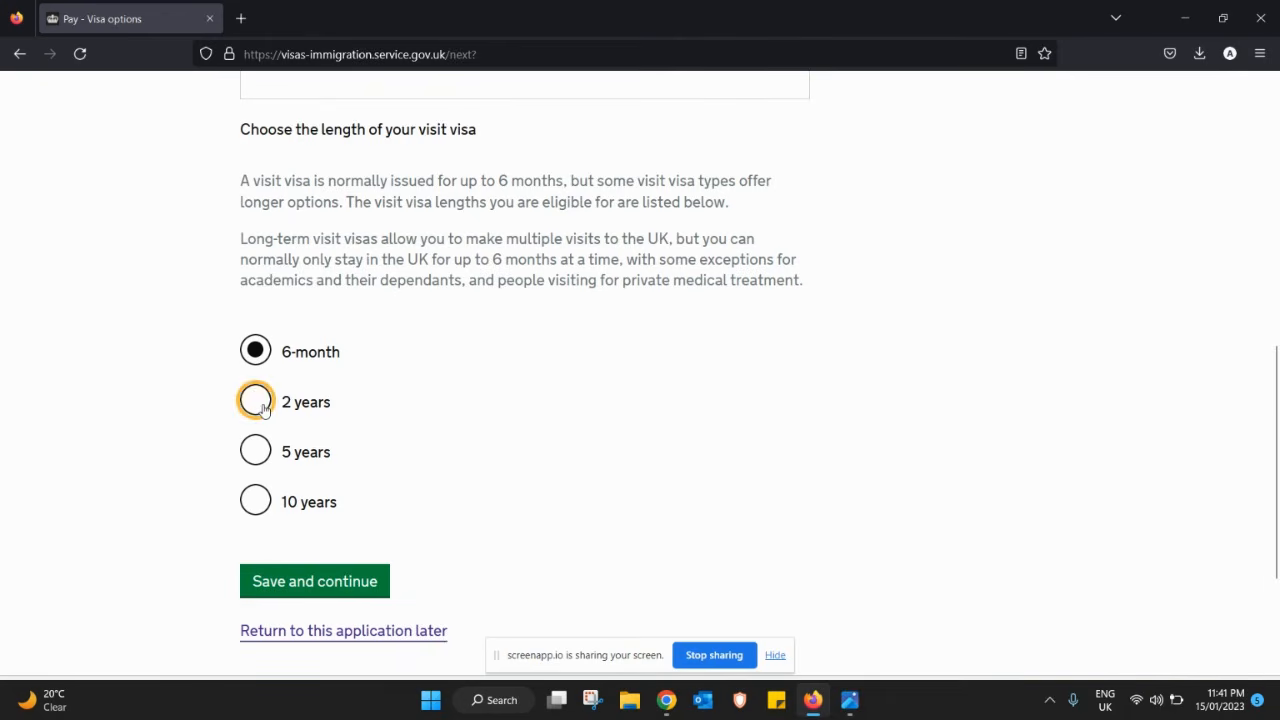
click(256, 358)
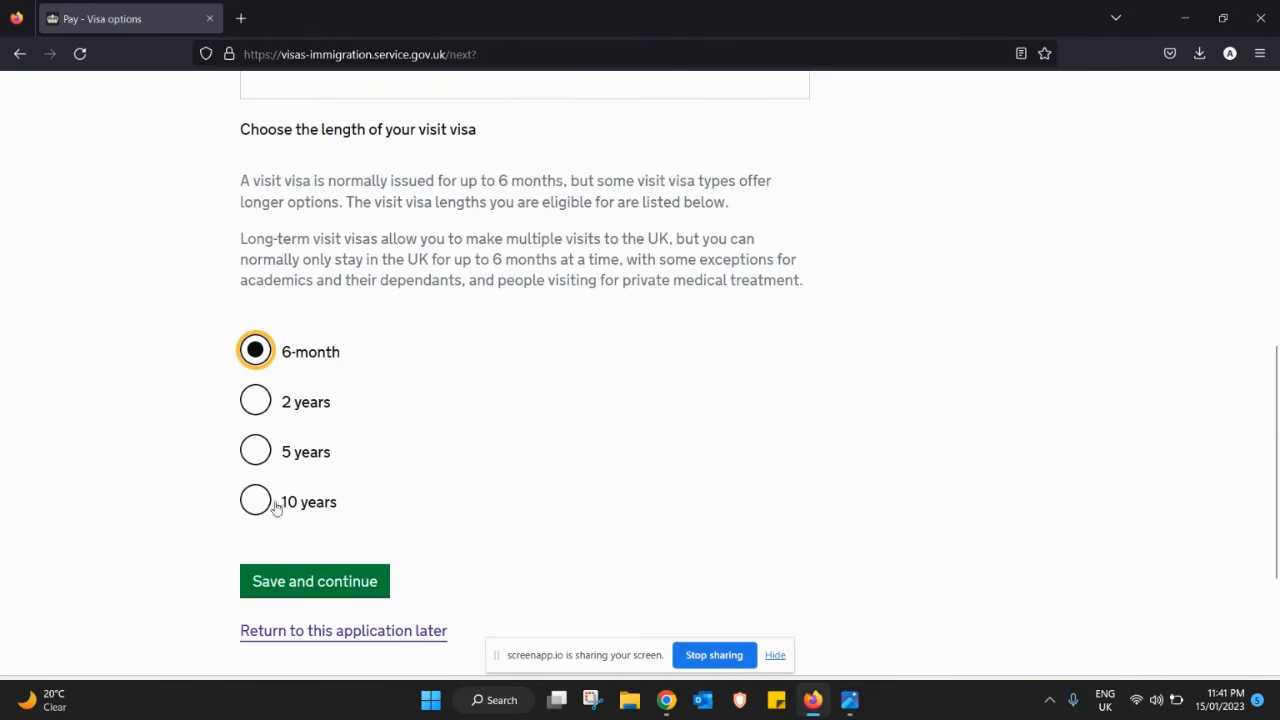
click(321, 585)
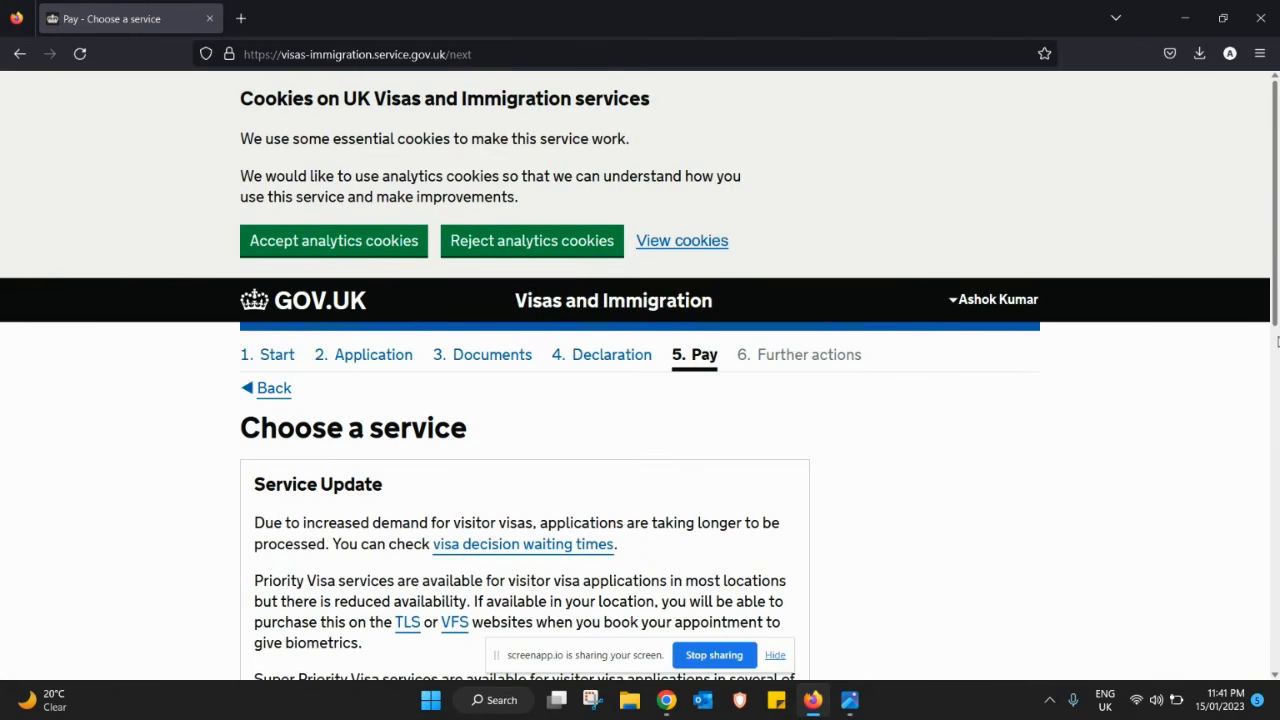
- Choose 'Return to this application later', then download the part-completed application PDF from the Application saved page
drag(1276, 293, 1274, 533)
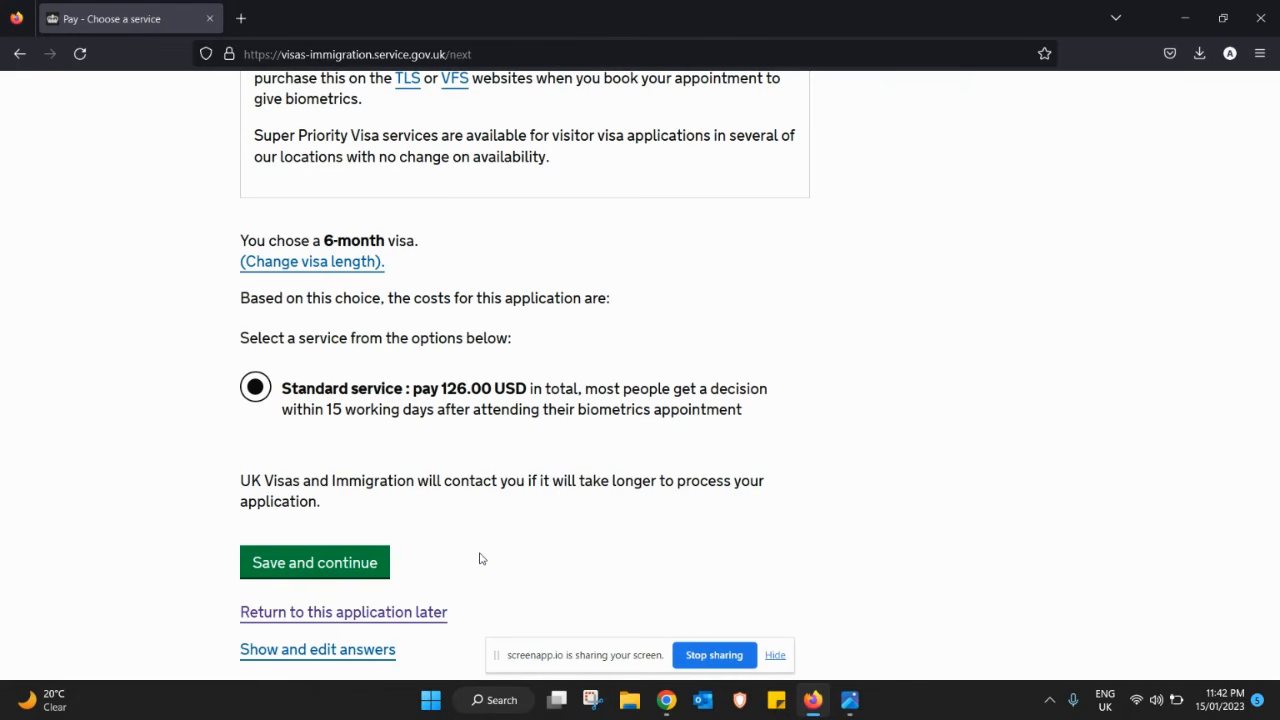
drag(1276, 425, 1237, 494)
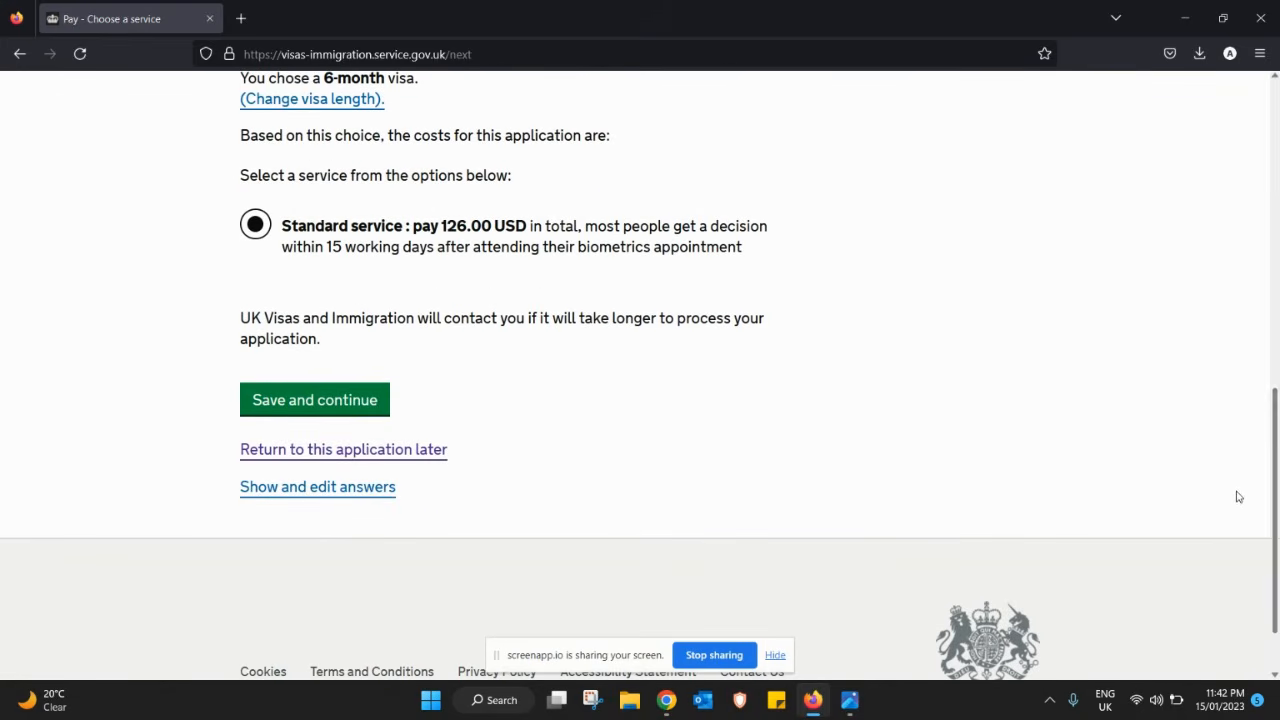
click(320, 459)
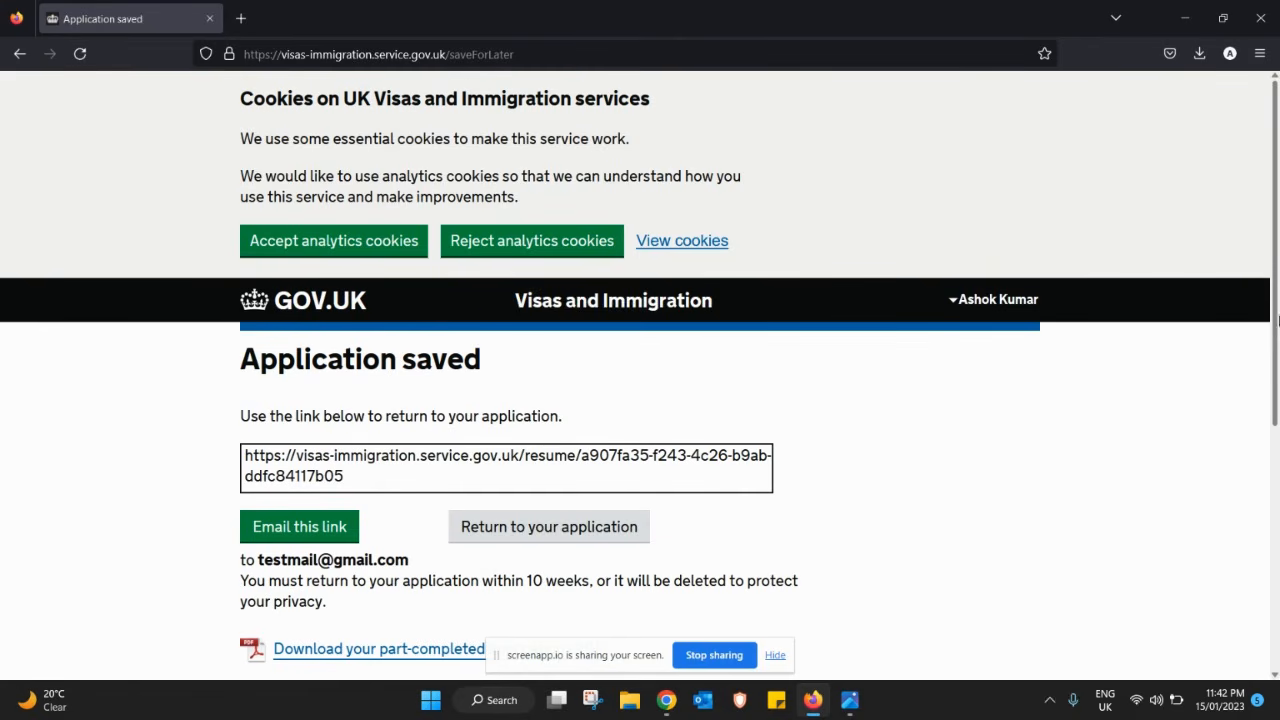
scroll(430, 600, down, 2)
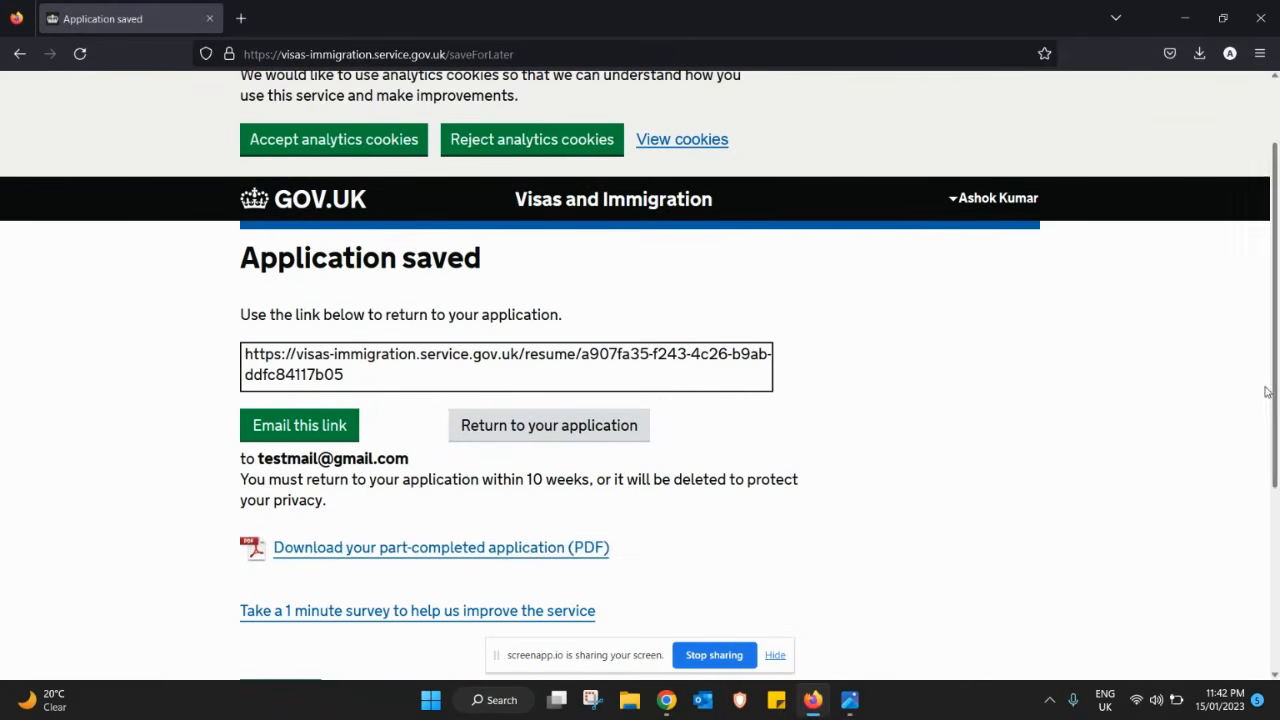
click(455, 555)
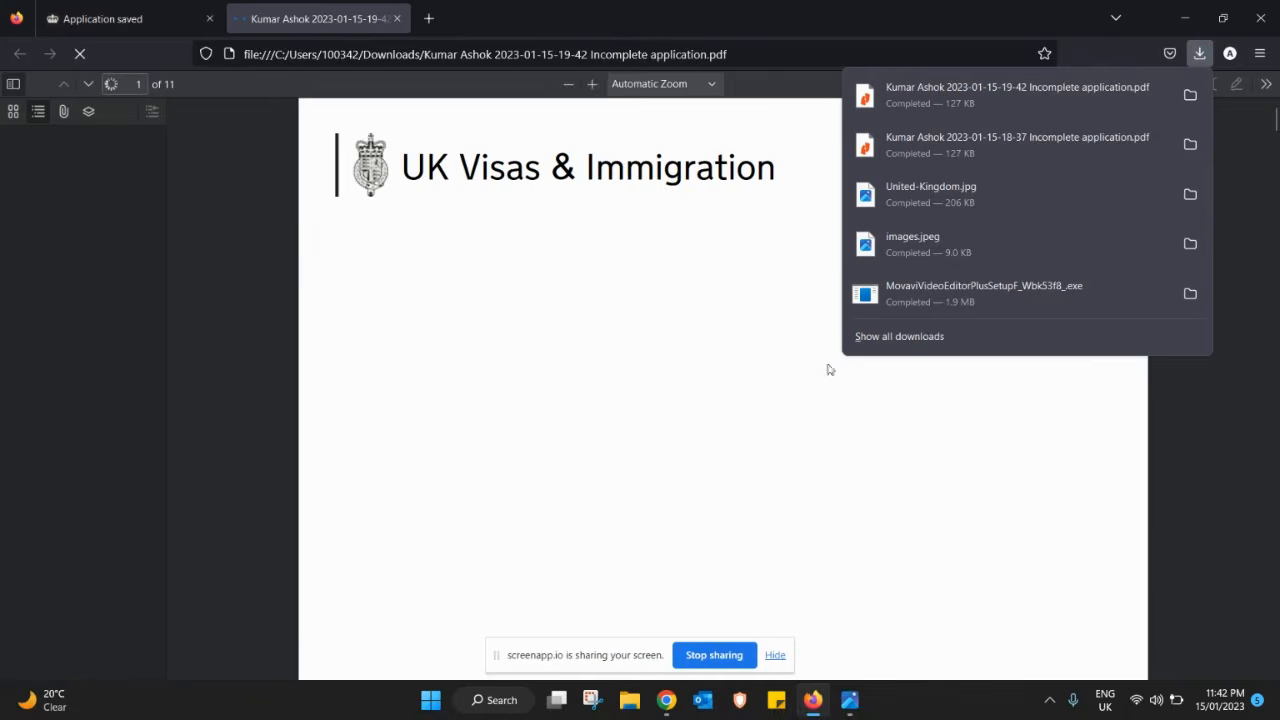
- Dismiss the downloads list, scroll through the 11-page application PDF, then close its tab
click(827, 369)
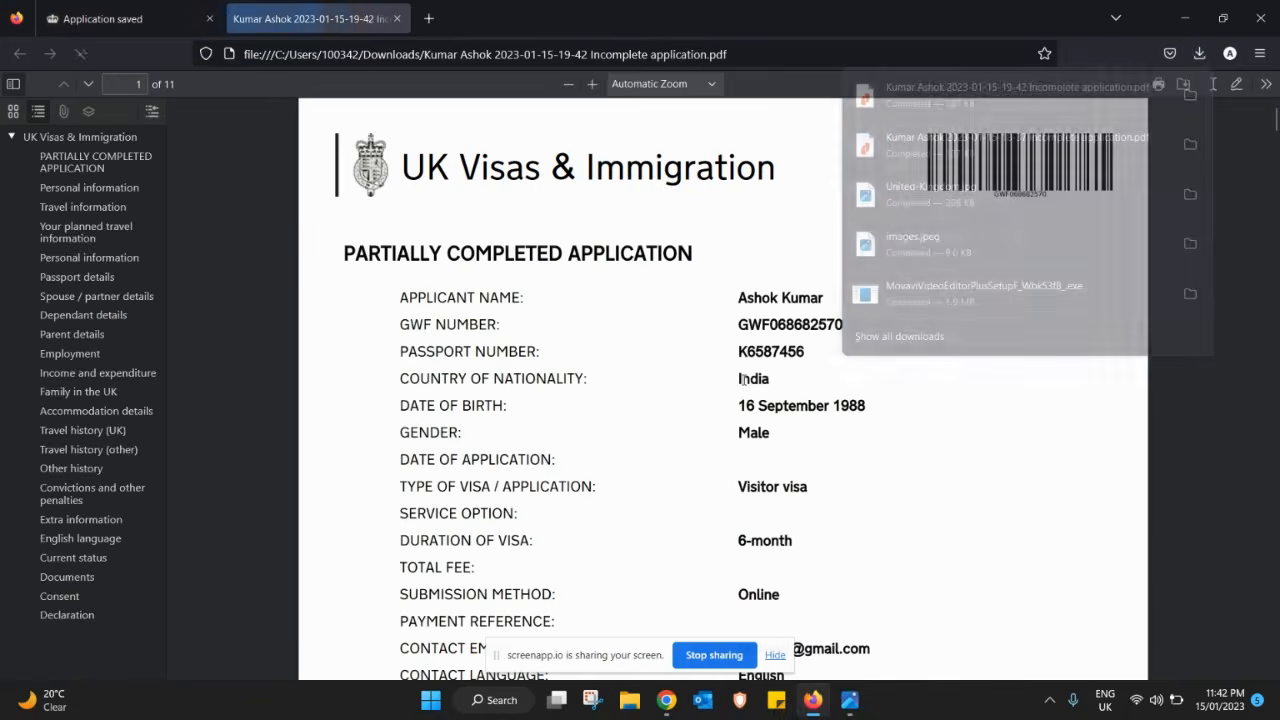
drag(1276, 148, 1272, 110)
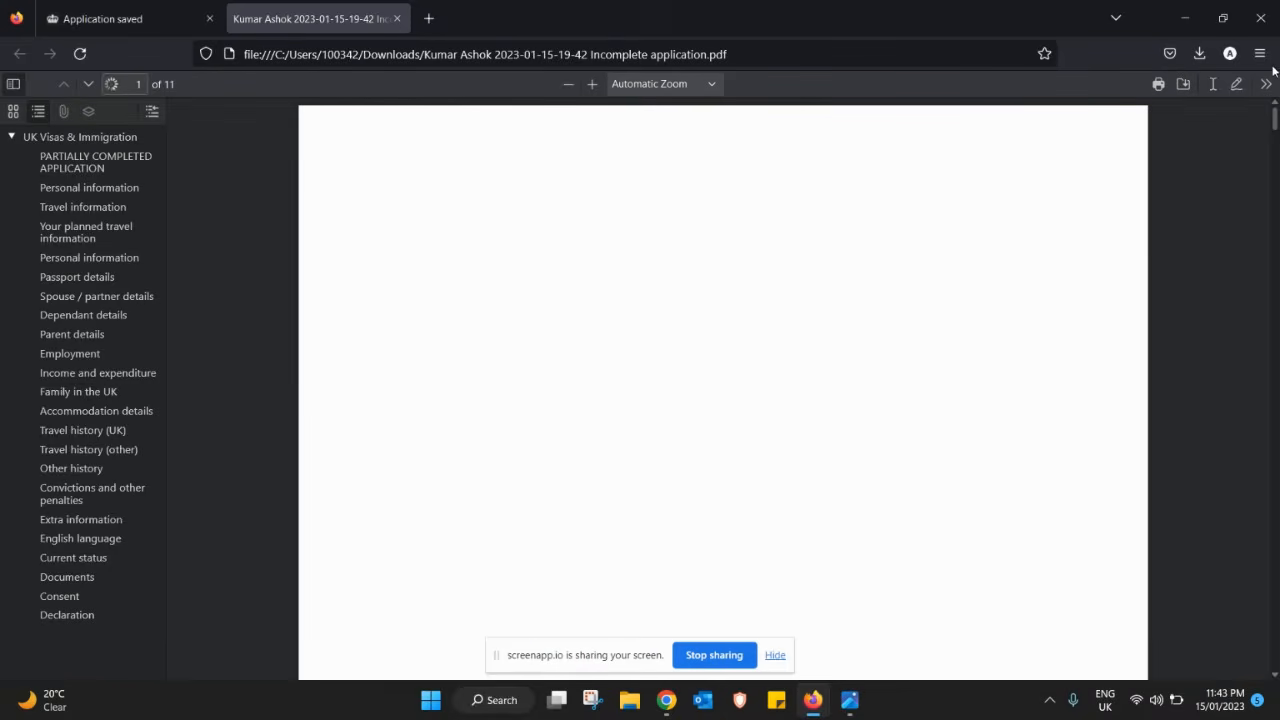
click(394, 20)
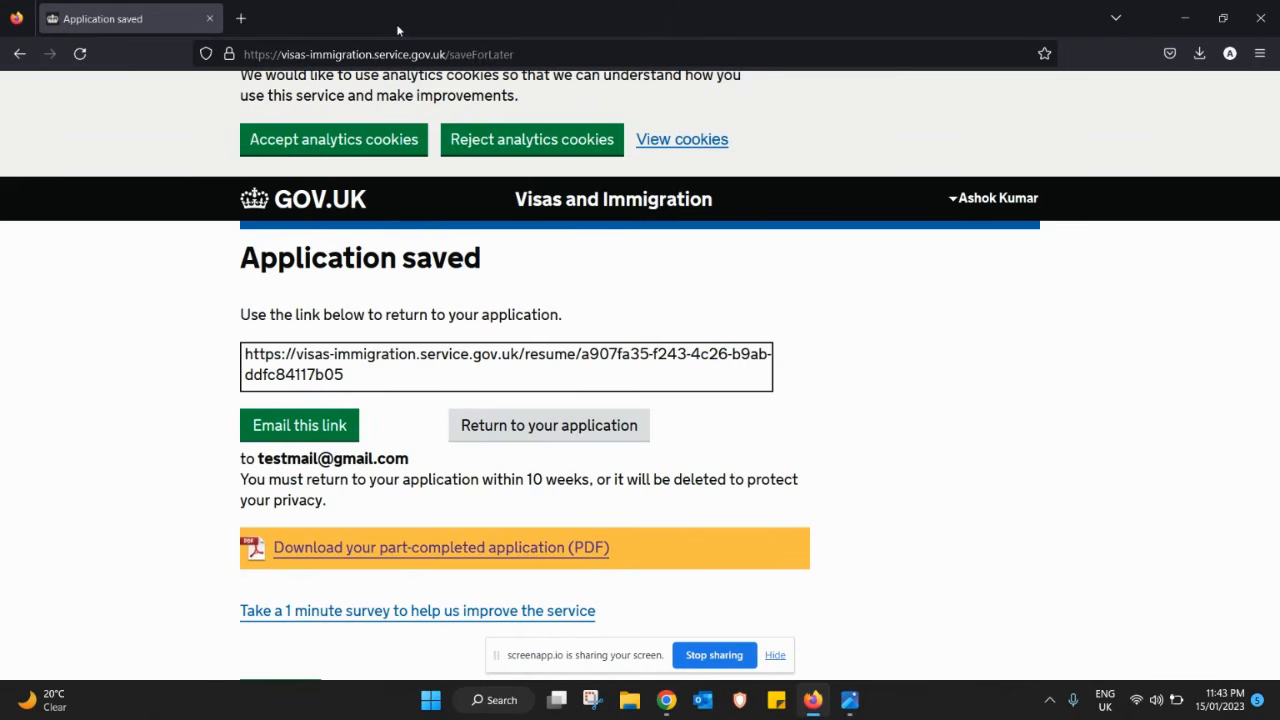
- Email the resume link to the applicant's address and return to the application
click(297, 426)
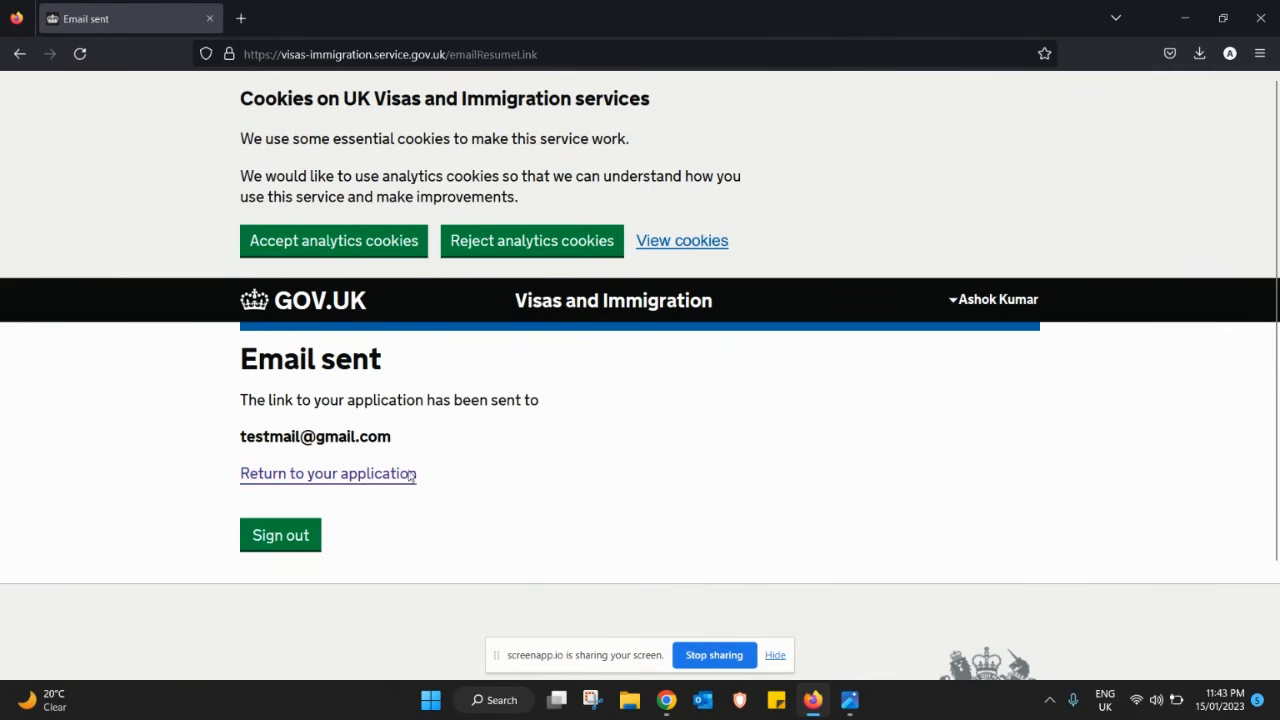
click(320, 483)
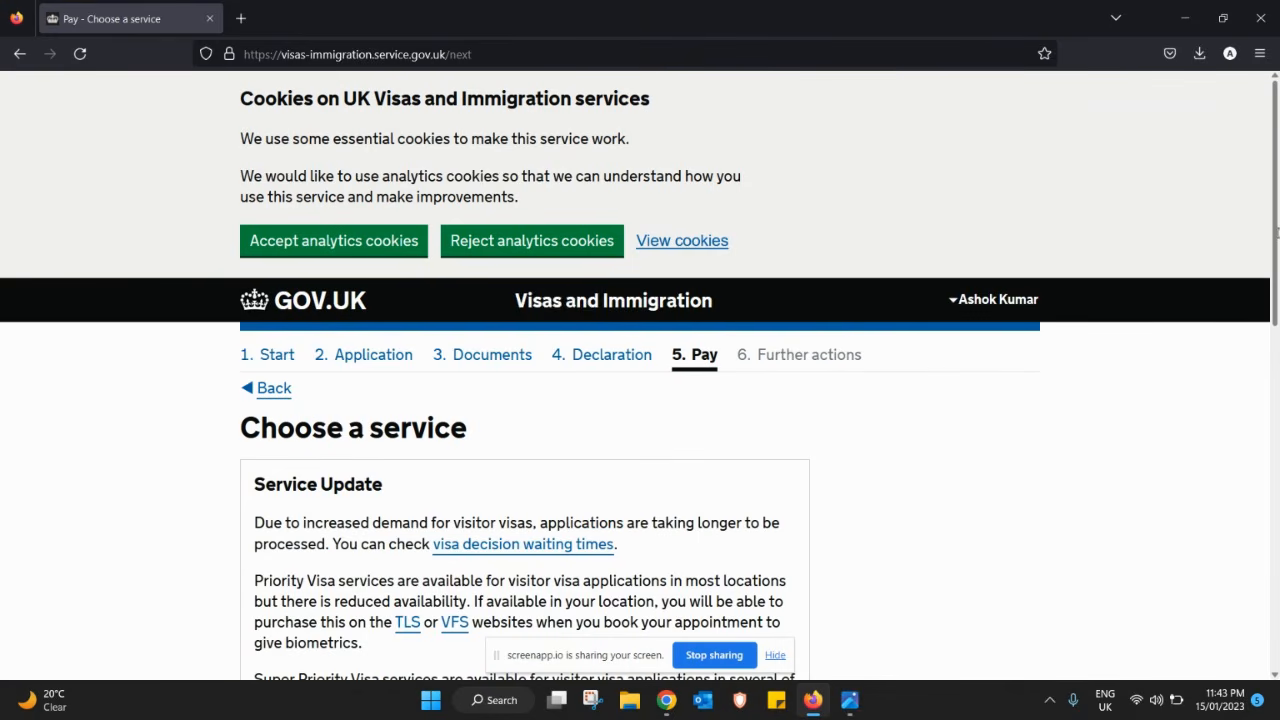
mouse_move(1275, 232)
mouse_down()
mouse_move(1263, 531)
mouse_move(1249, 314)
mouse_move(1258, 521)
mouse_move(1277, 232)
mouse_up()
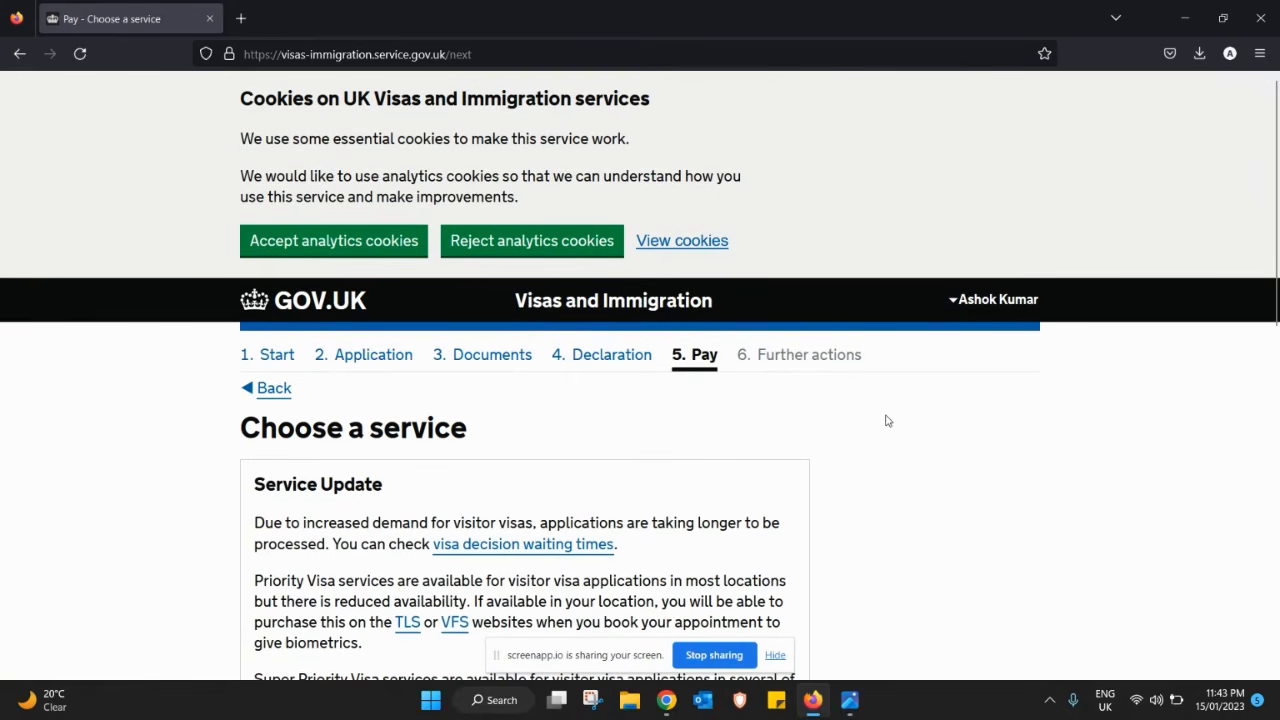
drag(1272, 300, 1276, 388)
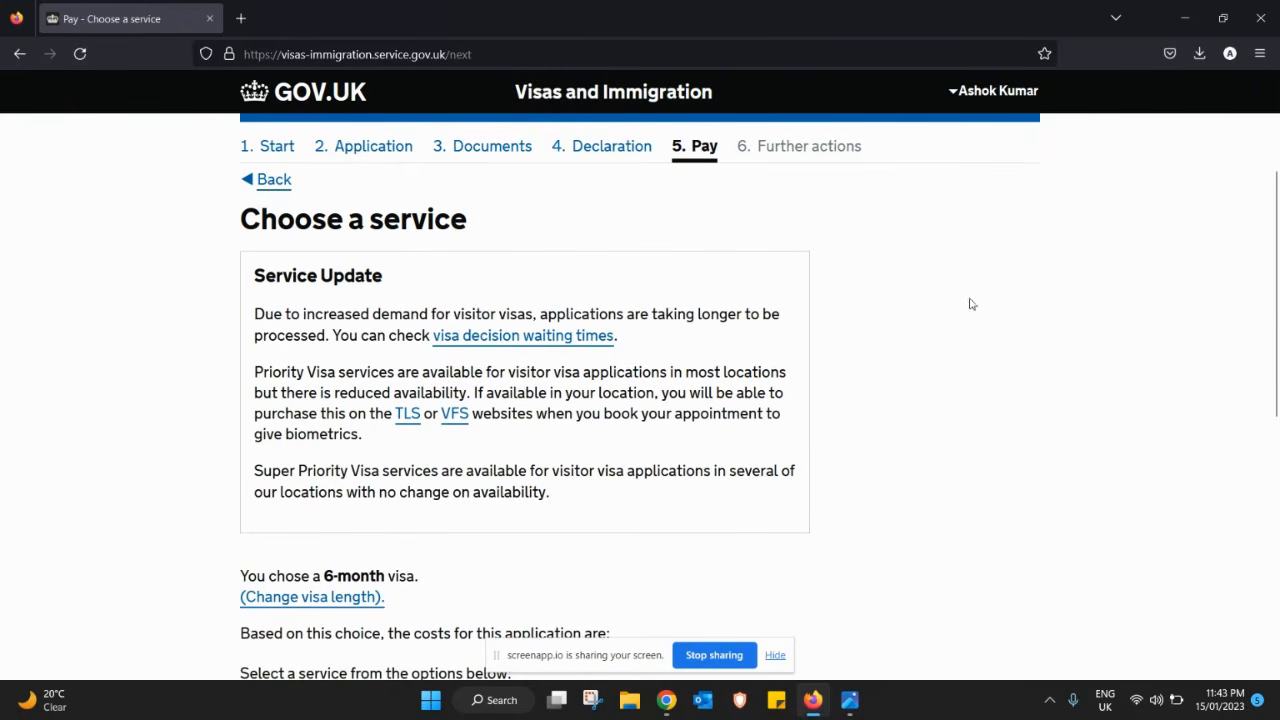